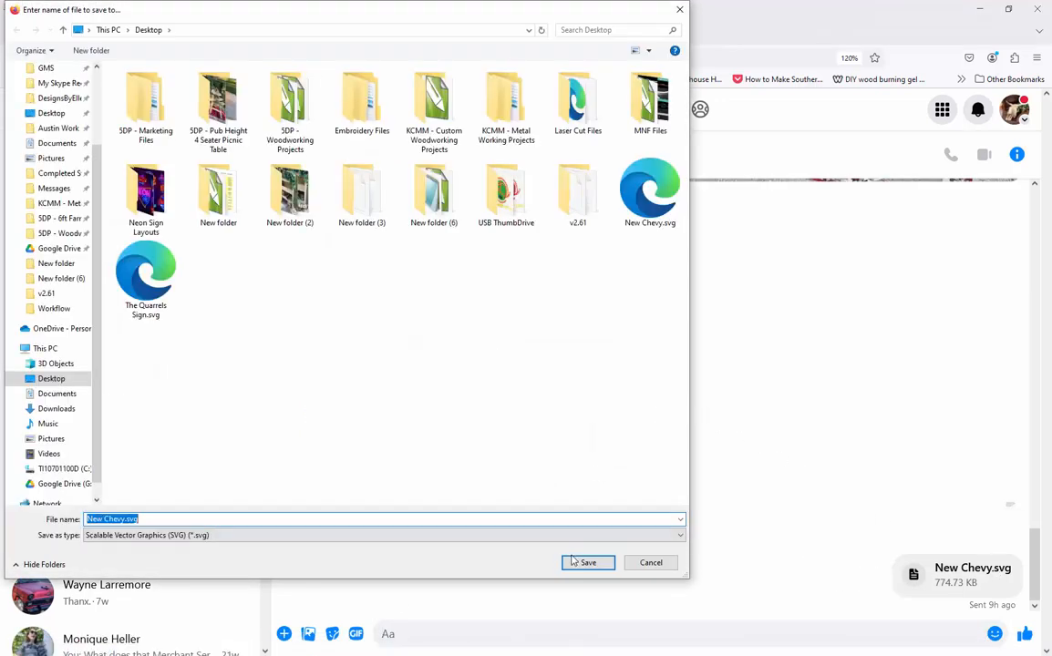
Save New Chevy.svg to the Desktop, replacing the existing copy, and switch to CorelDRAW
{"action": "left_click", "coordinate": [575, 562]}
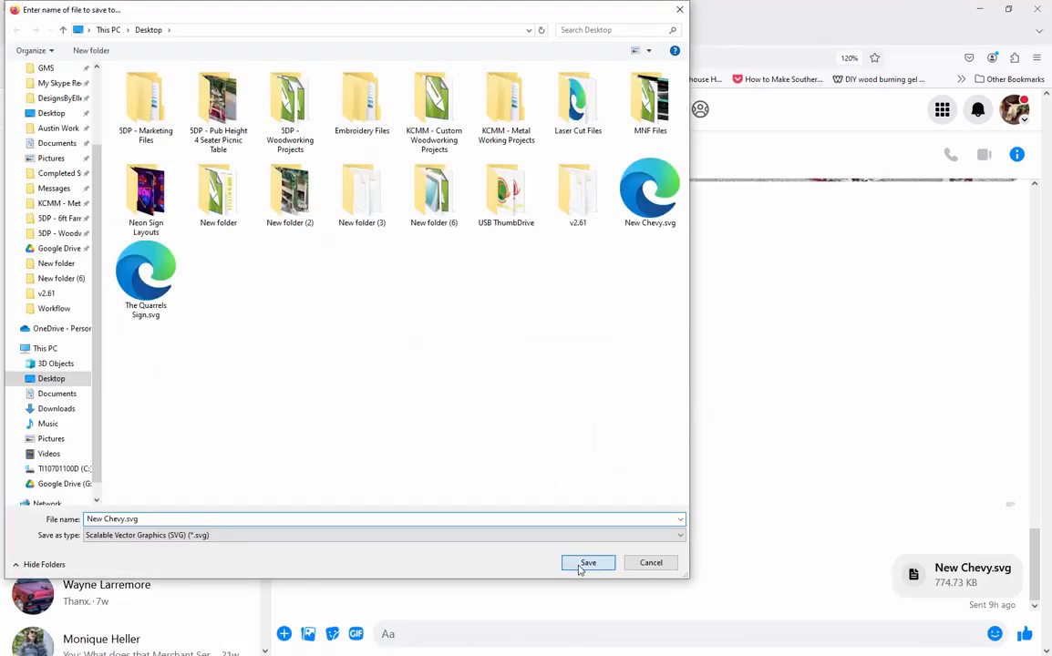
{"action": "left_click", "coordinate": [556, 335]}
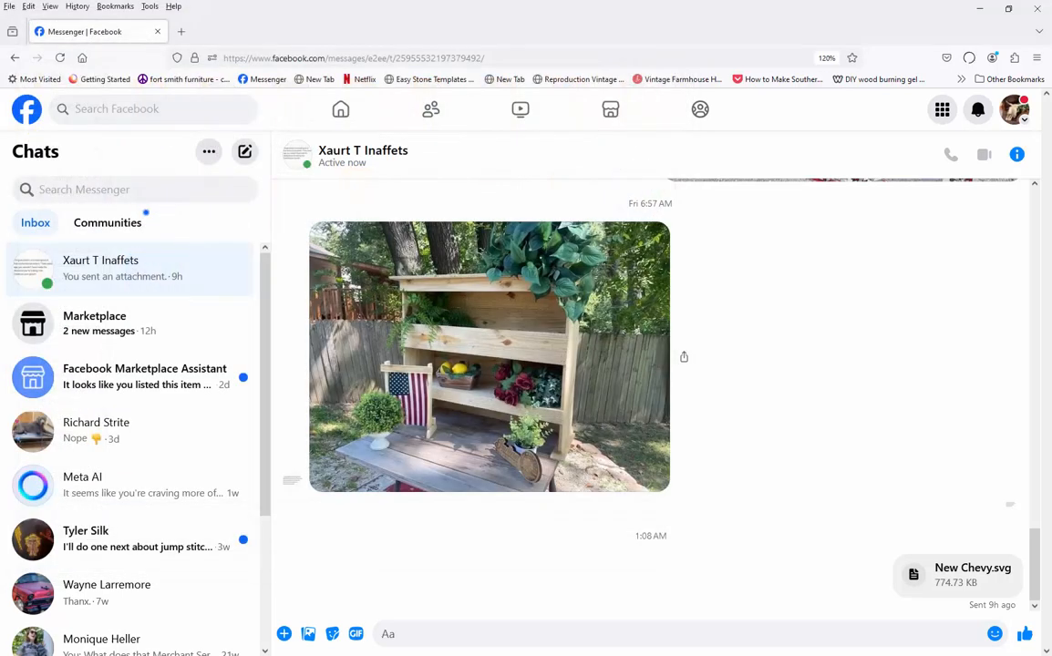
{"action": "left_click", "coordinate": [538, 646]}
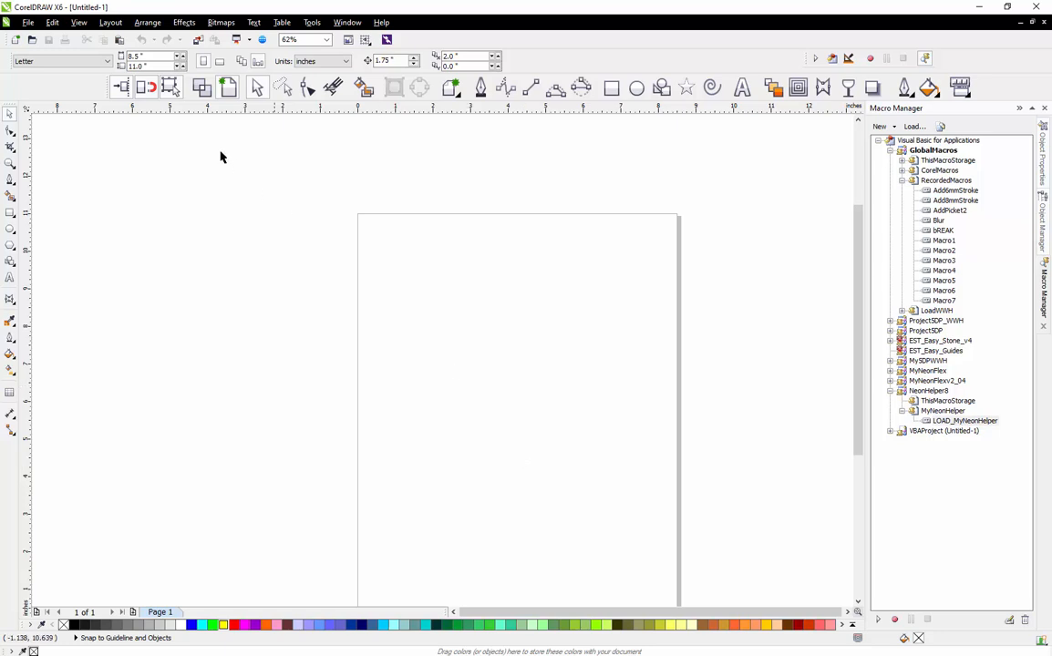
Import New Chevy.svg from the Desktop and place it on the empty area beside the page
{"action": "left_click", "coordinate": [185, 39]}
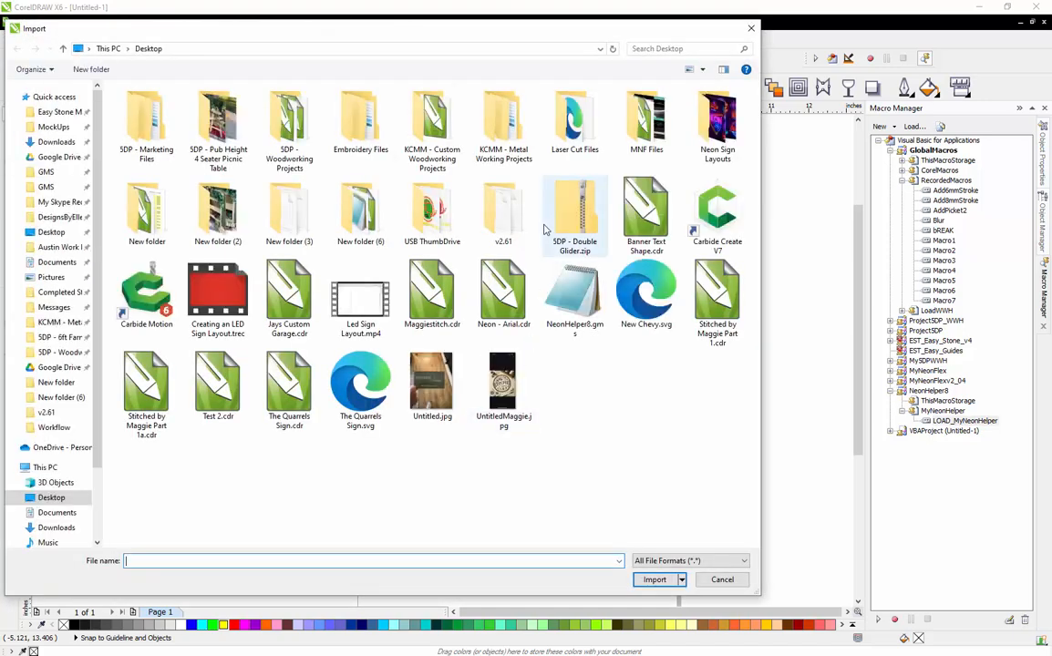
{"action": "double_click", "coordinate": [647, 304]}
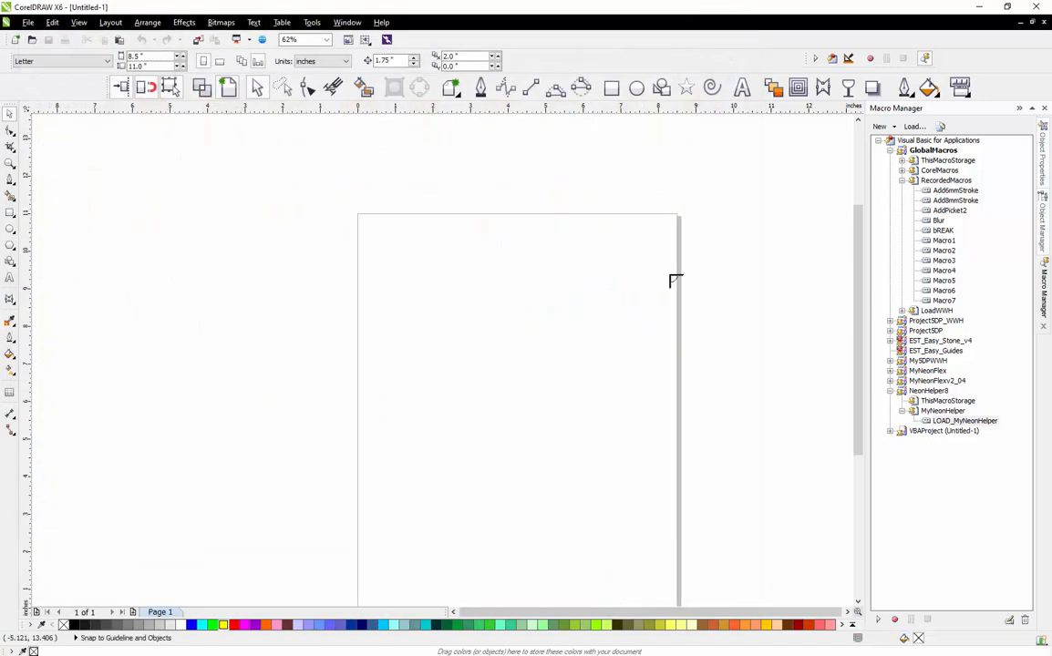
{"action": "left_click", "coordinate": [700, 269]}
{"action": "scroll", "coordinate": [428, 310], "scroll_direction": "down", "scroll_amount": 1}
{"action": "scroll", "coordinate": [744, 325], "scroll_direction": "up", "scroll_amount": 1}
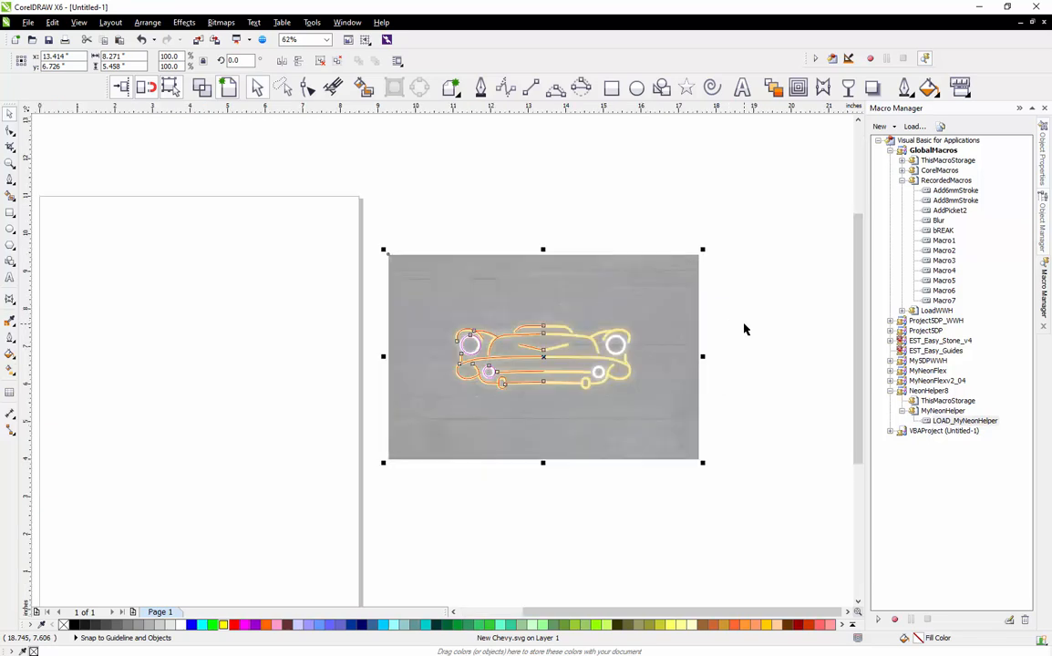
Ungroup all of the imported artwork and move the gray neon mockup picture onto the page, away from the line drawing
{"action": "right_click", "coordinate": [620, 349]}
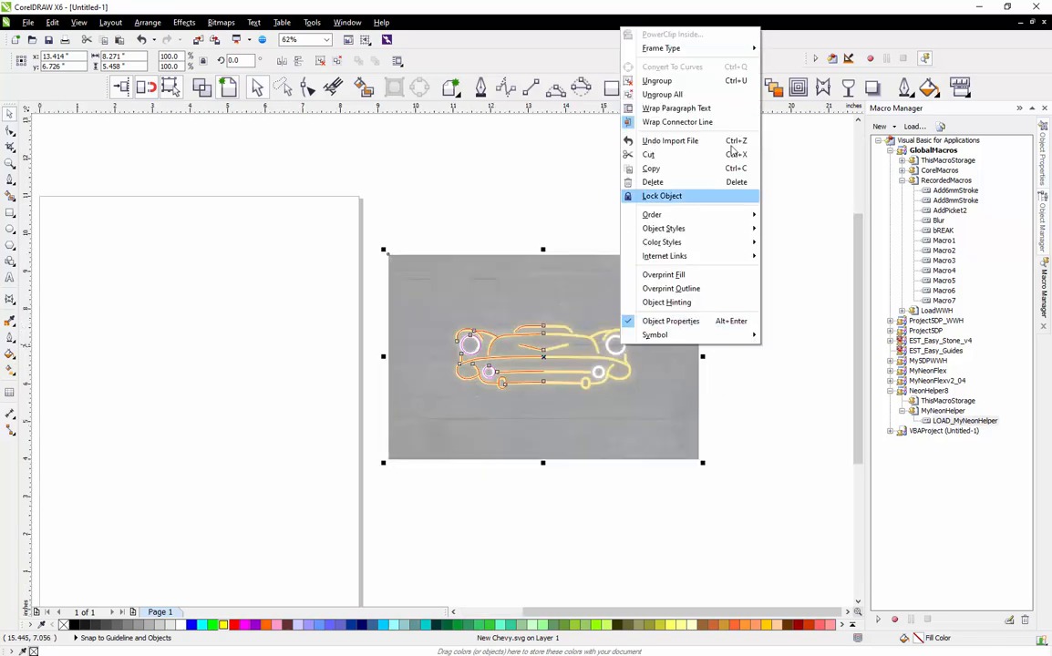
{"action": "left_click", "coordinate": [657, 90]}
{"action": "left_click_drag", "start_coordinate": [682, 303], "coordinate": [282, 262]}
{"action": "left_click", "coordinate": [434, 256]}
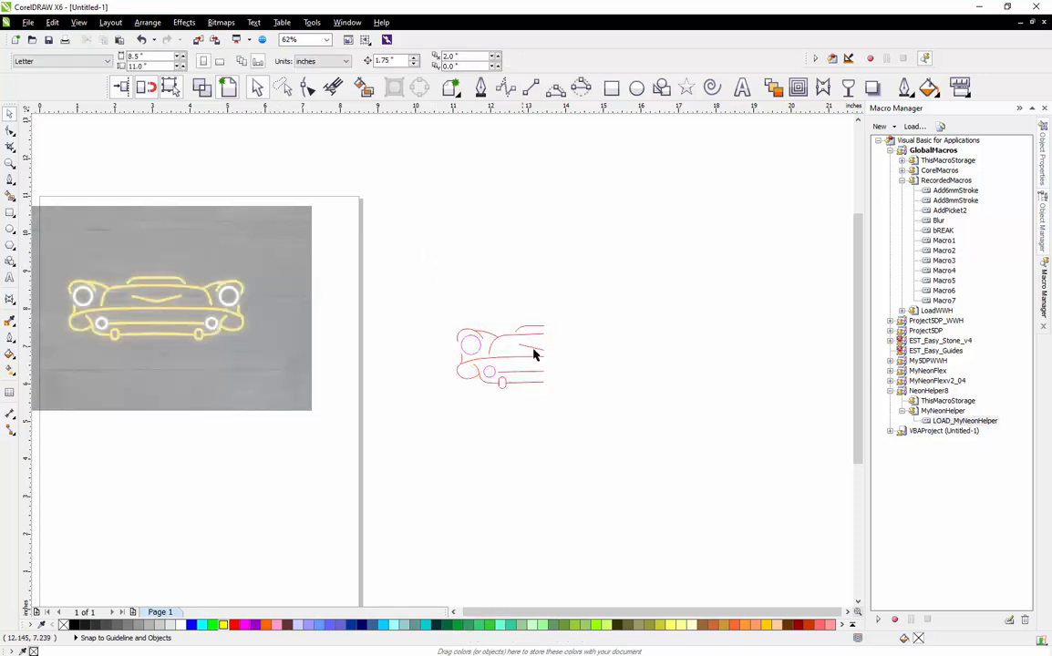
Move all the half-car line curves farther from the page and scale them proportionally to 18 inches wide
{"action": "scroll", "coordinate": [536, 354], "scroll_direction": "up", "scroll_amount": 1}
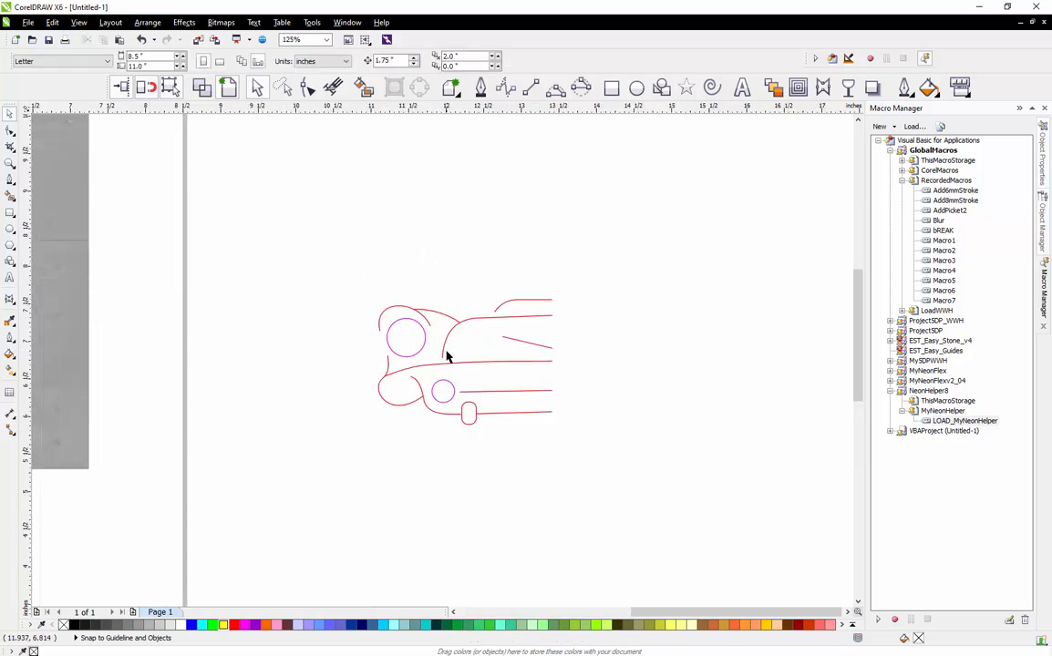
{"action": "scroll", "coordinate": [446, 358], "scroll_direction": "up", "scroll_amount": 1}
{"action": "scroll", "coordinate": [435, 330], "scroll_direction": "down", "scroll_amount": 2}
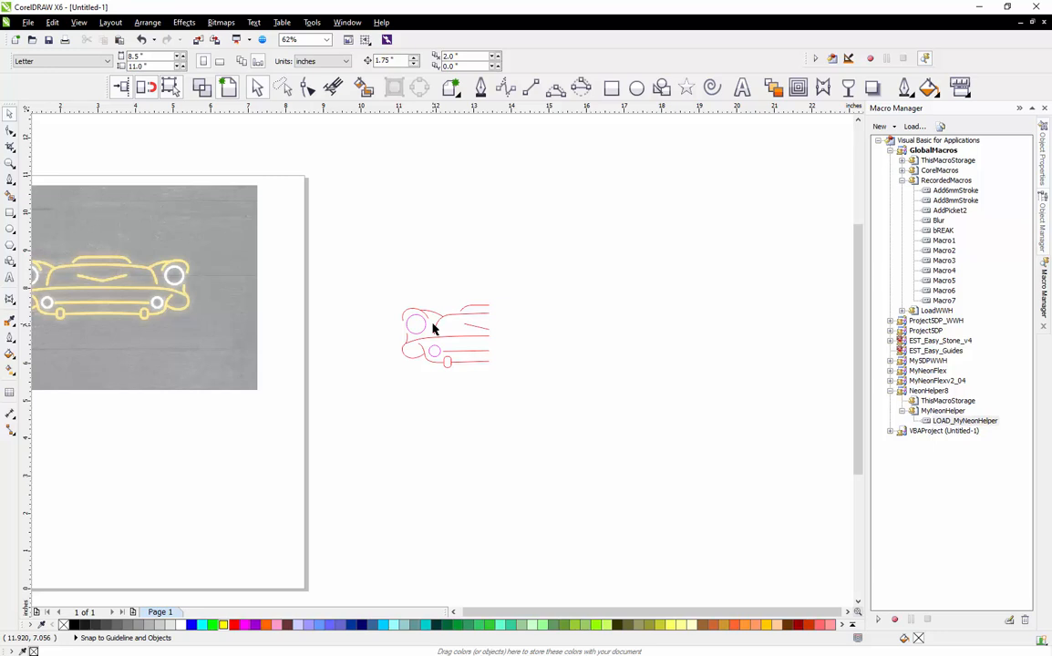
{"action": "left_click_drag", "start_coordinate": [374, 287], "coordinate": [564, 433]}
{"action": "scroll", "coordinate": [375, 359], "scroll_direction": "down", "scroll_amount": 1}
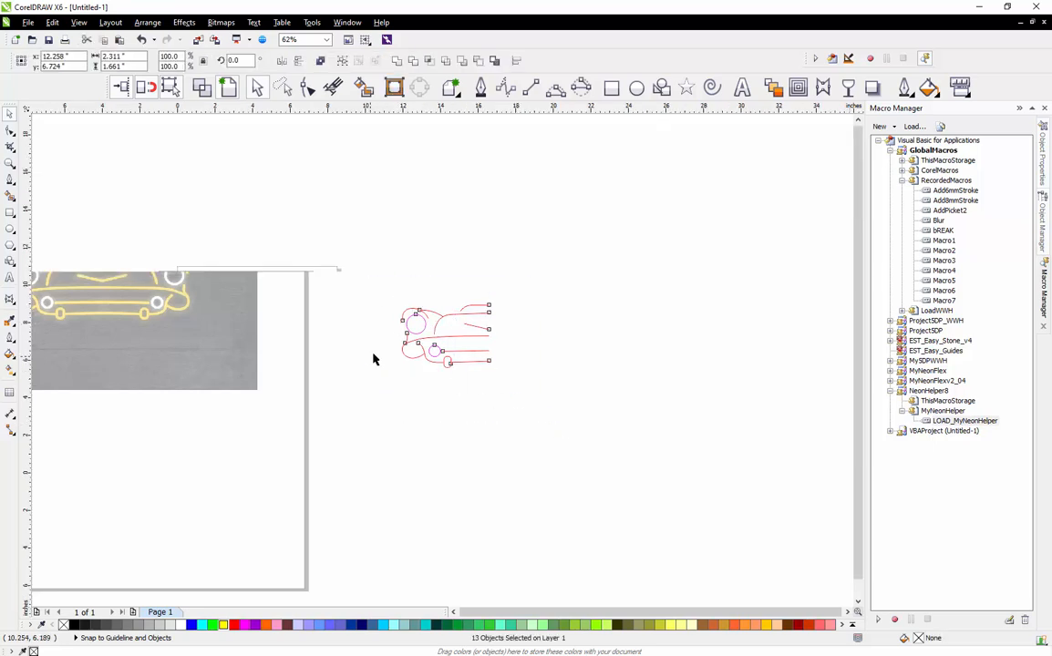
{"action": "left_click_drag", "start_coordinate": [415, 347], "coordinate": [568, 381]}
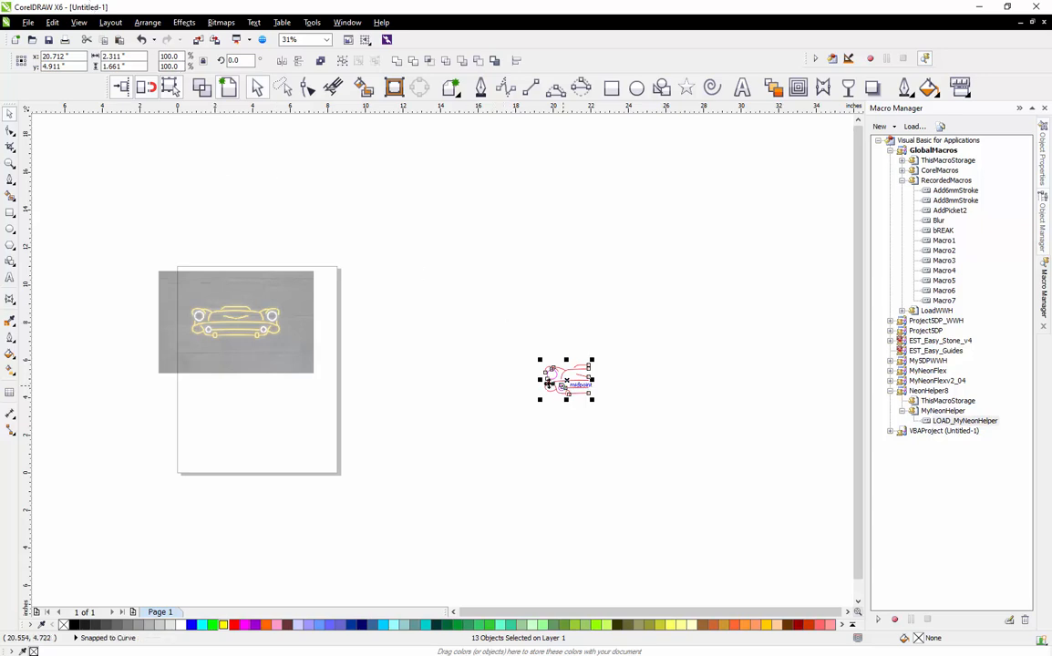
{"action": "left_click", "coordinate": [114, 56]}
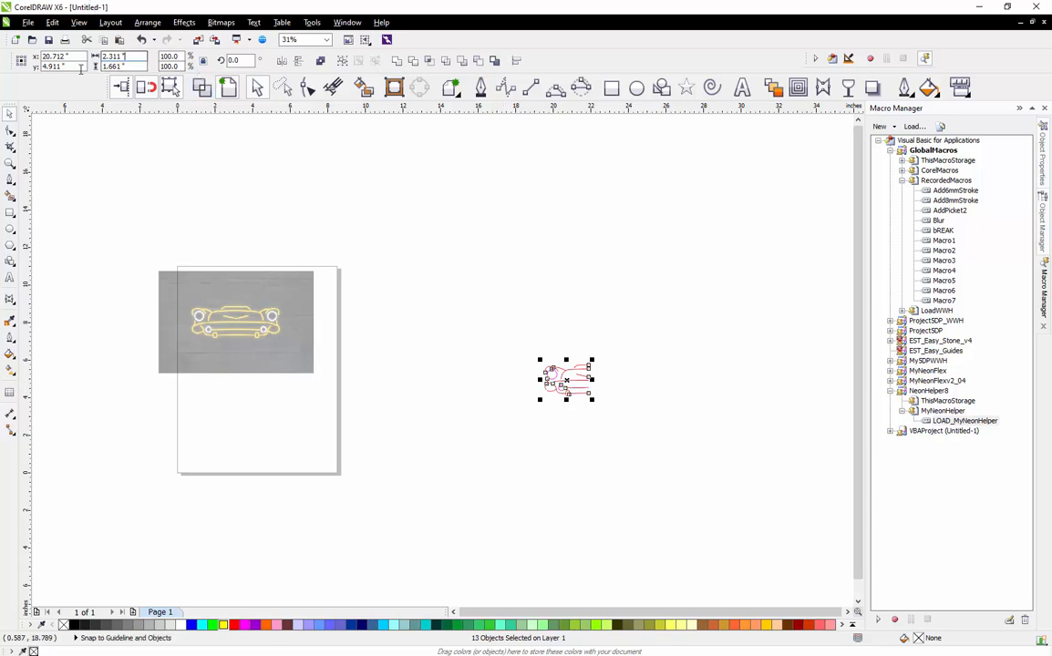
{"action": "type", "text": "18"}
{"action": "key", "text": "Return"}
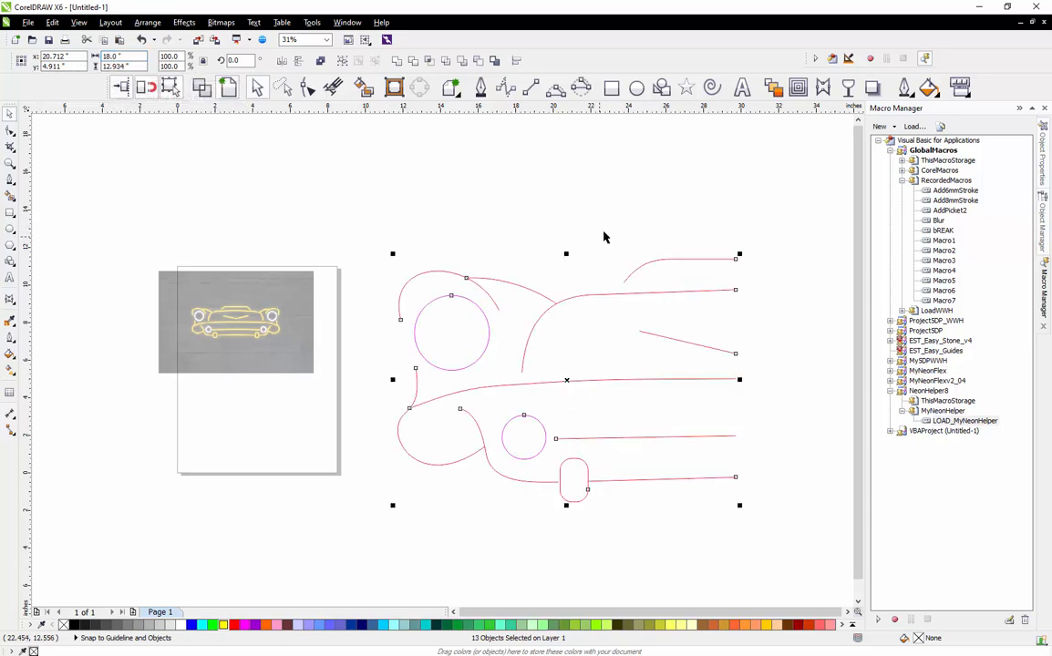
{"action": "left_click", "coordinate": [630, 212]}
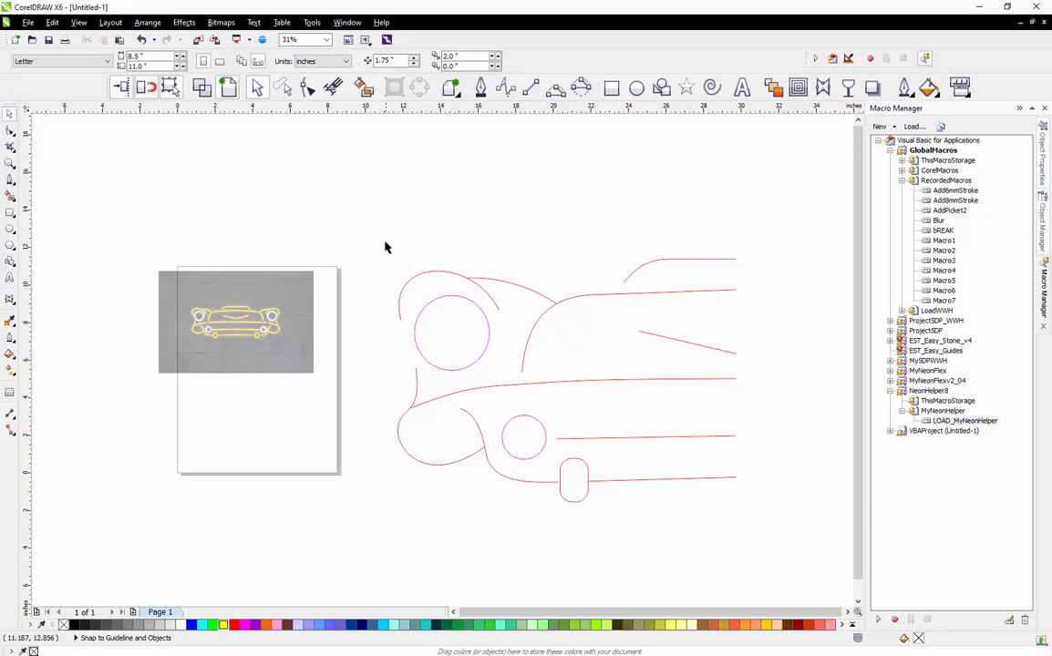
Run the LOAD_MyNeonHelper macro and move the NeonFlex Designer window clear of the car drawing
{"action": "scroll", "coordinate": [518, 363], "scroll_direction": "up", "scroll_amount": 2}
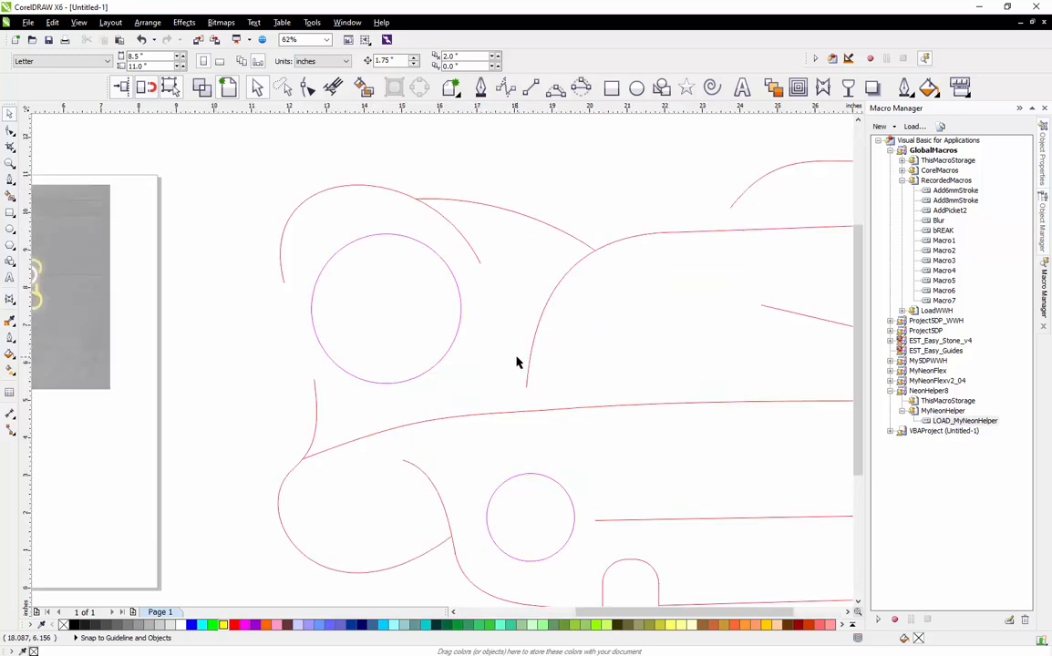
{"action": "scroll", "coordinate": [519, 364], "scroll_direction": "down", "scroll_amount": 2}
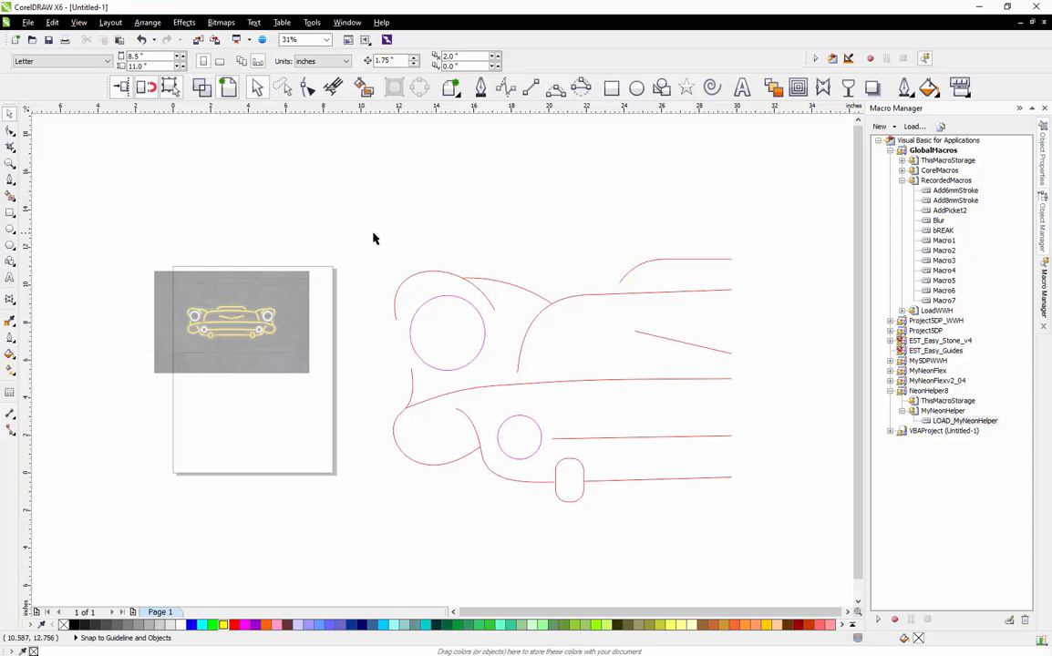
{"action": "double_click", "coordinate": [949, 421]}
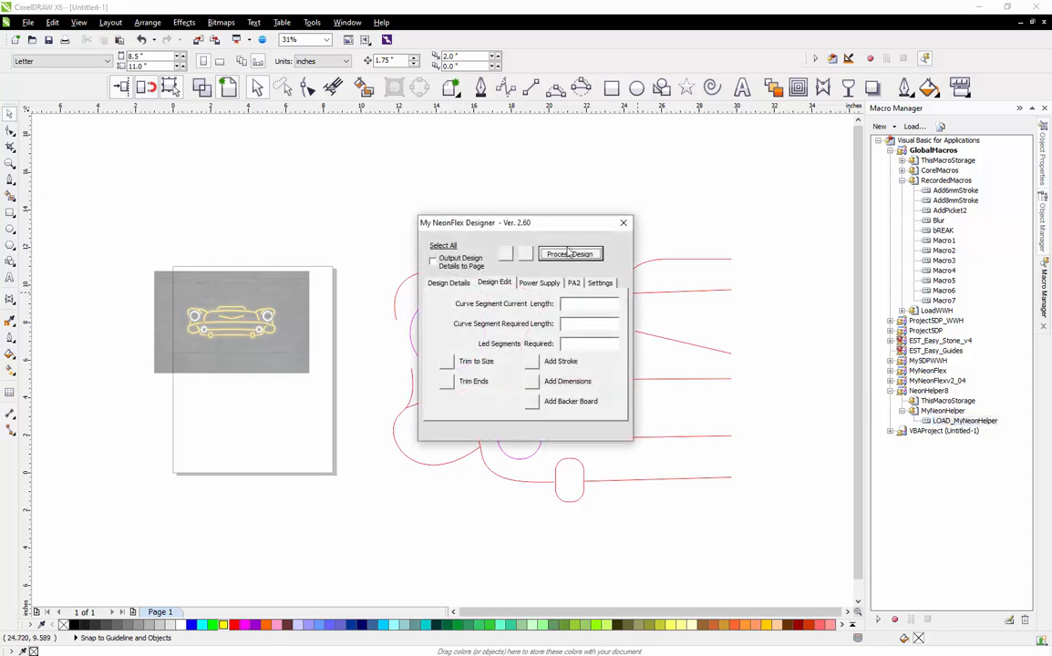
{"action": "left_click_drag", "start_coordinate": [595, 226], "coordinate": [940, 294]}
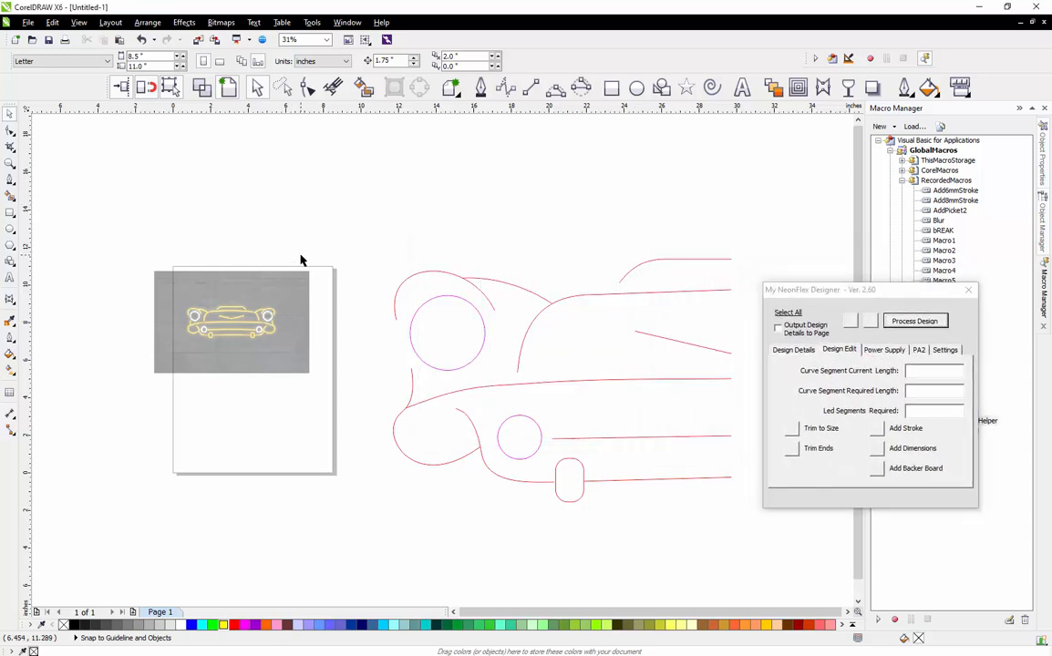
Select all the half-car curves and apply the NeonFlex Designer's Add Stroke function to them
{"action": "scroll", "coordinate": [301, 262], "scroll_direction": "down", "scroll_amount": 1}
{"action": "scroll", "coordinate": [465, 264], "scroll_direction": "up", "scroll_amount": 1}
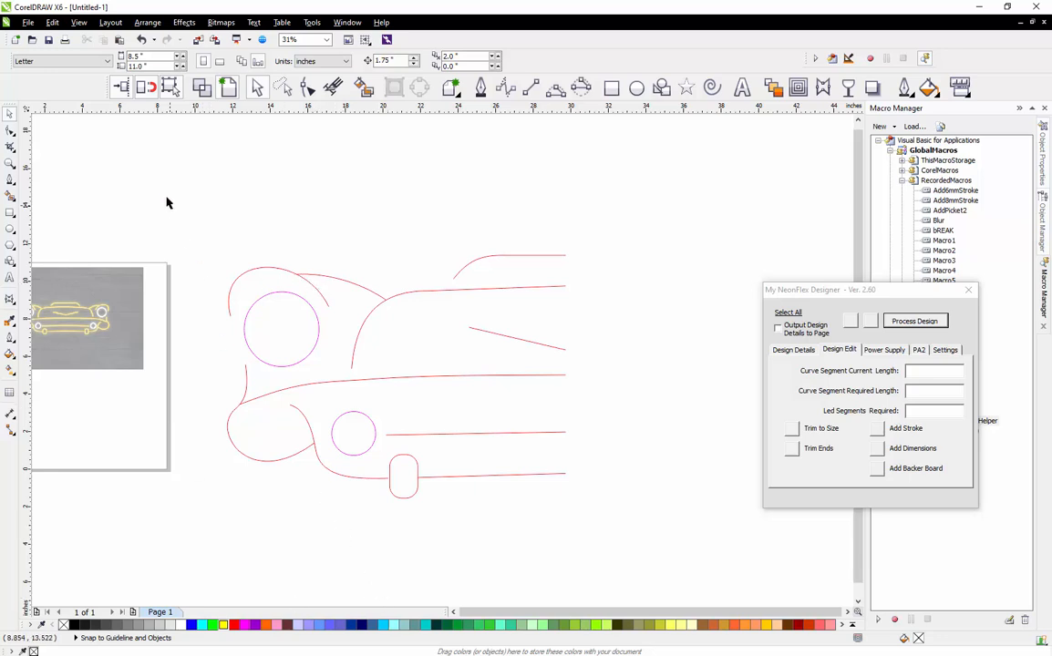
{"action": "mouse_move", "coordinate": [192, 197]}
{"action": "left_mouse_down"}
{"action": "mouse_move", "coordinate": [394, 449]}
{"action": "mouse_move", "coordinate": [601, 542]}
{"action": "left_mouse_up"}
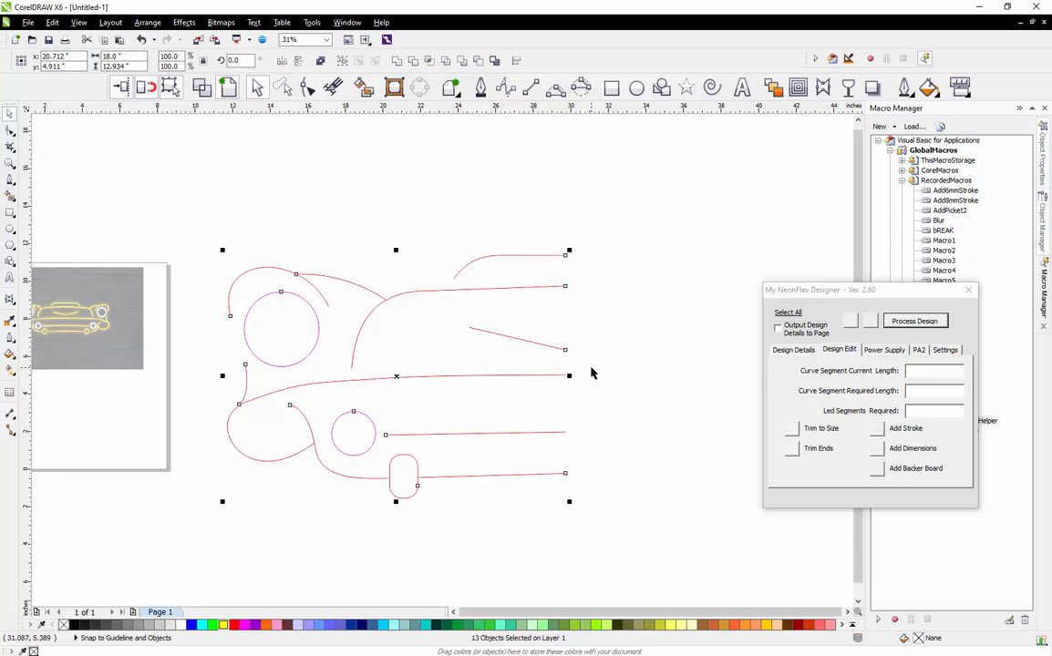
{"action": "left_click", "coordinate": [877, 429]}
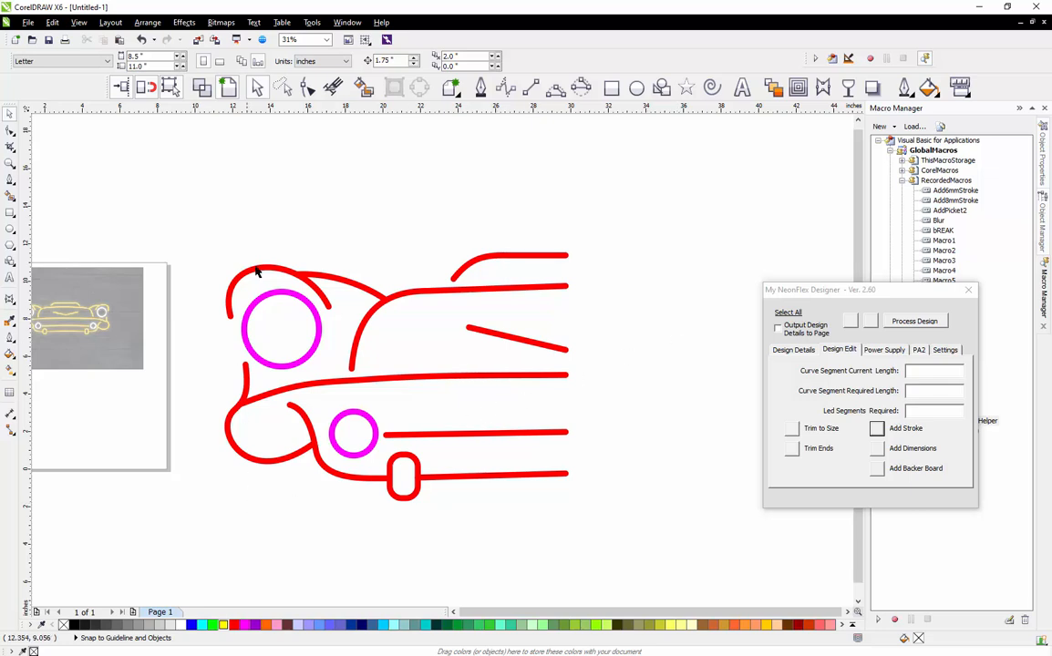
Trim both ends of the curve between the headlight arc and the hood line to clear the neighboring strokes
{"action": "scroll", "coordinate": [311, 248], "scroll_direction": "up", "scroll_amount": 2}
{"action": "scroll", "coordinate": [312, 251], "scroll_direction": "down", "scroll_amount": 1}
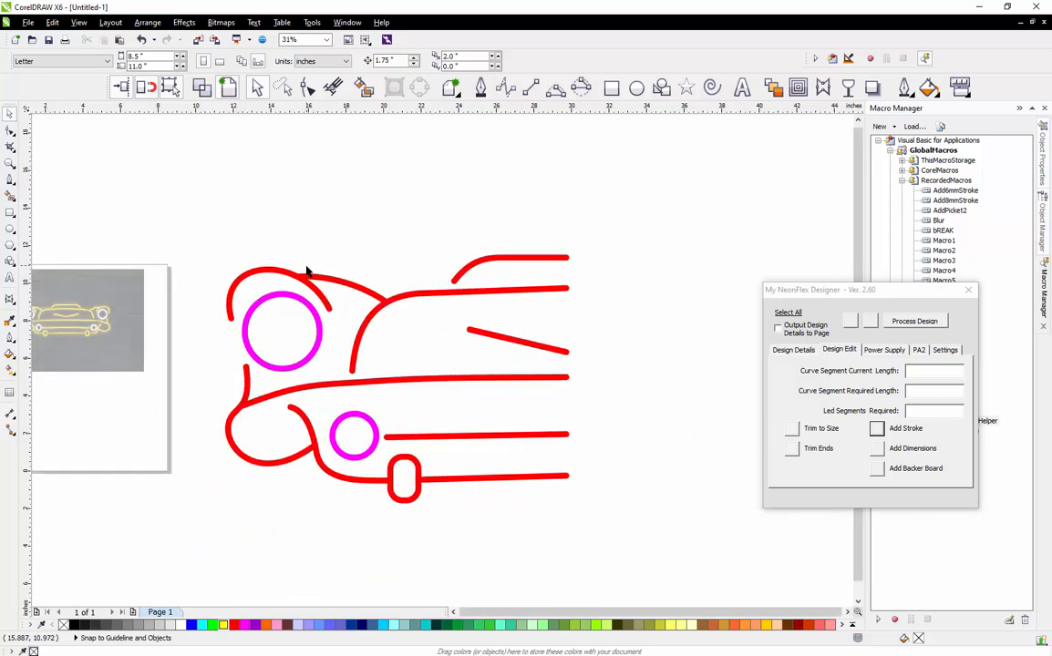
{"action": "scroll", "coordinate": [317, 286], "scroll_direction": "up", "scroll_amount": 2}
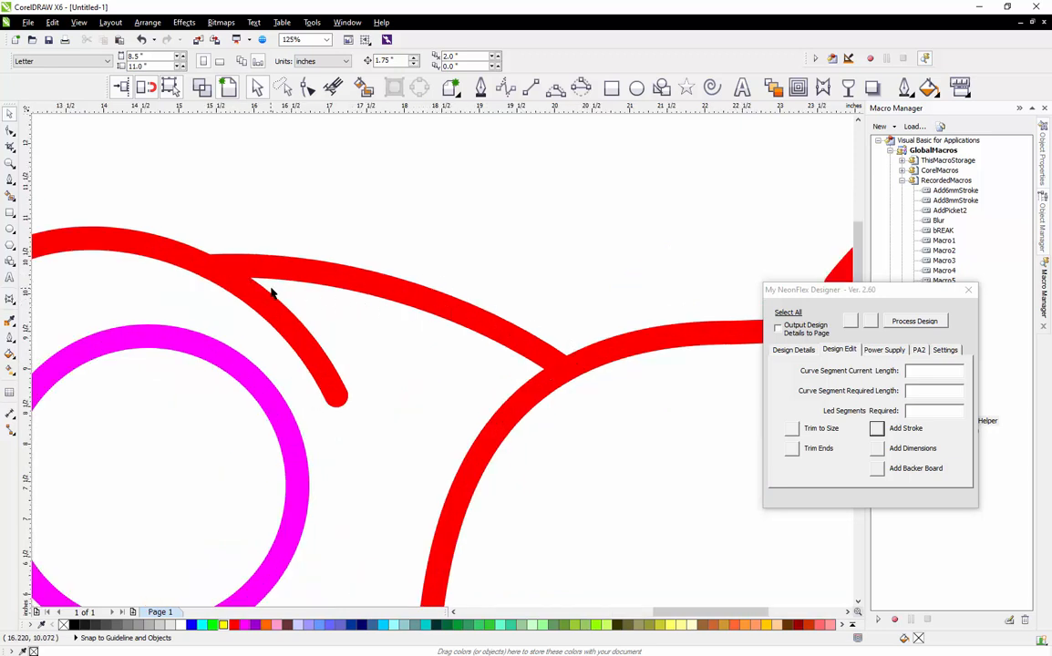
{"action": "left_click", "coordinate": [297, 274]}
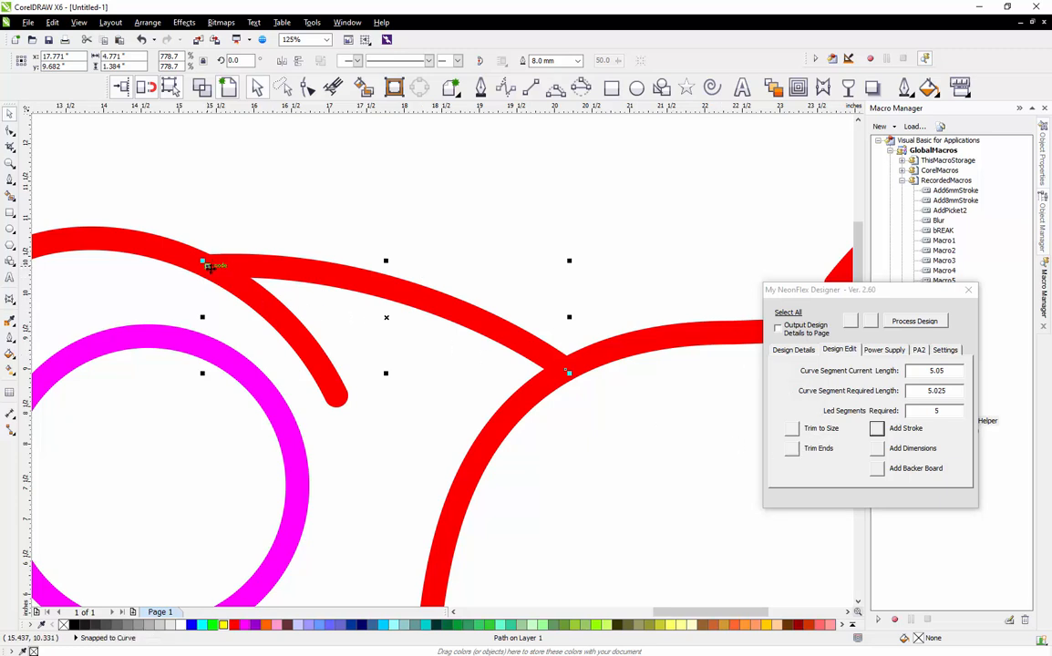
{"action": "left_click", "coordinate": [792, 450]}
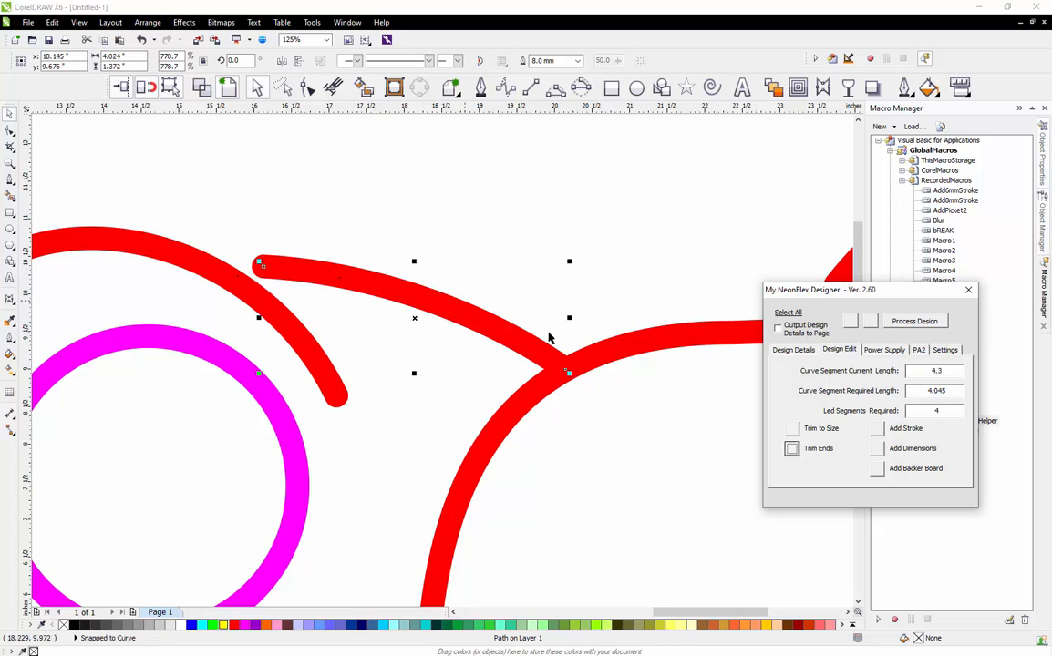
{"action": "left_click", "coordinate": [792, 451]}
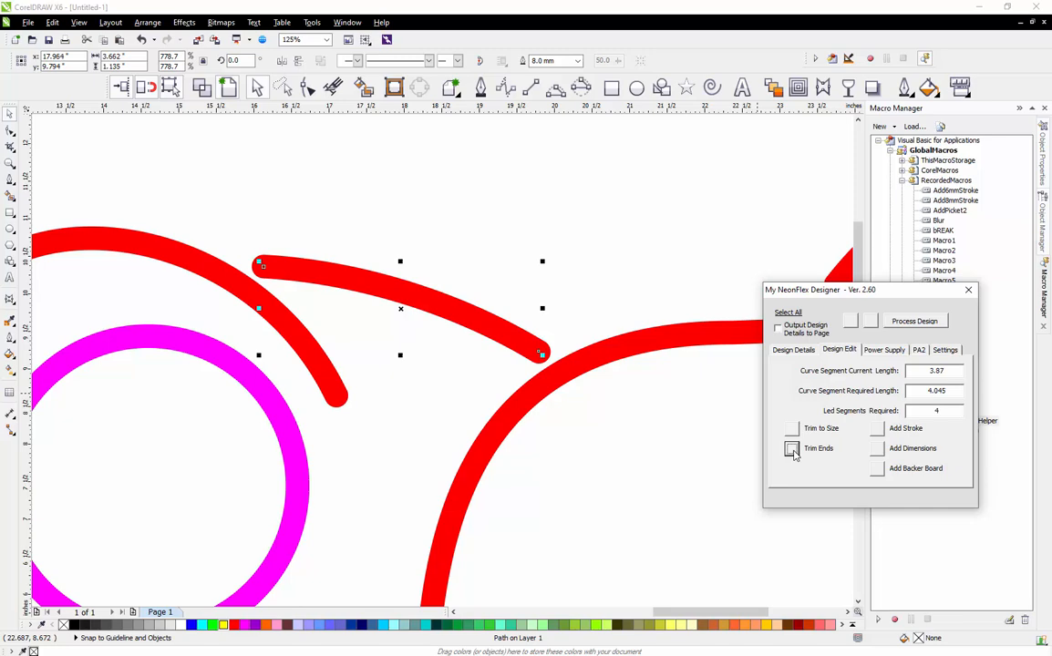
{"action": "left_click", "coordinate": [686, 447]}
{"action": "left_click", "coordinate": [579, 278]}
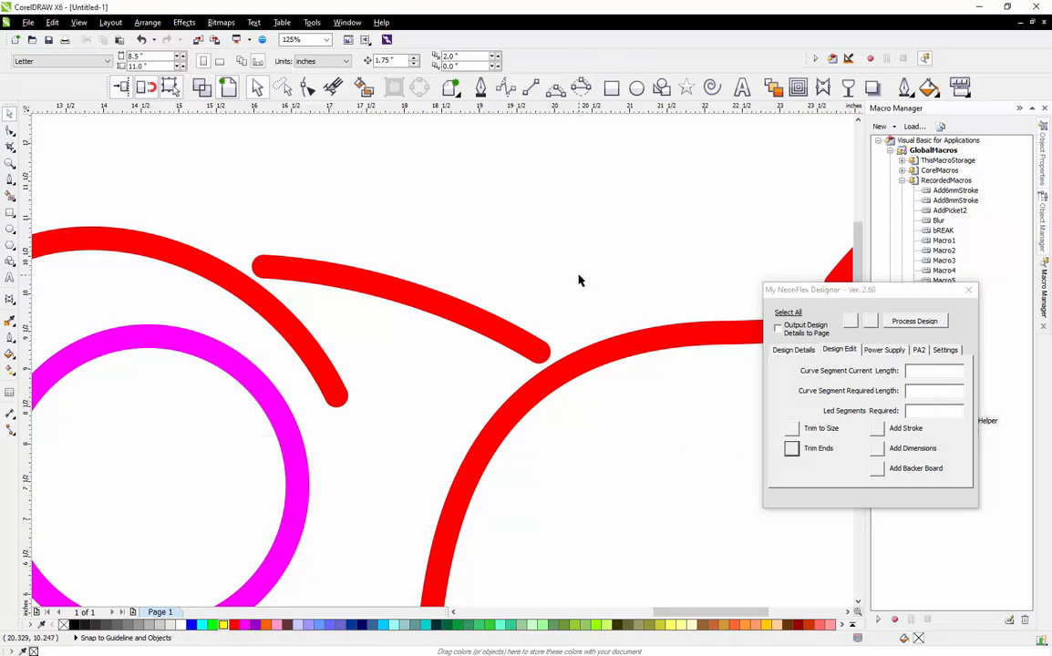
Trim the outer end of the long bumper curve with Trim Ends until it clears the fender curve
{"action": "scroll", "coordinate": [360, 239], "scroll_direction": "down", "scroll_amount": 4}
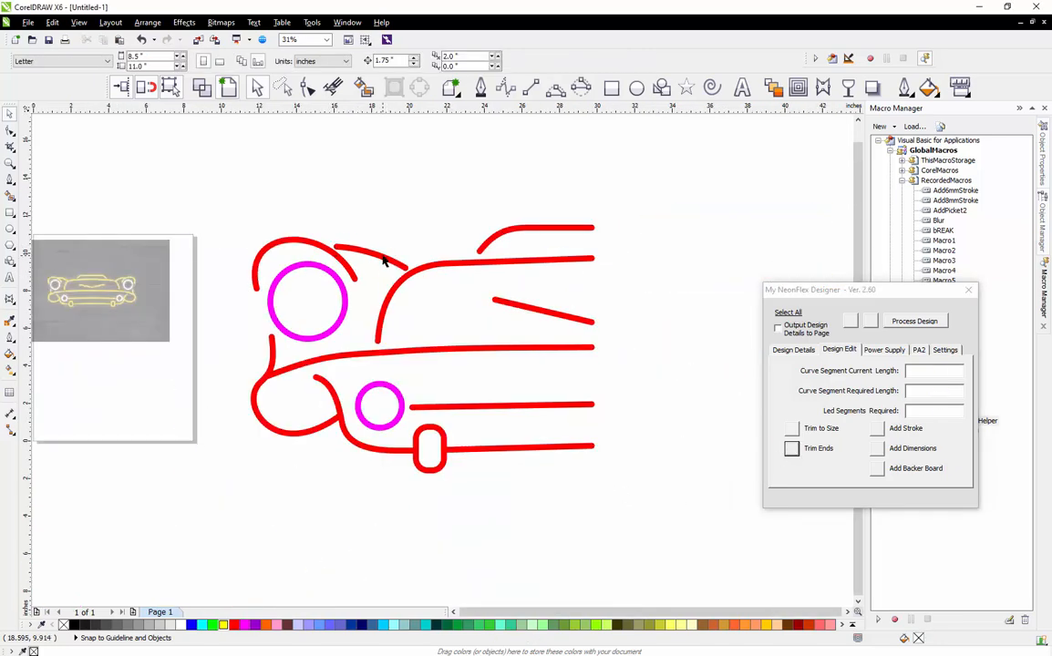
{"action": "scroll", "coordinate": [258, 319], "scroll_direction": "up", "scroll_amount": 4}
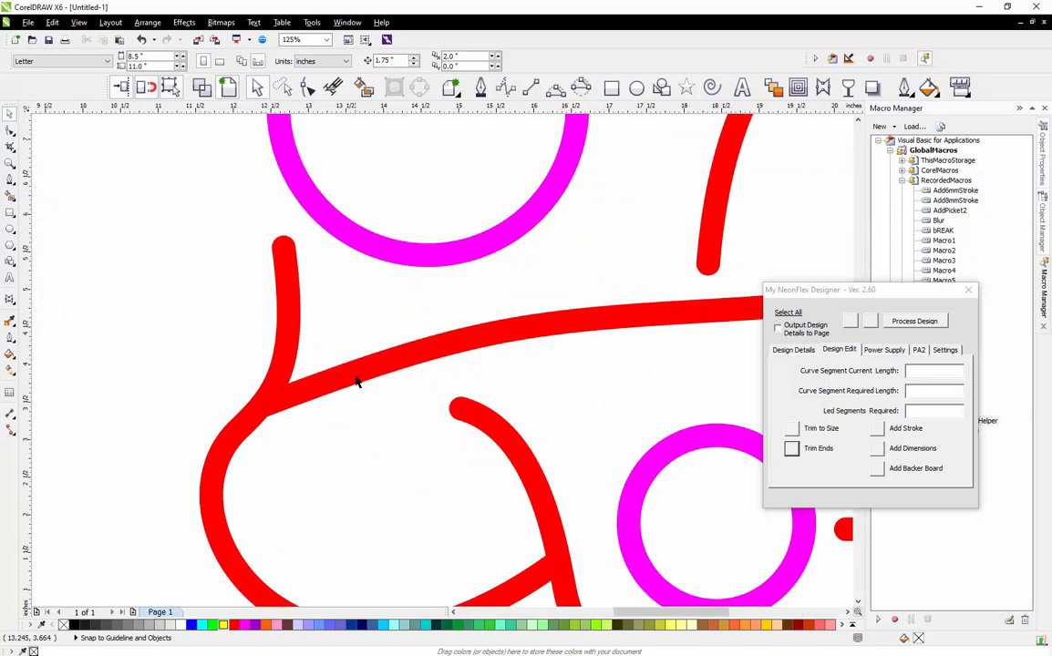
{"action": "left_click", "coordinate": [356, 382]}
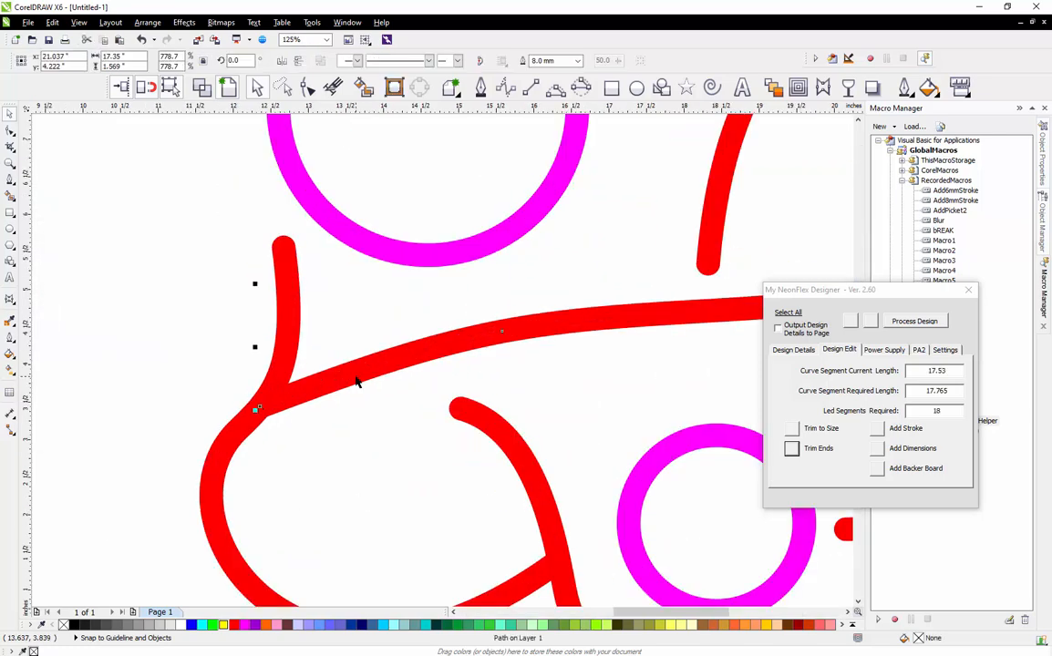
{"action": "left_click", "coordinate": [790, 451]}
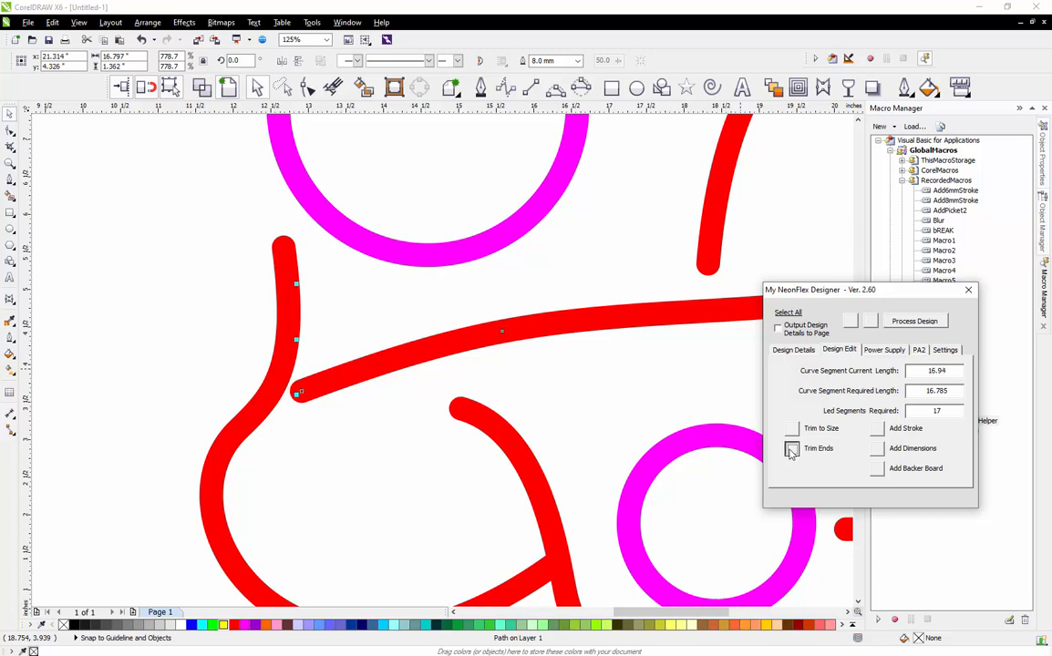
{"action": "left_click", "coordinate": [260, 327]}
{"action": "scroll", "coordinate": [286, 309], "scroll_direction": "down", "scroll_amount": 1}
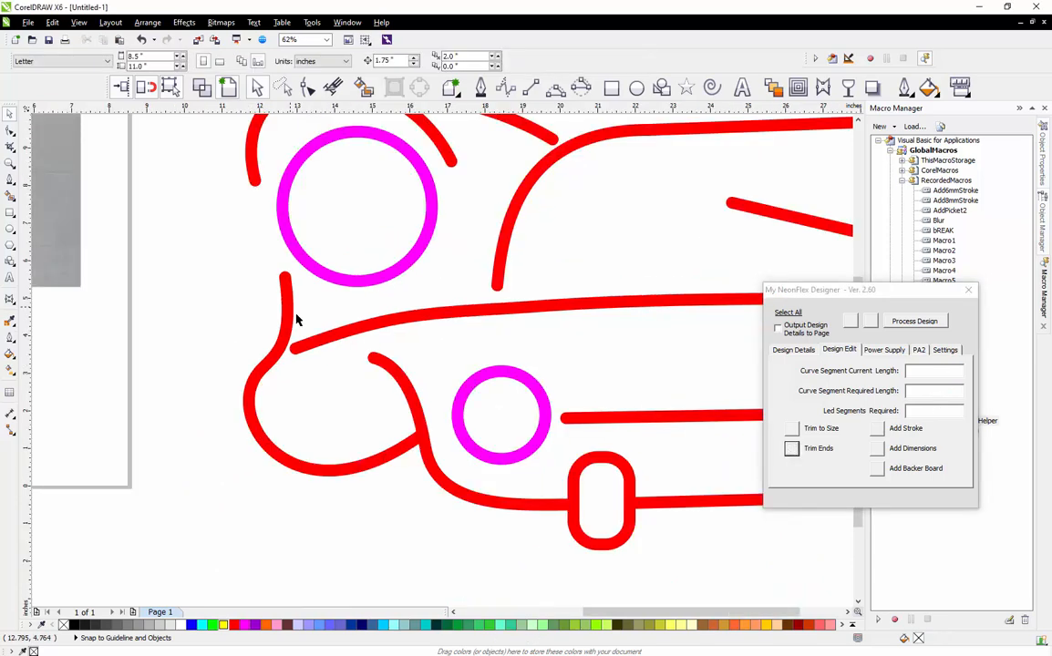
Shorten the lower end of the looping fender curve with Trim Ends until it clears the S-shaped bumper curve
{"action": "scroll", "coordinate": [386, 468], "scroll_direction": "up", "scroll_amount": 1}
{"action": "left_click", "coordinate": [390, 447]}
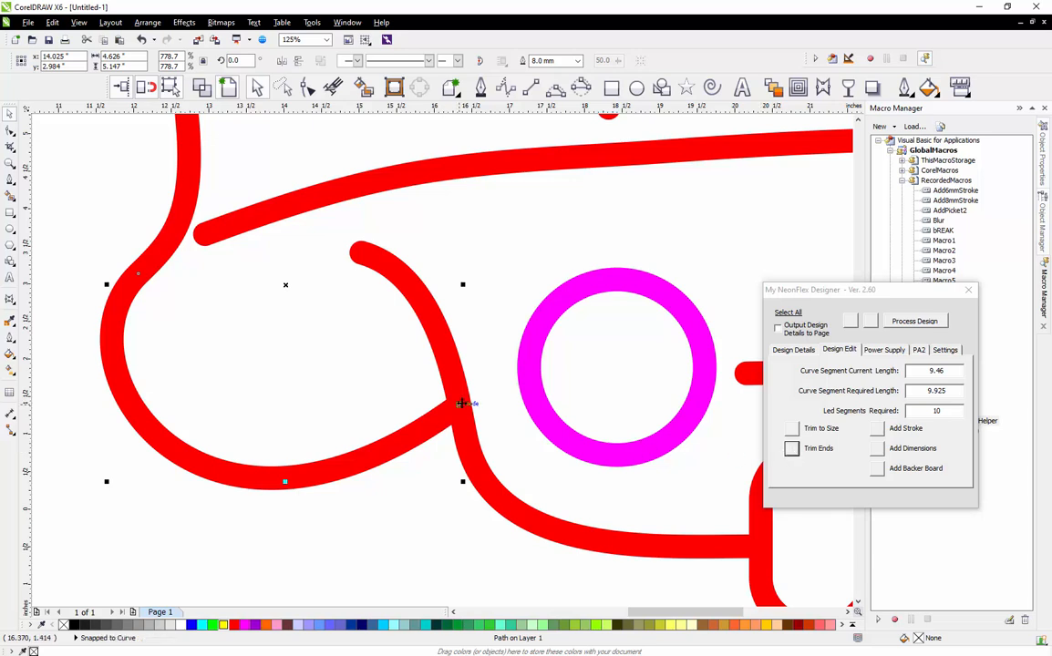
{"action": "left_click", "coordinate": [791, 450]}
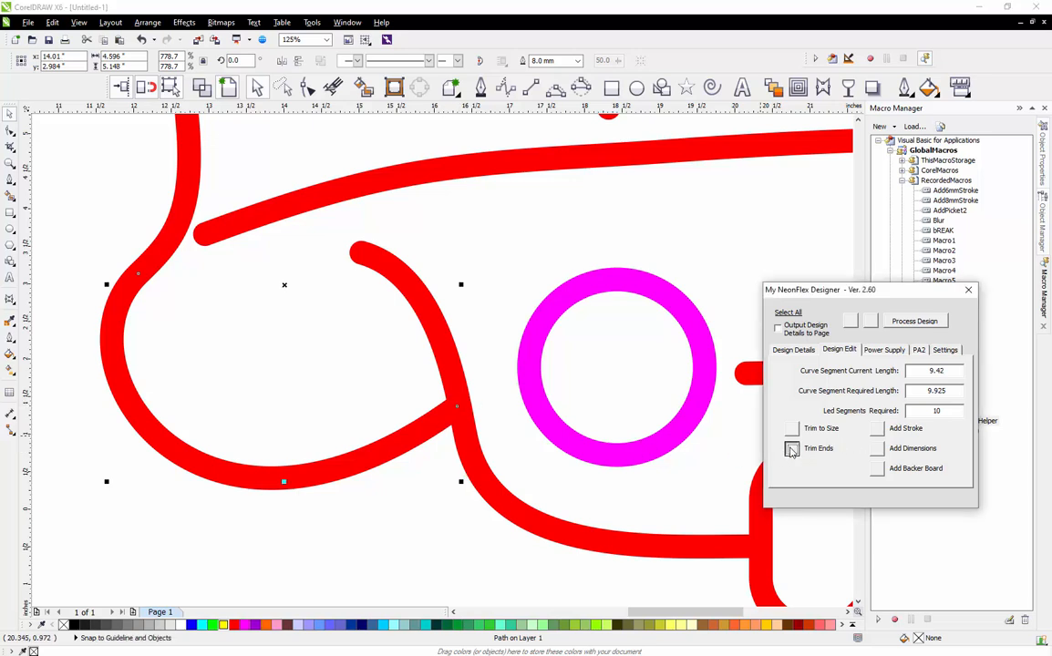
{"action": "left_click", "coordinate": [791, 451]}
{"action": "left_click", "coordinate": [791, 450]}
{"action": "left_click", "coordinate": [791, 450]}
{"action": "left_click", "coordinate": [792, 450]}
{"action": "left_click", "coordinate": [791, 450]}
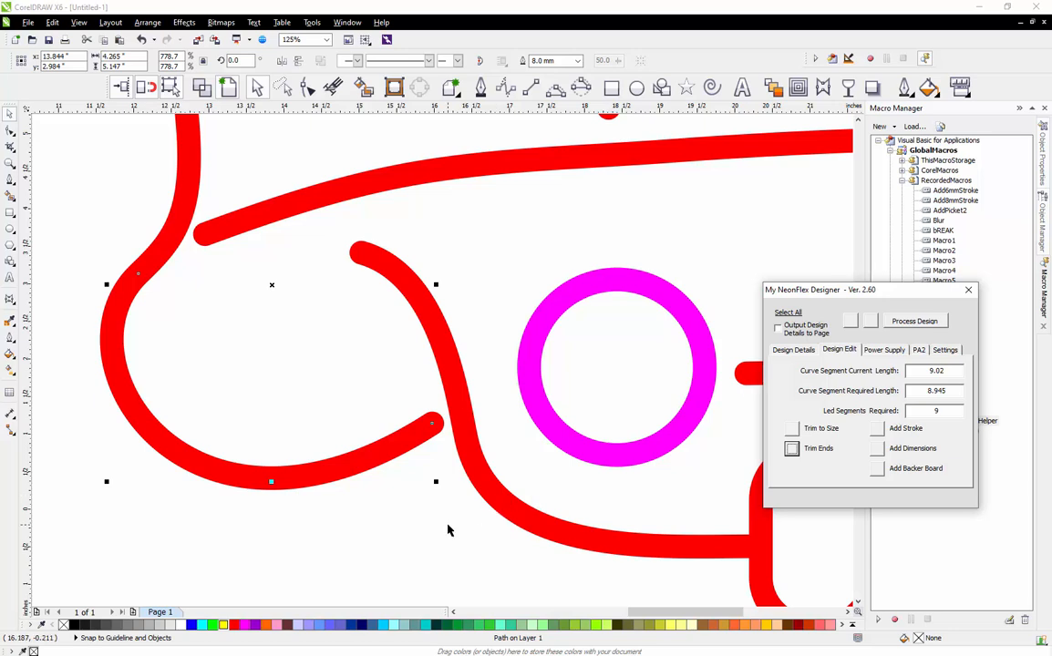
{"action": "left_click", "coordinate": [314, 355]}
Trim the inner end of the S-shaped bumper curve with Trim Ends until it clears the rounded bumper guard
{"action": "scroll", "coordinate": [314, 355], "scroll_direction": "down", "scroll_amount": 2}
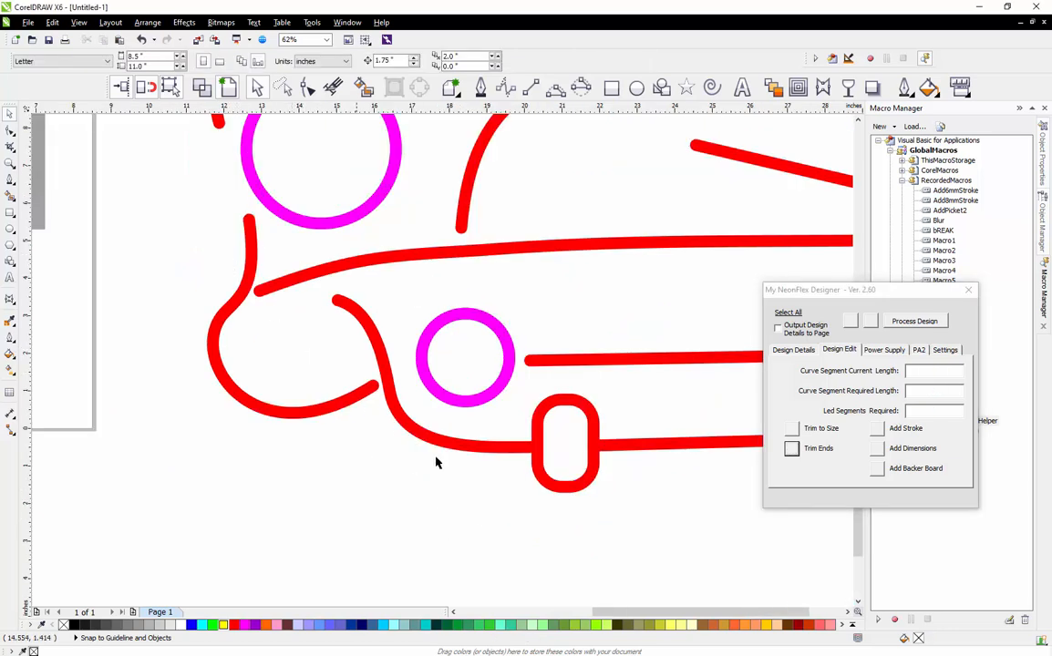
{"action": "left_click", "coordinate": [505, 445]}
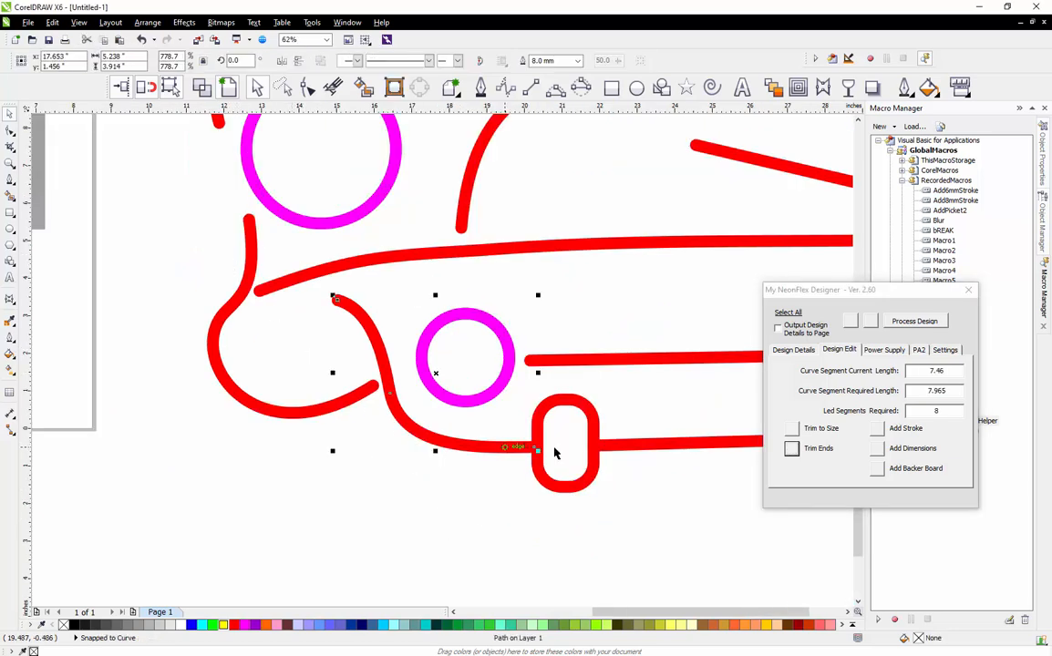
{"action": "left_click", "coordinate": [793, 449]}
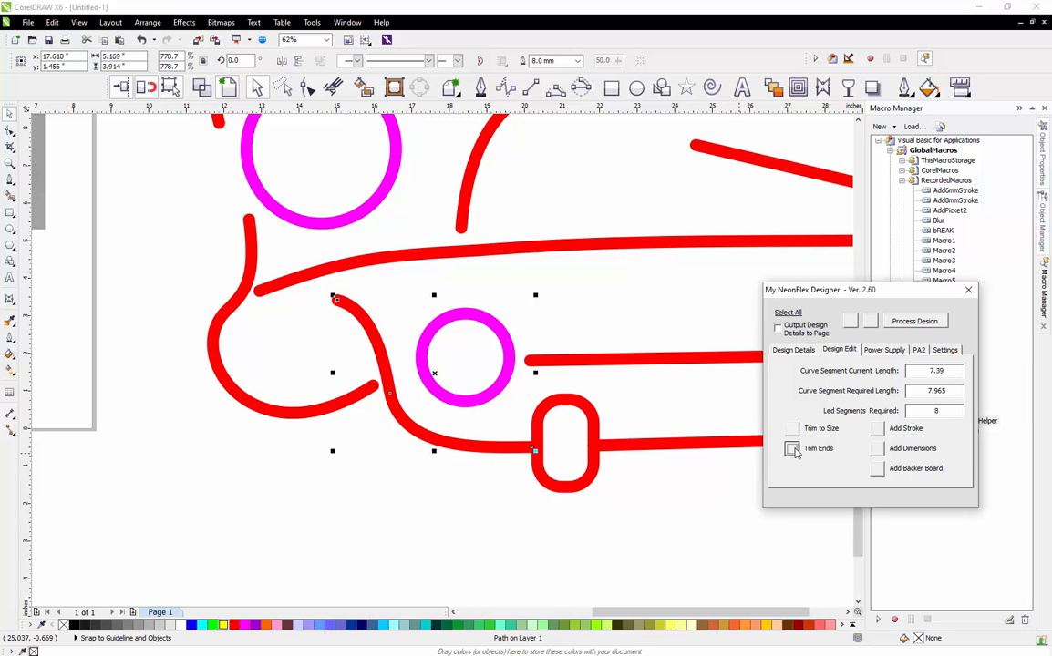
{"action": "left_click", "coordinate": [796, 452]}
{"action": "left_click", "coordinate": [796, 452]}
{"action": "left_click", "coordinate": [796, 452]}
{"action": "left_click", "coordinate": [795, 453]}
{"action": "left_click", "coordinate": [683, 484]}
{"action": "scroll", "coordinate": [681, 481], "scroll_direction": "up", "scroll_amount": 2}
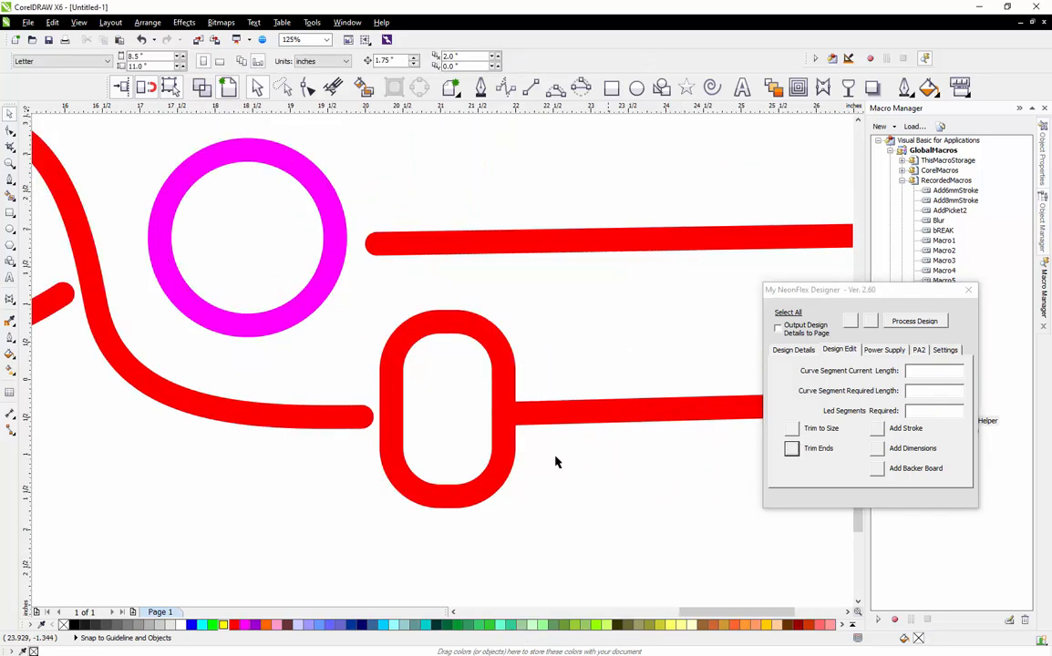
{"action": "left_click", "coordinate": [365, 427]}
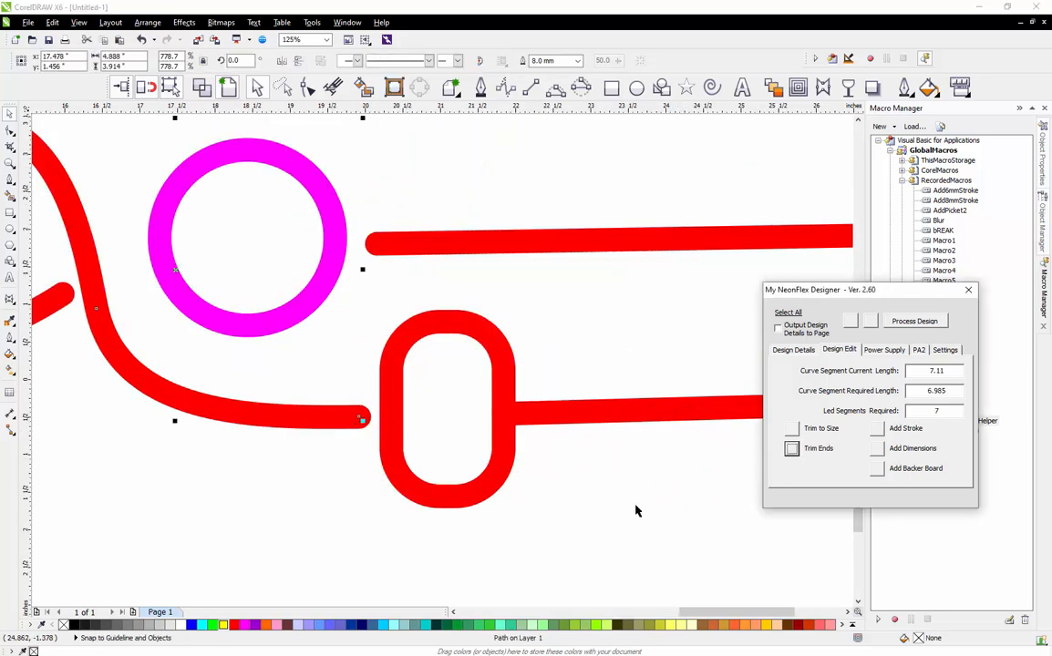
Trim the outer end of the lowest bumper line with Trim Ends to separate it from the rounded bumper guard
{"action": "left_click", "coordinate": [583, 415]}
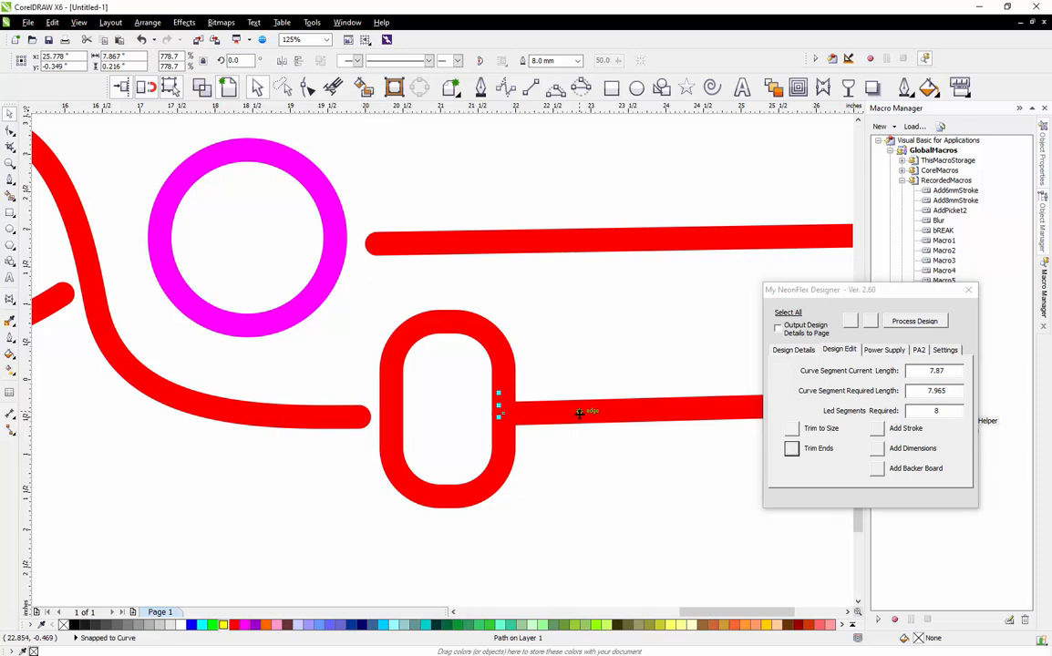
{"action": "left_click", "coordinate": [793, 451]}
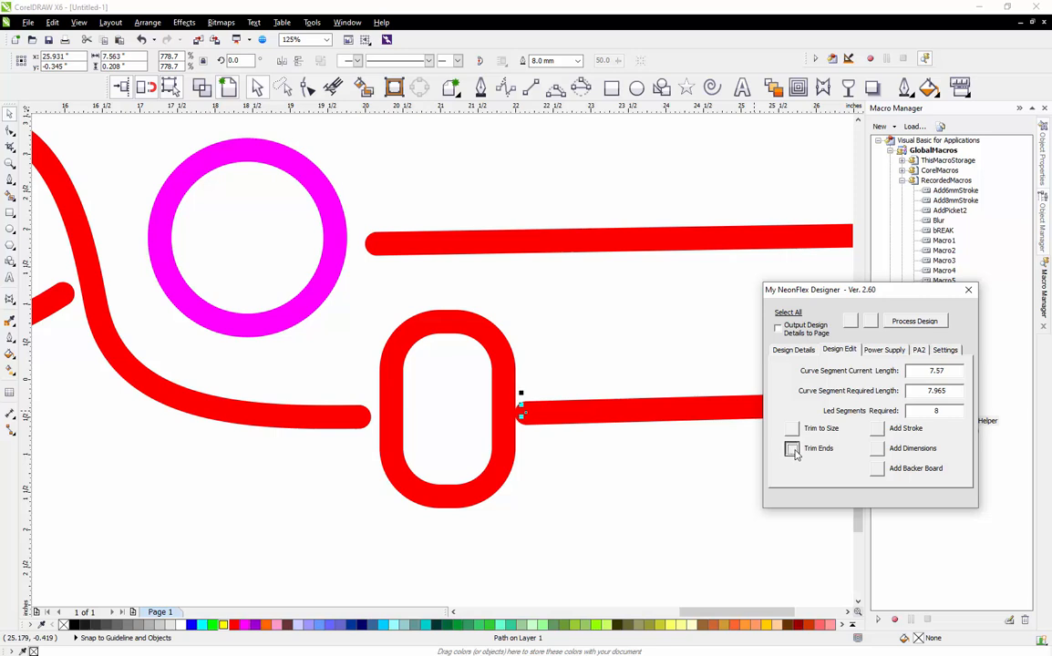
{"action": "left_click", "coordinate": [616, 466]}
Select all the half-car curves and create a horizontally mirrored copy alongside them to complete the full car front
{"action": "scroll", "coordinate": [450, 407], "scroll_direction": "down", "scroll_amount": 5}
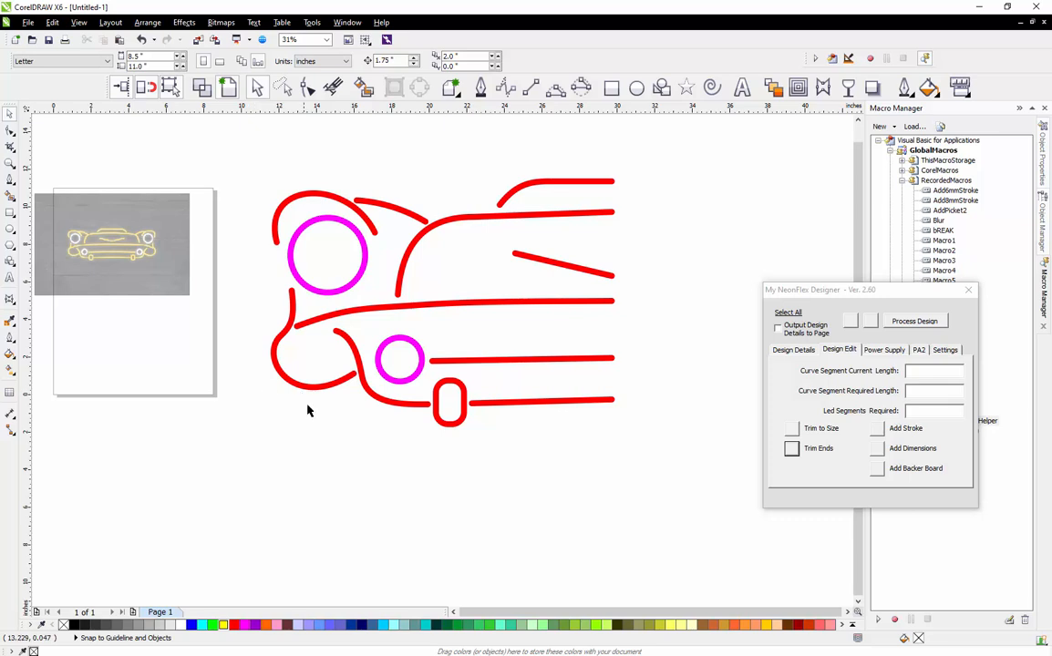
{"action": "scroll", "coordinate": [314, 428], "scroll_direction": "down", "scroll_amount": 2}
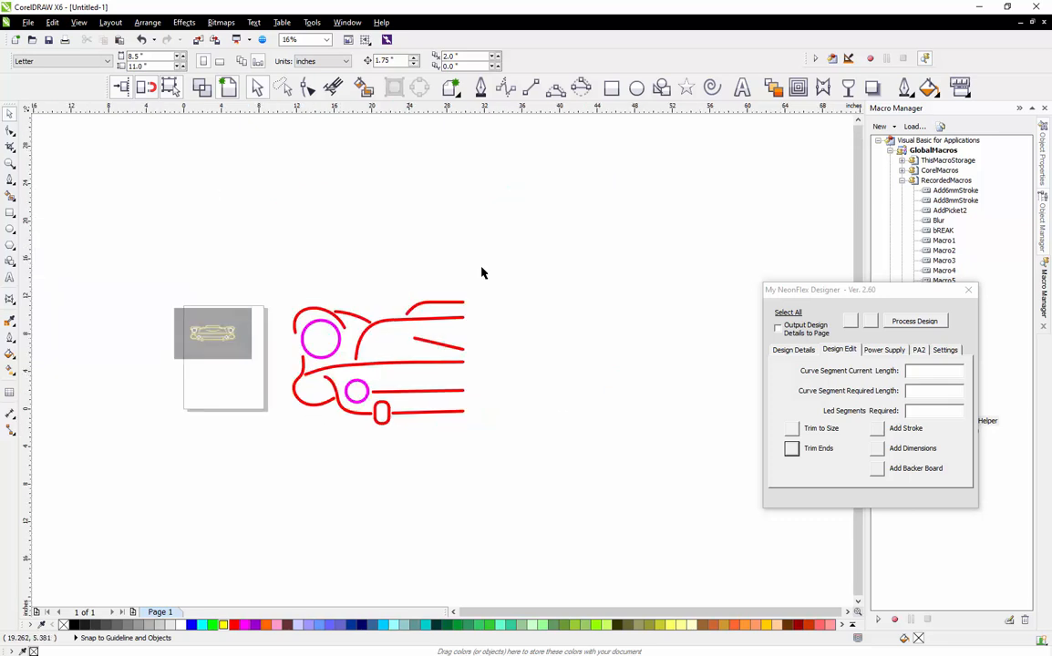
{"action": "left_click_drag", "start_coordinate": [524, 238], "coordinate": [290, 470]}
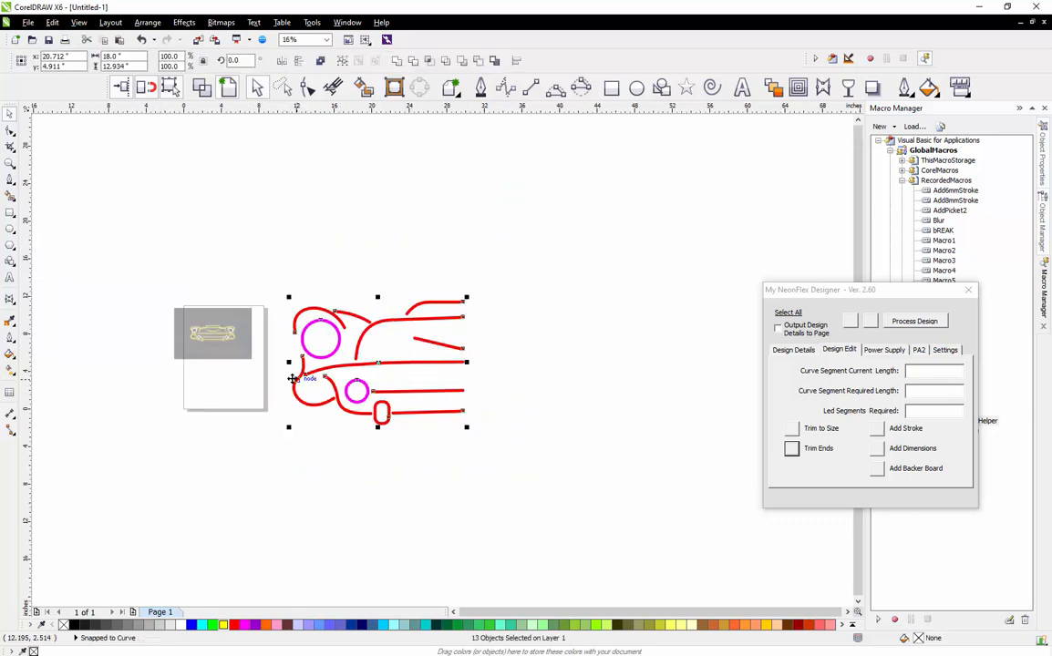
{"action": "left_click_drag", "start_coordinate": [290, 363], "coordinate": [481, 380]}
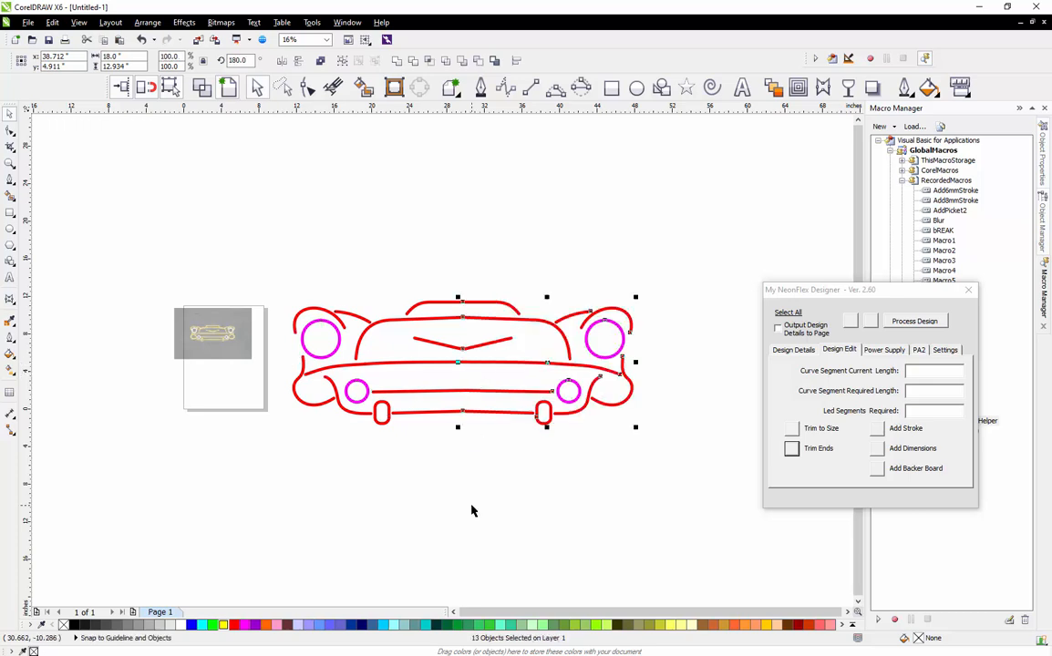
{"action": "left_click", "coordinate": [465, 502]}
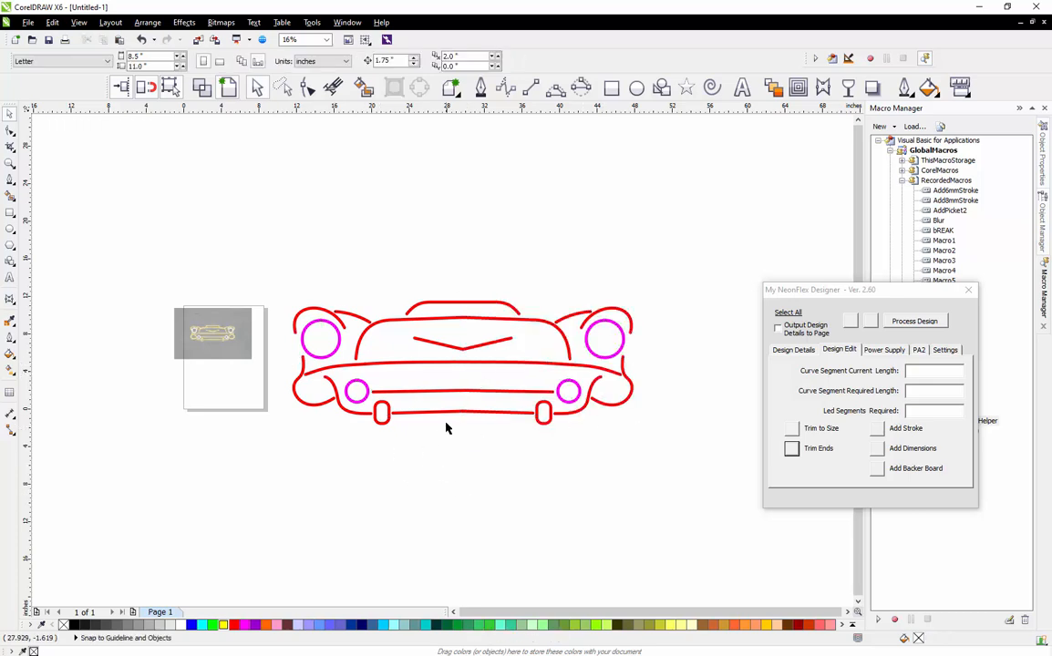
Combine the two roof halves into one object and the two halves of the large hood line into another
{"action": "scroll", "coordinate": [445, 428], "scroll_direction": "up", "scroll_amount": 2}
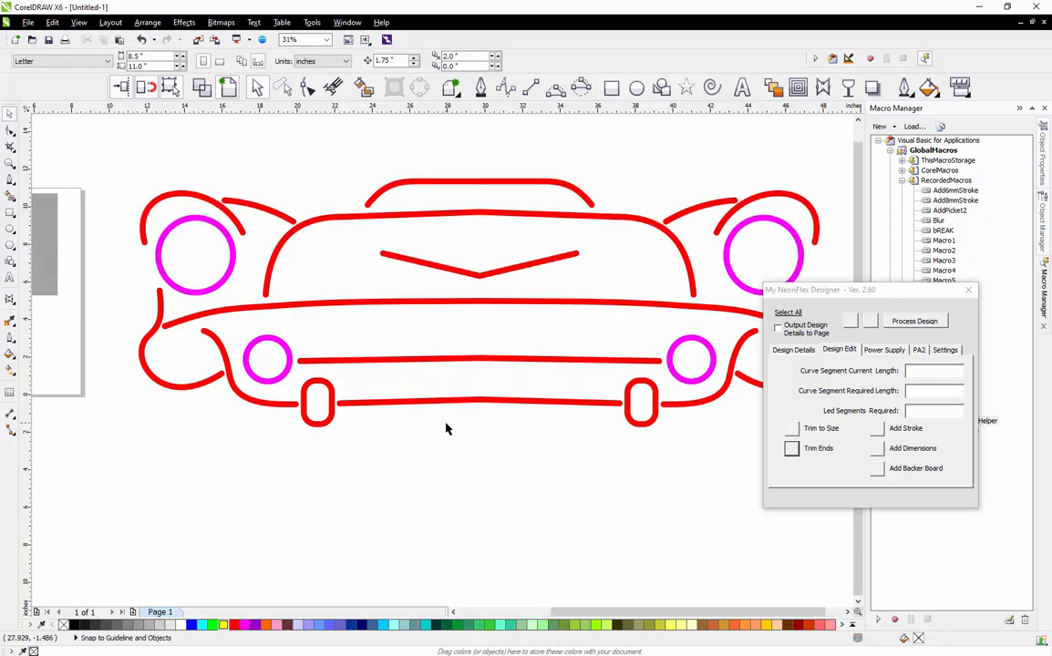
{"action": "left_click", "coordinate": [447, 184]}
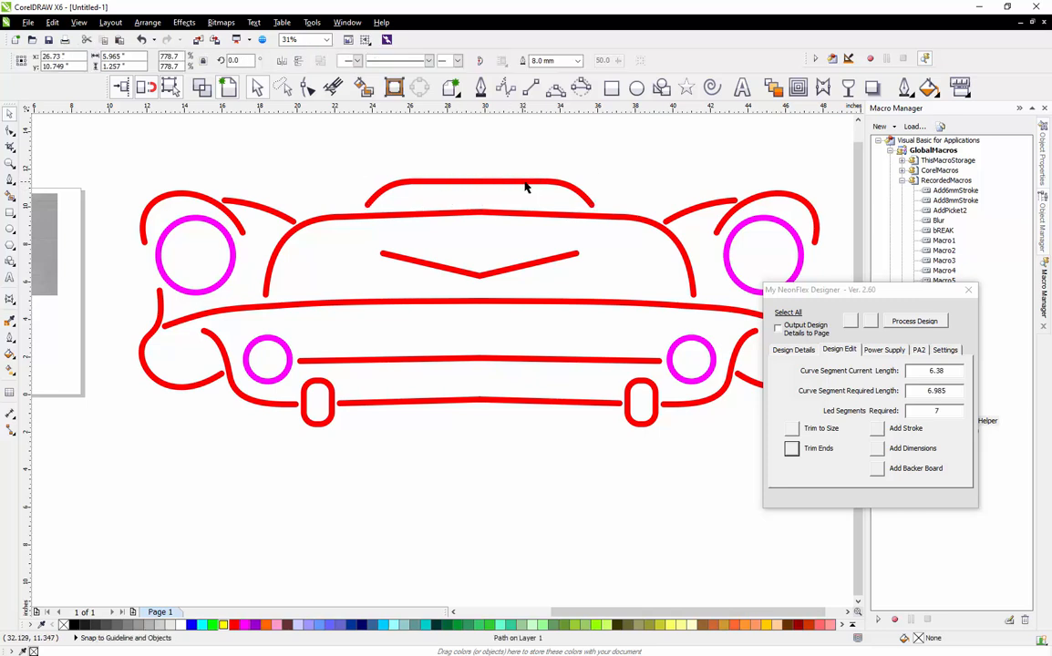
{"action": "left_click", "coordinate": [525, 182], "text": "shift"}
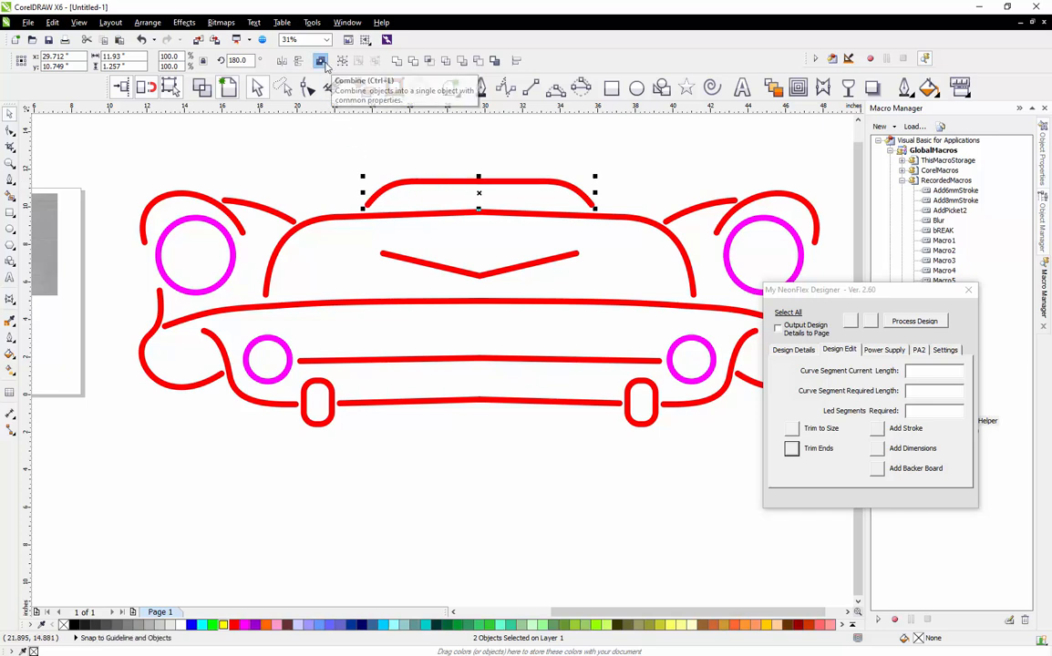
{"action": "left_click", "coordinate": [320, 61]}
{"action": "left_click", "coordinate": [425, 217]}
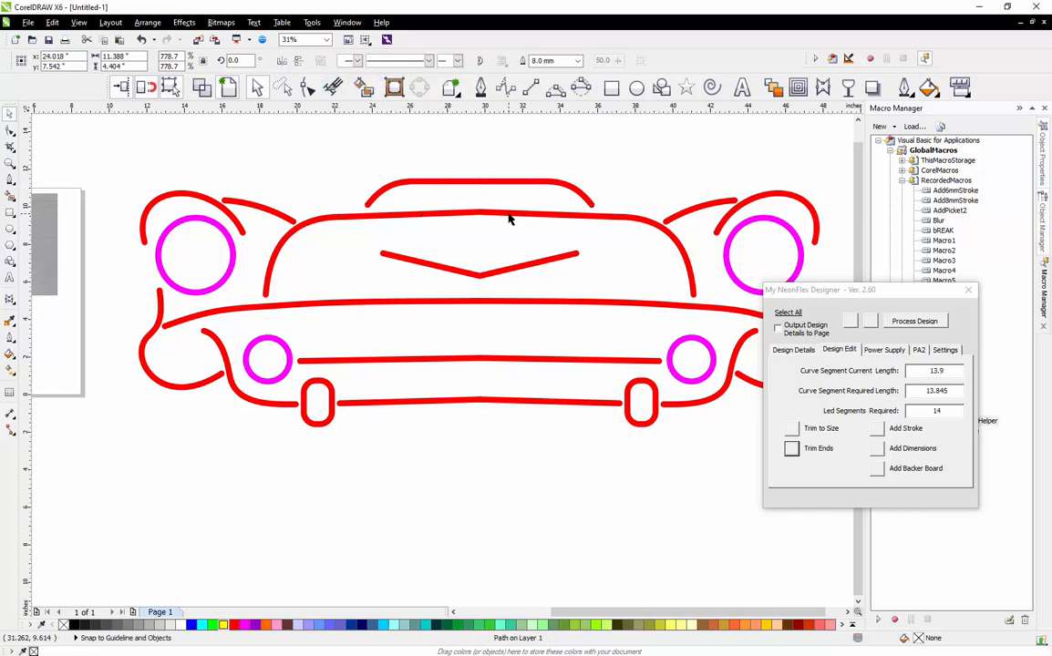
{"action": "left_click", "coordinate": [509, 219], "text": "shift"}
{"action": "key", "text": "ctrl+l"}
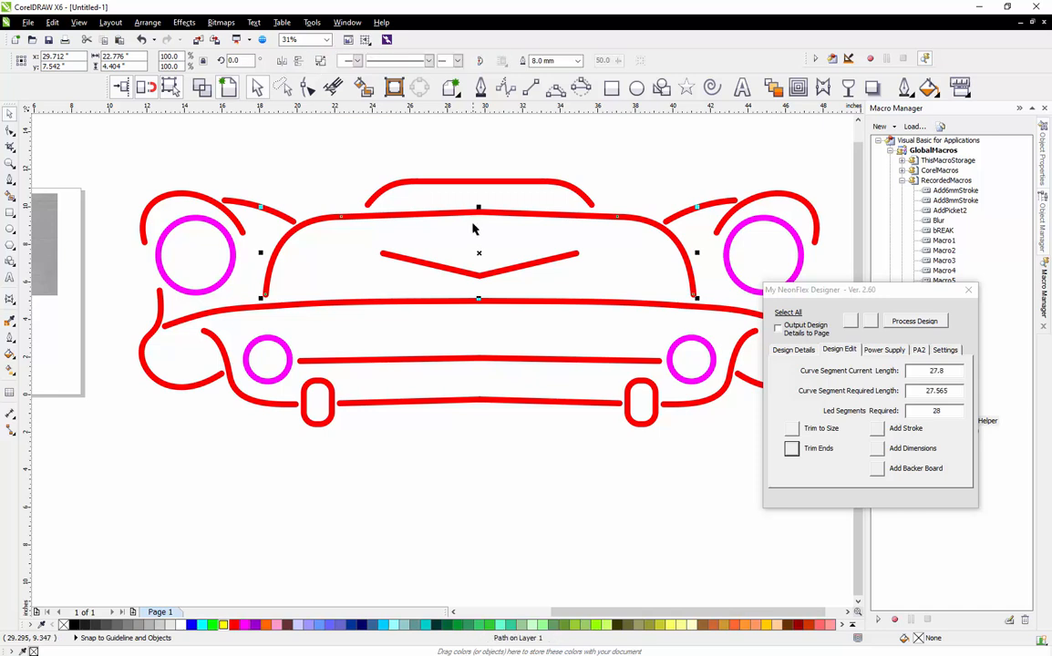
Combine the two halves of the V emblem and the two halves of the long bumper curve below it
{"action": "left_click", "coordinate": [399, 255]}
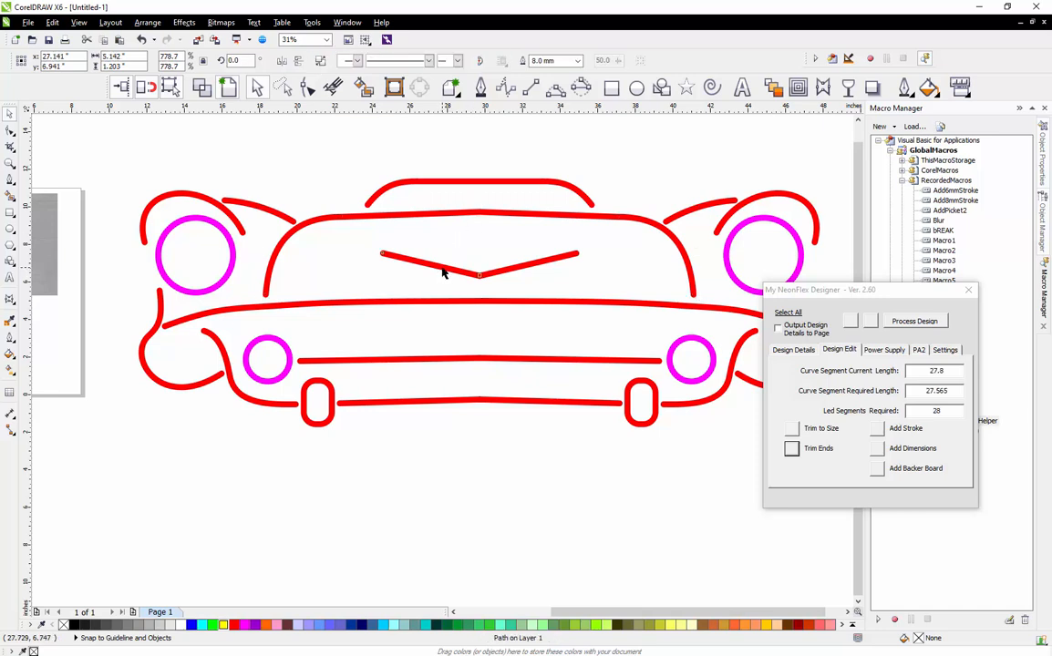
{"action": "left_click", "coordinate": [522, 266], "text": "shift"}
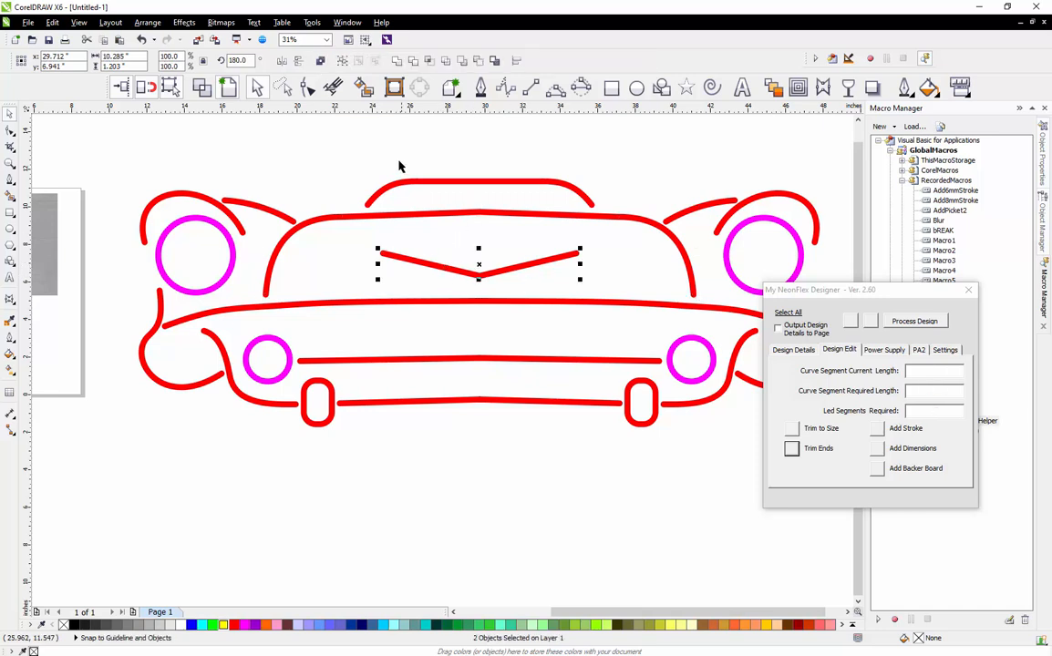
{"action": "left_click", "coordinate": [373, 302]}
{"action": "left_click", "coordinate": [554, 302], "text": "shift"}
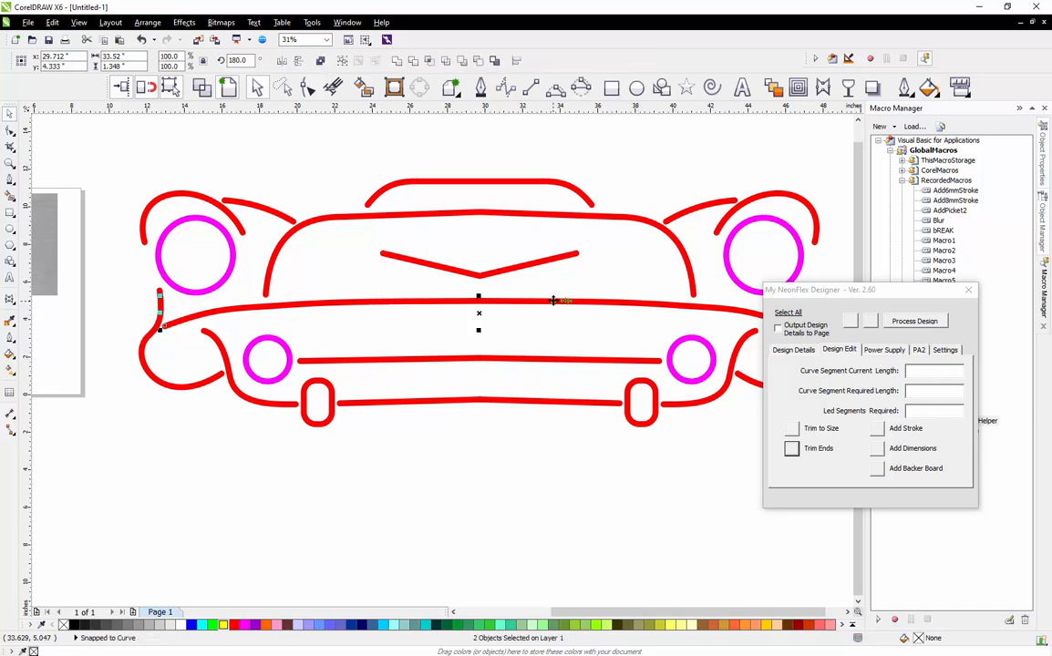
{"action": "key", "text": "ctrl+l"}
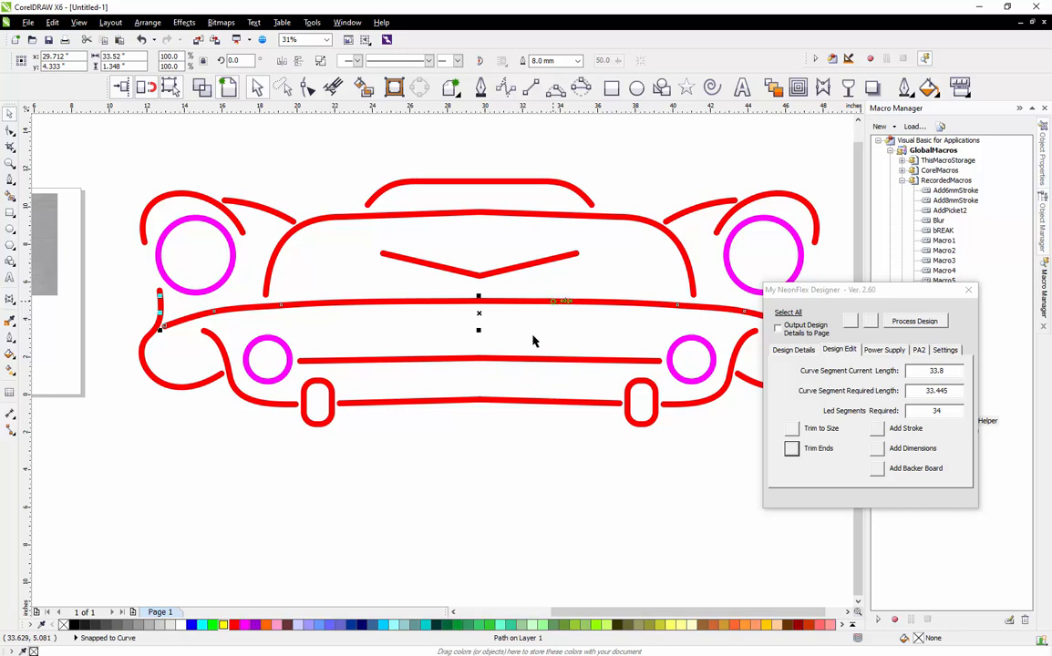
Combine the two halves of the straight line between the small round lights into a single object
{"action": "left_click", "coordinate": [440, 355]}
{"action": "left_click", "coordinate": [444, 360]}
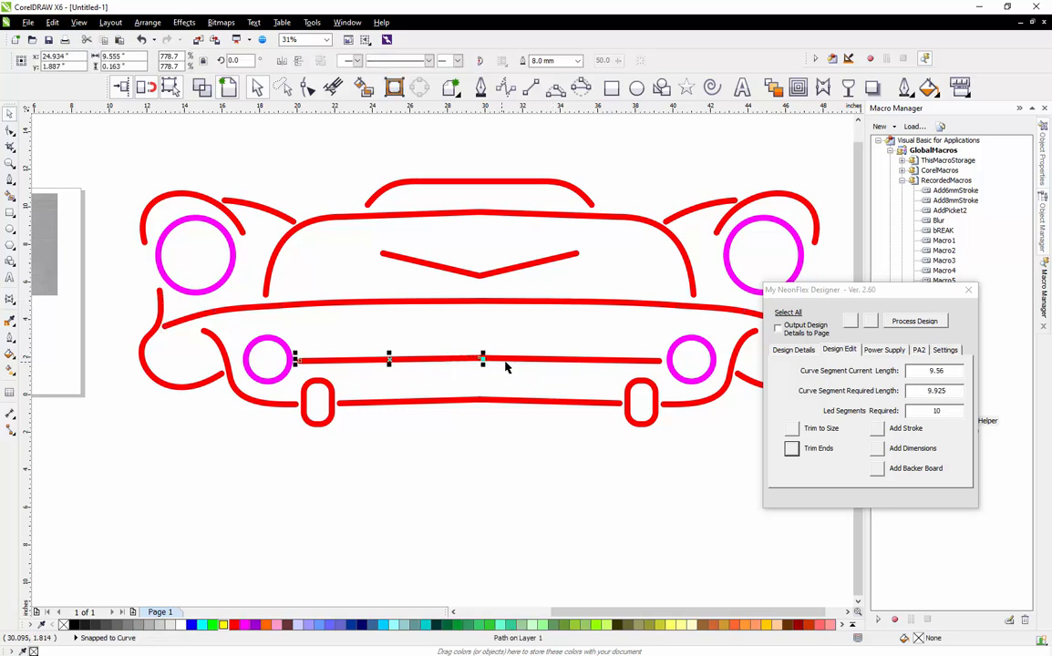
{"action": "left_click", "coordinate": [511, 361], "text": "shift"}
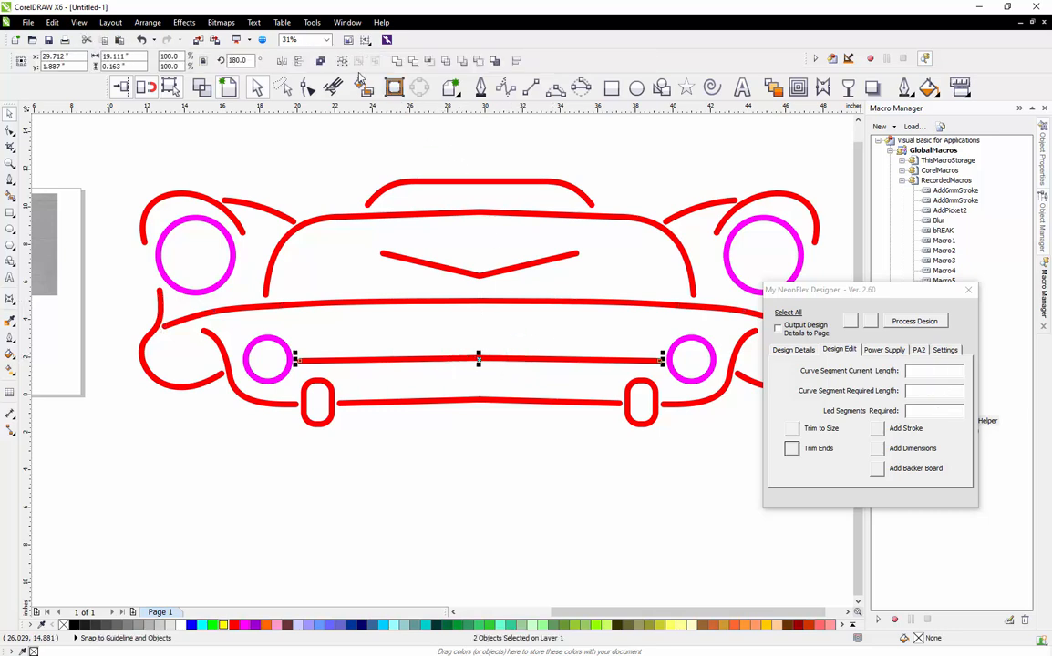
{"action": "left_click", "coordinate": [147, 22]}
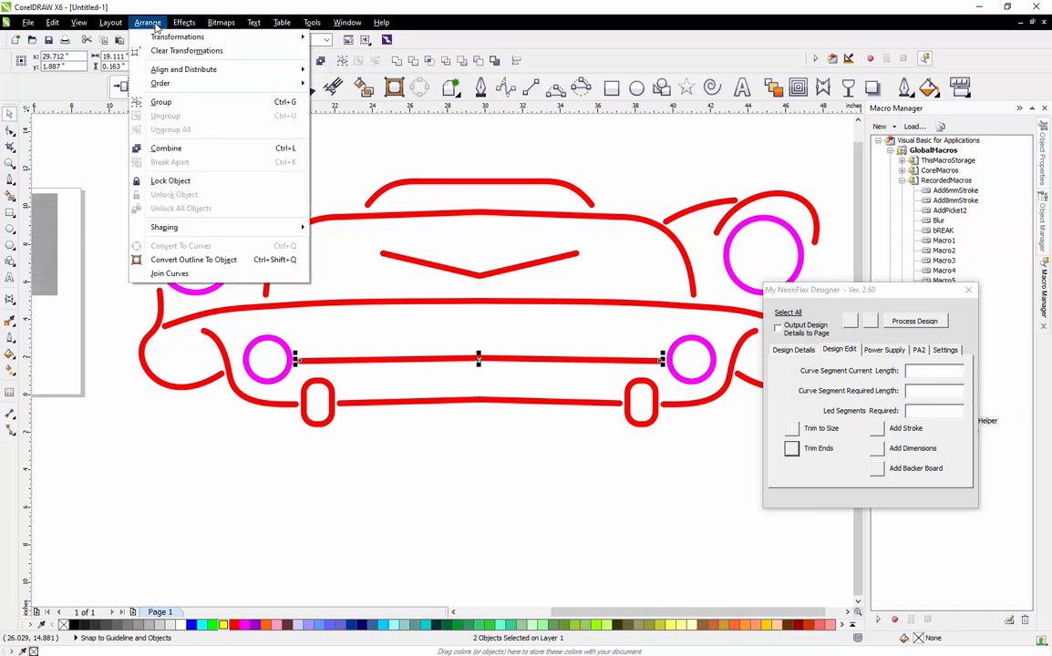
{"action": "left_click", "coordinate": [188, 146]}
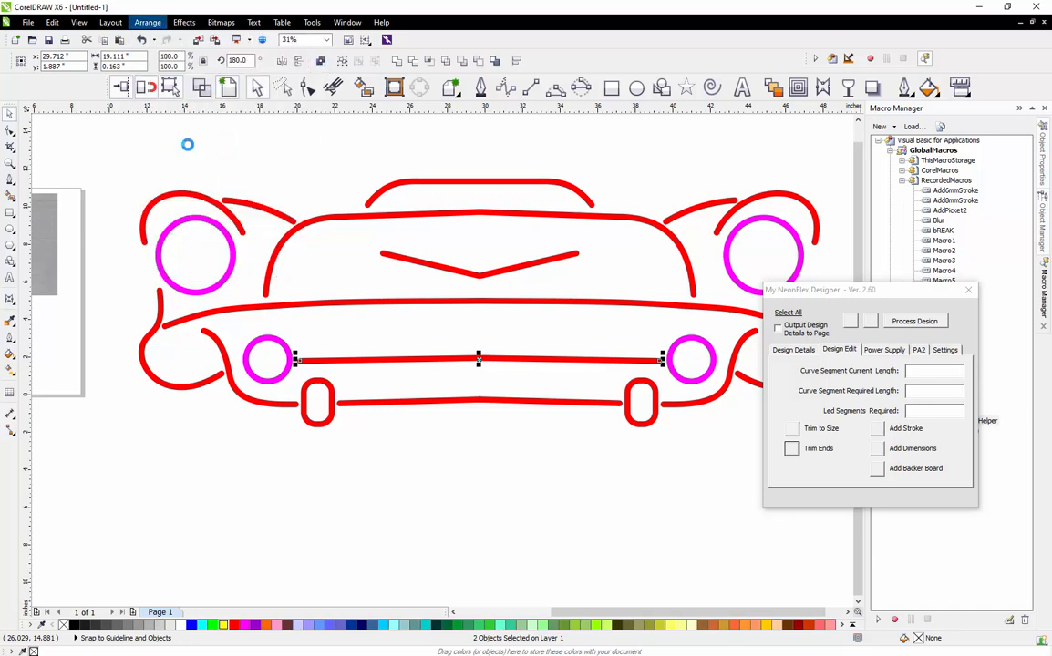
Combine the two halves of the lowest bumper line, test-move the result, and undo the move
{"action": "left_click", "coordinate": [457, 402]}
{"action": "left_click", "coordinate": [501, 402], "text": "shift"}
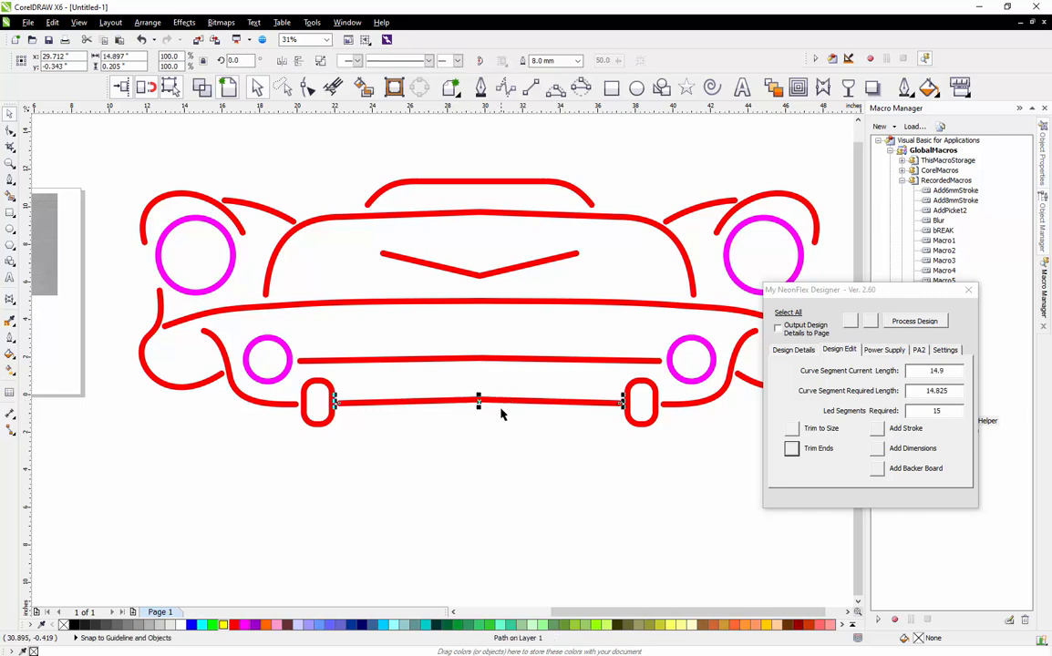
{"action": "left_click", "coordinate": [492, 469]}
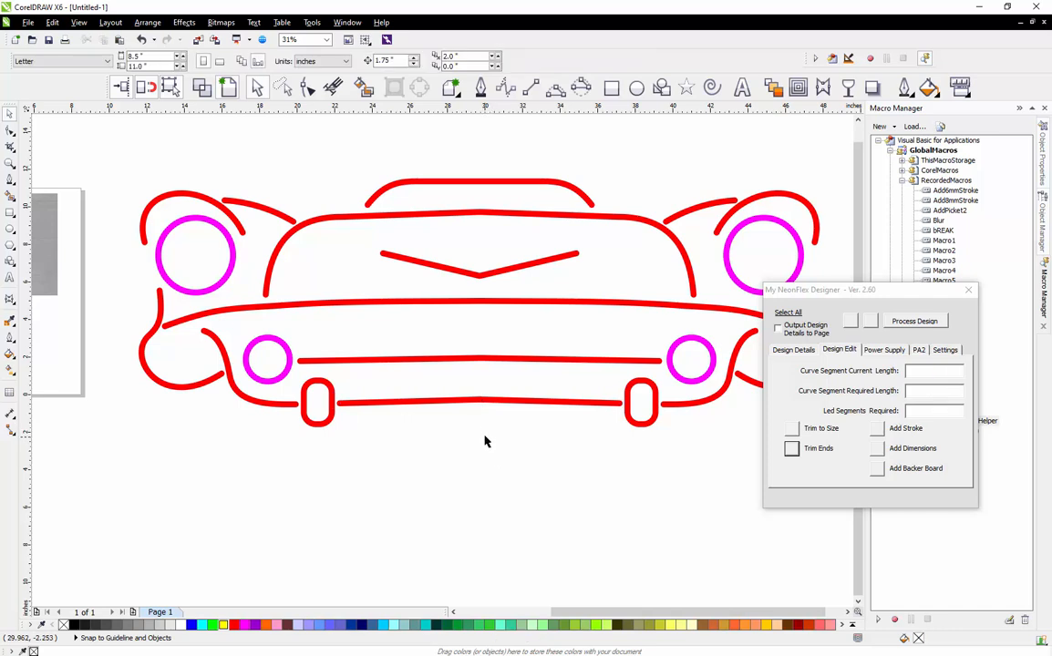
{"action": "left_click_drag", "start_coordinate": [488, 403], "coordinate": [490, 453]}
{"action": "key", "text": "ctrl+z"}
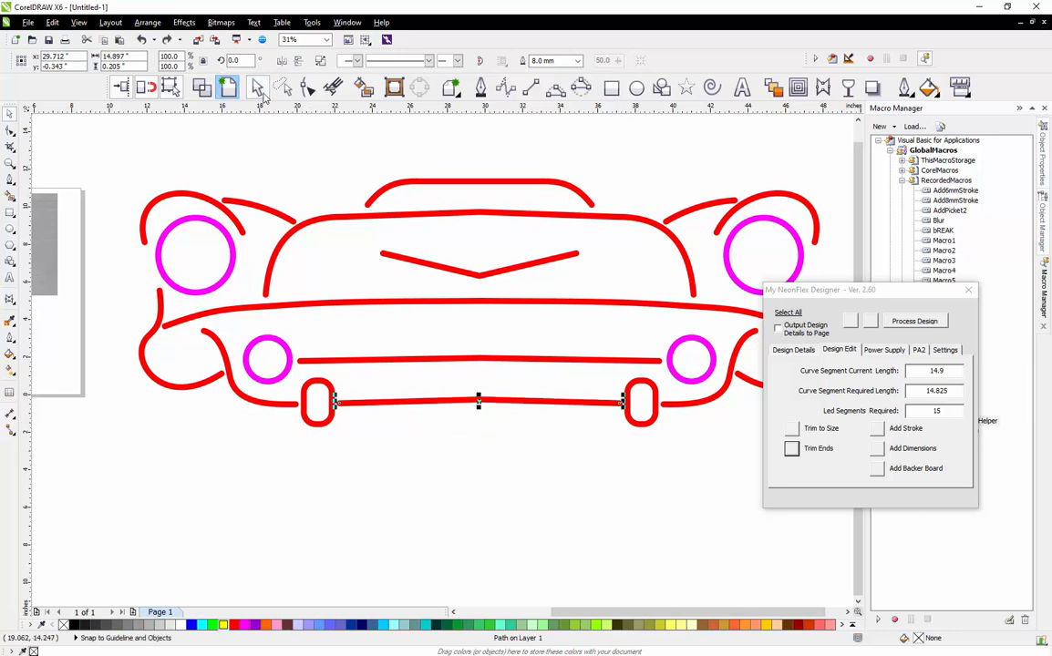
Join the overlapping center nodes of the lowest bumper line and of the line between the small round lights
{"action": "left_click", "coordinate": [307, 87]}
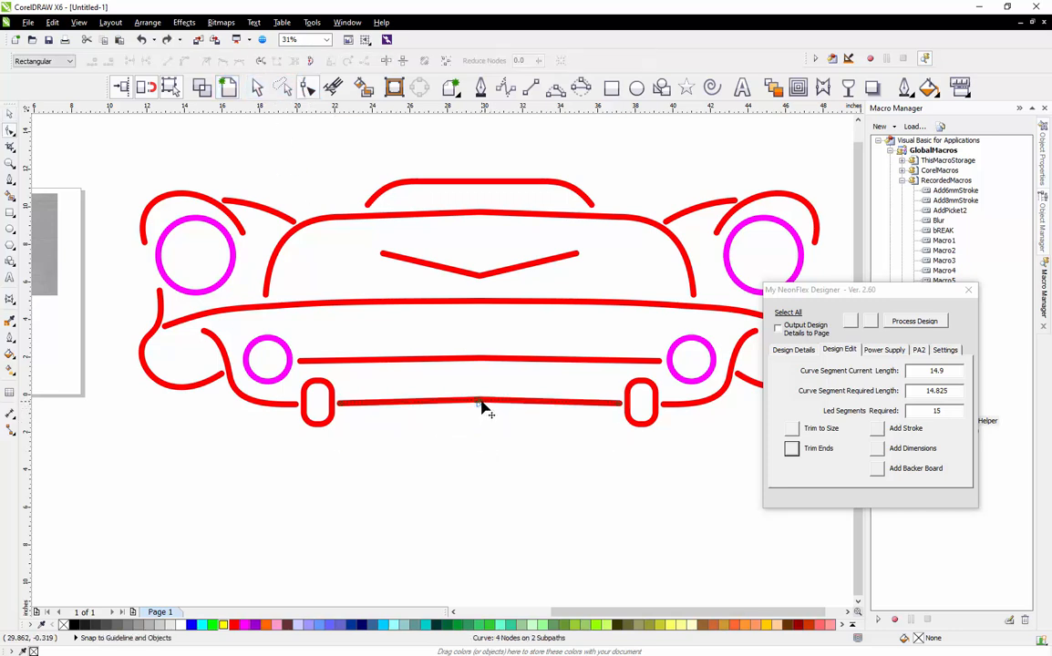
{"action": "left_click_drag", "start_coordinate": [470, 392], "coordinate": [493, 434]}
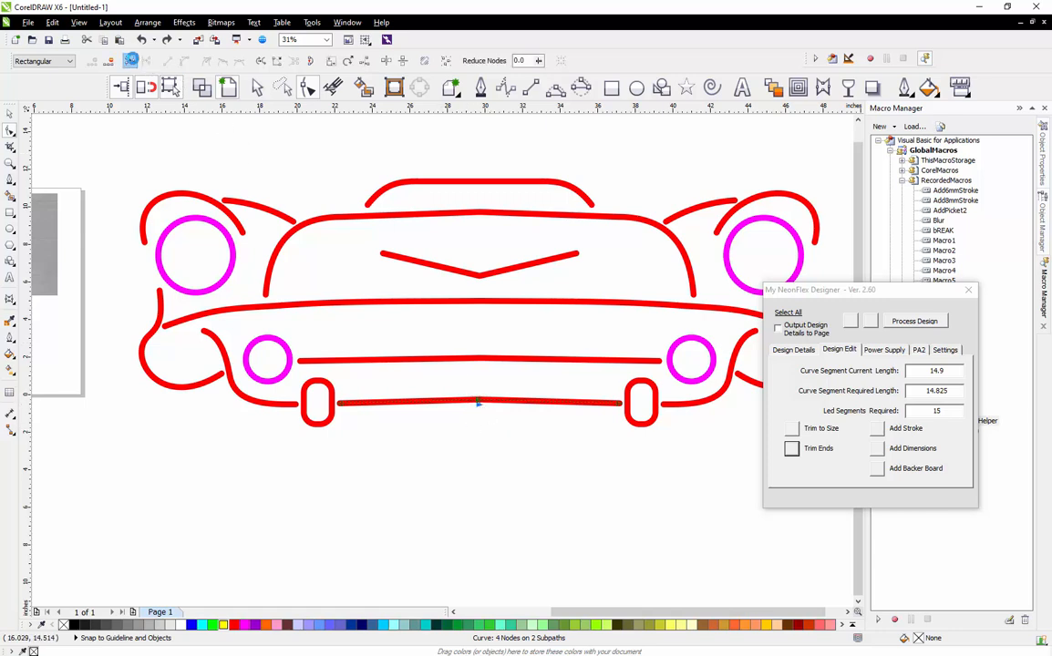
{"action": "left_click", "coordinate": [129, 61]}
{"action": "left_click", "coordinate": [464, 360]}
{"action": "left_click_drag", "start_coordinate": [458, 339], "coordinate": [491, 370]}
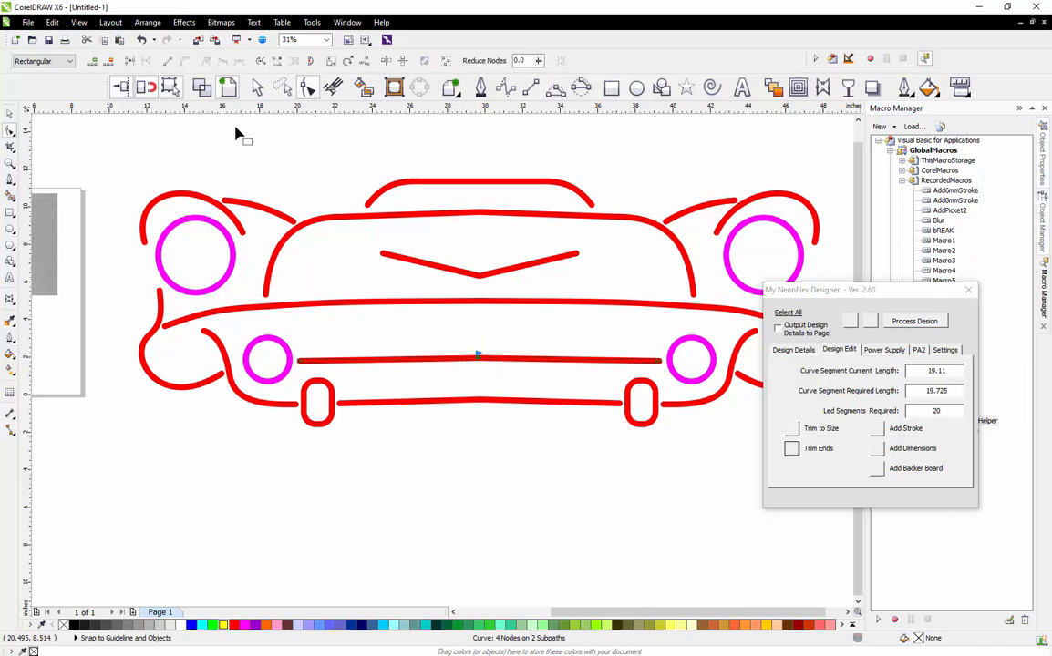
{"action": "left_click", "coordinate": [129, 61]}
Join the center nodes of the long bumper curve below the V emblem into one continuous path
{"action": "left_click", "coordinate": [474, 301]}
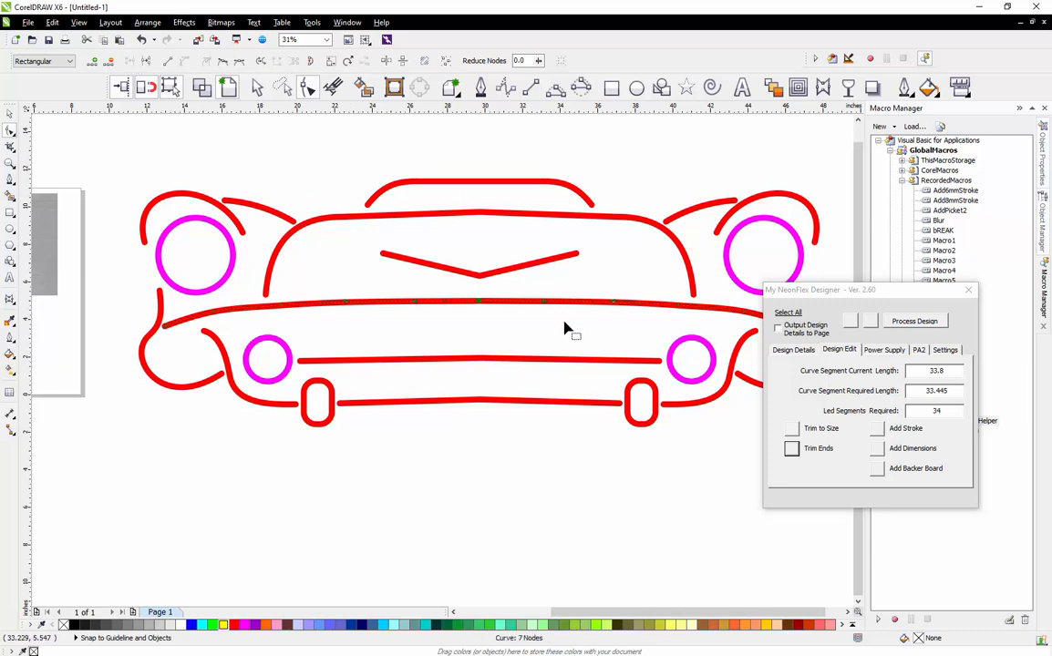
Join the overlapping center nodes of the V emblem and of the large hood outline above it
{"action": "left_click", "coordinate": [474, 266]}
{"action": "left_click_drag", "start_coordinate": [465, 245], "coordinate": [492, 289]}
{"action": "left_click", "coordinate": [474, 216]}
{"action": "left_click", "coordinate": [477, 215]}
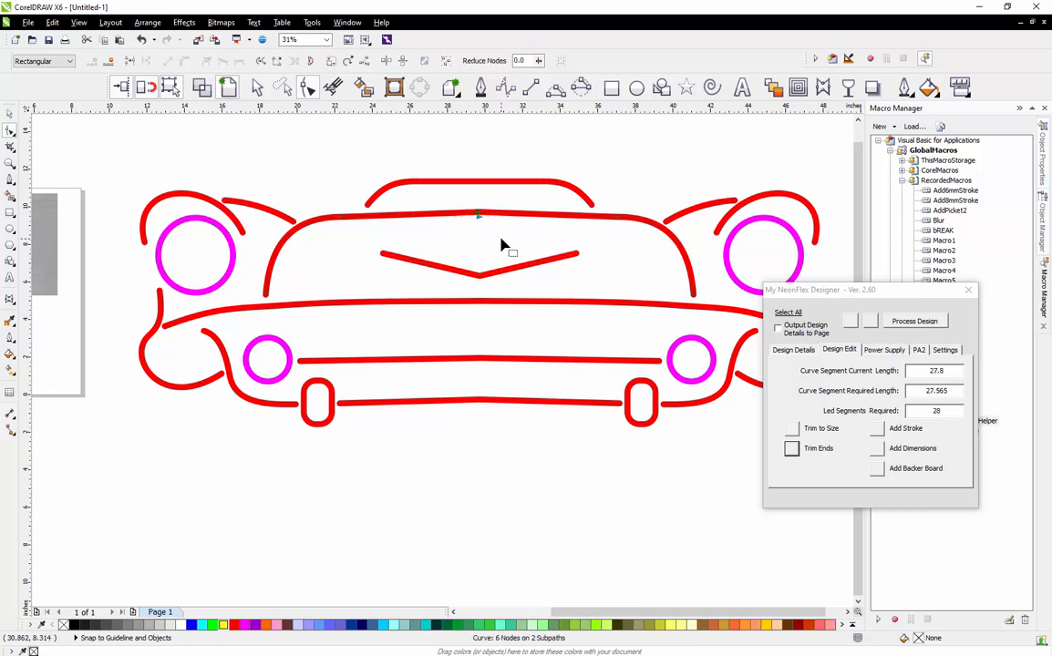
{"action": "left_click", "coordinate": [131, 61]}
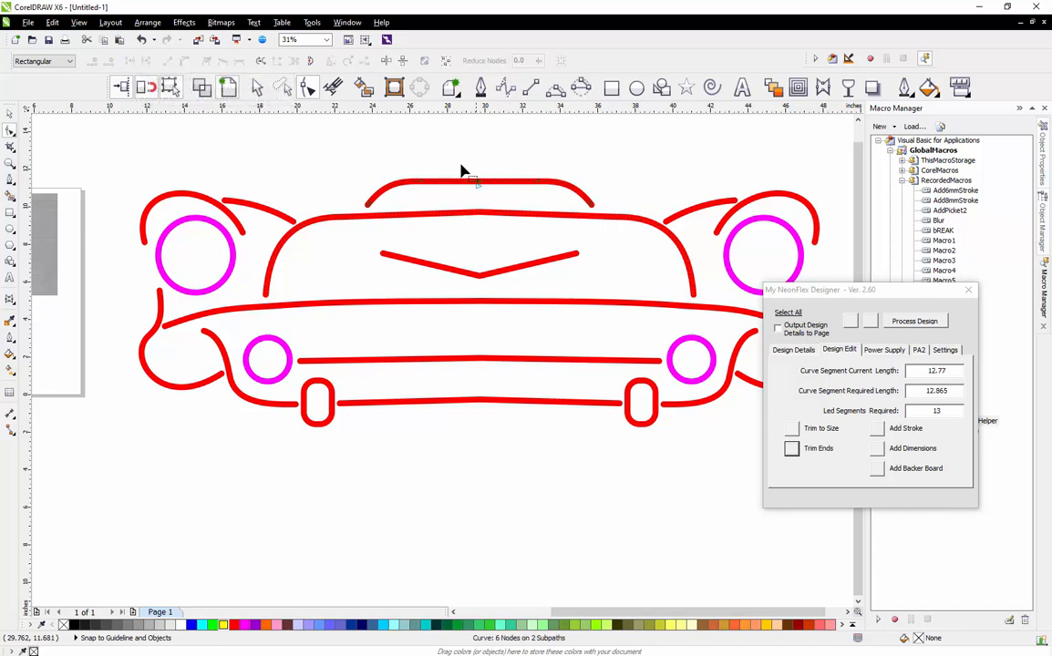
Join the two center nodes of the uppermost roof curve into one continuous path
{"action": "left_click_drag", "start_coordinate": [449, 160], "coordinate": [497, 193]}
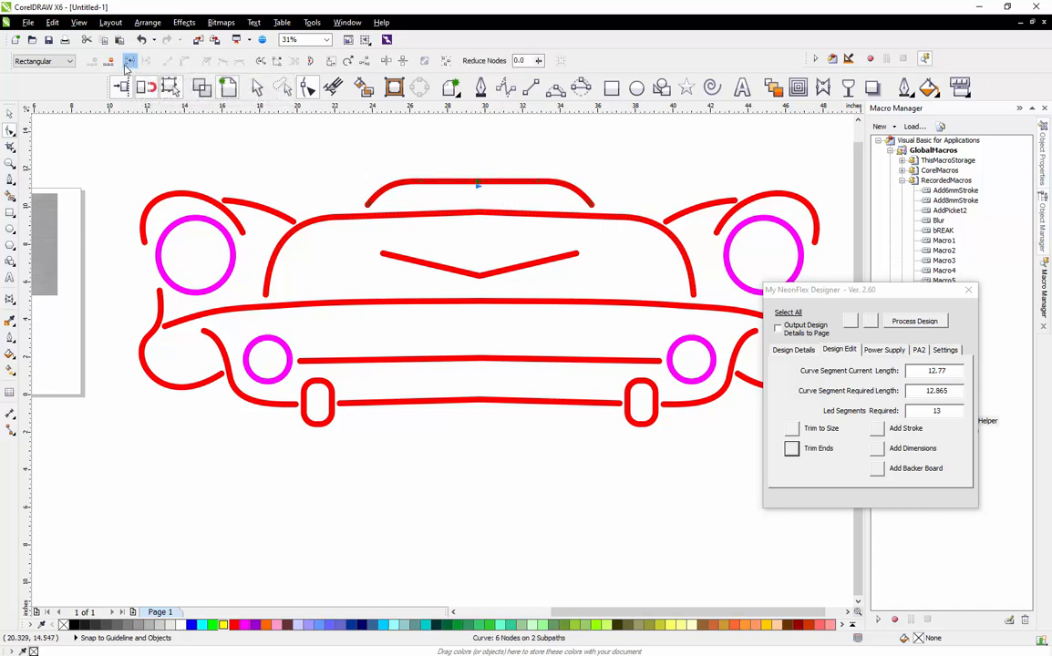
{"action": "key", "text": "space"}
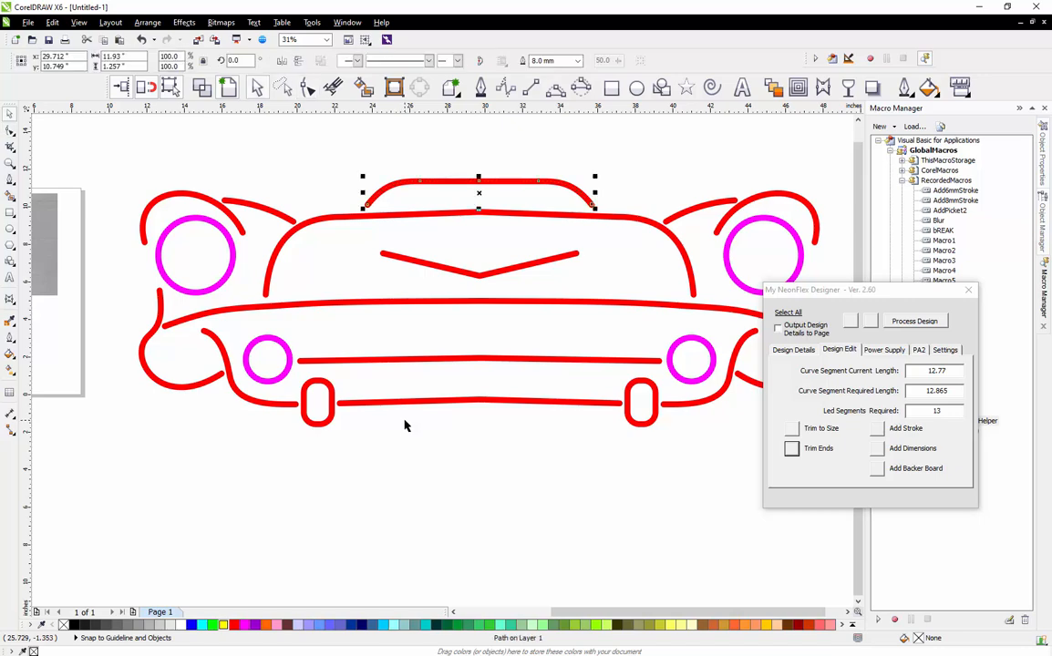
{"action": "left_click", "coordinate": [406, 427]}
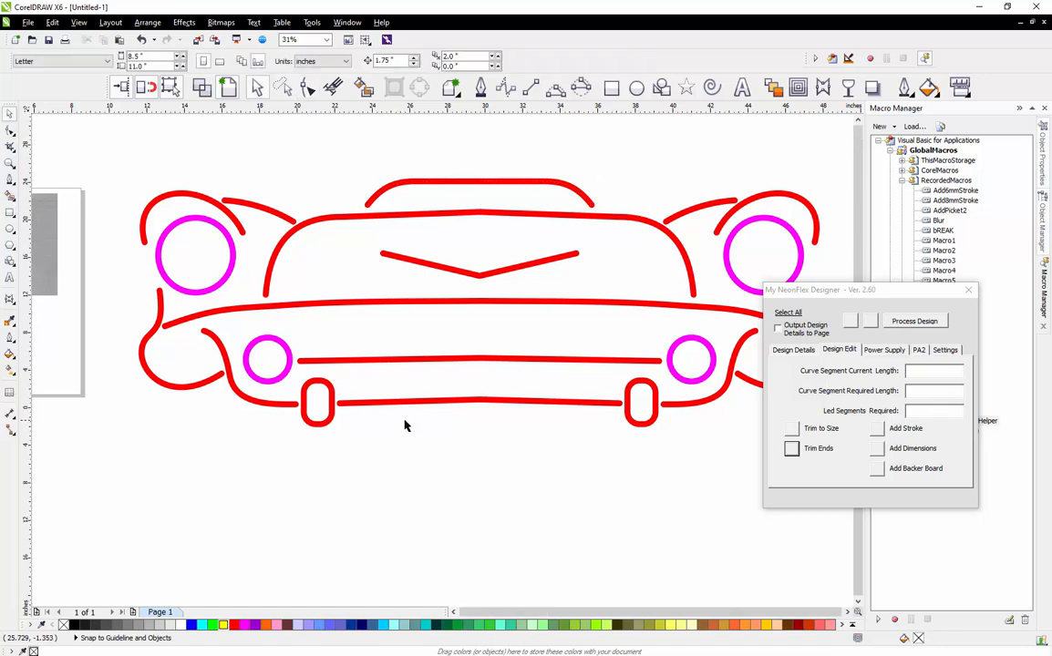
Move the whole car design farther from the page, centering it at about X 36.6, Y 7.56 inches
{"action": "scroll", "coordinate": [405, 427], "scroll_direction": "down", "scroll_amount": 3}
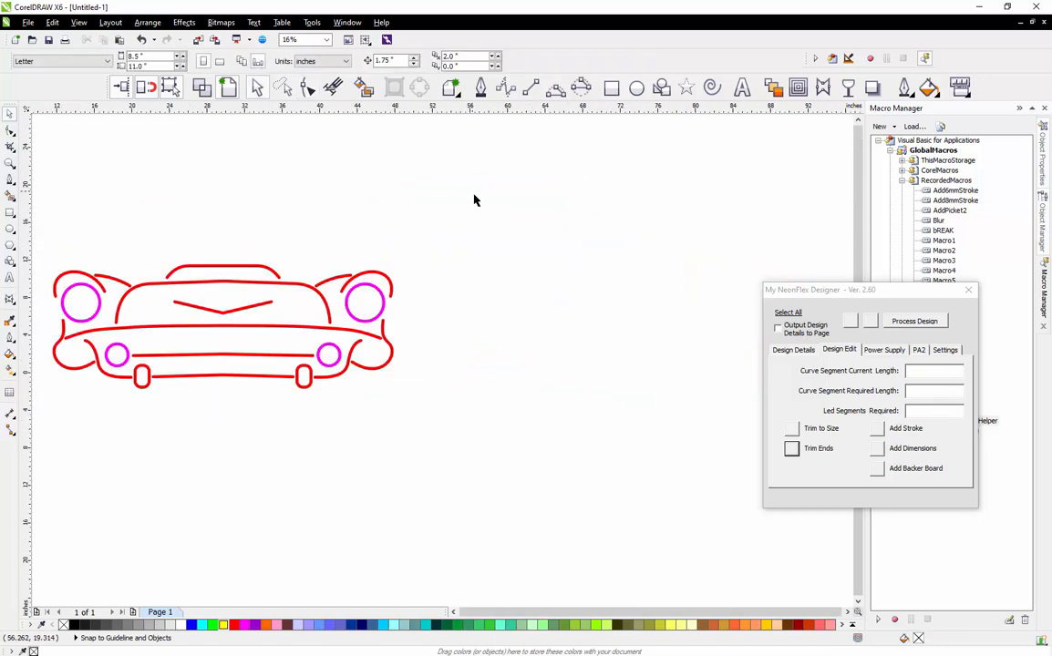
{"action": "scroll", "coordinate": [491, 235], "scroll_direction": "down", "scroll_amount": 1}
{"action": "left_click_drag", "start_coordinate": [248, 346], "coordinate": [249, 346]}
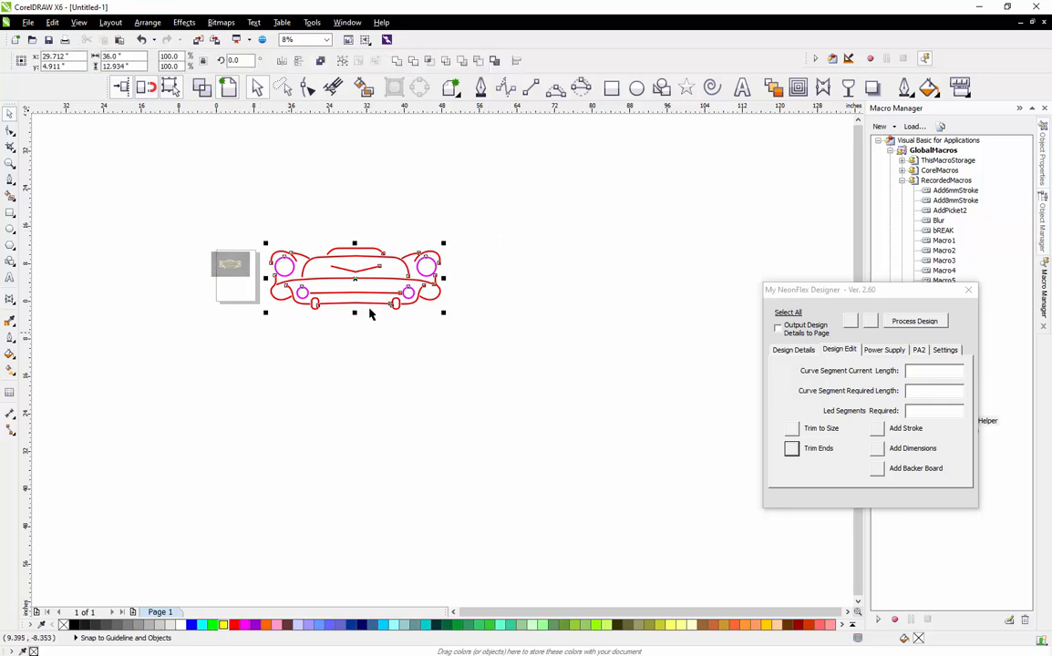
{"action": "left_click_drag", "start_coordinate": [355, 282], "coordinate": [387, 271]}
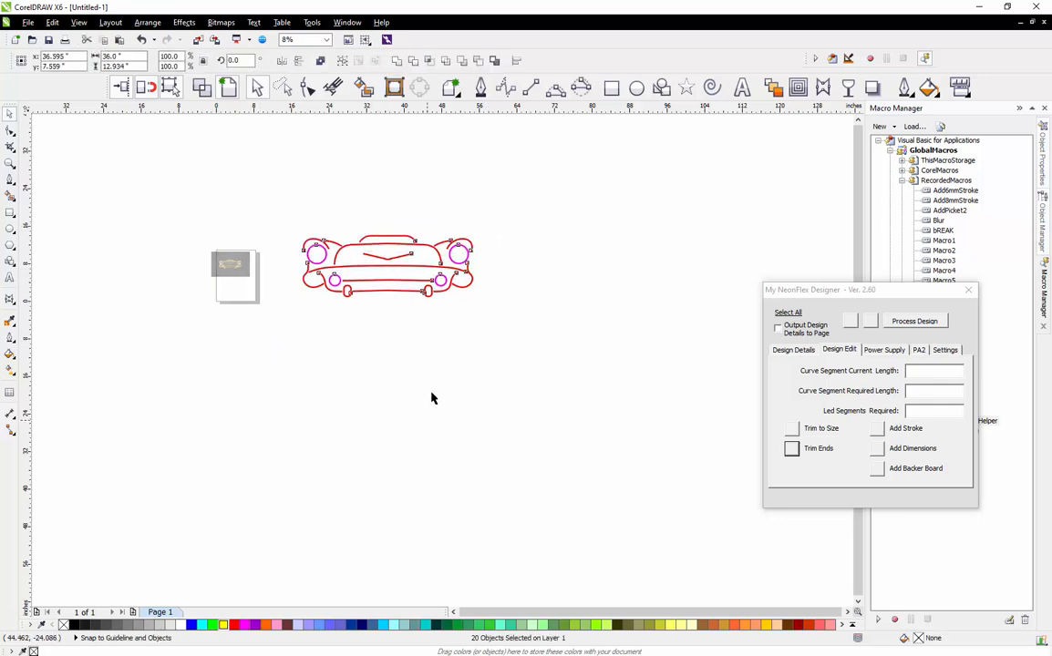
Place a duplicate of the whole car design below the original, centered at about X 64.46, Y -27.78 inches
{"action": "left_click_drag", "start_coordinate": [503, 201], "coordinate": [305, 305]}
{"action": "left_click_drag", "start_coordinate": [387, 270], "coordinate": [519, 432]}
{"action": "right_click", "coordinate": [520, 432]}
{"action": "scroll", "coordinate": [579, 448], "scroll_direction": "up", "scroll_amount": 1}
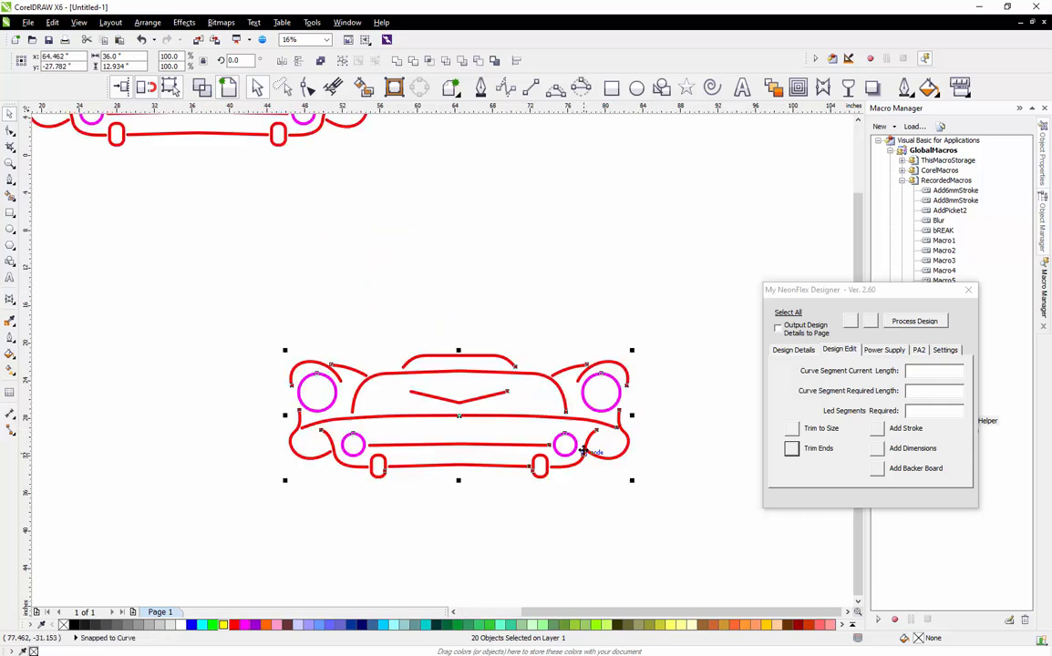
{"action": "left_click", "coordinate": [594, 507]}
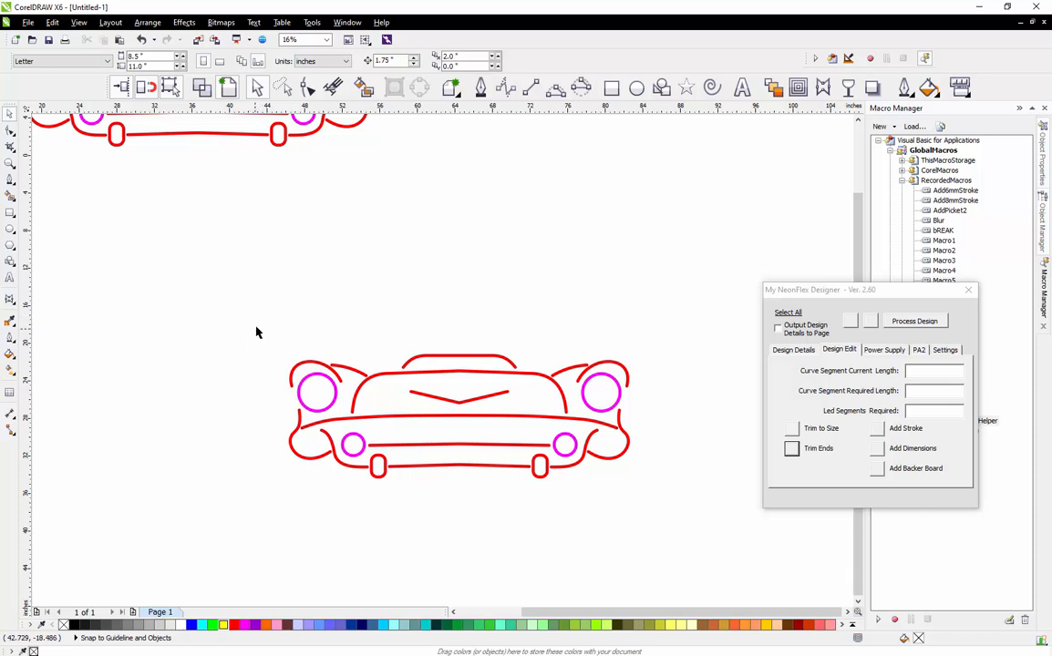
Generate a NeonFlex Designer backer board behind all the curves of the duplicated car
{"action": "left_click_drag", "start_coordinate": [886, 295], "coordinate": [836, 263]}
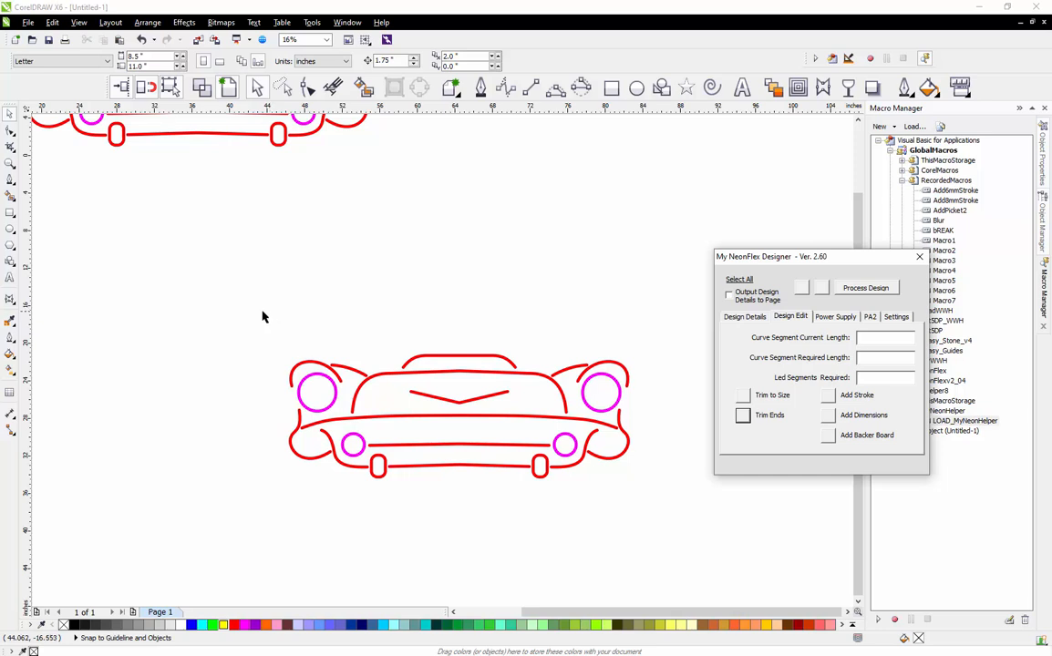
{"action": "left_click_drag", "start_coordinate": [258, 315], "coordinate": [666, 508]}
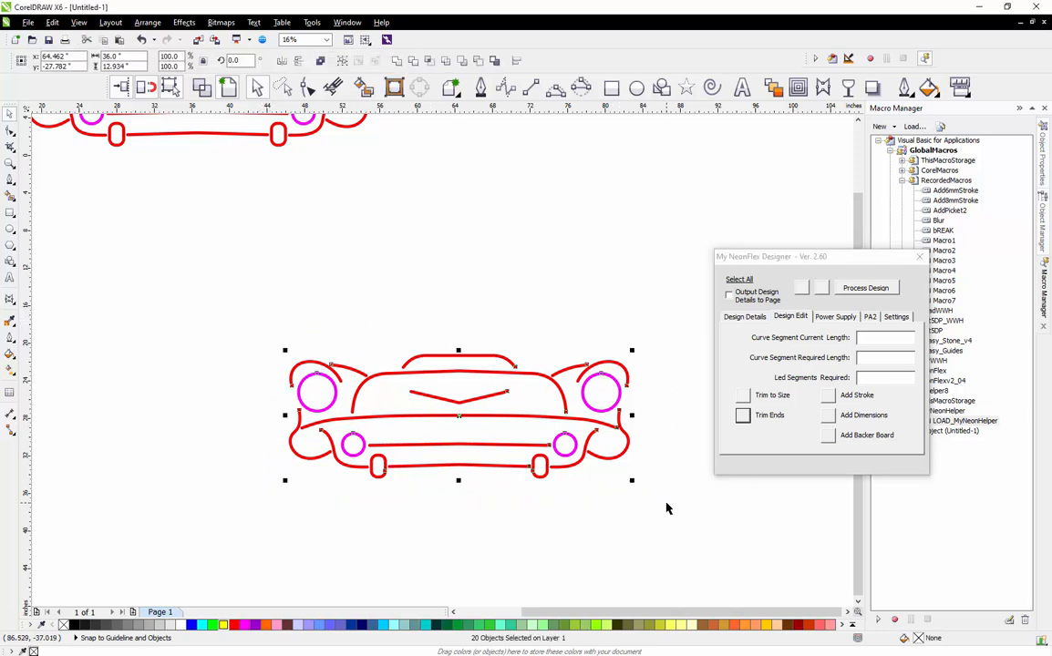
{"action": "left_click", "coordinate": [828, 436]}
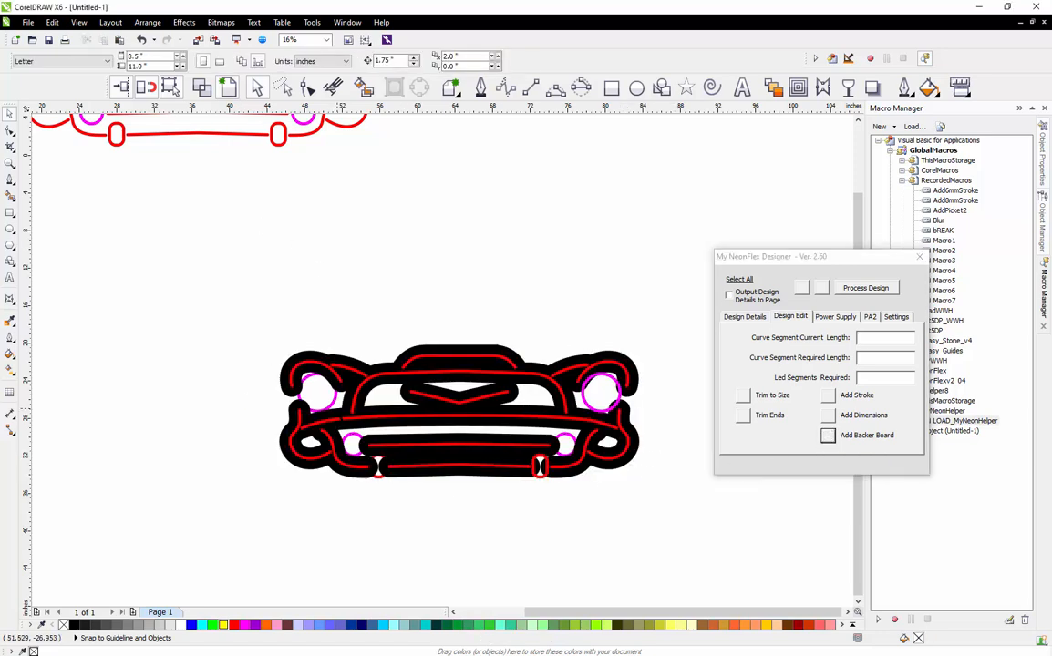
{"action": "left_click", "coordinate": [623, 351]}
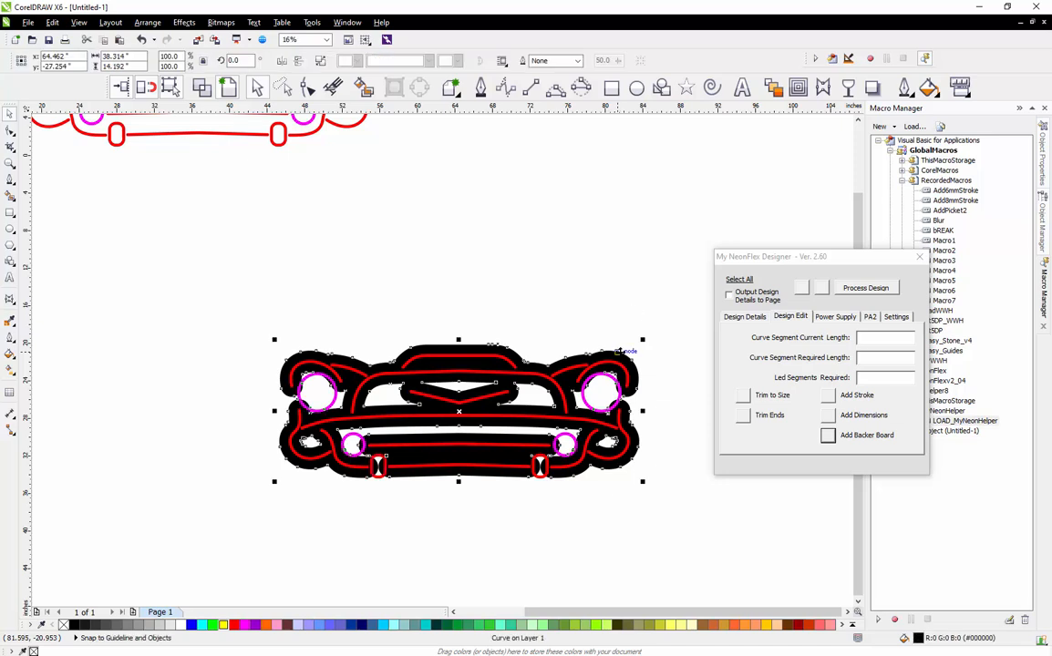
{"action": "left_click", "coordinate": [633, 305]}
{"action": "left_click", "coordinate": [795, 265]}
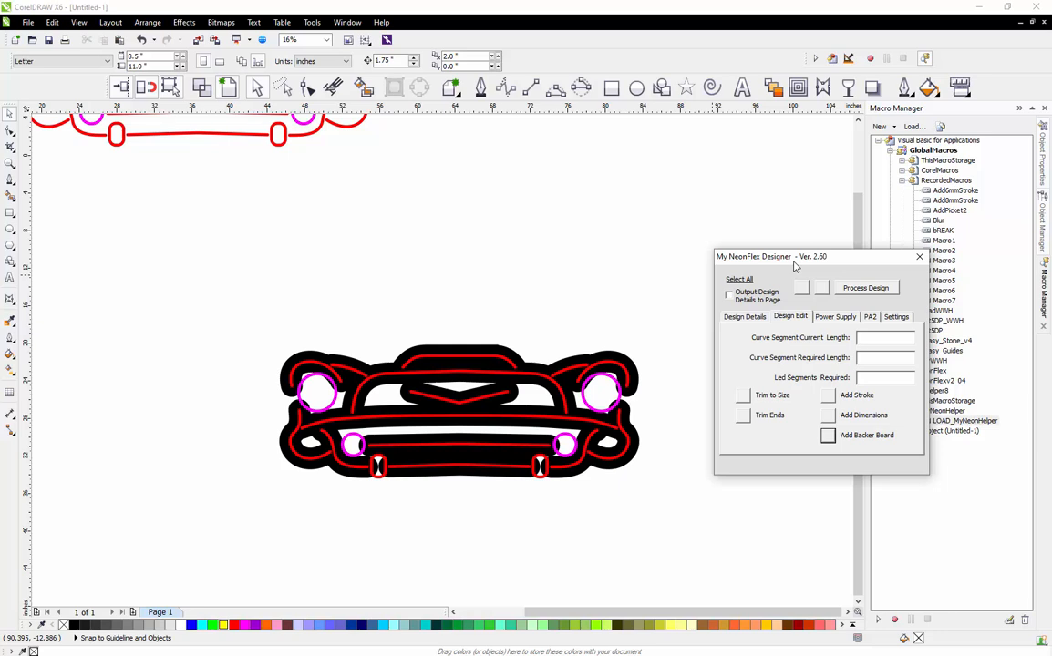
{"action": "left_click", "coordinate": [605, 293]}
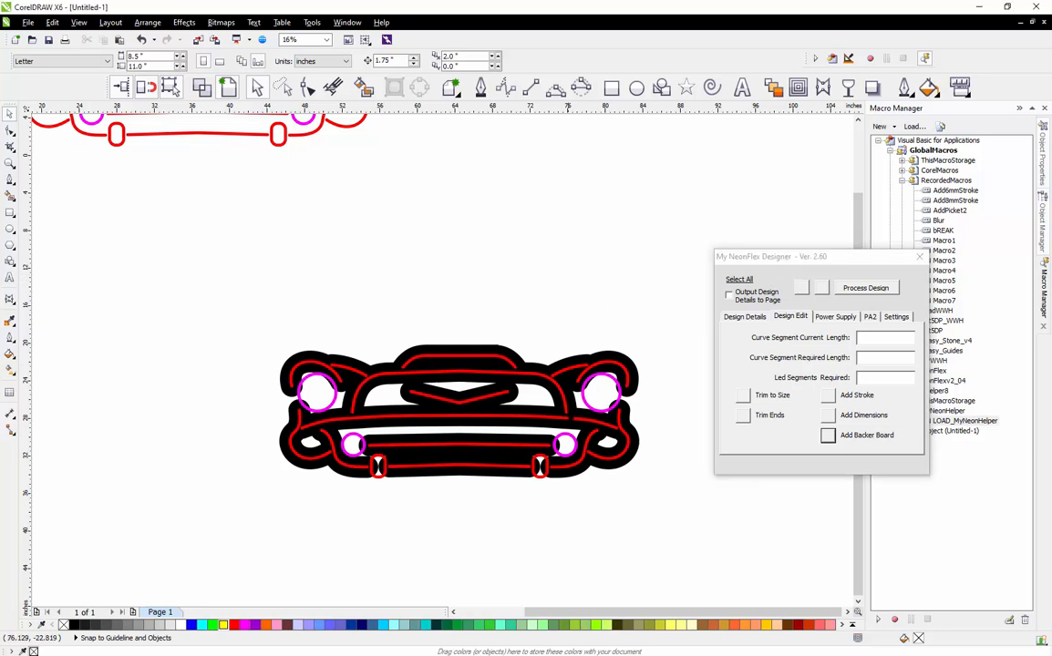
Delete the nodes of the backer board's inner opening around the V emblem to fill the hood area
{"action": "scroll", "coordinate": [571, 481], "scroll_direction": "up", "scroll_amount": 2}
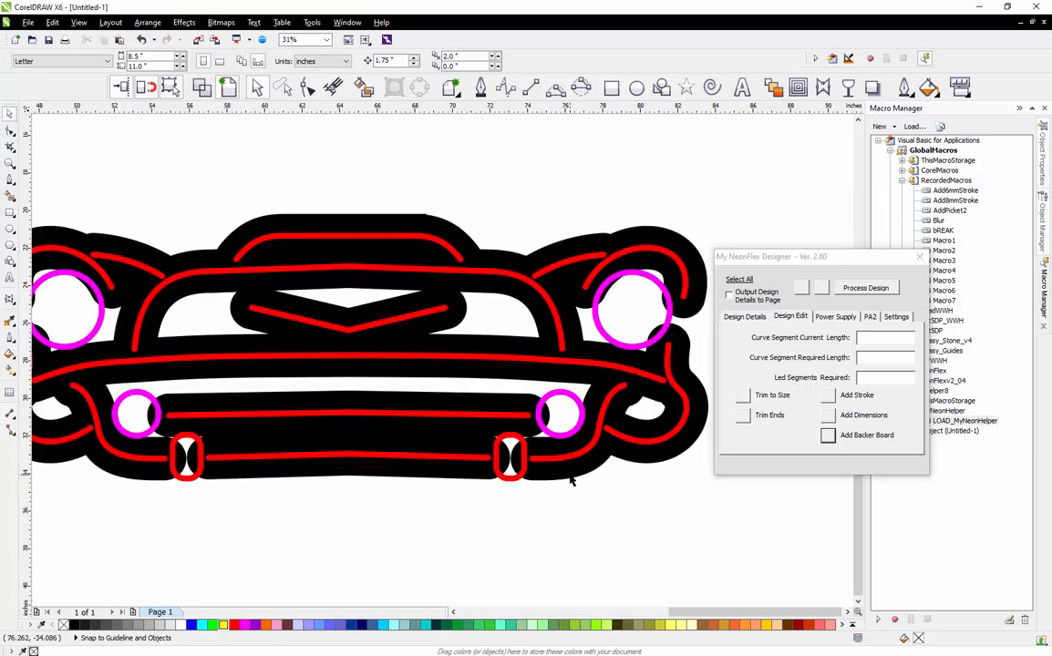
{"action": "double_click", "coordinate": [567, 475]}
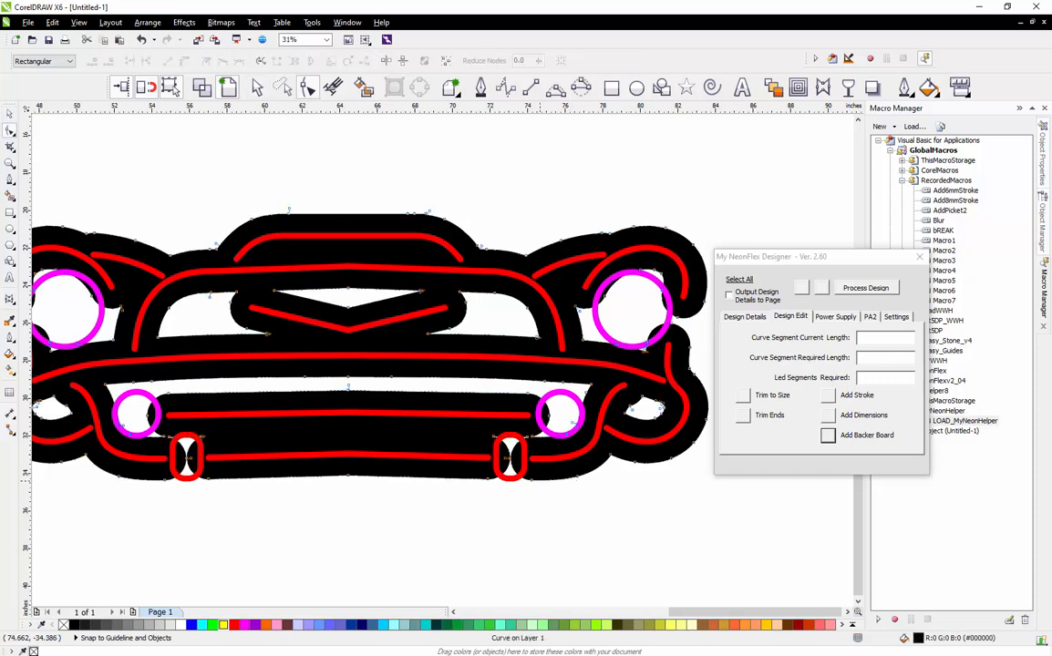
{"action": "left_click_drag", "start_coordinate": [141, 279], "coordinate": [562, 360]}
{"action": "key", "text": "Delete"}
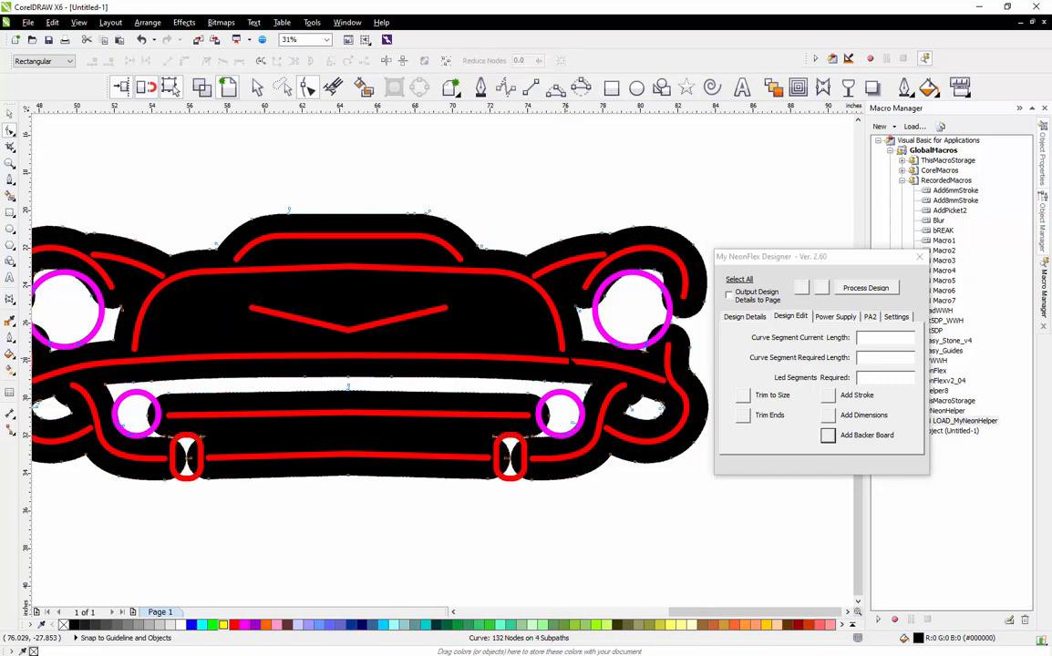
Delete the nodes of the small backer board opening inside the car's right lower fender curve
{"action": "scroll", "coordinate": [655, 408], "scroll_direction": "up", "scroll_amount": 5}
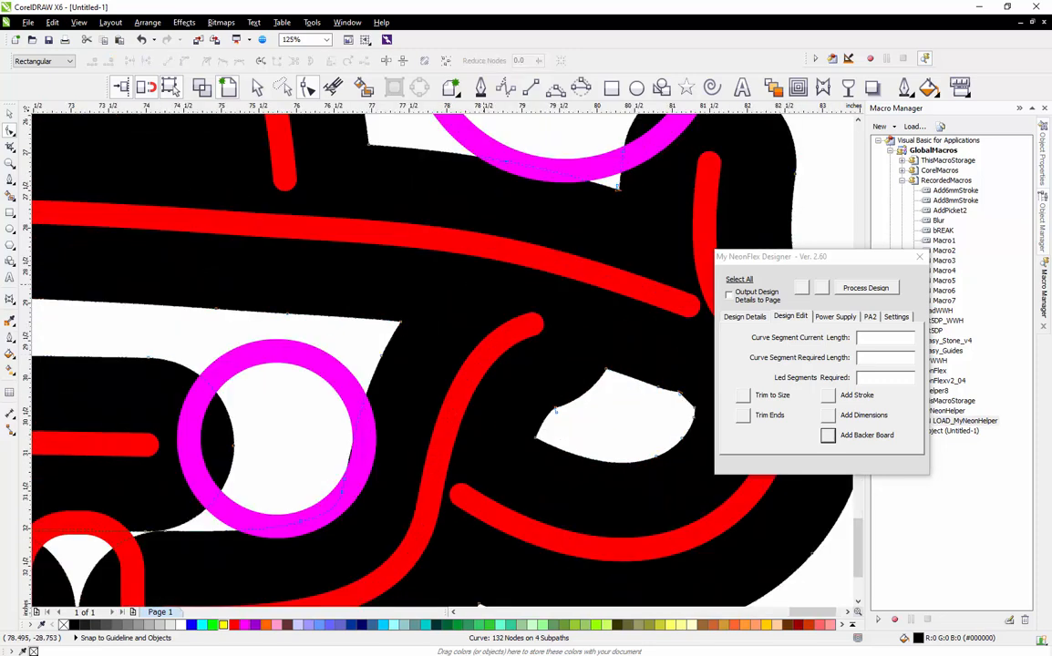
{"action": "left_click_drag", "start_coordinate": [484, 285], "coordinate": [717, 476]}
{"action": "key", "text": "Delete"}
{"action": "scroll", "coordinate": [594, 438], "scroll_direction": "down", "scroll_amount": 2}
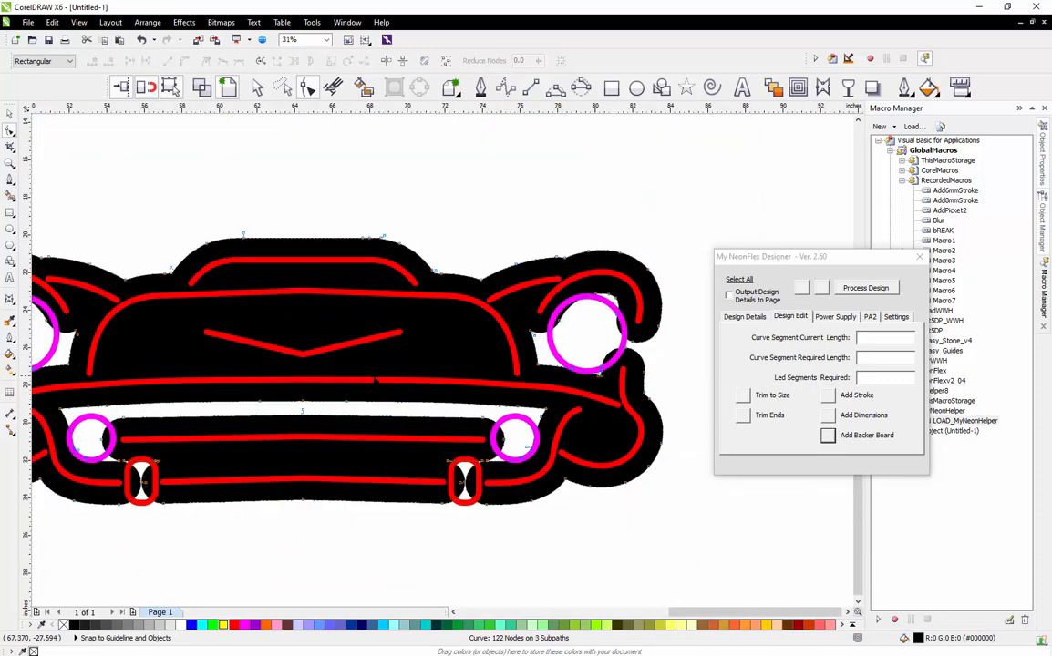
Delete the nodes of the small backer board opening inside the car's left lower fender curve
{"action": "scroll", "coordinate": [376, 381], "scroll_direction": "down", "scroll_amount": 1}
{"action": "scroll", "coordinate": [166, 367], "scroll_direction": "up", "scroll_amount": 1}
{"action": "scroll", "coordinate": [216, 443], "scroll_direction": "up", "scroll_amount": 1}
{"action": "left_click_drag", "start_coordinate": [166, 426], "coordinate": [244, 474]}
{"action": "key", "text": "Delete"}
{"action": "scroll", "coordinate": [212, 300], "scroll_direction": "down", "scroll_amount": 2}
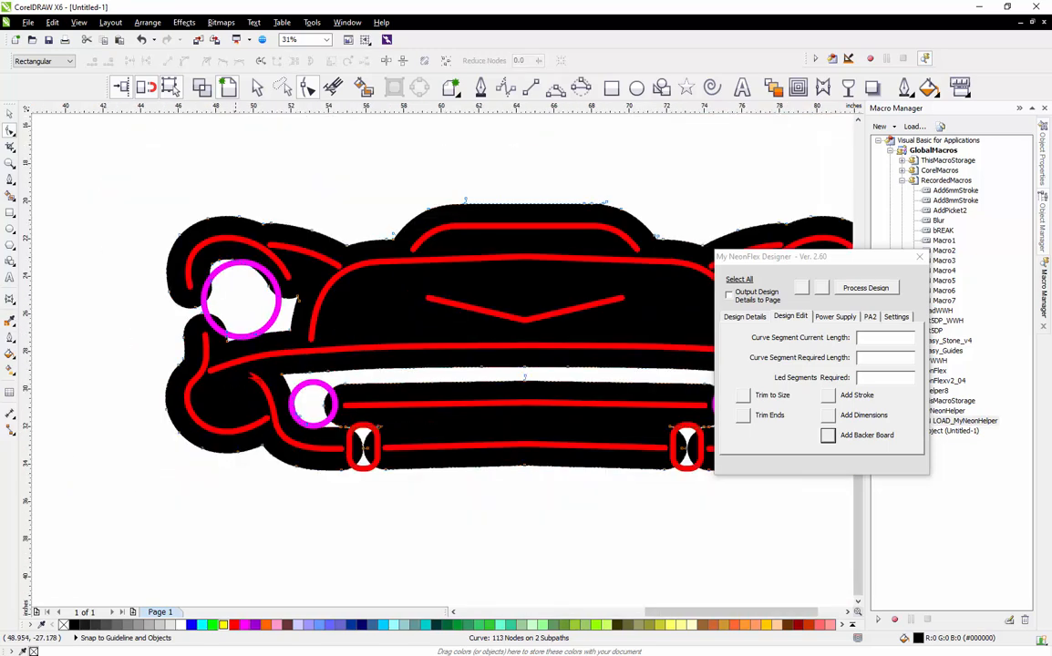
{"action": "scroll", "coordinate": [392, 458], "scroll_direction": "down", "scroll_amount": 1}
{"action": "scroll", "coordinate": [368, 474], "scroll_direction": "up", "scroll_amount": 1}
{"action": "key", "text": "space"}
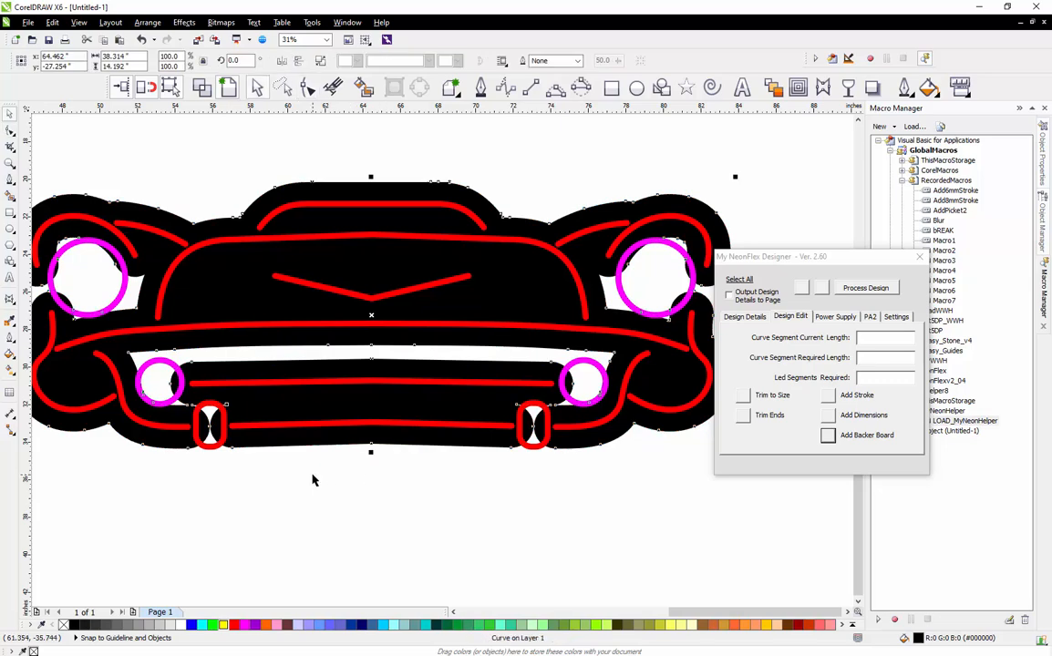
{"action": "left_click", "coordinate": [313, 481]}
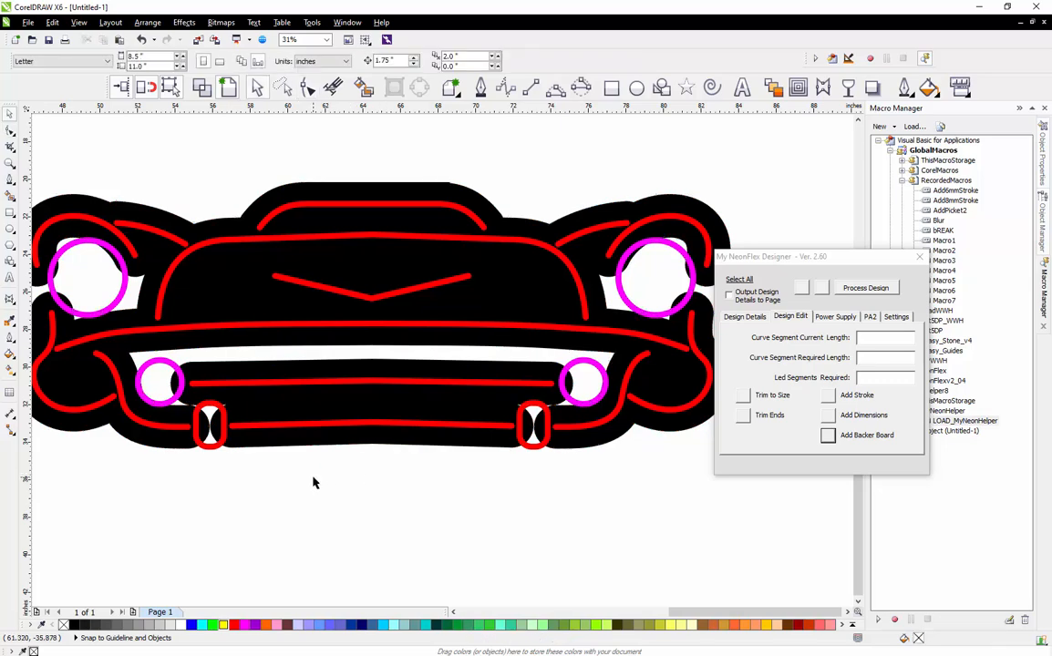
Draw a closed Pen polygon about 35.2 by 12.3 inches covering the backer board's remaining gaps and fill it with light lavender (204, 204, 255)
{"action": "left_click", "coordinate": [480, 87]}
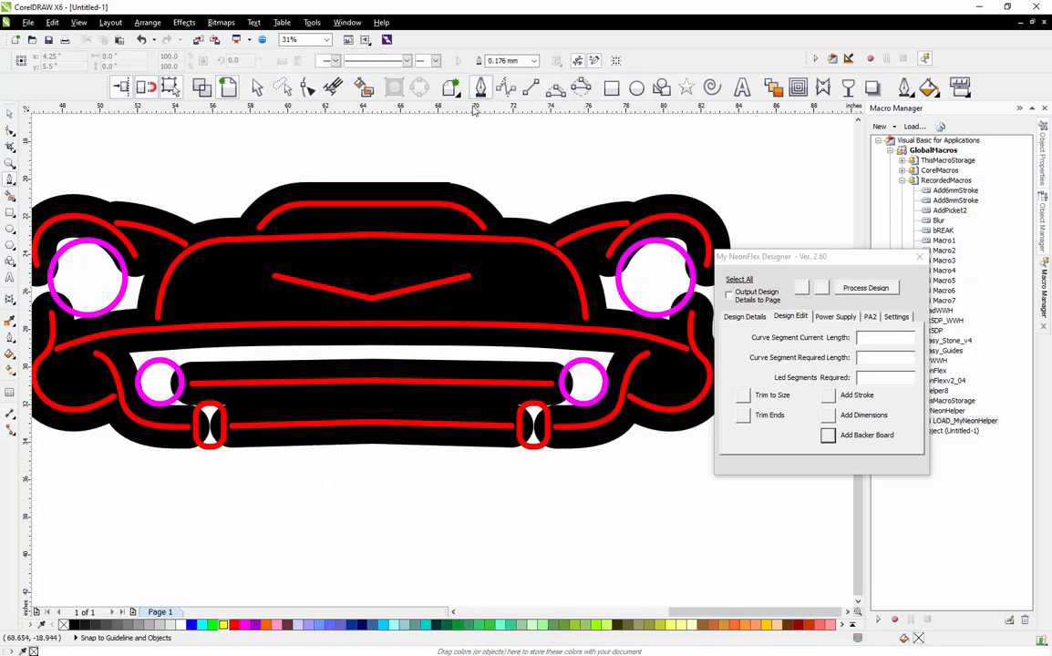
{"action": "left_click", "coordinate": [187, 450]}
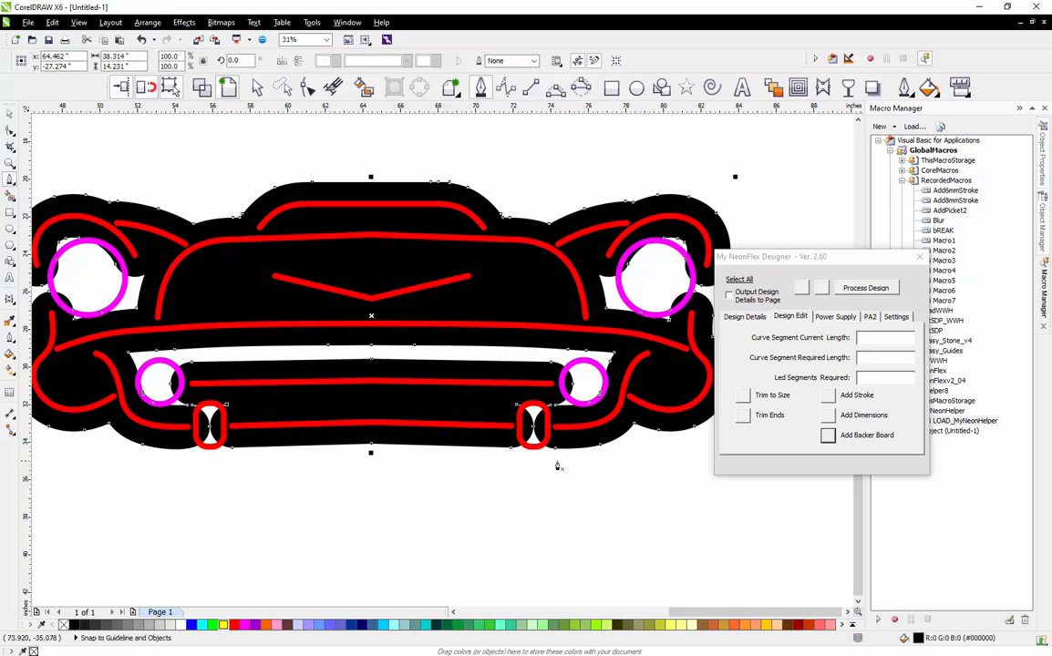
{"action": "left_click", "coordinate": [173, 448]}
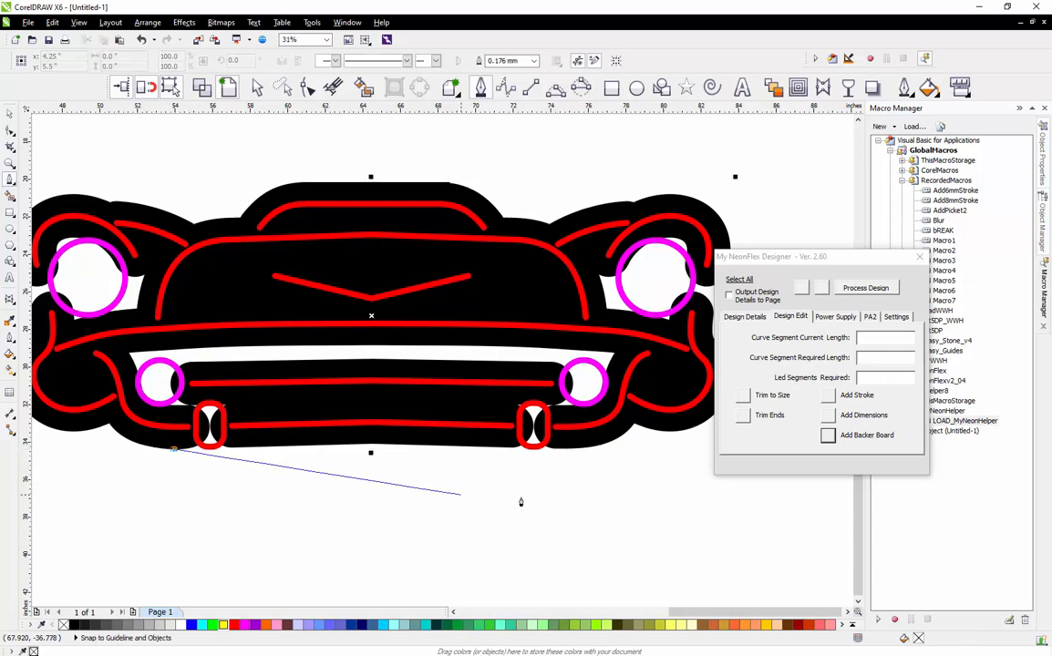
{"action": "left_click", "coordinate": [587, 448]}
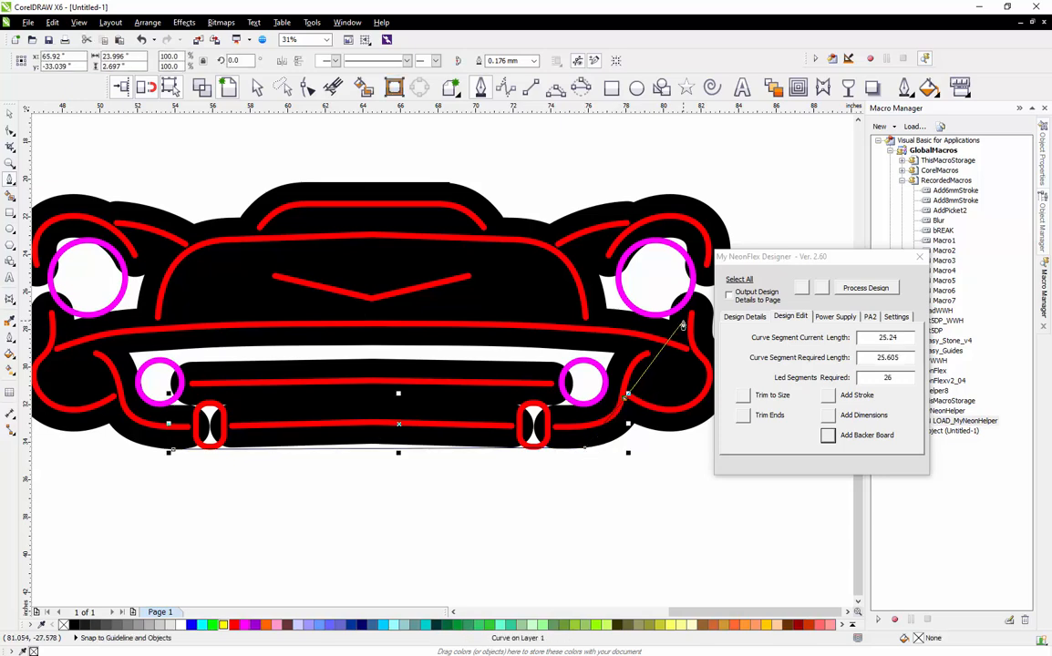
{"action": "left_click", "coordinate": [684, 320]}
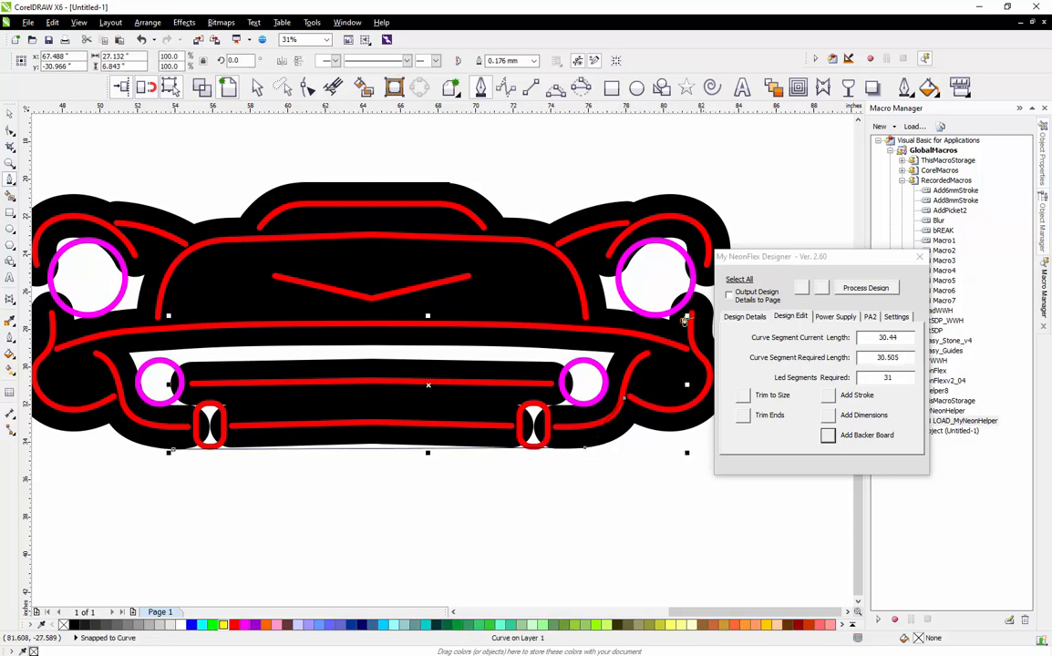
{"action": "left_click", "coordinate": [696, 243]}
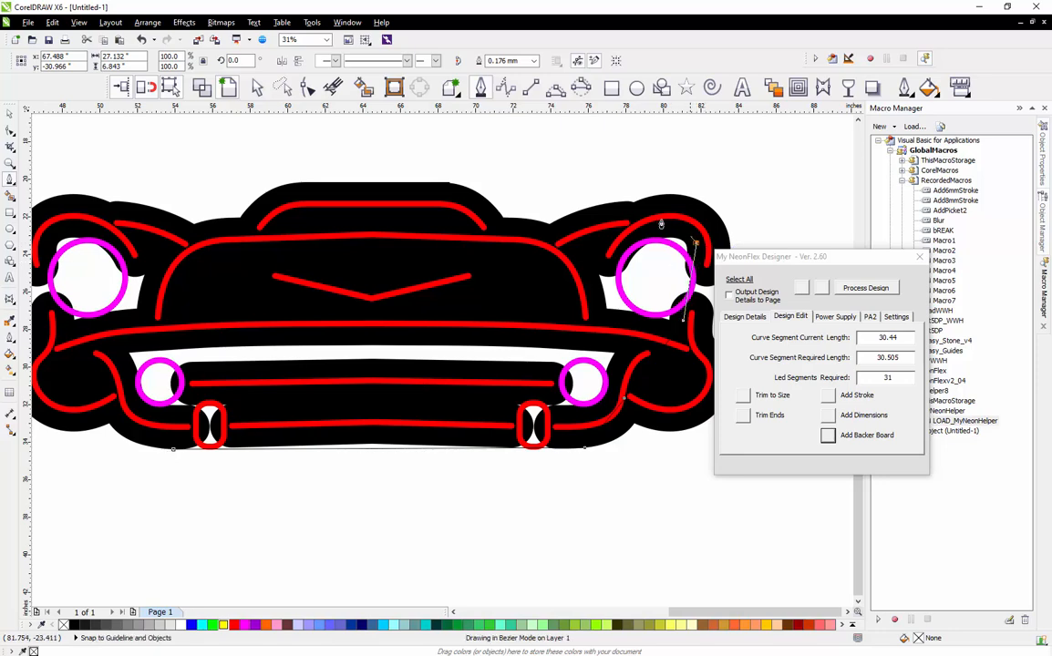
{"action": "left_click", "coordinate": [612, 222]}
{"action": "left_click", "coordinate": [248, 250]}
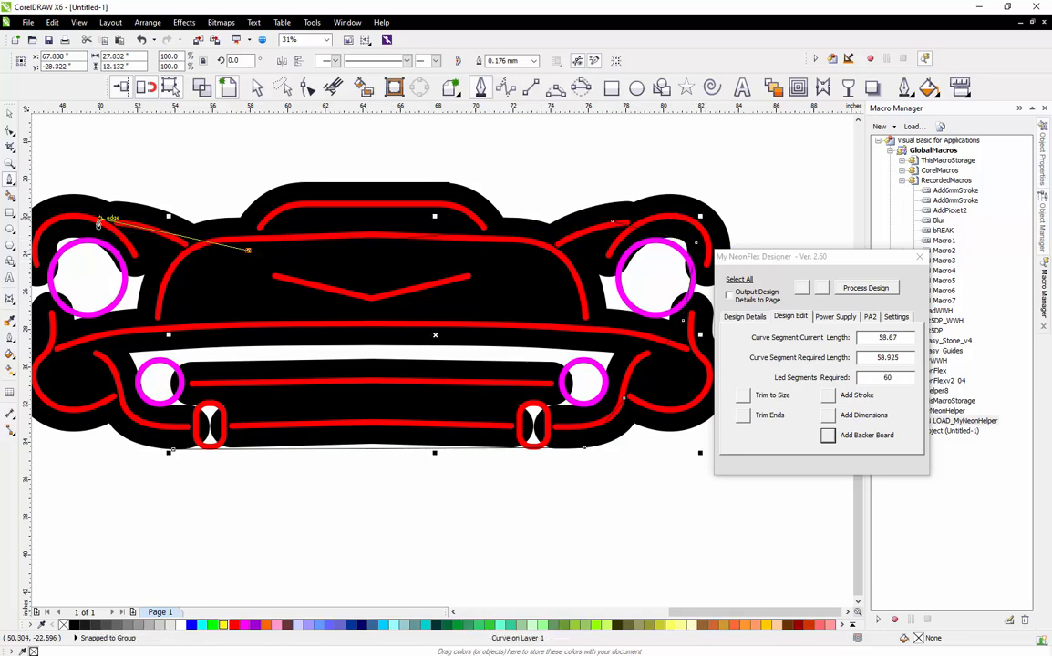
{"action": "left_click", "coordinate": [99, 218]}
{"action": "left_click", "coordinate": [35, 234]}
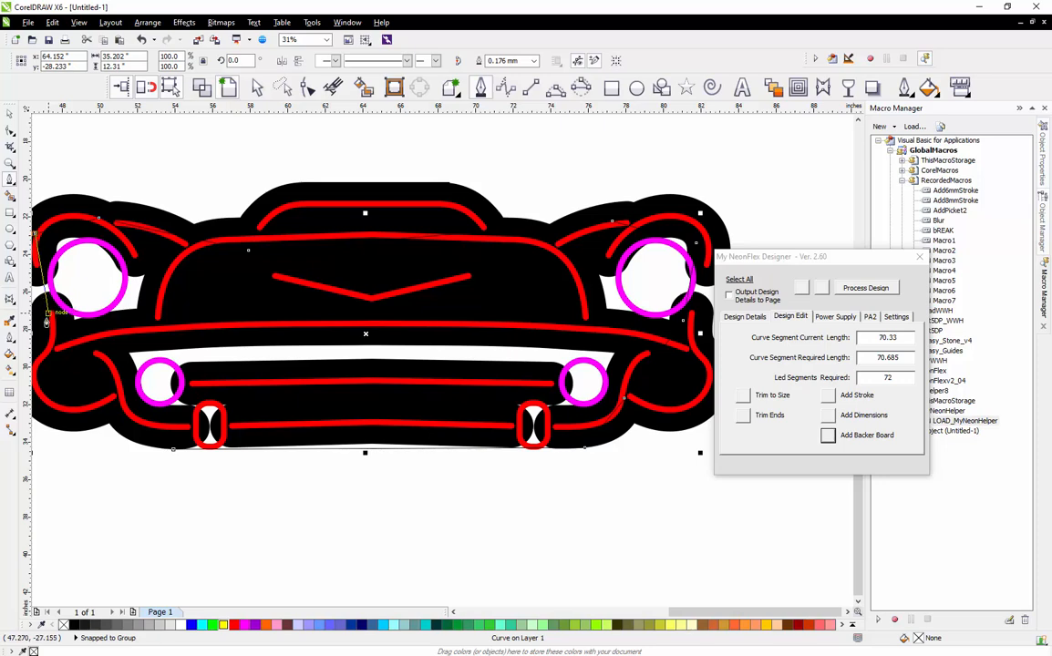
{"action": "left_click", "coordinate": [47, 314]}
{"action": "left_click", "coordinate": [86, 394]}
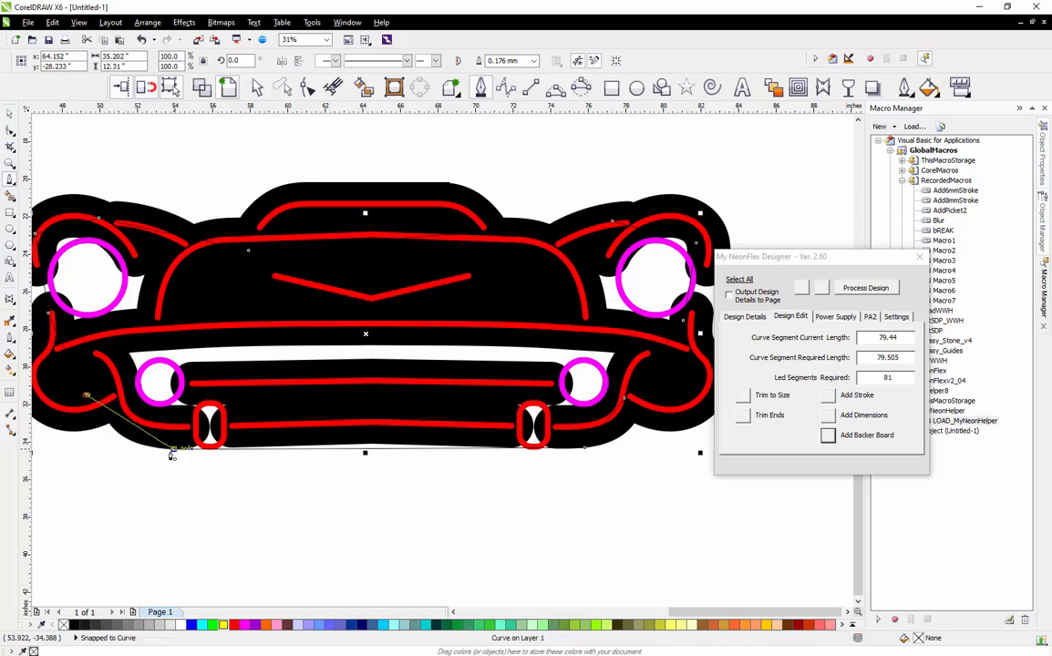
{"action": "left_click", "coordinate": [173, 454]}
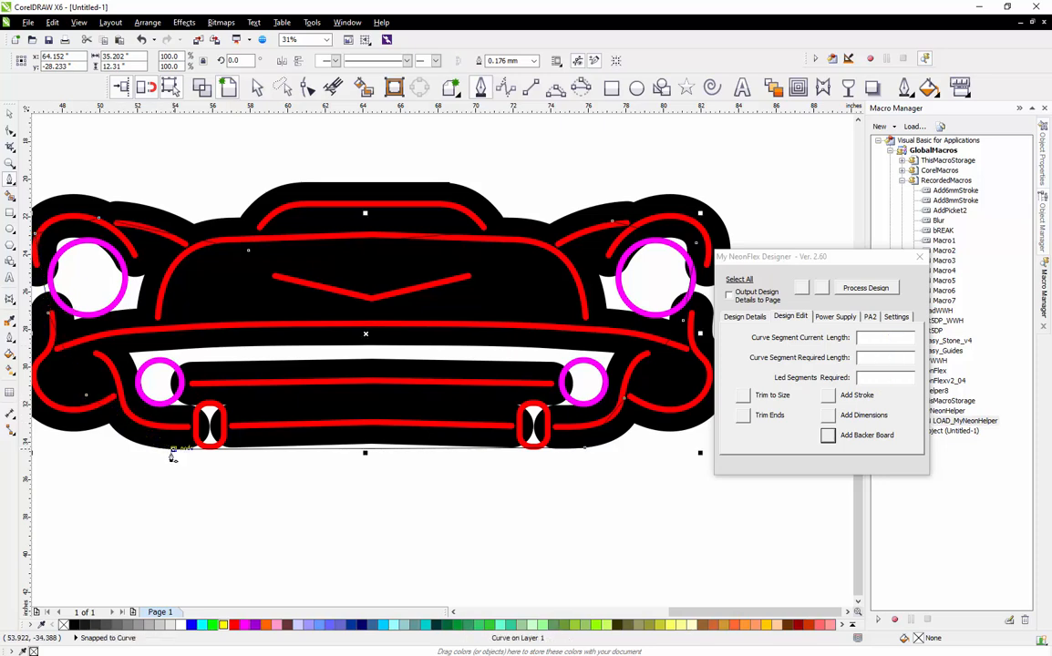
{"action": "left_click", "coordinate": [301, 626]}
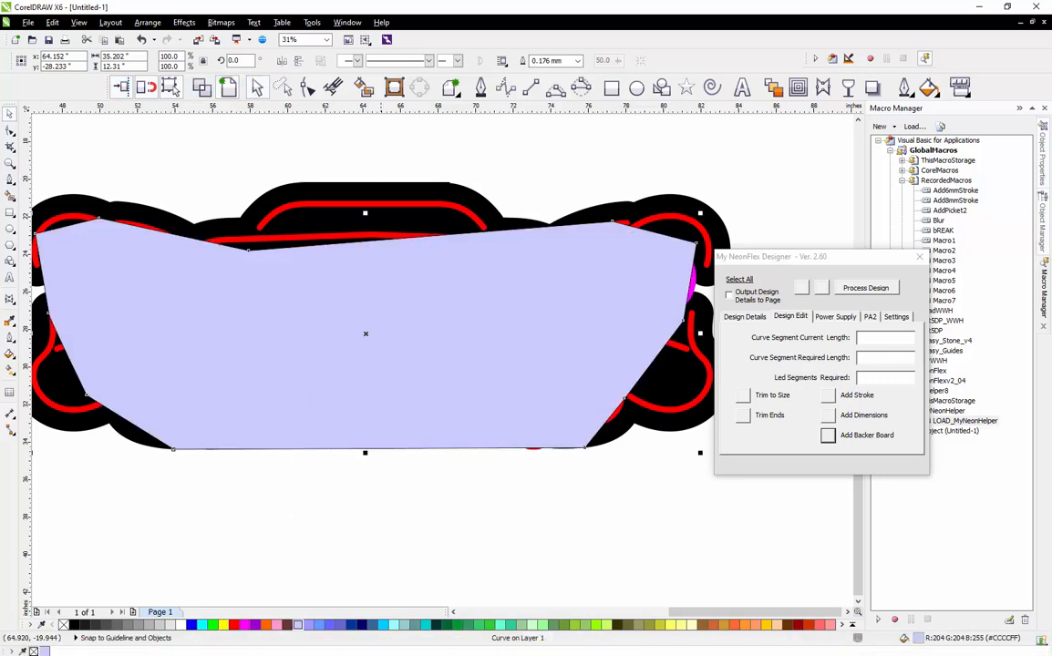
Weld the lavender polygon to the black backer board to close its remaining gaps
{"action": "left_click", "coordinate": [381, 186], "text": "shift"}
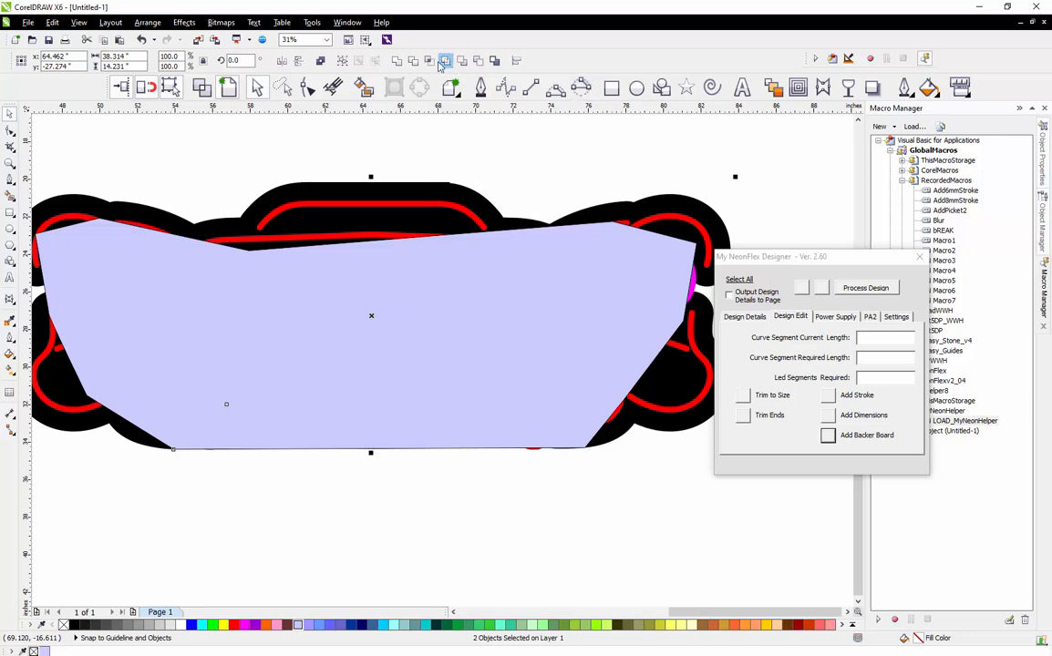
{"action": "left_click", "coordinate": [398, 62]}
{"action": "left_click", "coordinate": [396, 149]}
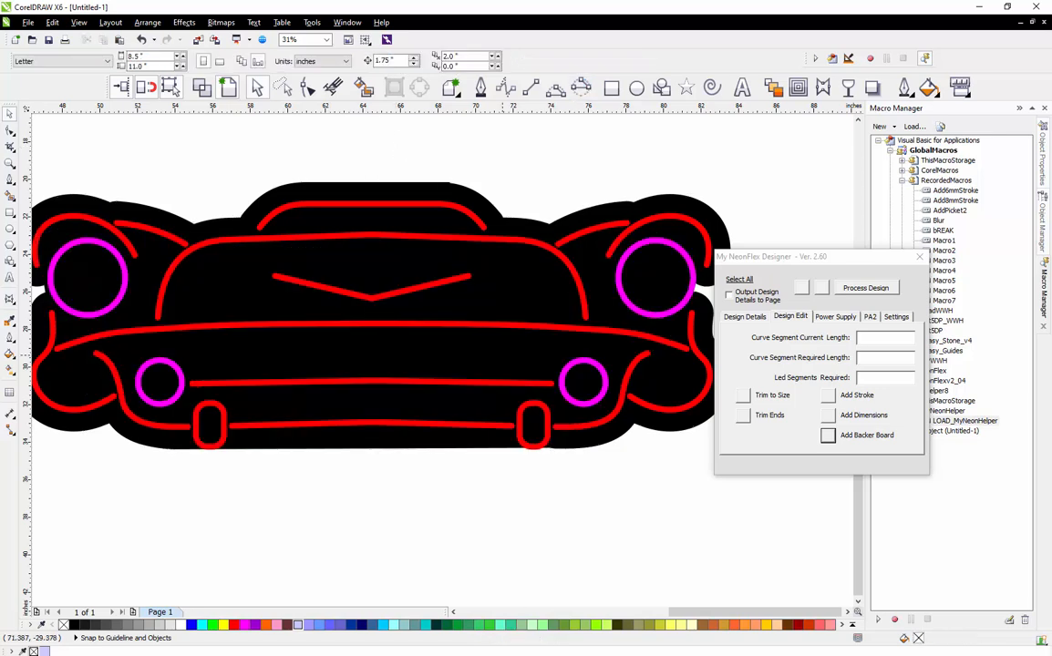
Delete the stray node near the right end of the backer board's roof edge to smooth the outline
{"action": "scroll", "coordinate": [504, 355], "scroll_direction": "down", "scroll_amount": 1}
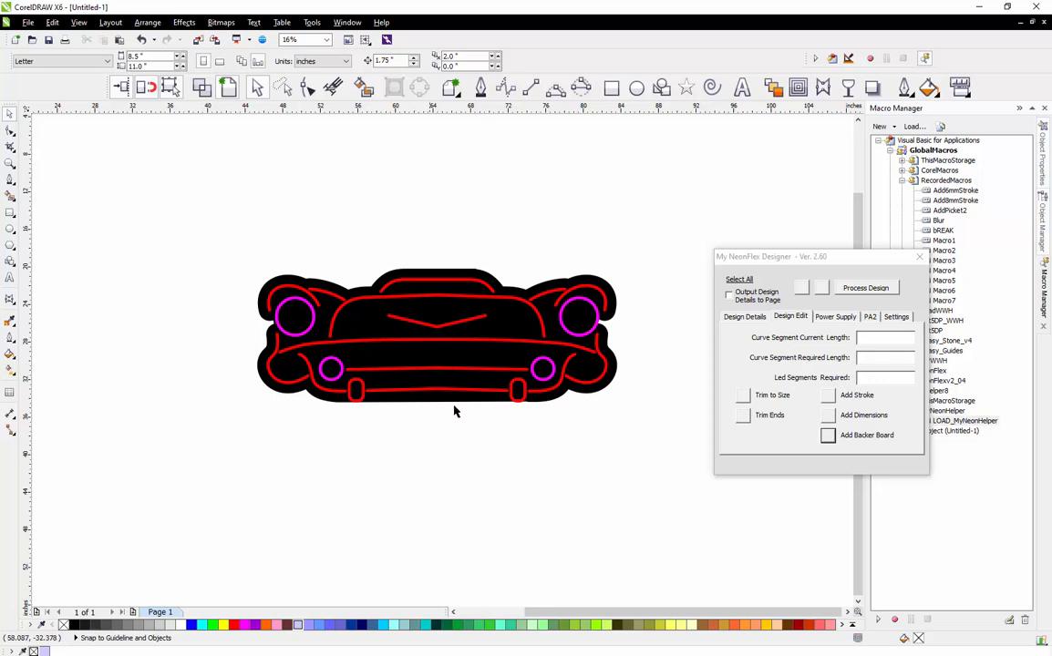
{"action": "scroll", "coordinate": [471, 383], "scroll_direction": "up", "scroll_amount": 1}
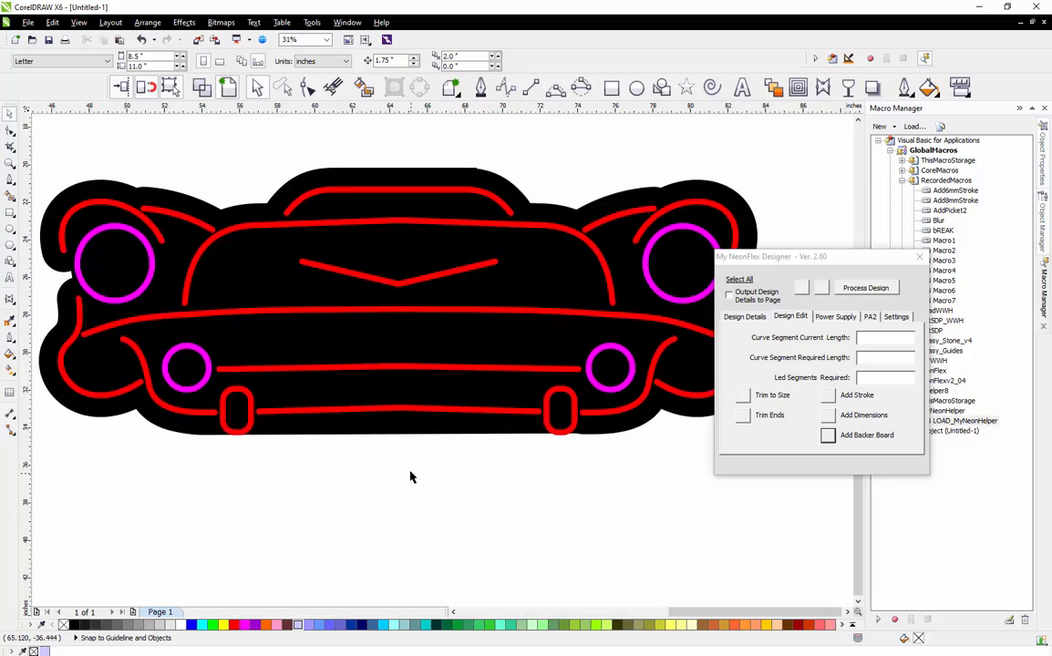
{"action": "key", "text": "F10"}
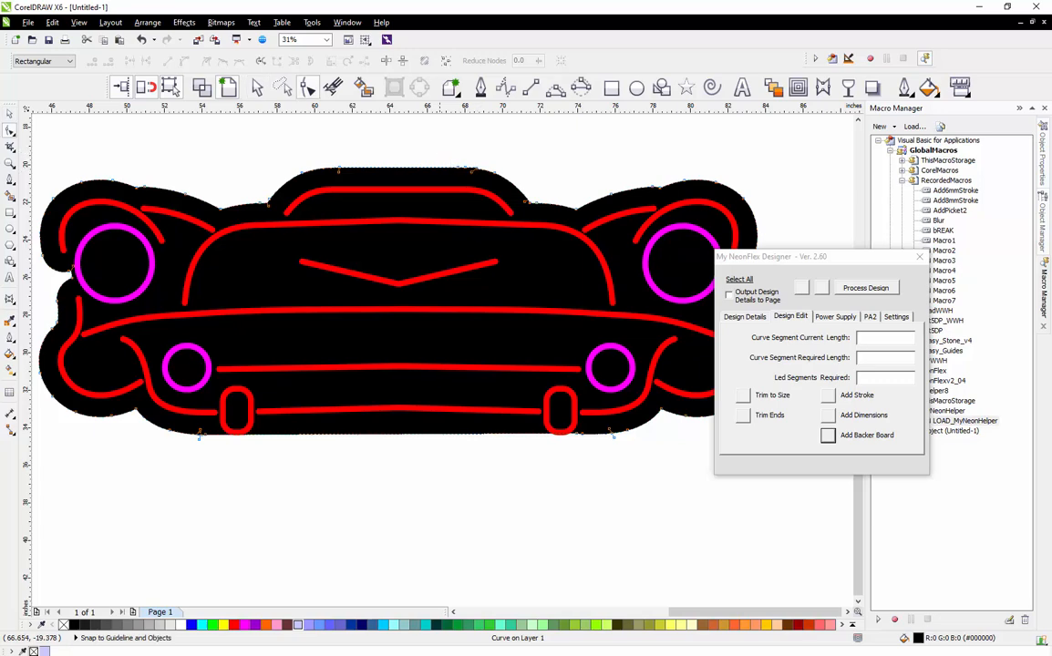
{"action": "left_click", "coordinate": [465, 169]}
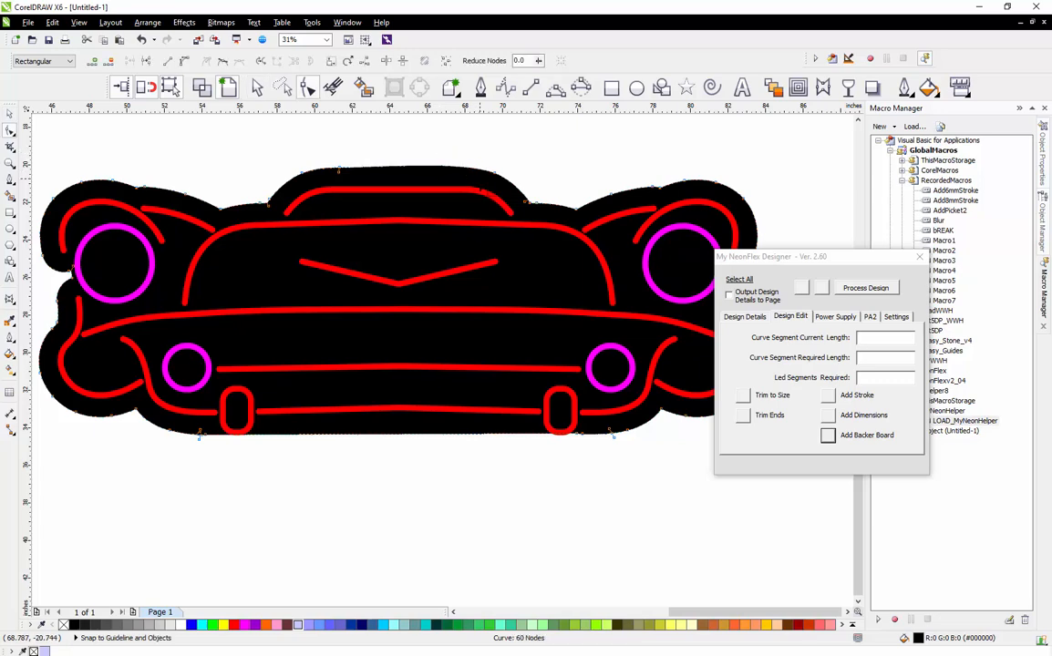
{"action": "left_click", "coordinate": [9, 113]}
{"action": "left_click", "coordinate": [190, 183]}
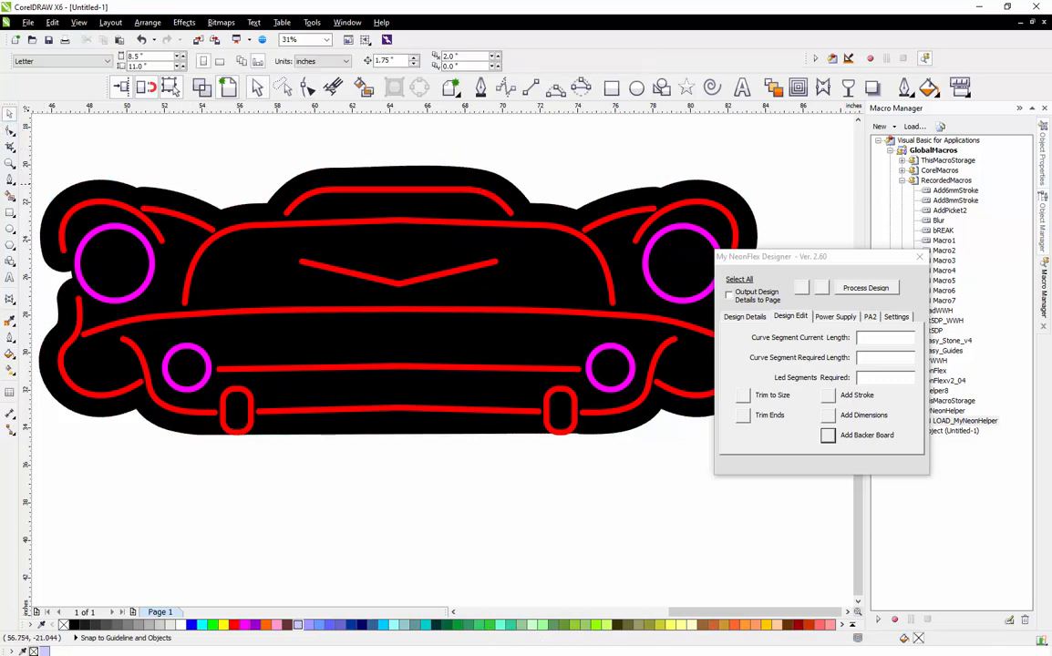
Draw a closed Pen triangle about 3.65 by 3.92 inches over the backer board's left headlight notch and fill it green (51, 204, 102)
{"action": "scroll", "coordinate": [63, 248], "scroll_direction": "down", "scroll_amount": 2}
{"action": "scroll", "coordinate": [90, 265], "scroll_direction": "up", "scroll_amount": 4}
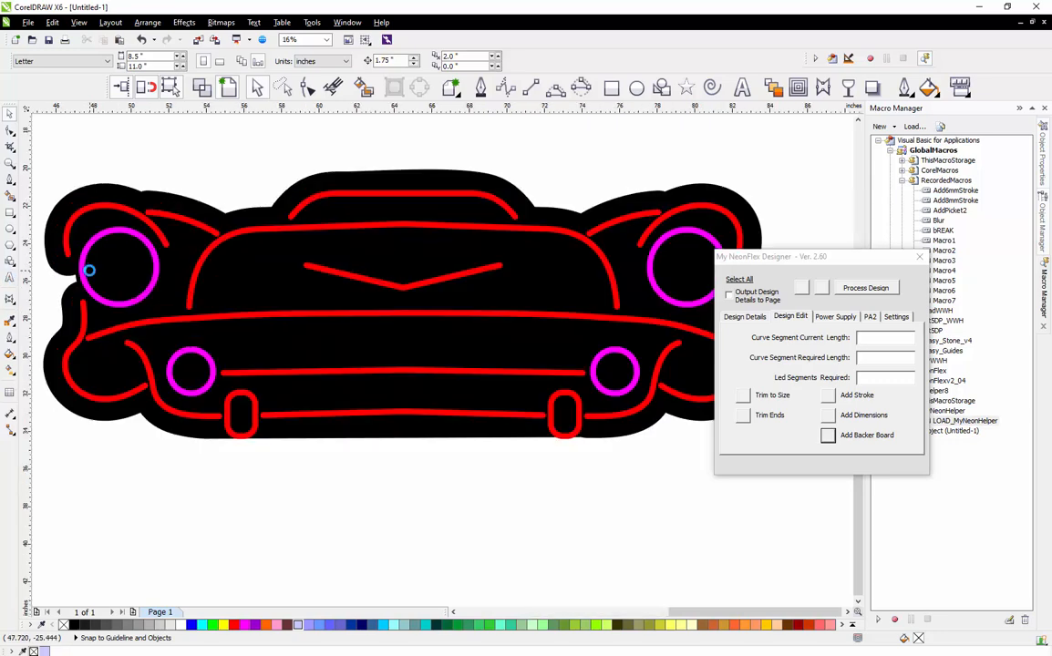
{"action": "scroll", "coordinate": [355, 294], "scroll_direction": "down", "scroll_amount": 2}
{"action": "scroll", "coordinate": [355, 295], "scroll_direction": "up", "scroll_amount": 2}
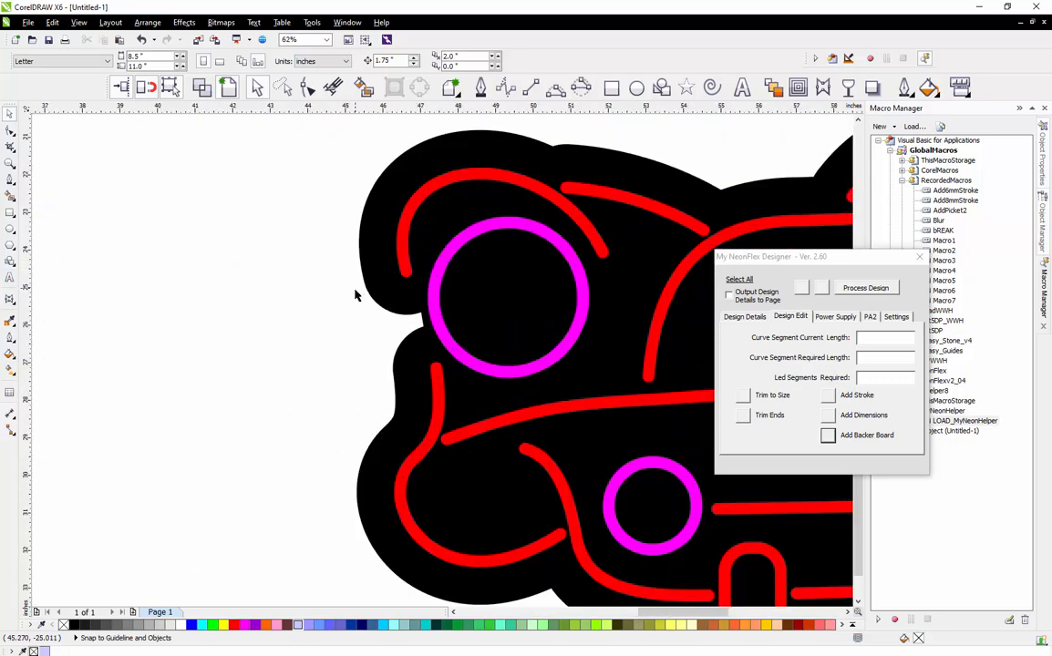
{"action": "left_click", "coordinate": [480, 87]}
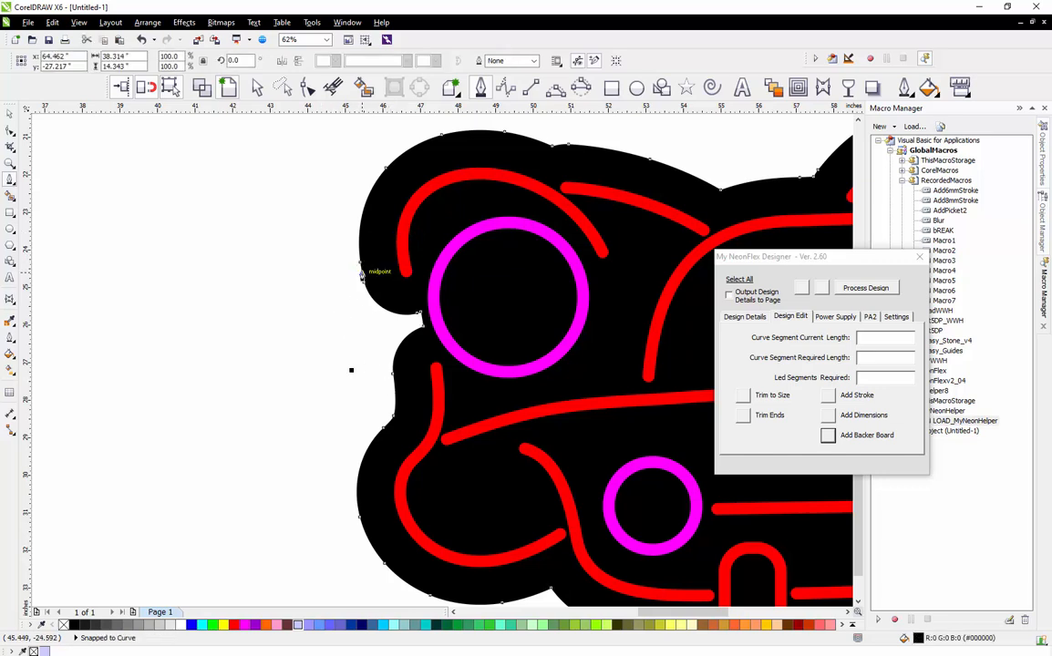
{"action": "left_click_drag", "start_coordinate": [362, 271], "coordinate": [387, 394]}
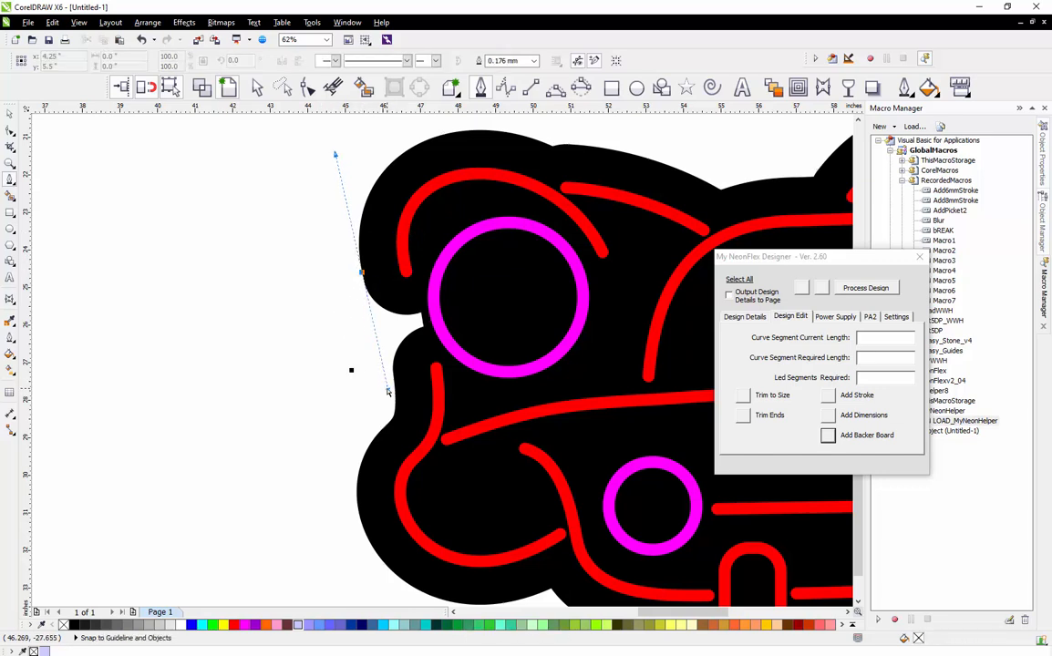
{"action": "key", "text": "Escape"}
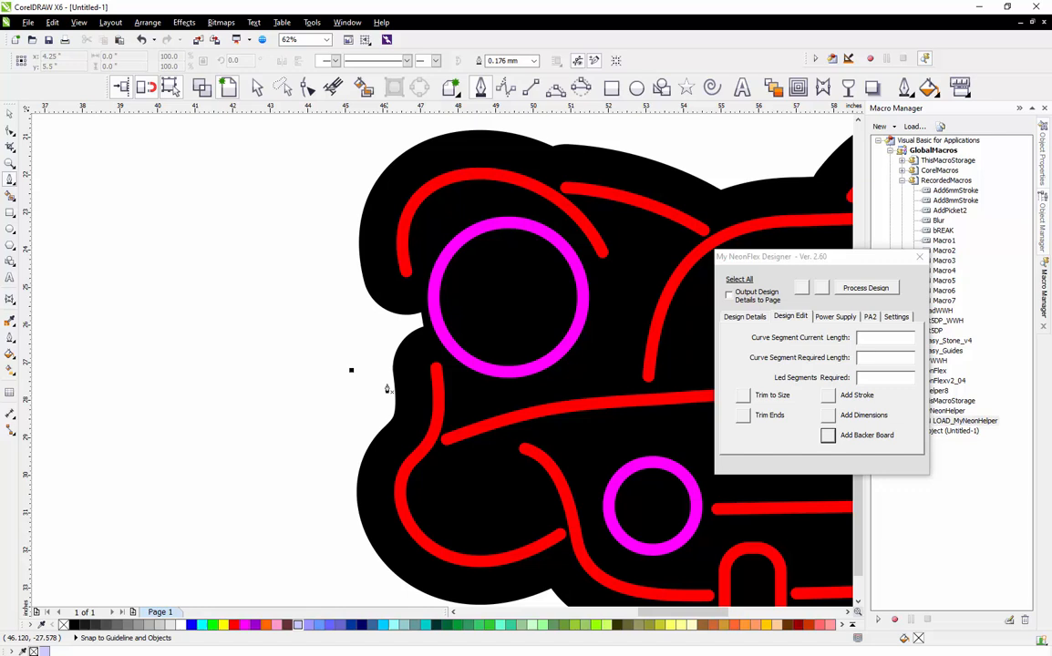
{"action": "left_click", "coordinate": [359, 248]}
{"action": "left_click", "coordinate": [397, 394]}
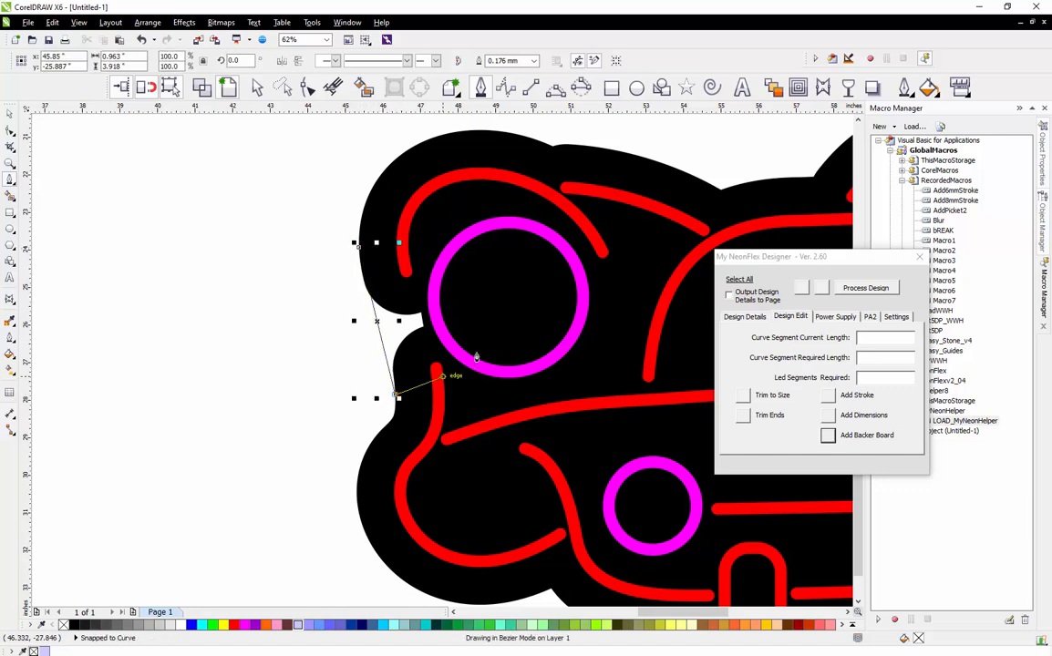
{"action": "left_click", "coordinate": [495, 311]}
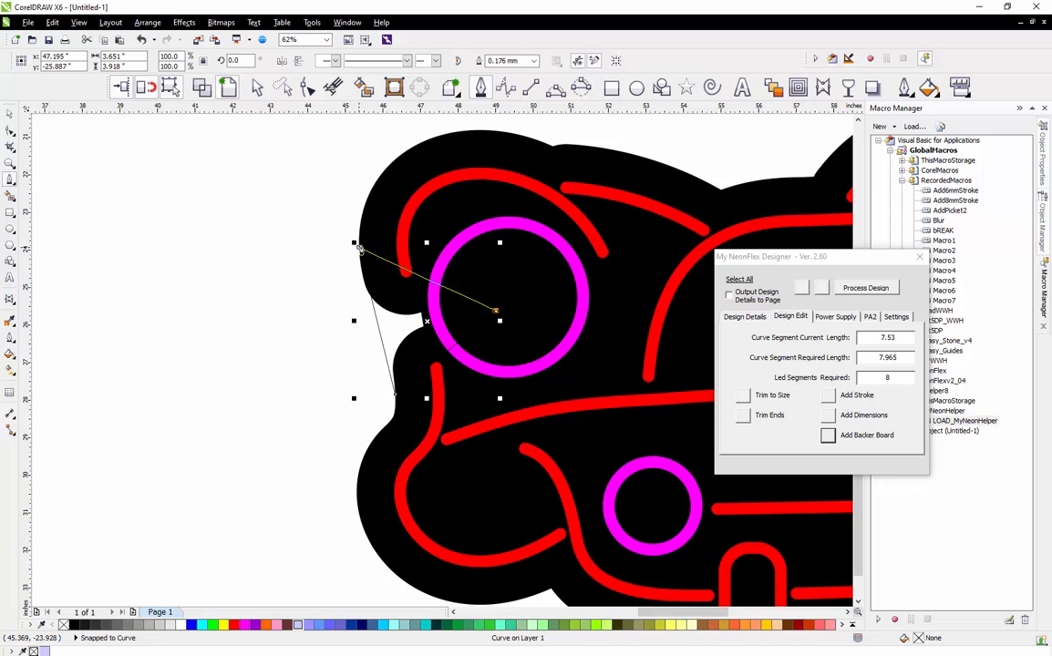
{"action": "left_click", "coordinate": [358, 247]}
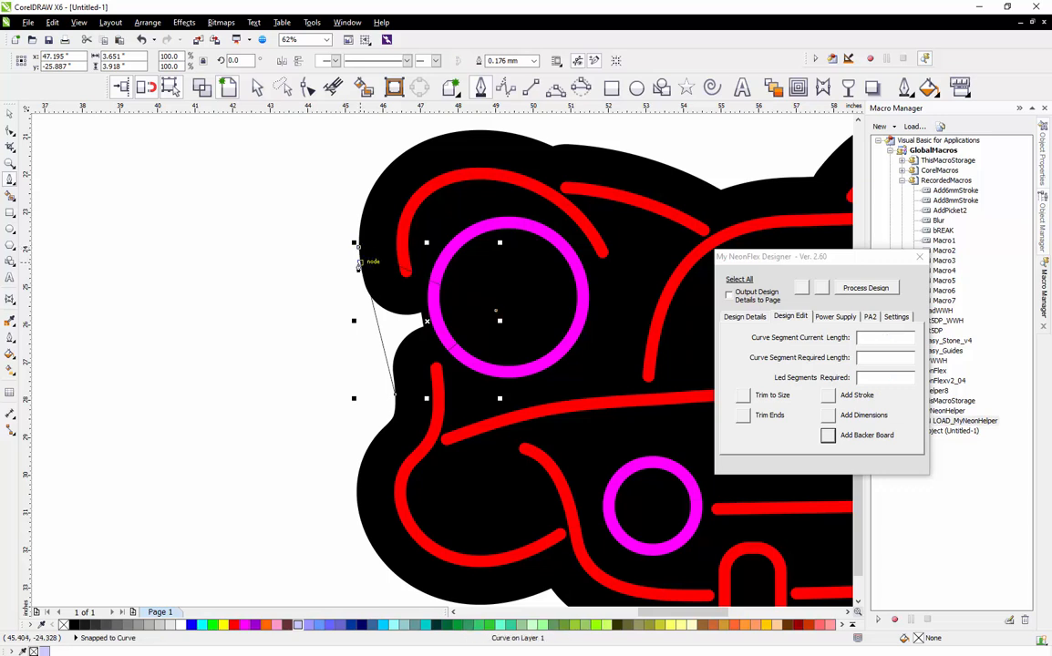
{"action": "left_click", "coordinate": [476, 624]}
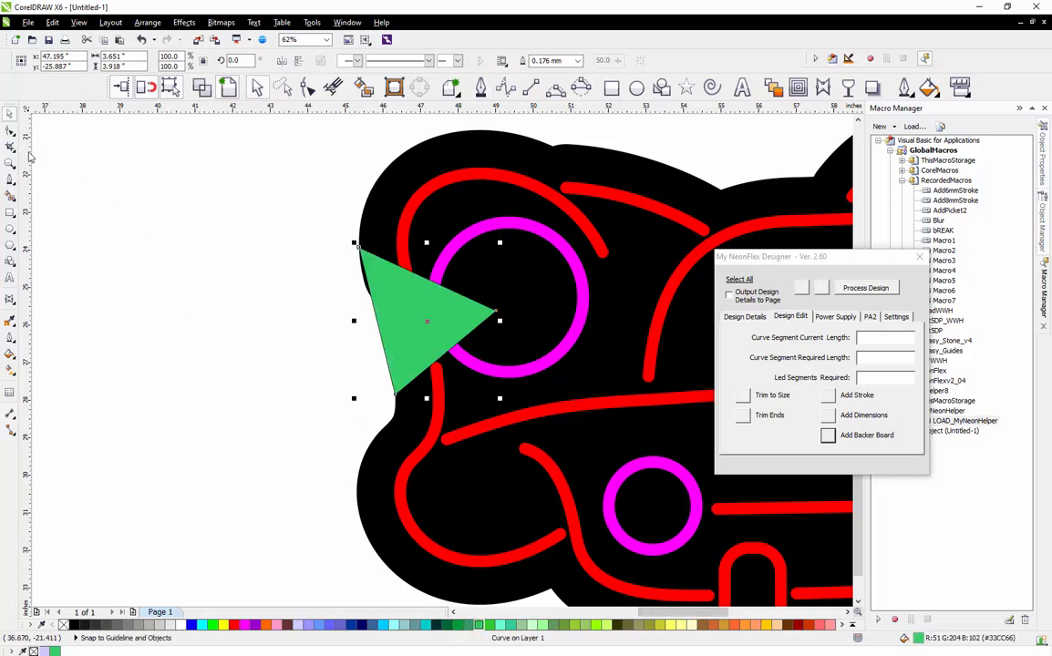
Add a node on the green triangle's outer edge and move it outward onto the backer board's contour
{"action": "left_click", "coordinate": [226, 267]}
{"action": "scroll", "coordinate": [381, 284], "scroll_direction": "up", "scroll_amount": 2}
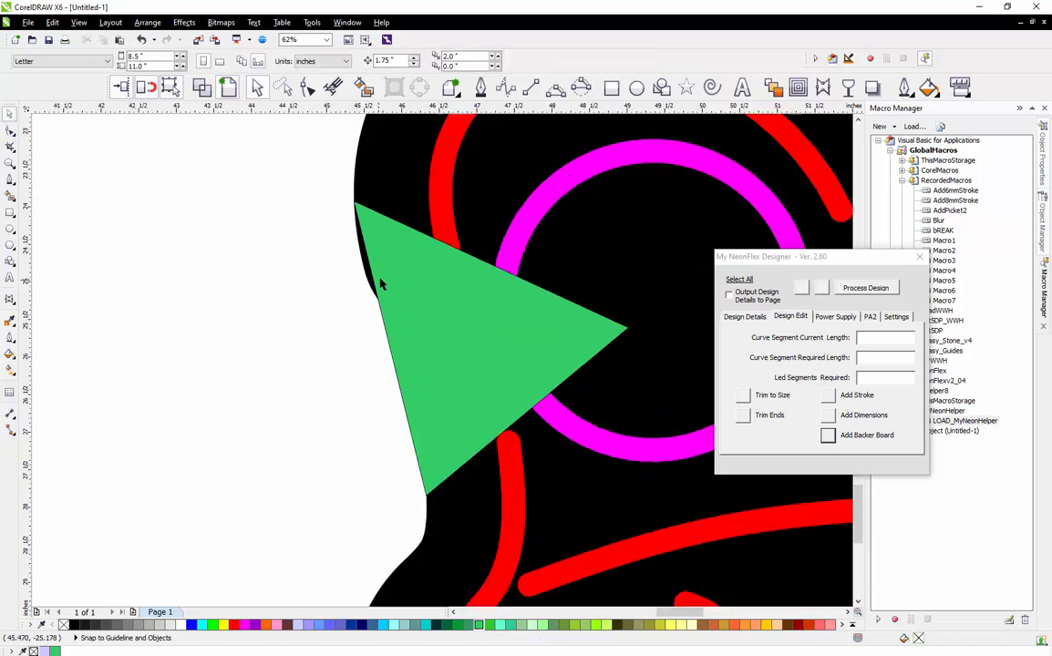
{"action": "double_click", "coordinate": [381, 284]}
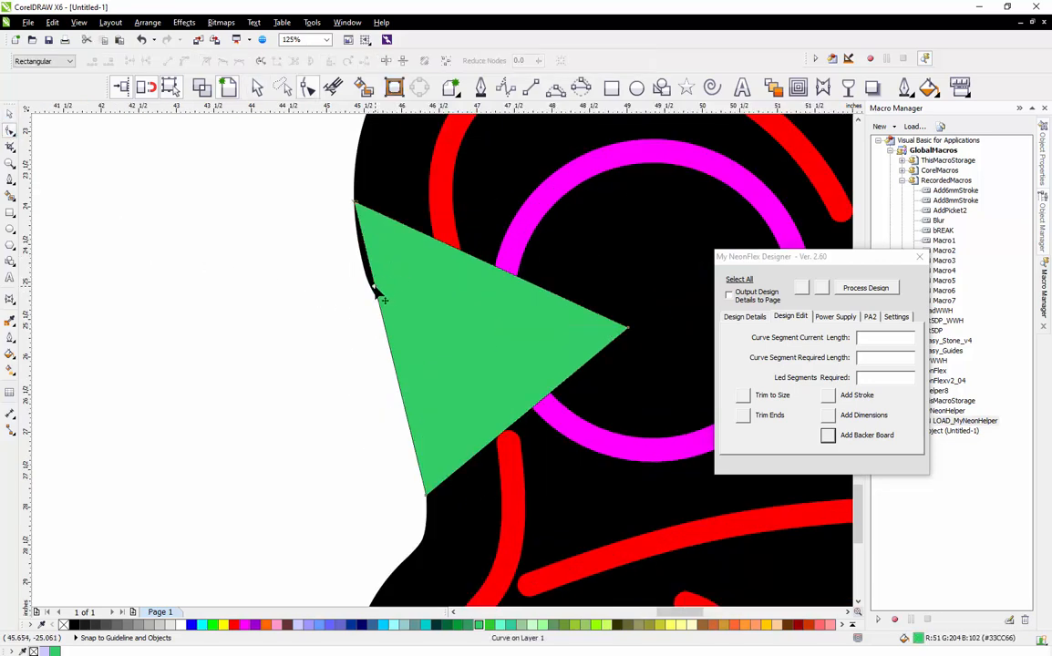
{"action": "left_click_drag", "start_coordinate": [372, 292], "coordinate": [356, 259]}
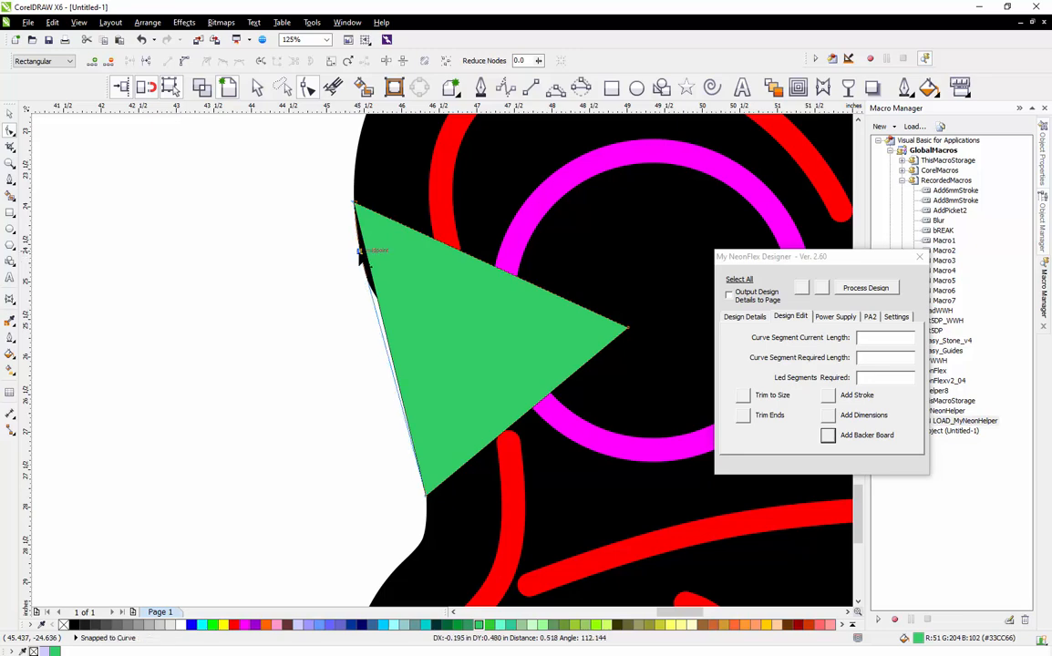
{"action": "key", "text": "space"}
{"action": "scroll", "coordinate": [282, 324], "scroll_direction": "down", "scroll_amount": 2}
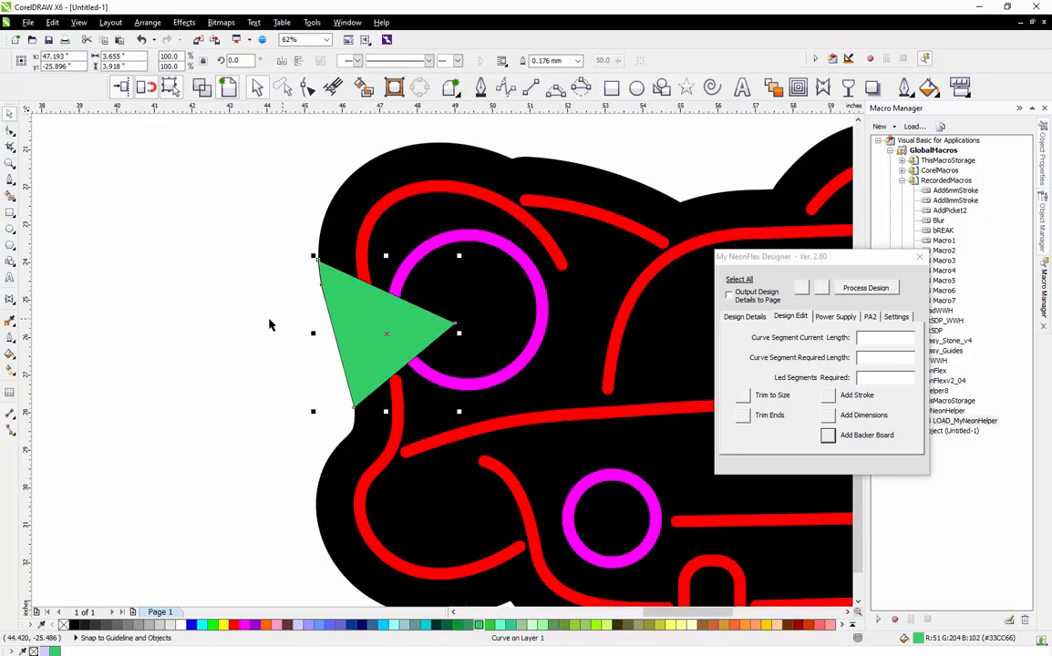
Add a horizontal guideline at the triangle's upper corner and place a horizontally mirrored copy over the matching notch beside the right headlight
{"action": "scroll", "coordinate": [265, 320], "scroll_direction": "down", "scroll_amount": 1}
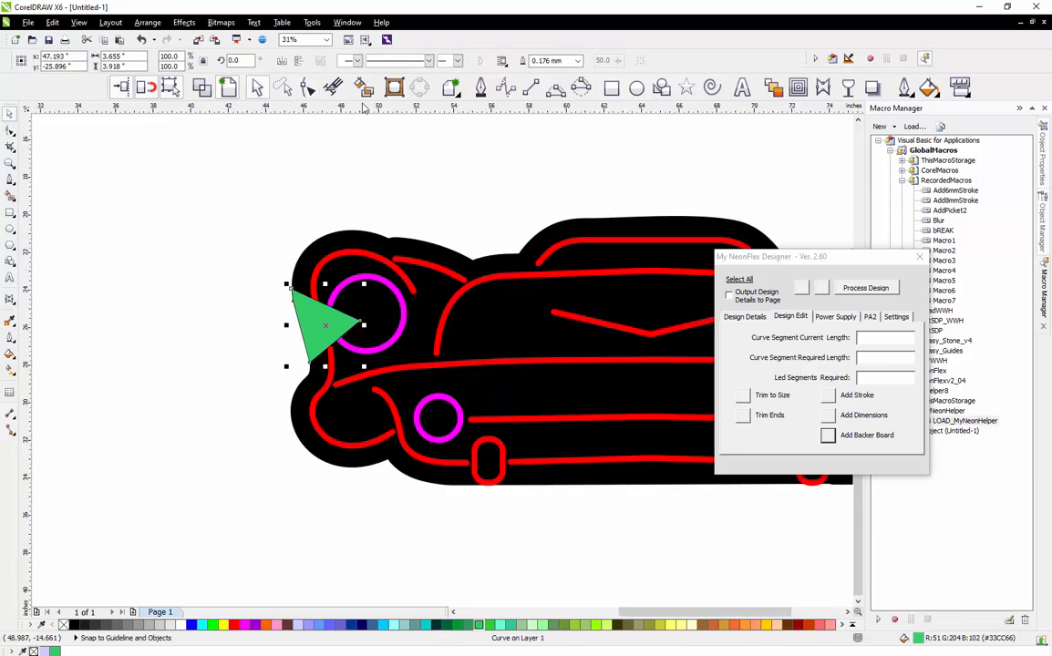
{"action": "left_click_drag", "start_coordinate": [362, 107], "coordinate": [471, 298]}
{"action": "scroll", "coordinate": [248, 274], "scroll_direction": "down", "scroll_amount": 1}
{"action": "left_click", "coordinate": [281, 61]}
{"action": "scroll", "coordinate": [678, 299], "scroll_direction": "up", "scroll_amount": 1}
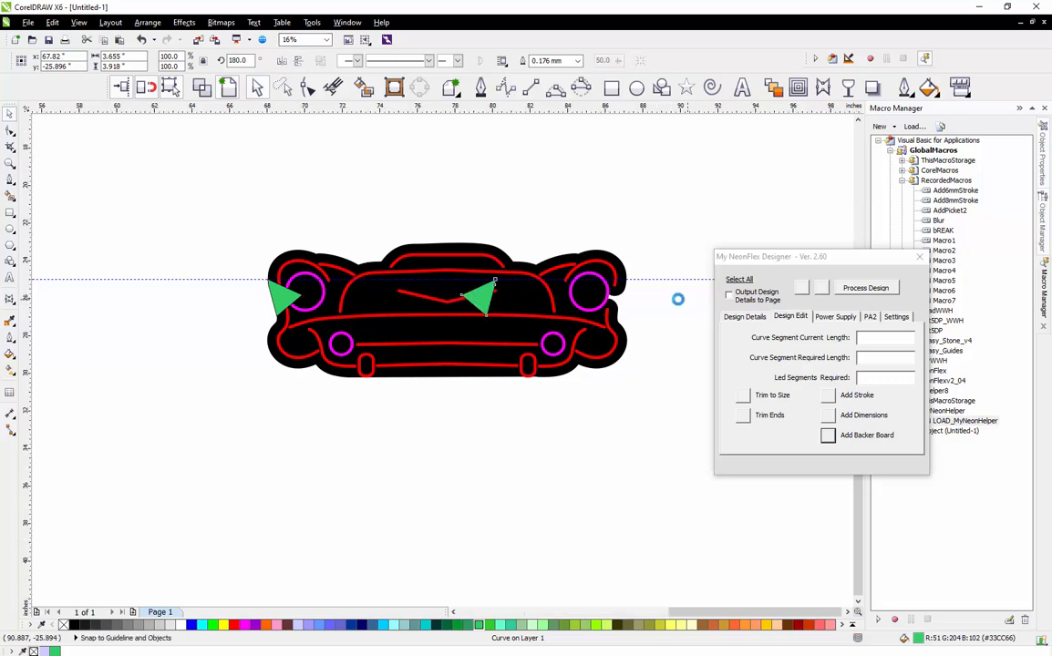
{"action": "left_click_drag", "start_coordinate": [293, 283], "coordinate": [559, 261]}
{"action": "scroll", "coordinate": [641, 237], "scroll_direction": "down", "scroll_amount": 1}
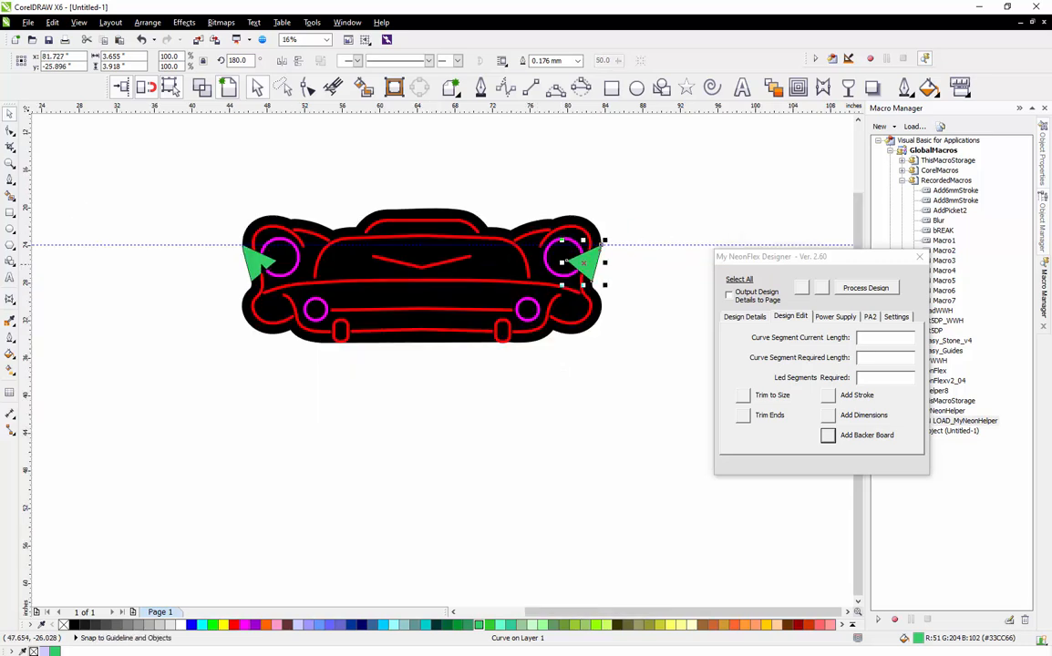
Weld both green triangles to the black backer board
{"action": "key", "text": "ctrl+a"}
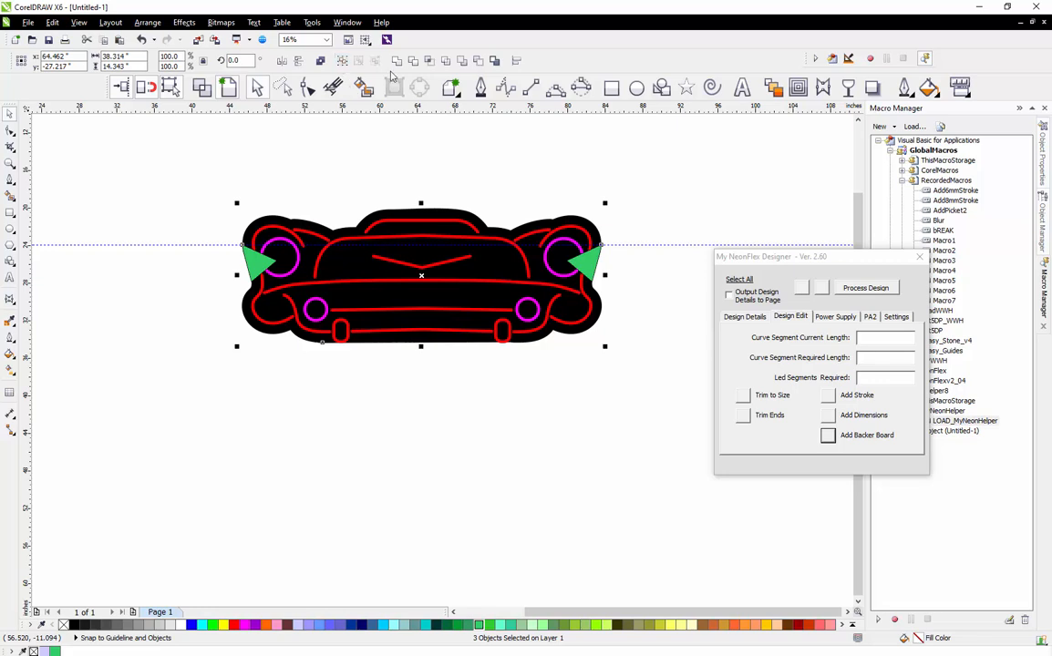
{"action": "left_click", "coordinate": [397, 62]}
{"action": "left_click", "coordinate": [355, 148]}
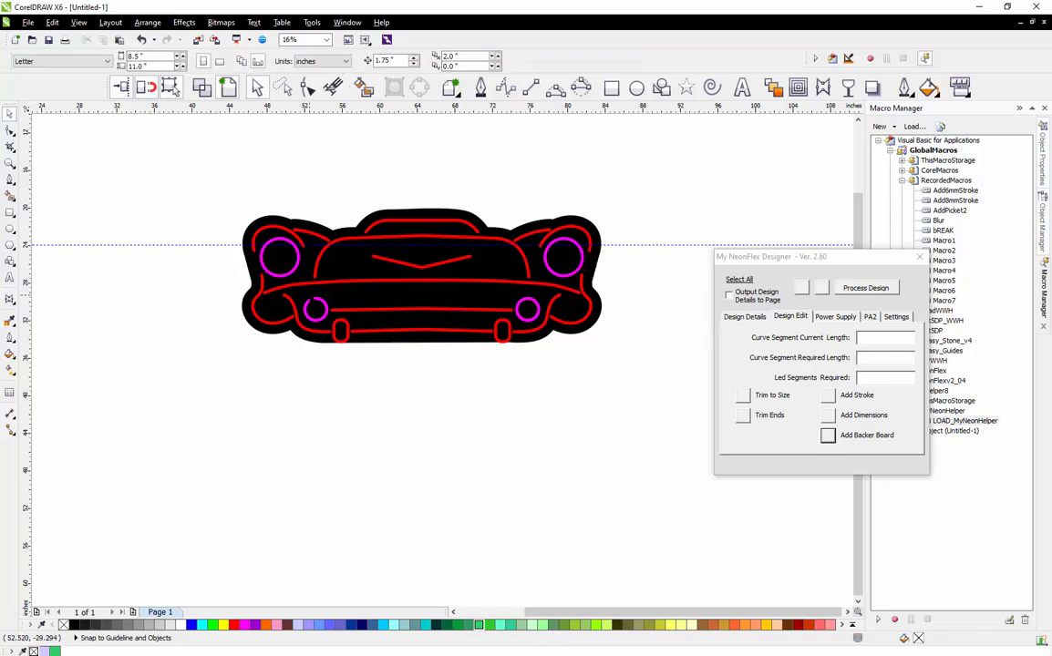
Switch to wireframe view and check the left headlight circle and the grouped tube outlines
{"action": "scroll", "coordinate": [417, 289], "scroll_direction": "up", "scroll_amount": 1}
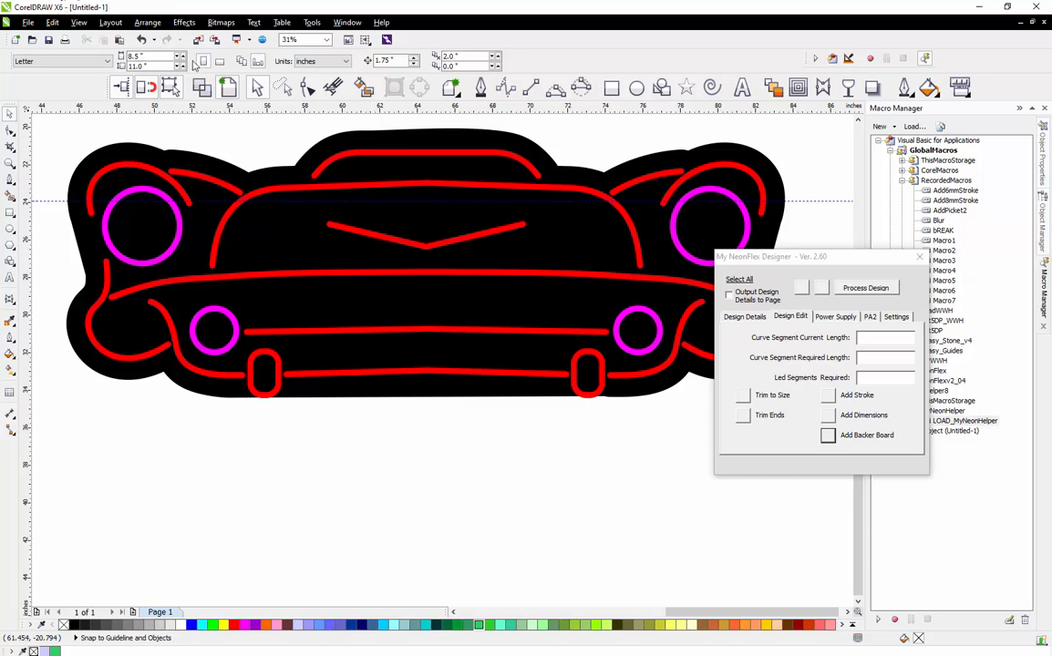
{"action": "left_click", "coordinate": [208, 91]}
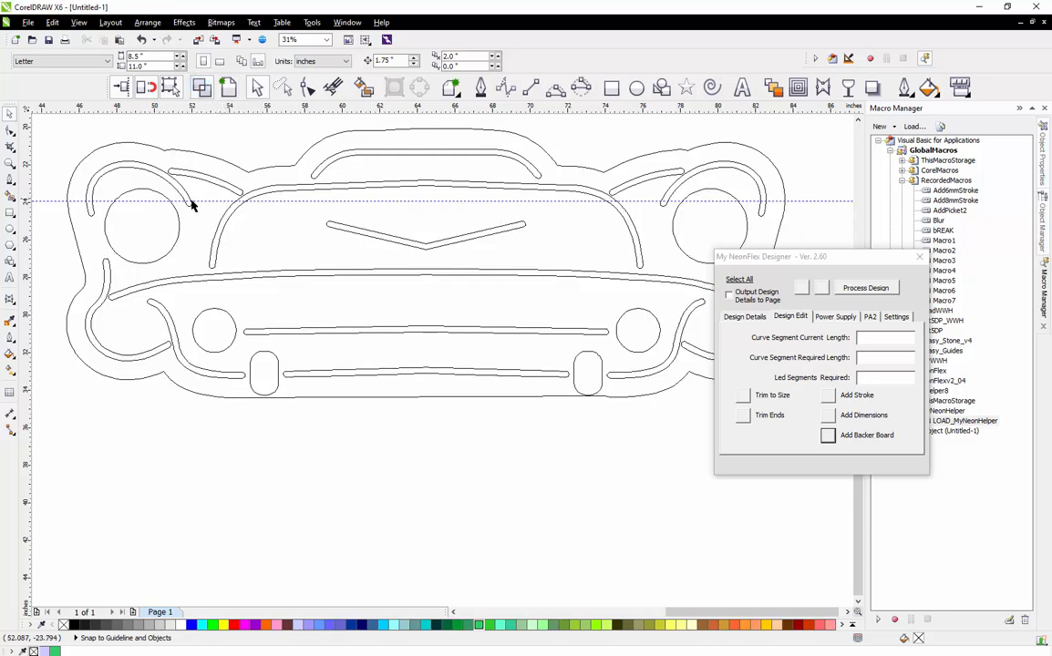
{"action": "left_click", "coordinate": [178, 239]}
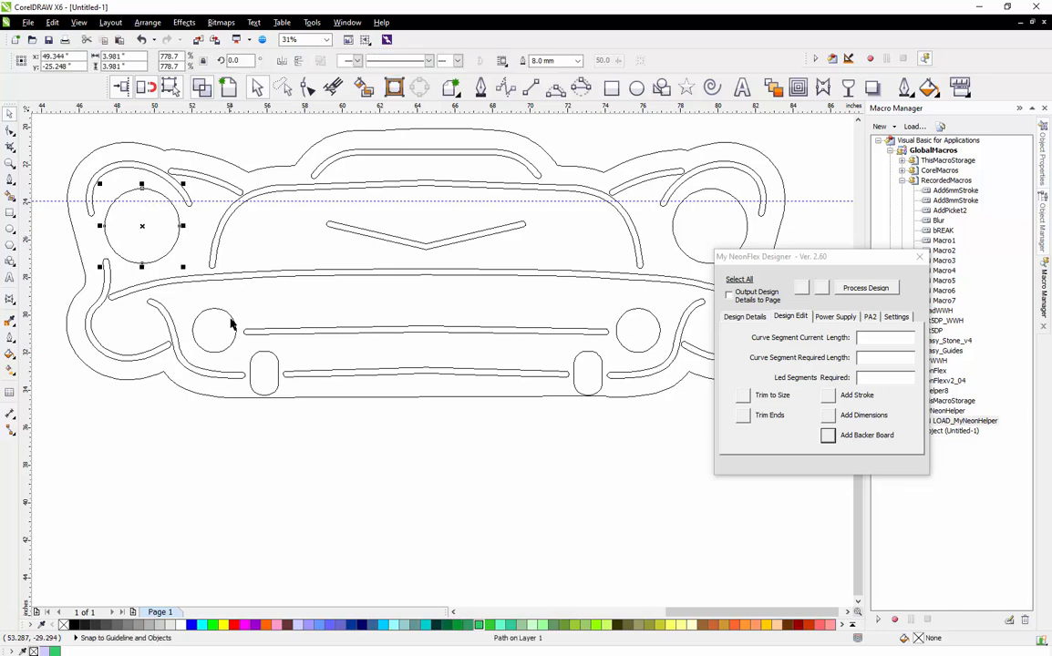
{"action": "left_click", "coordinate": [204, 376]}
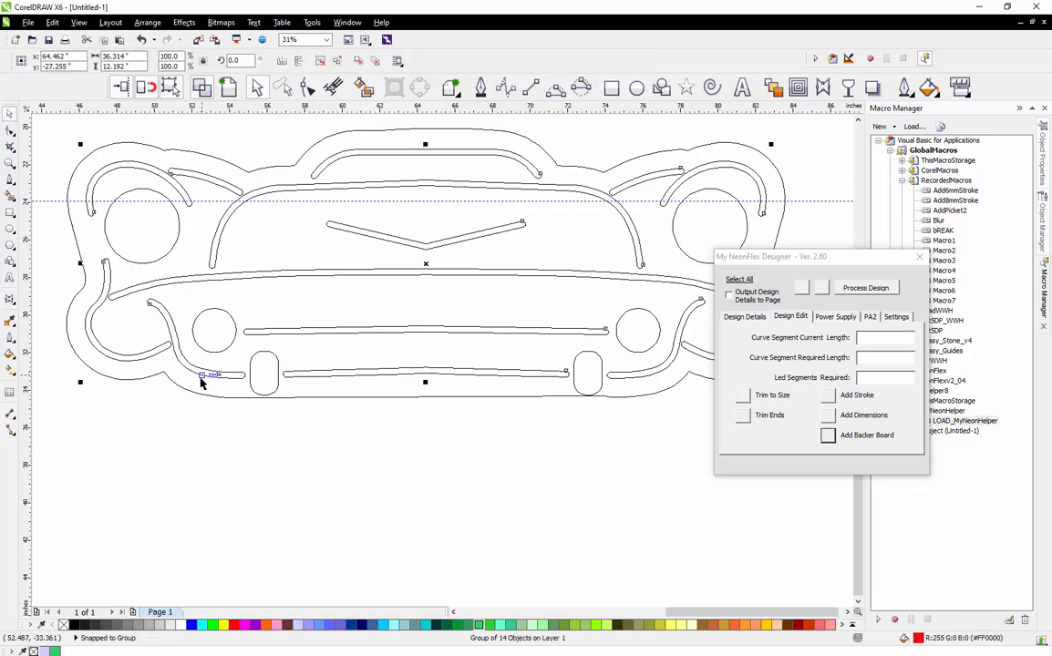
{"action": "left_click", "coordinate": [251, 413]}
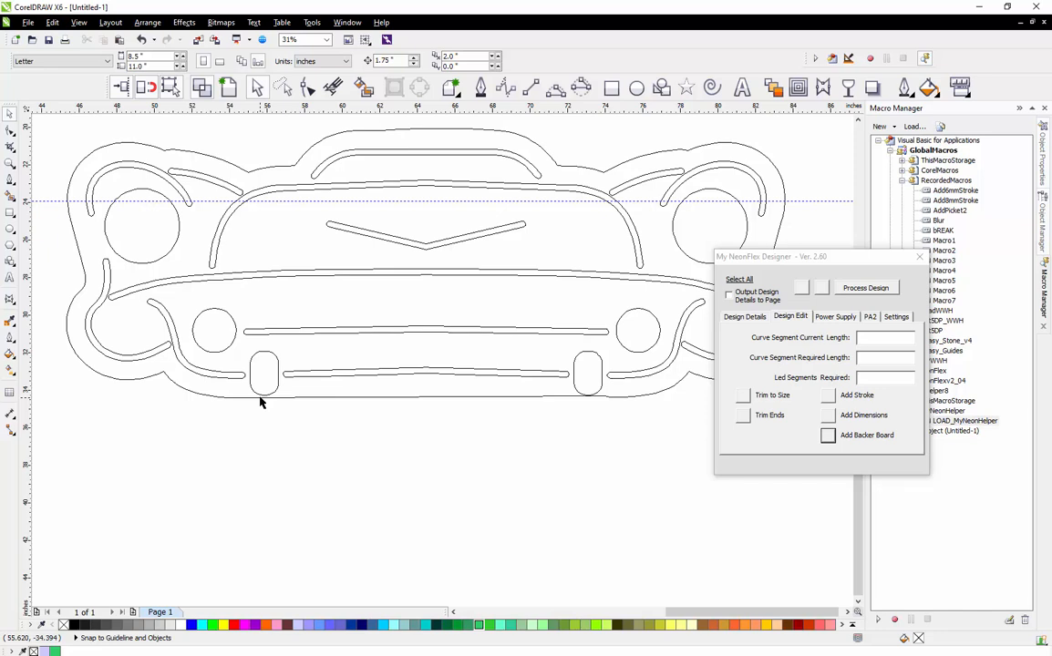
Convert the outlines of both headlight circles, both small lamp circles and both rounded bumper guards to objects
{"action": "left_click", "coordinate": [179, 240]}
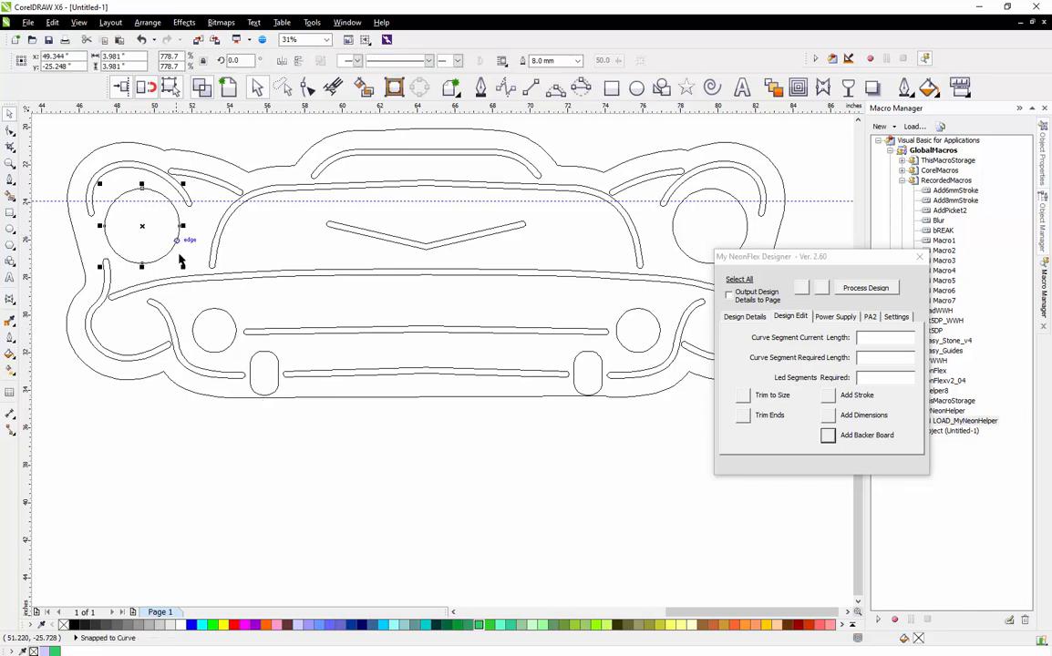
{"action": "left_click", "coordinate": [218, 312], "text": "shift"}
{"action": "left_click", "coordinate": [273, 358], "text": "shift"}
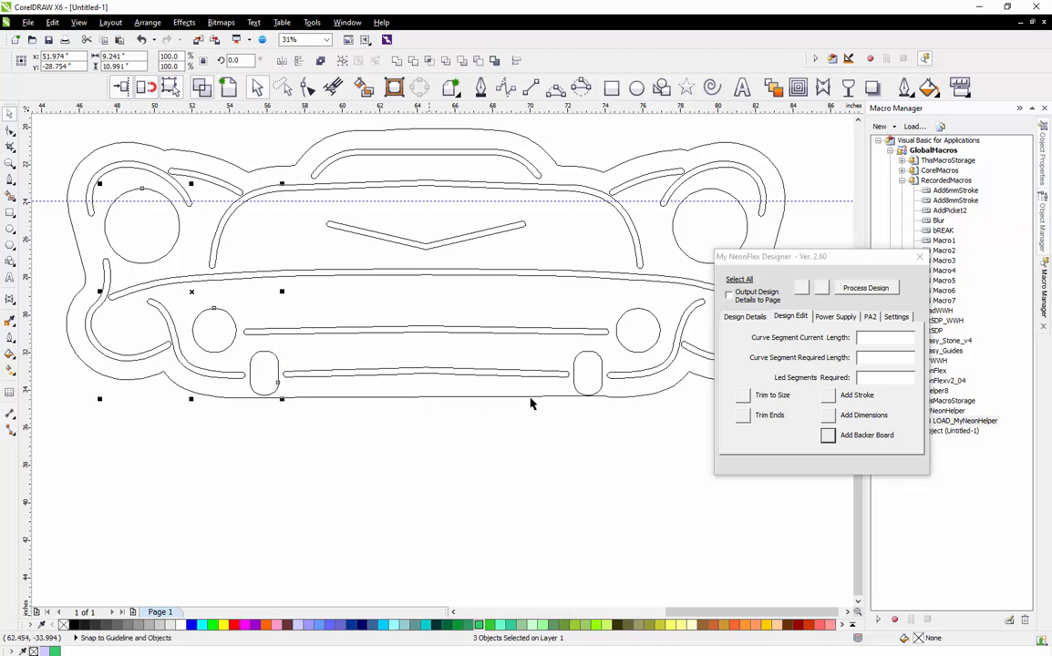
{"action": "left_click", "coordinate": [598, 358], "text": "shift"}
{"action": "left_click", "coordinate": [624, 352], "text": "shift"}
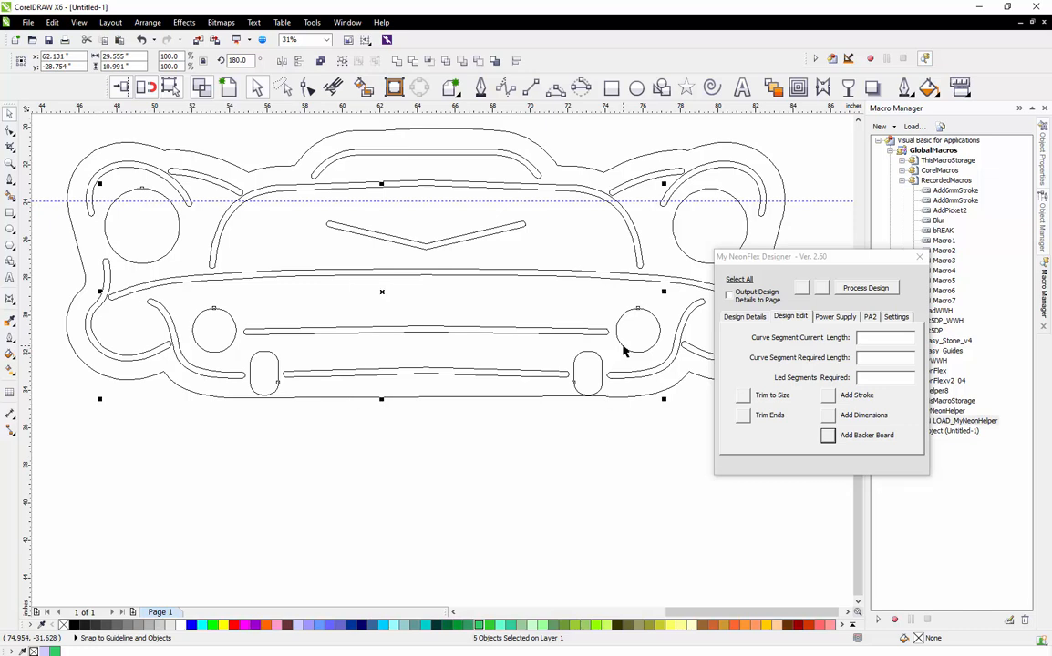
{"action": "left_click", "coordinate": [676, 247], "text": "shift"}
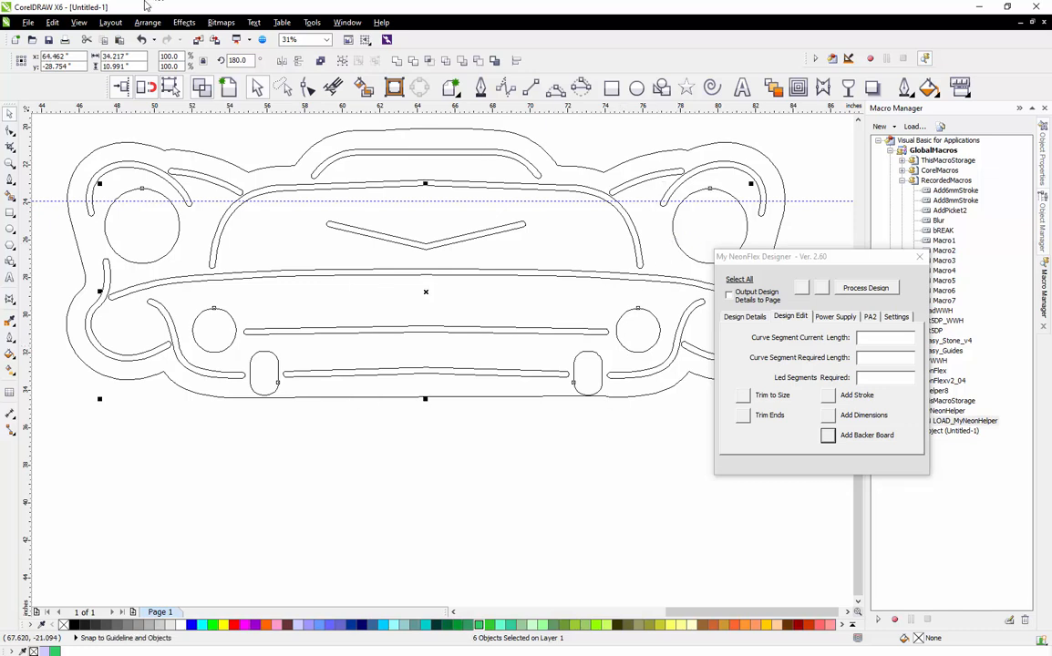
{"action": "left_click", "coordinate": [147, 22]}
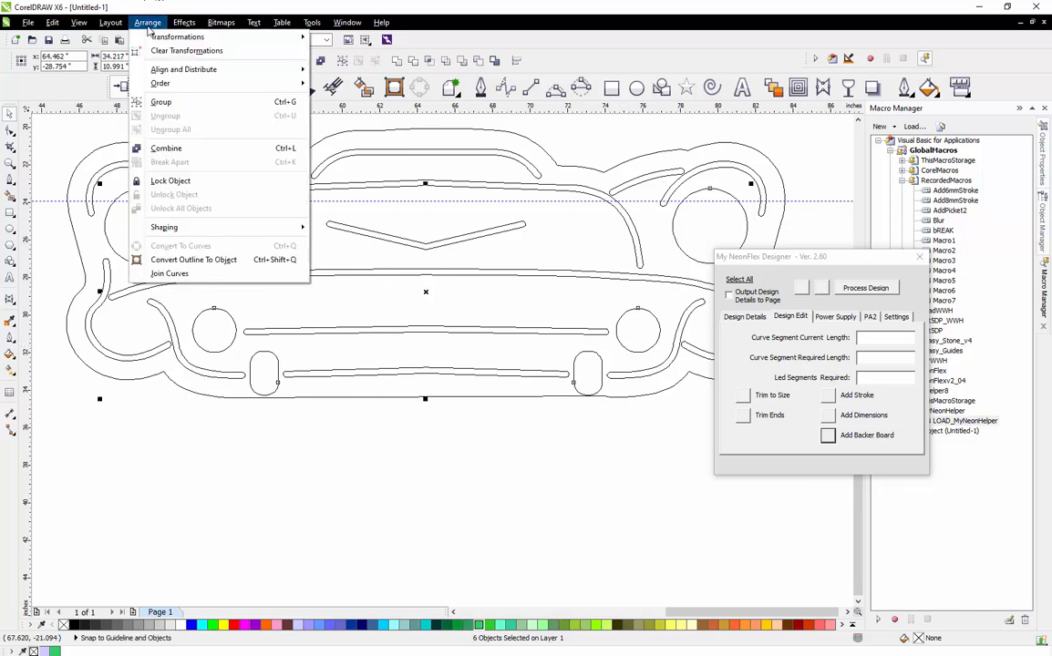
{"action": "left_click", "coordinate": [214, 261]}
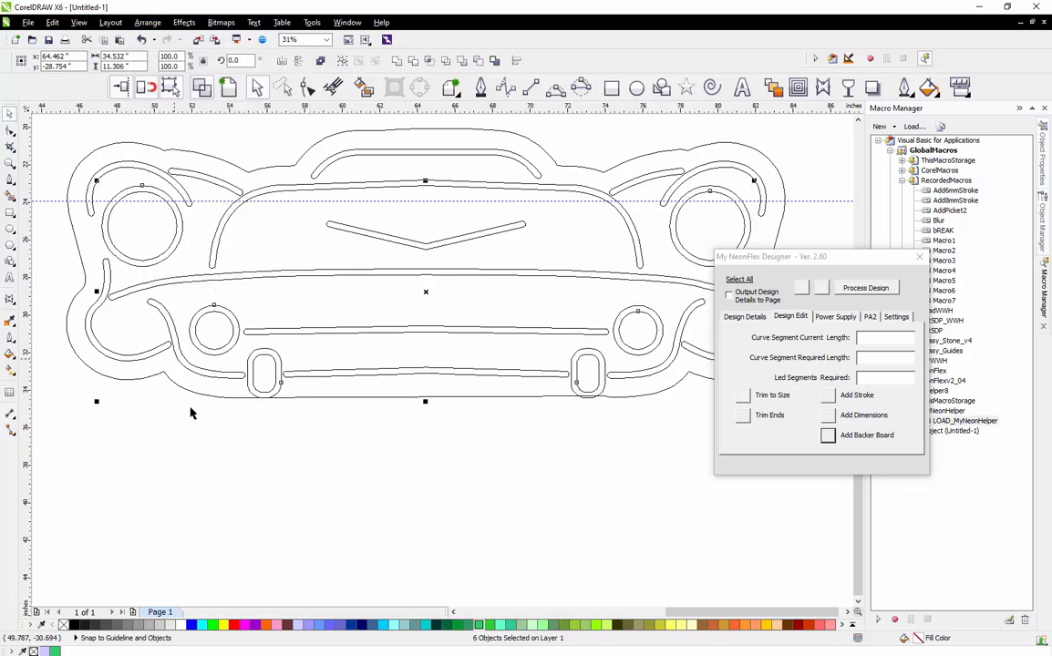
{"action": "left_click", "coordinate": [201, 457]}
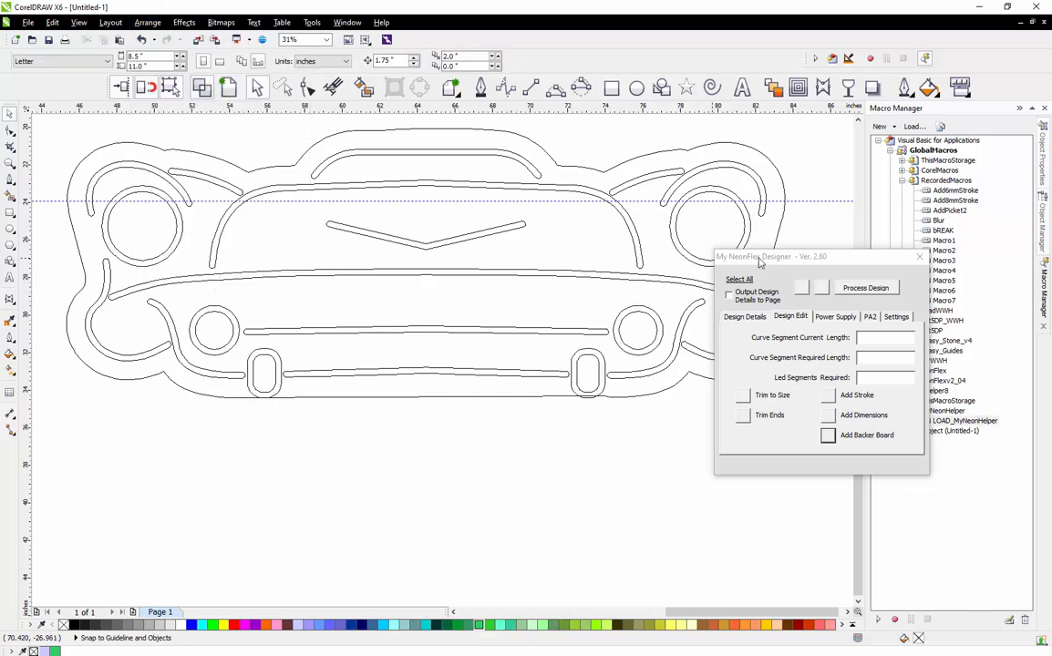
Add a one-step outward contour of 1.0 inch around both bumper guards
{"action": "left_click", "coordinate": [275, 394]}
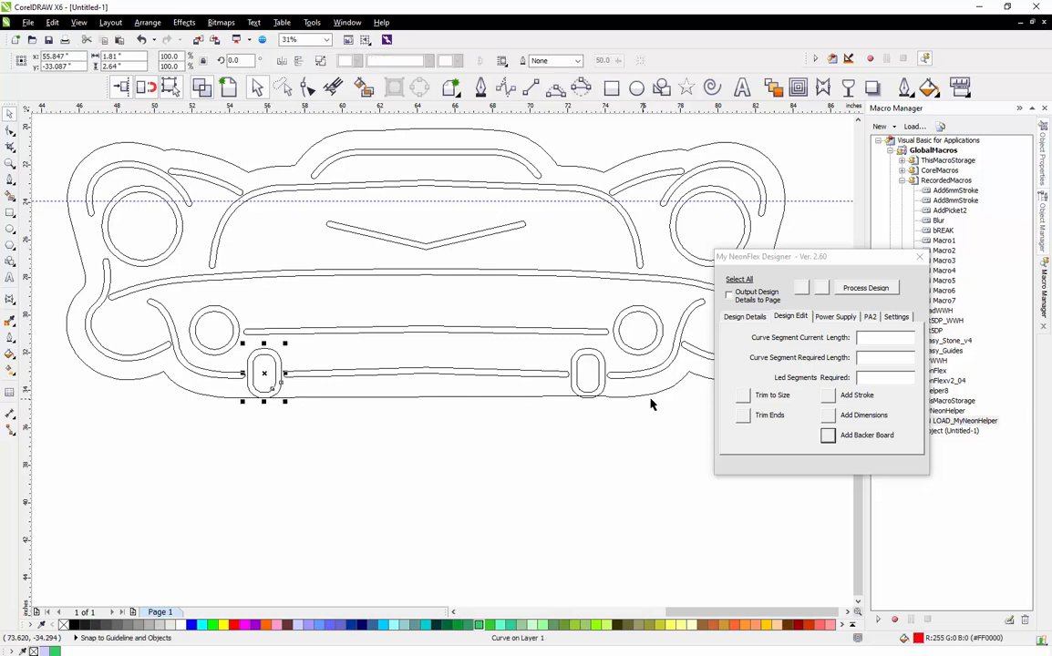
{"action": "left_click", "coordinate": [582, 382]}
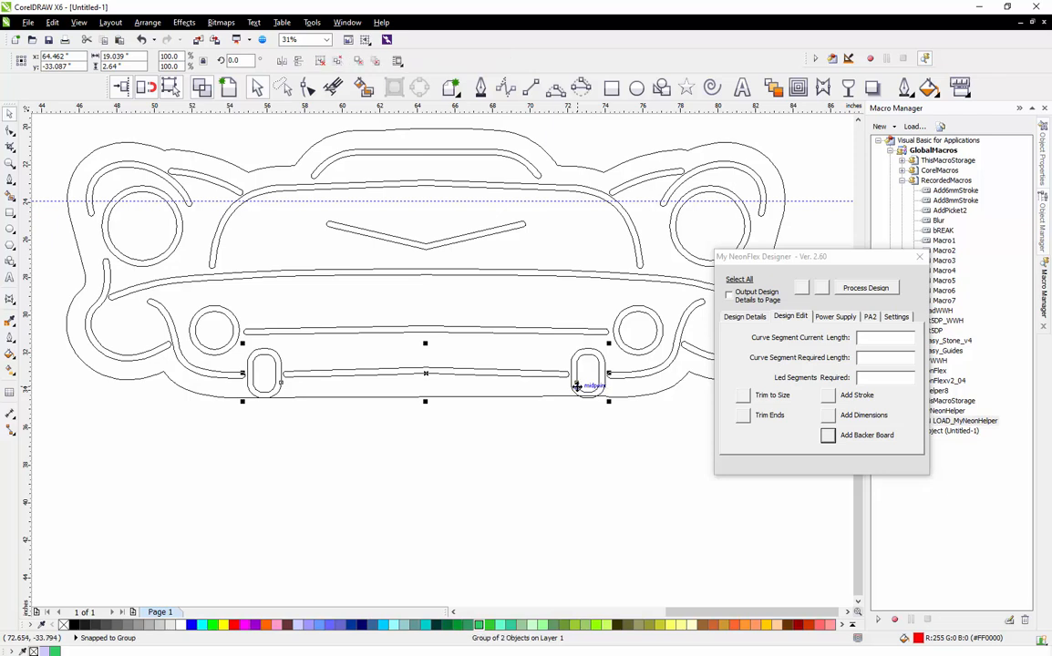
{"action": "left_click", "coordinate": [798, 87]}
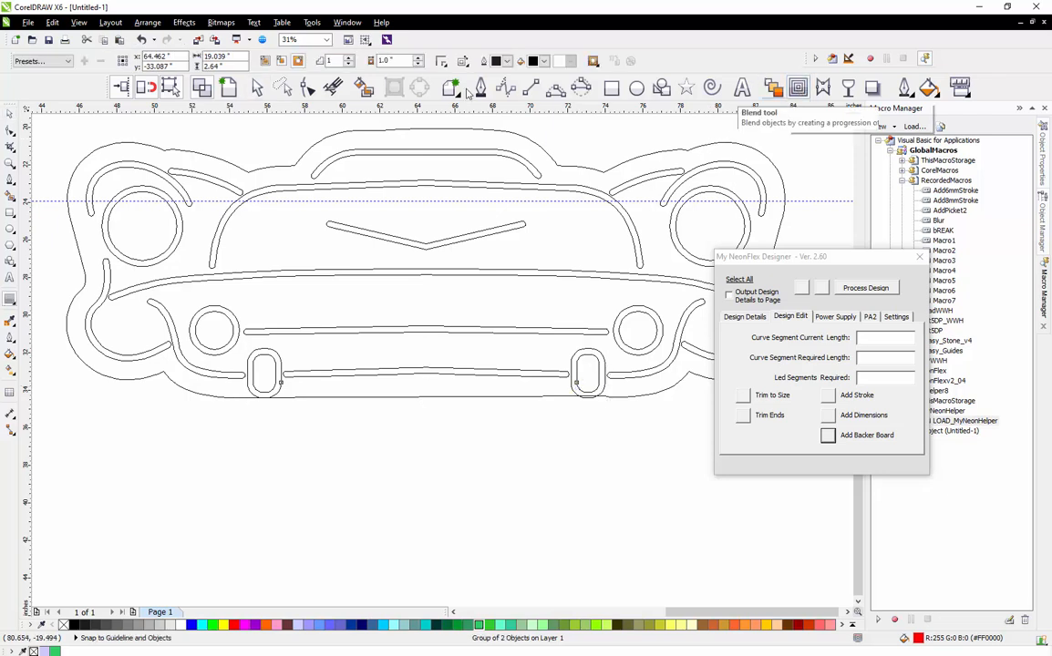
{"action": "left_click_drag", "start_coordinate": [227, 374], "coordinate": [240, 374]}
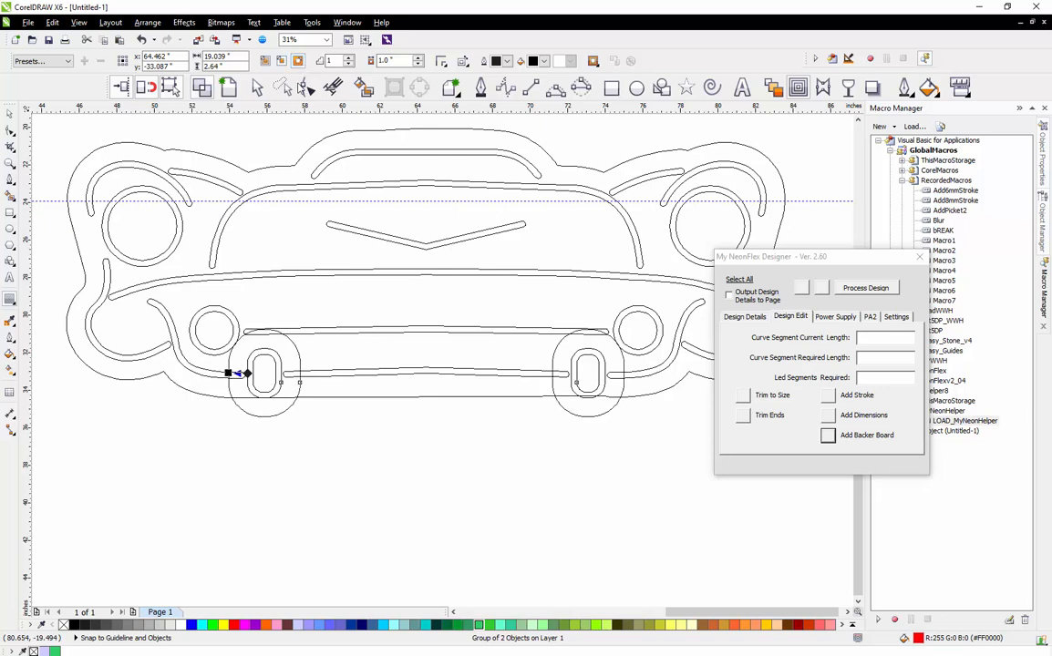
{"action": "key", "text": "space"}
{"action": "left_click", "coordinate": [346, 471]}
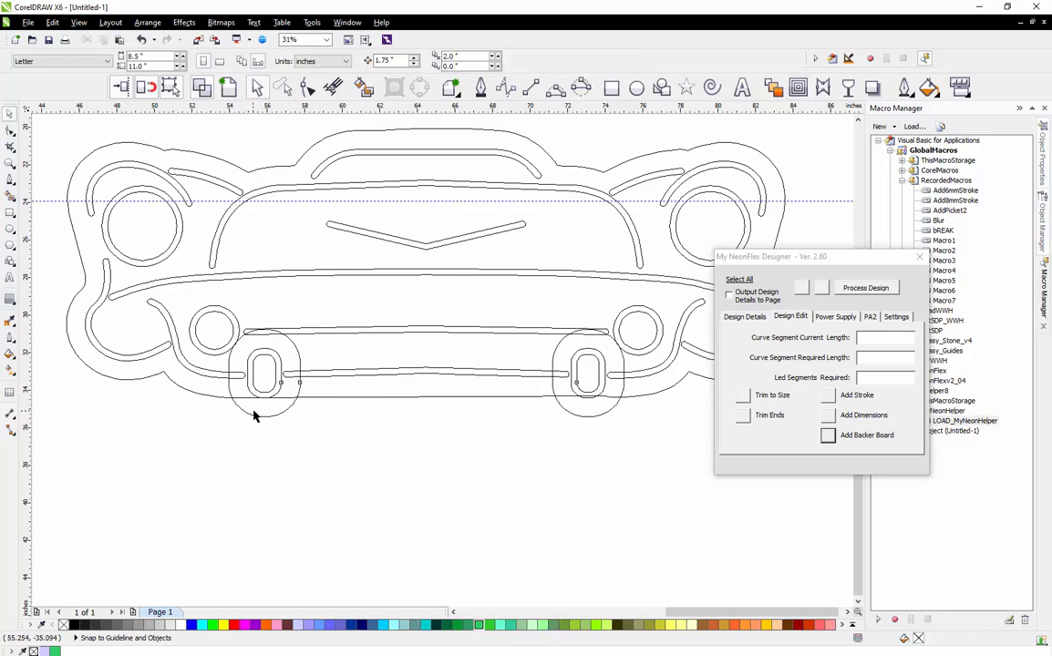
Break the bumper guards' contour group apart and weld its shapes to the backer board
{"action": "right_click", "coordinate": [253, 415]}
{"action": "left_click", "coordinate": [305, 434]}
{"action": "left_click", "coordinate": [320, 465]}
{"action": "left_click", "coordinate": [262, 414]}
{"action": "left_click", "coordinate": [376, 398], "text": "shift"}
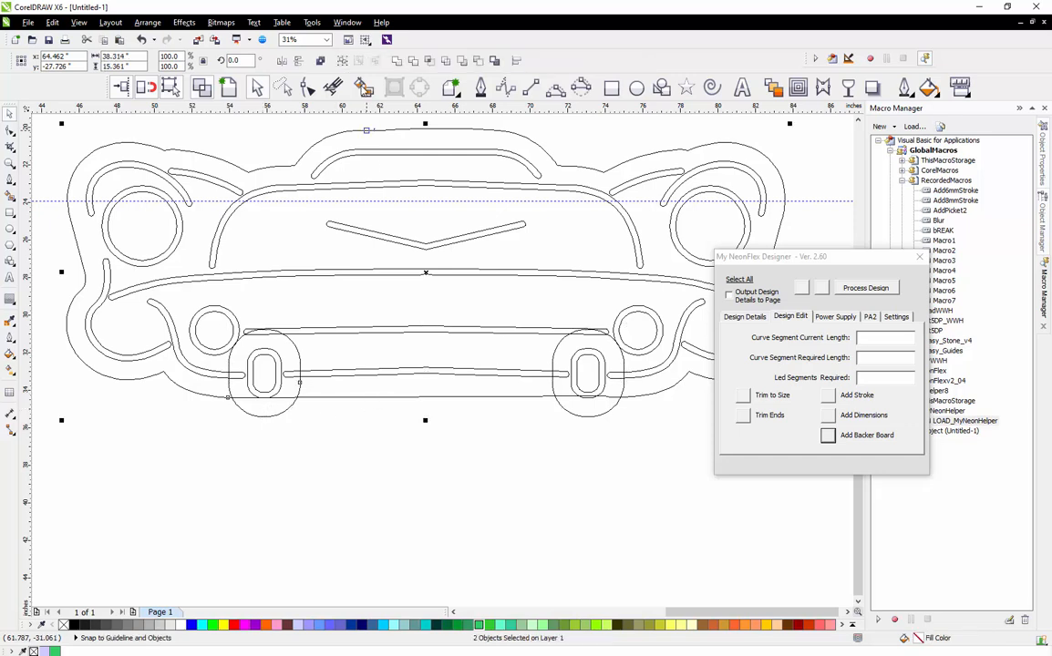
{"action": "left_click", "coordinate": [396, 62]}
{"action": "right_click", "coordinate": [379, 416]}
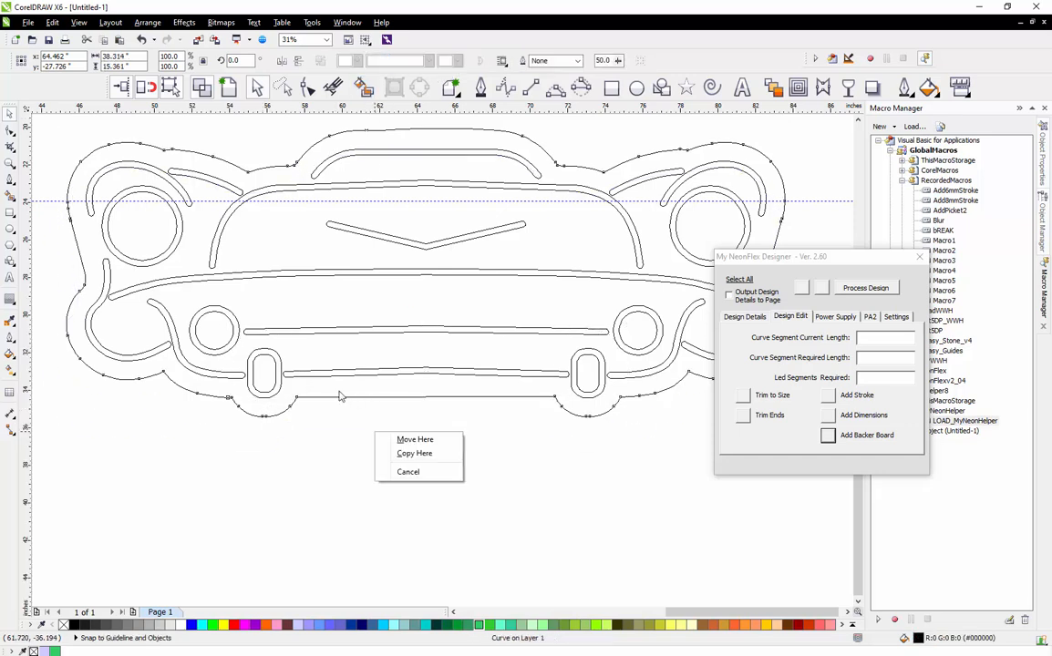
{"action": "left_click", "coordinate": [342, 471]}
Return from wireframe to the full-colour view of the whole car
{"action": "left_click", "coordinate": [227, 86]}
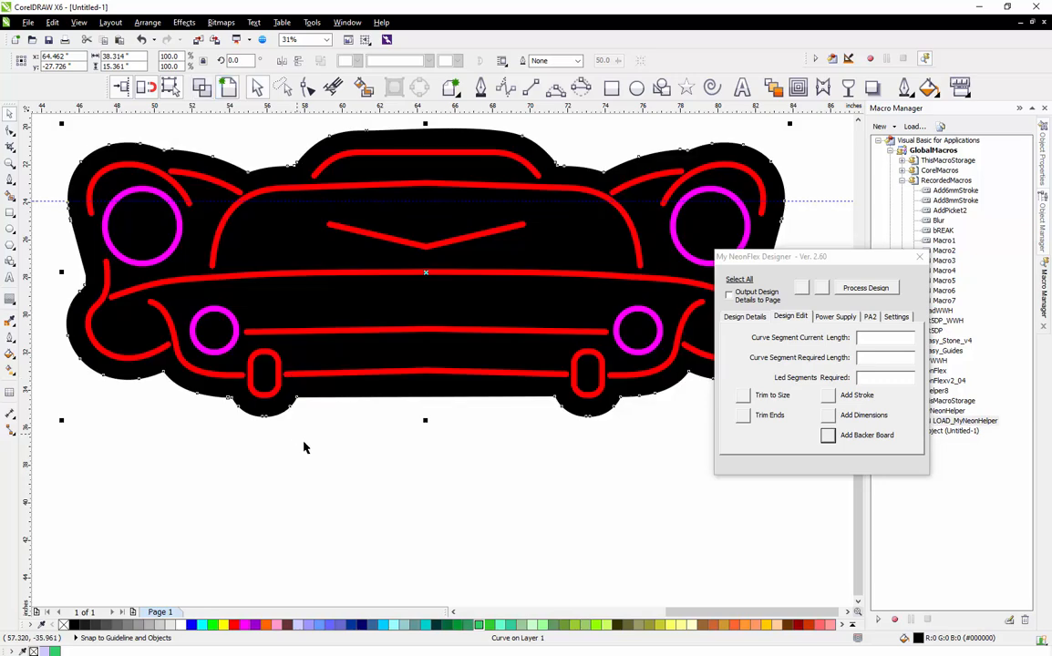
{"action": "scroll", "coordinate": [334, 465], "scroll_direction": "down", "scroll_amount": 1}
{"action": "left_click", "coordinate": [319, 461]}
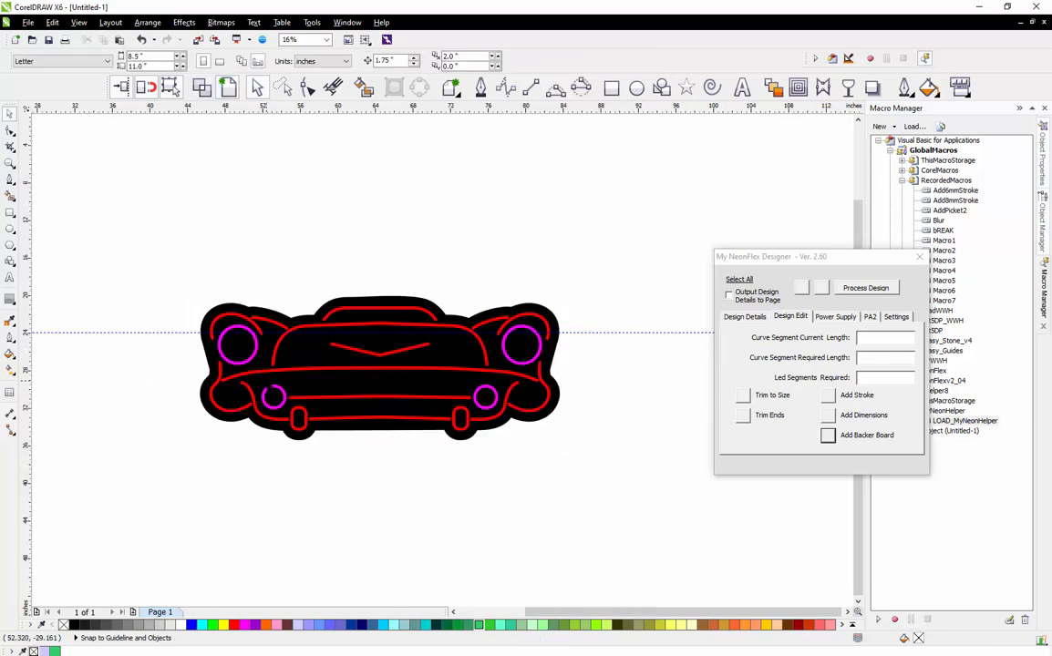
Fill the two headlight rings and two small lamp rings white, and delete the horizontal guideline
{"action": "left_click", "coordinate": [275, 389]}
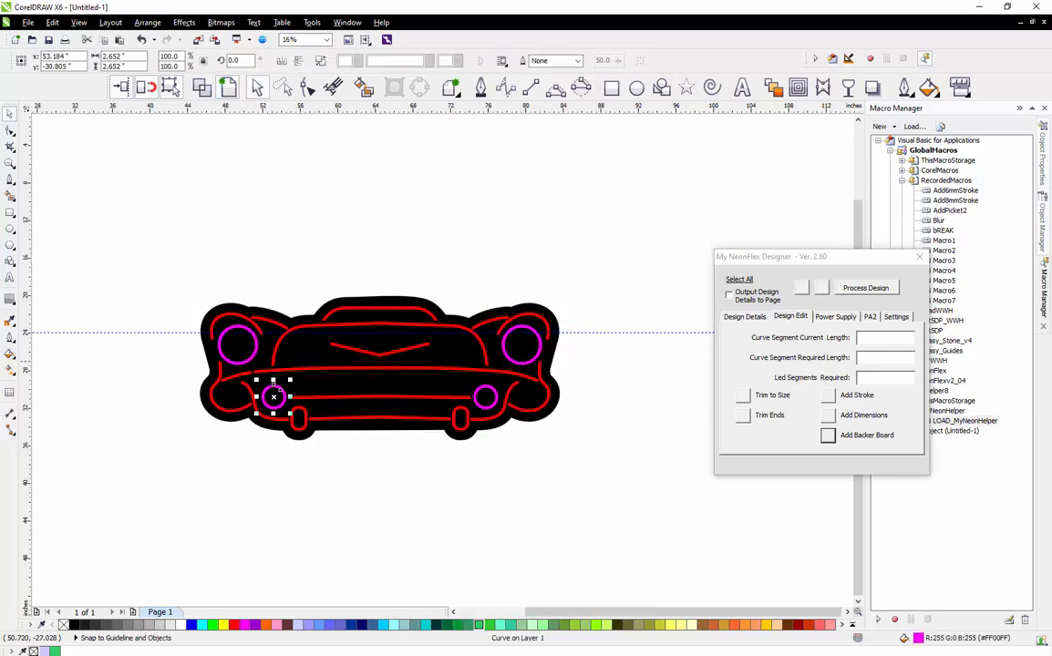
{"action": "left_click", "coordinate": [237, 324], "text": "shift"}
{"action": "left_click", "coordinate": [507, 357], "text": "shift"}
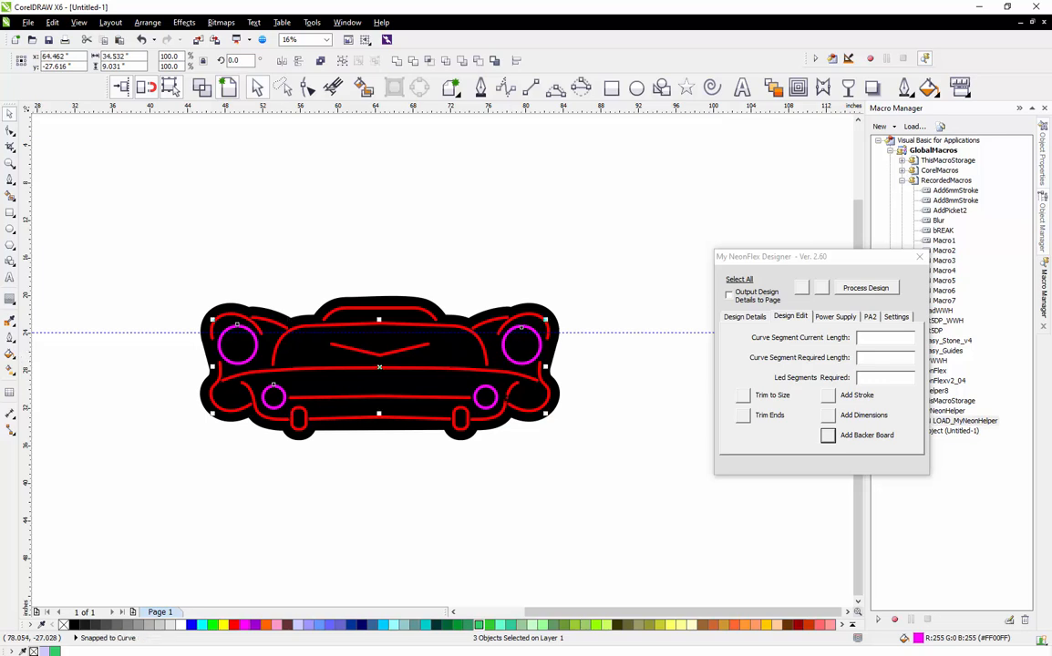
{"action": "left_click", "coordinate": [495, 390], "text": "shift"}
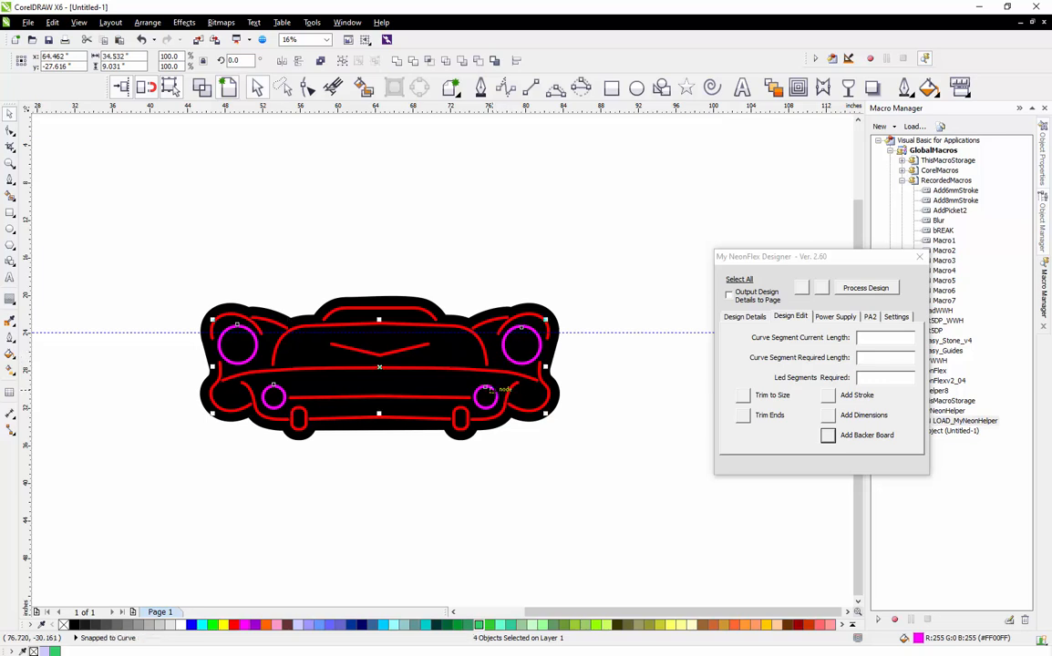
{"action": "left_click", "coordinate": [182, 626]}
{"action": "left_click", "coordinate": [249, 569]}
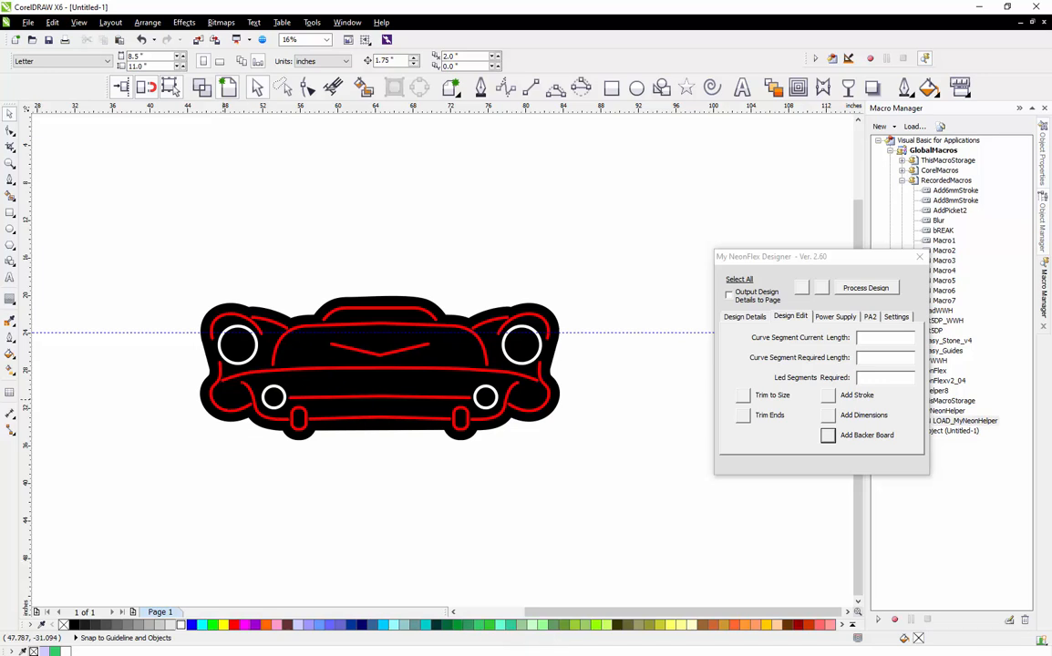
{"action": "left_click", "coordinate": [659, 332]}
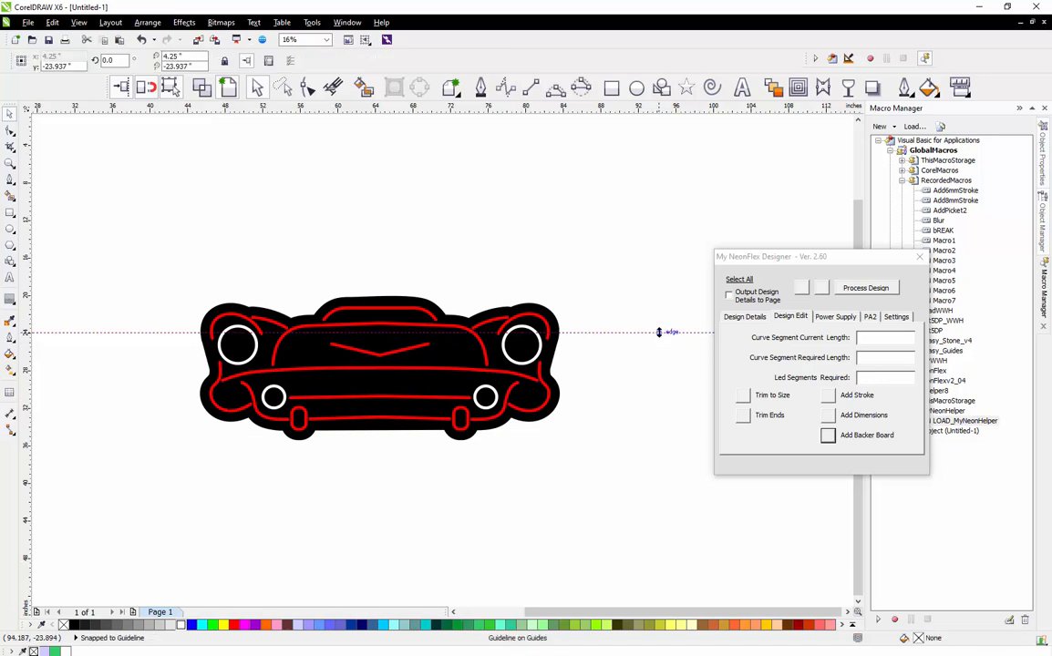
{"action": "key", "text": "Delete"}
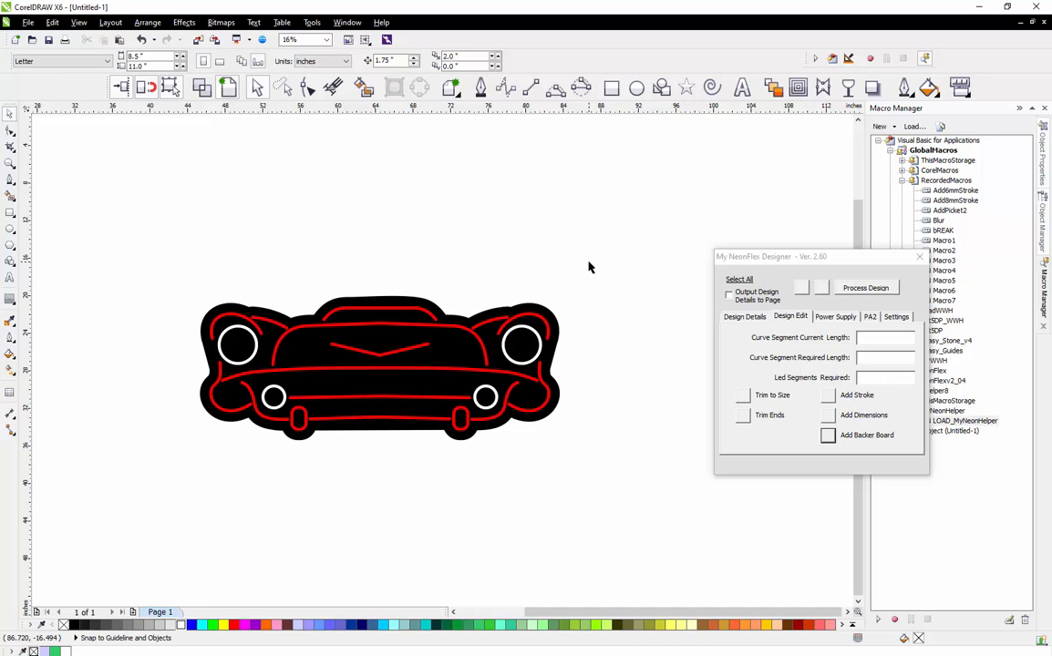
Import Banner Text Shape.cdr above the car and enlarge it proportionally to about 39.5 by 7.4 inches
{"action": "left_click", "coordinate": [198, 41]}
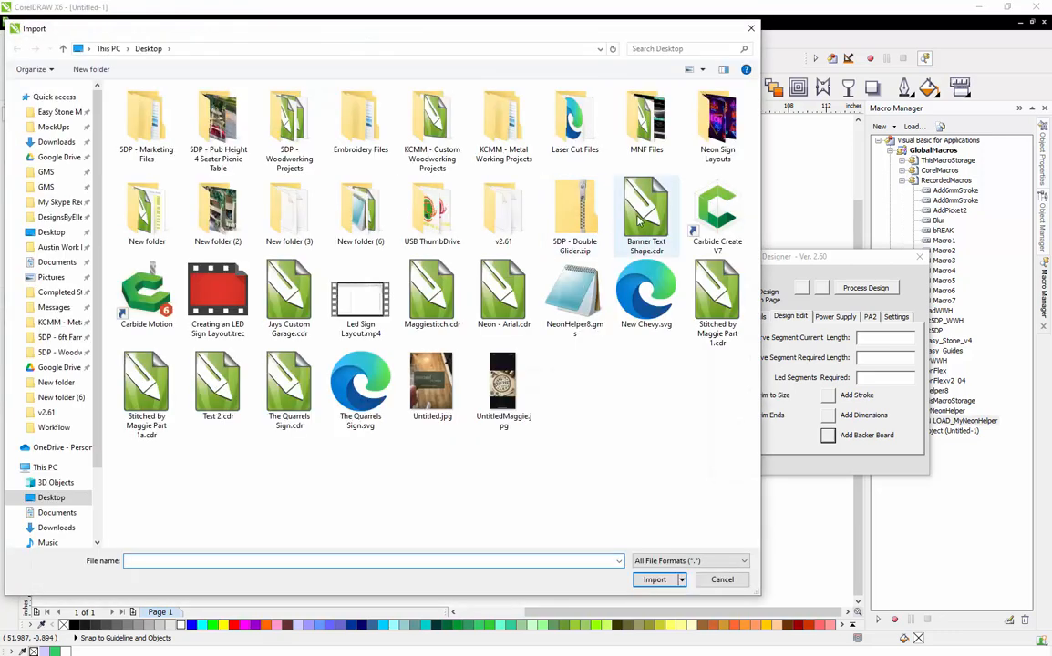
{"action": "double_click", "coordinate": [641, 217]}
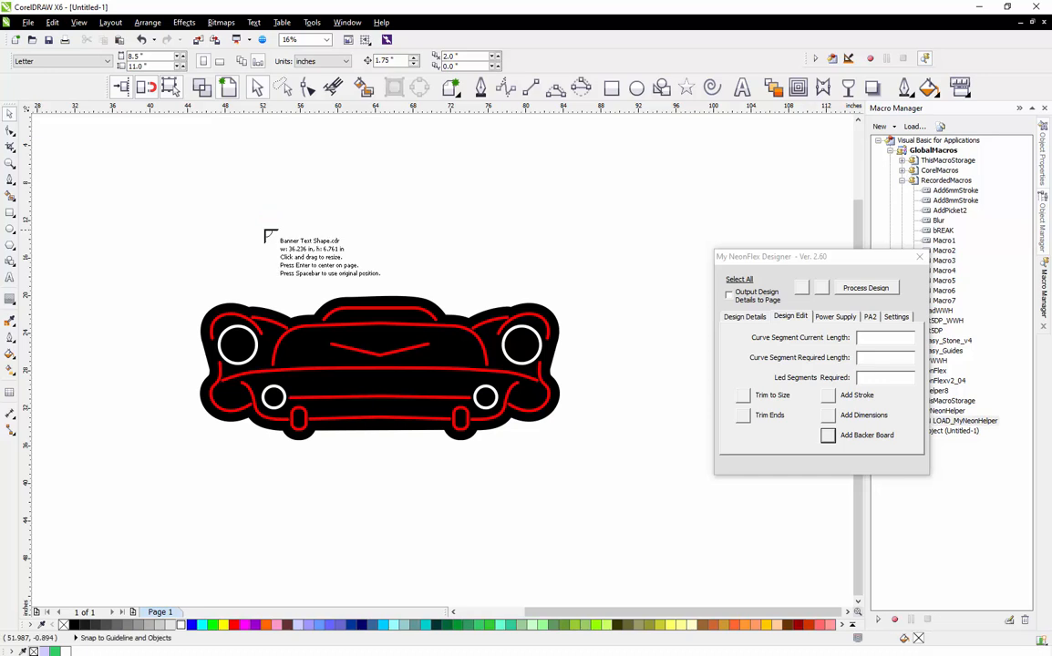
{"action": "left_click", "coordinate": [251, 228]}
{"action": "left_click_drag", "start_coordinate": [345, 241], "coordinate": [286, 237]}
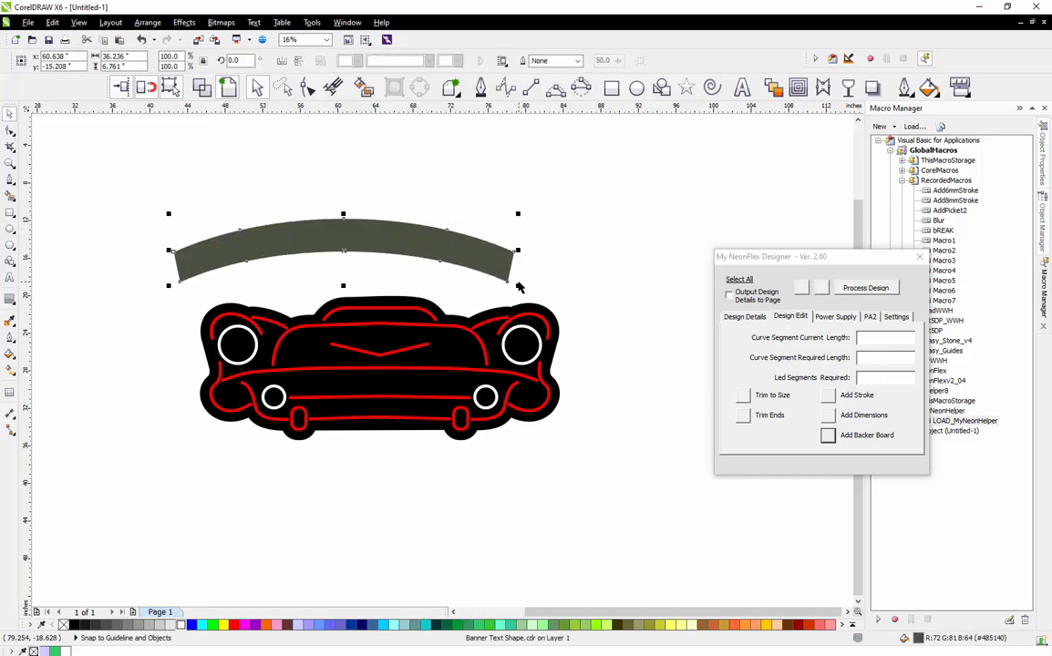
{"action": "left_click_drag", "start_coordinate": [524, 293], "coordinate": [550, 297]}
{"action": "left_click", "coordinate": [438, 232]}
{"action": "scroll", "coordinate": [436, 231], "scroll_direction": "down", "scroll_amount": 1}
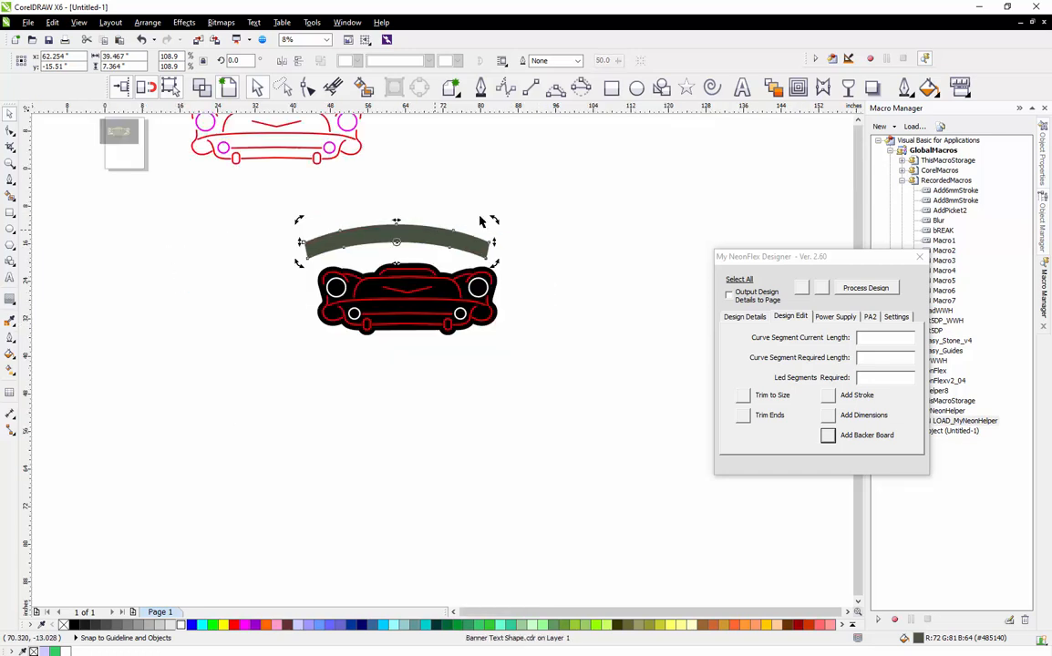
{"action": "left_click", "coordinate": [482, 218]}
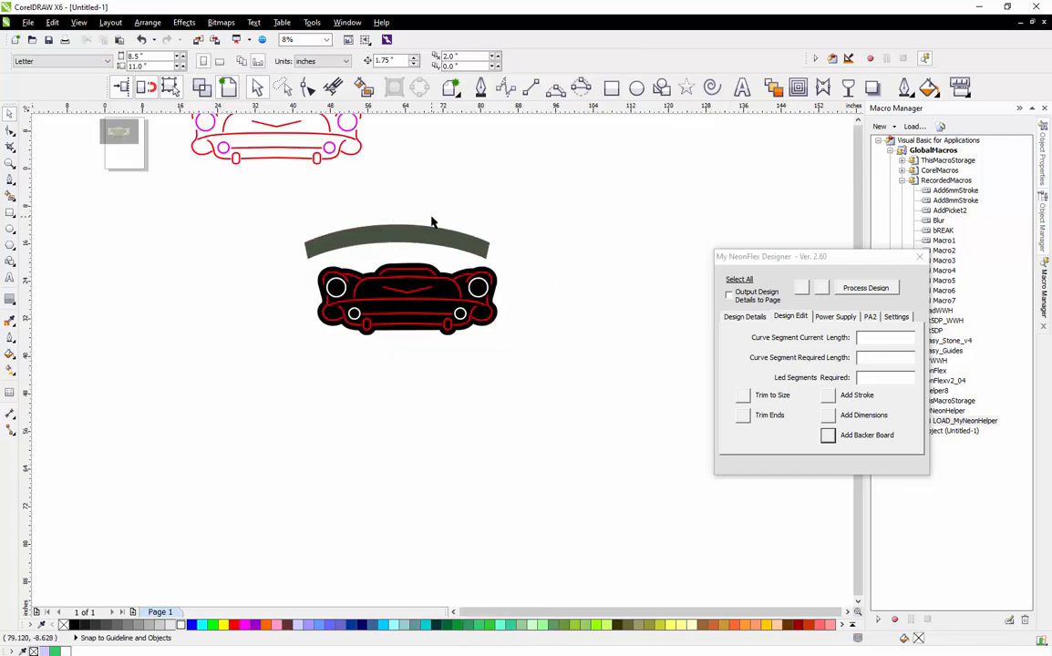
Draw a wide ellipse about 58.8 by 13.9 inches in the empty area below the car
{"action": "left_click", "coordinate": [636, 86]}
{"action": "left_click_drag", "start_coordinate": [275, 429], "coordinate": [559, 503]}
{"action": "scroll", "coordinate": [425, 458], "scroll_direction": "up", "scroll_amount": 1}
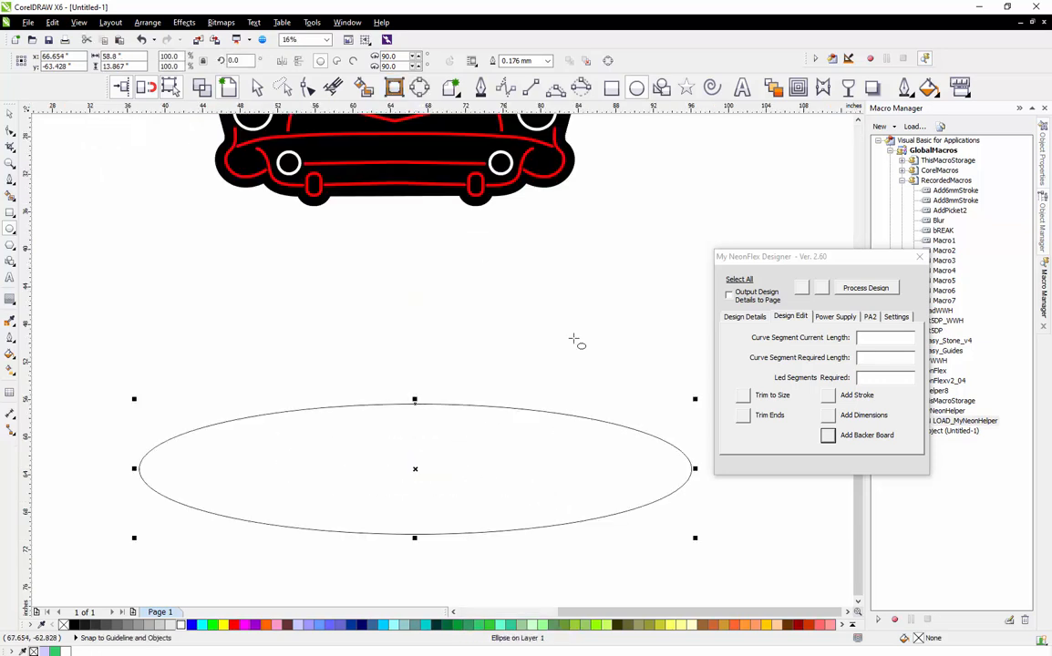
Add a single outward contour of about 4.6 inches to the ellipse and break the contour group apart
{"action": "left_click", "coordinate": [798, 86]}
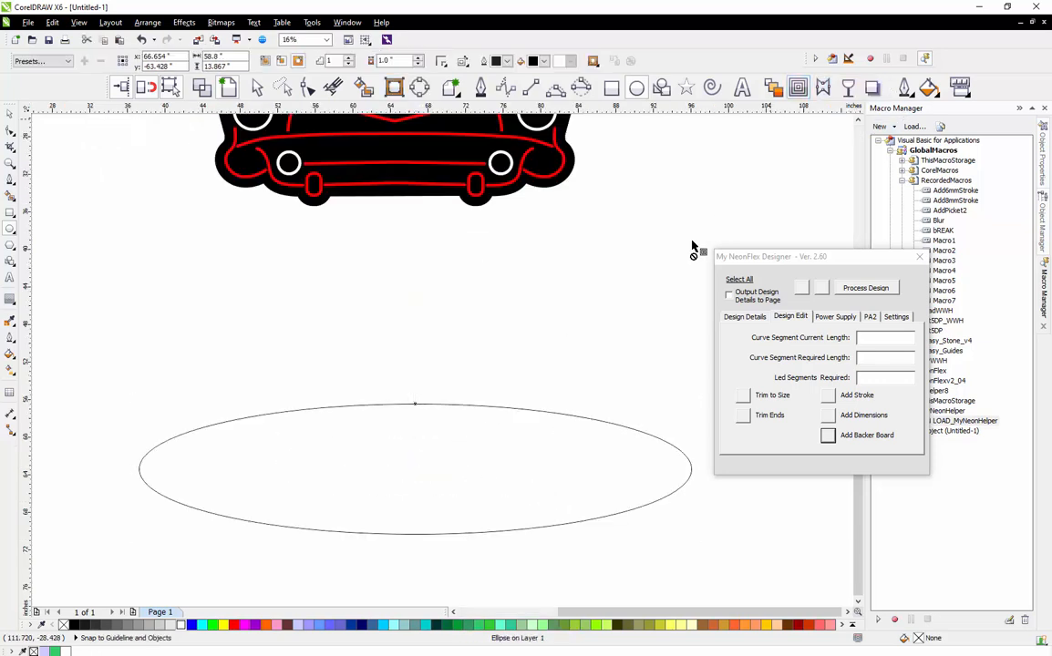
{"action": "left_click_drag", "start_coordinate": [547, 415], "coordinate": [579, 364]}
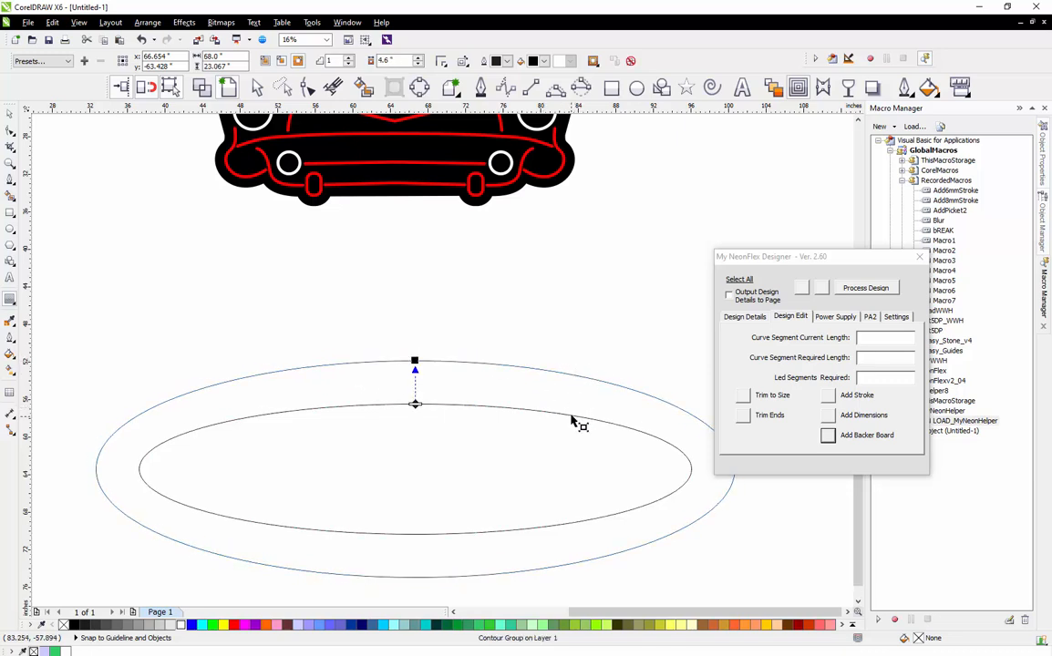
{"action": "right_click", "coordinate": [591, 384]}
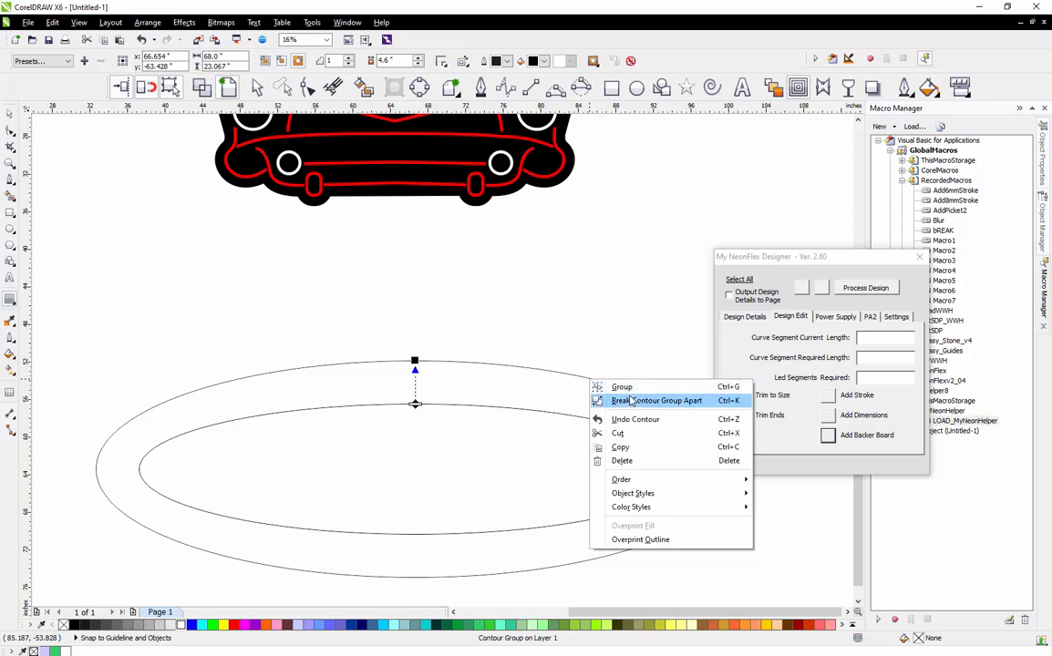
{"action": "left_click", "coordinate": [622, 401]}
{"action": "left_click", "coordinate": [491, 326]}
{"action": "scroll", "coordinate": [490, 324], "scroll_direction": "down", "scroll_amount": 1}
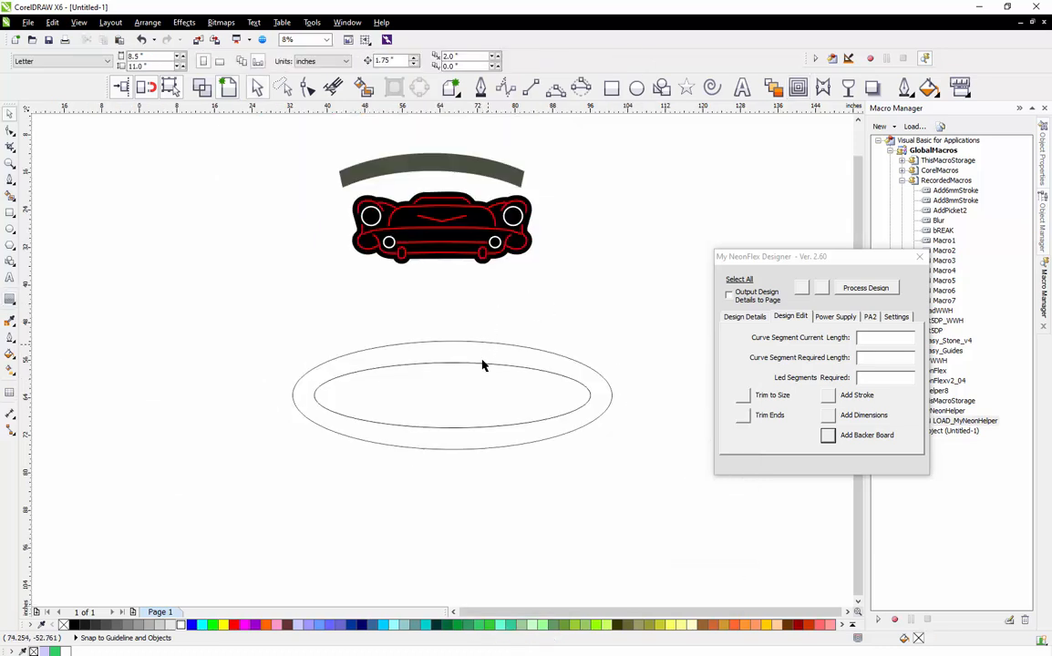
Draw a long rectangle about 84.5 by 6.7 inches below the ellipses and centre it horizontally on the inner ellipse
{"action": "key", "text": "F6"}
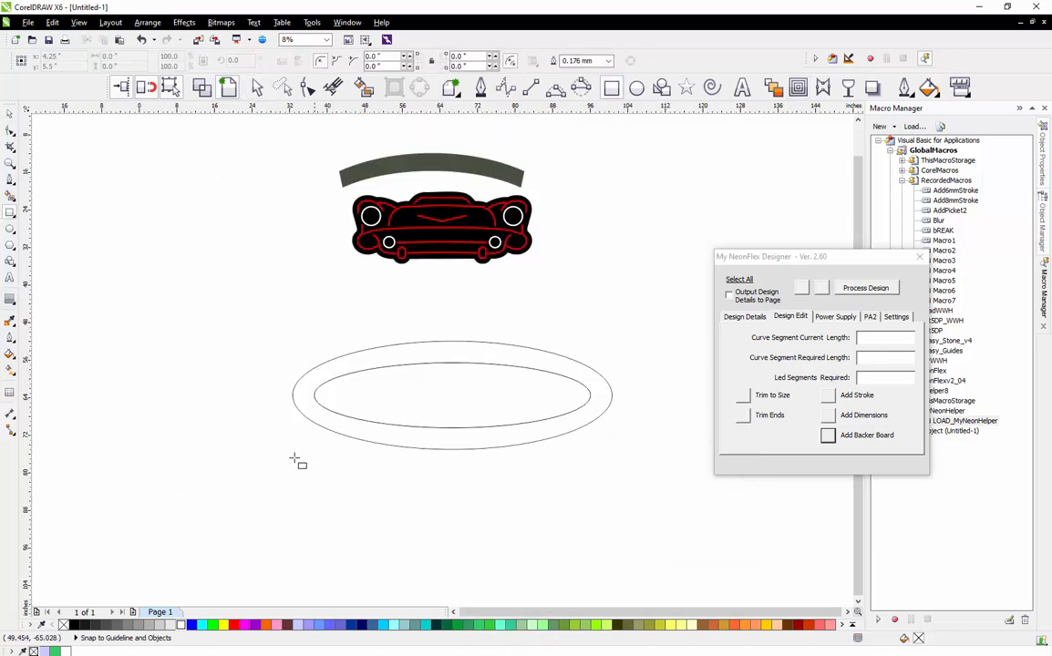
{"action": "left_click_drag", "start_coordinate": [258, 472], "coordinate": [656, 504]}
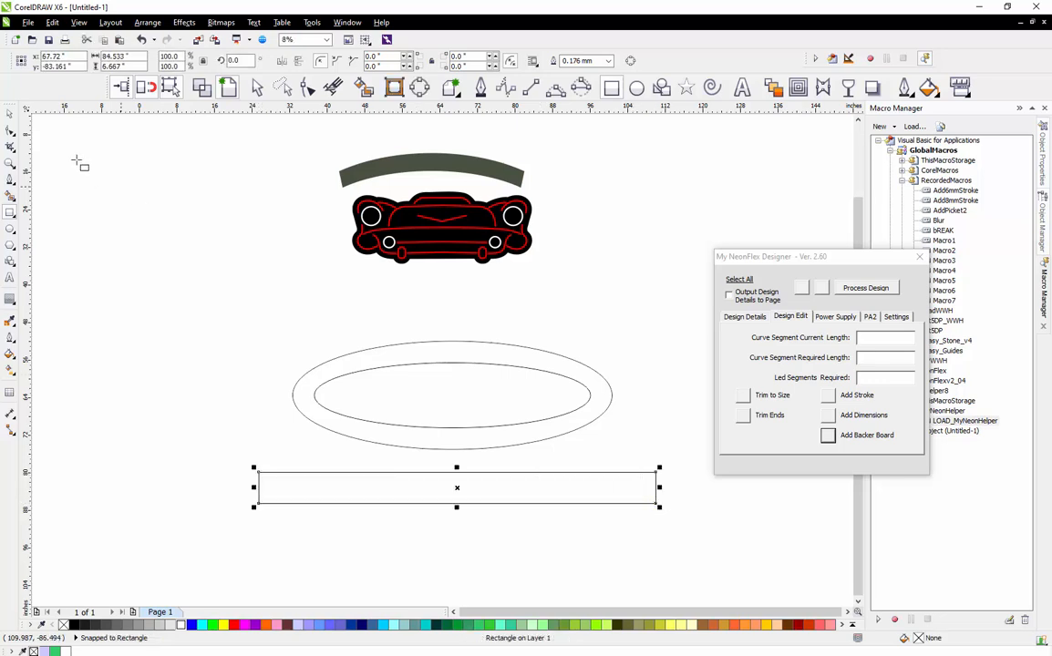
{"action": "left_click", "coordinate": [394, 427], "text": "shift"}
{"action": "key", "text": "c"}
{"action": "left_click", "coordinate": [436, 376]}
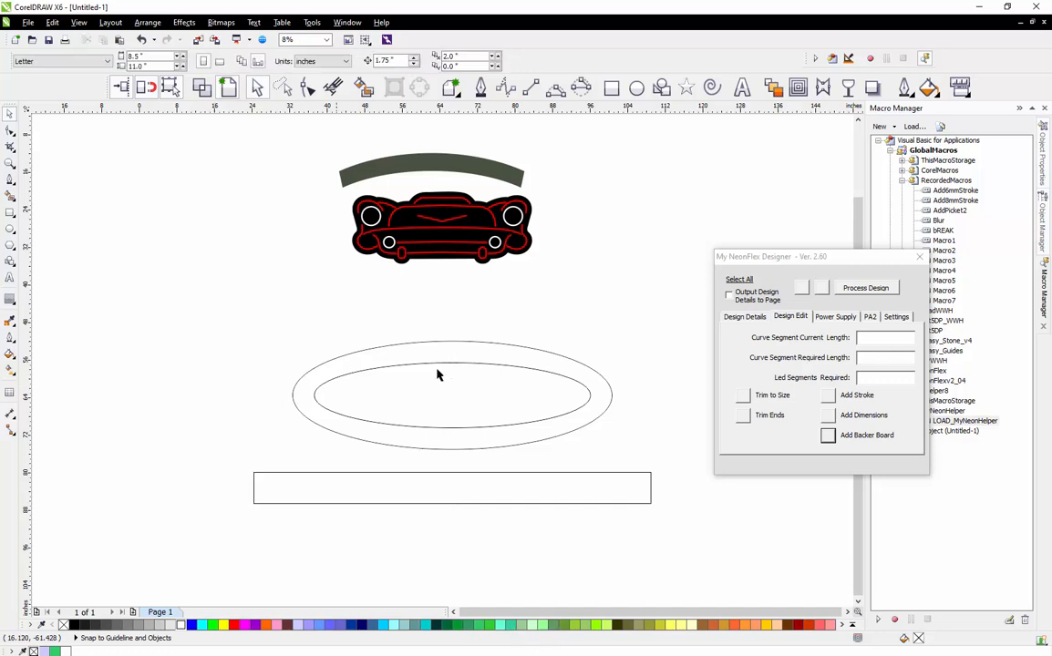
Draw a slanted line about 4.1 inches long joining the inner and outer ellipses at their upper right
{"action": "scroll", "coordinate": [499, 331], "scroll_direction": "up", "scroll_amount": 2}
{"action": "left_click", "coordinate": [530, 88]}
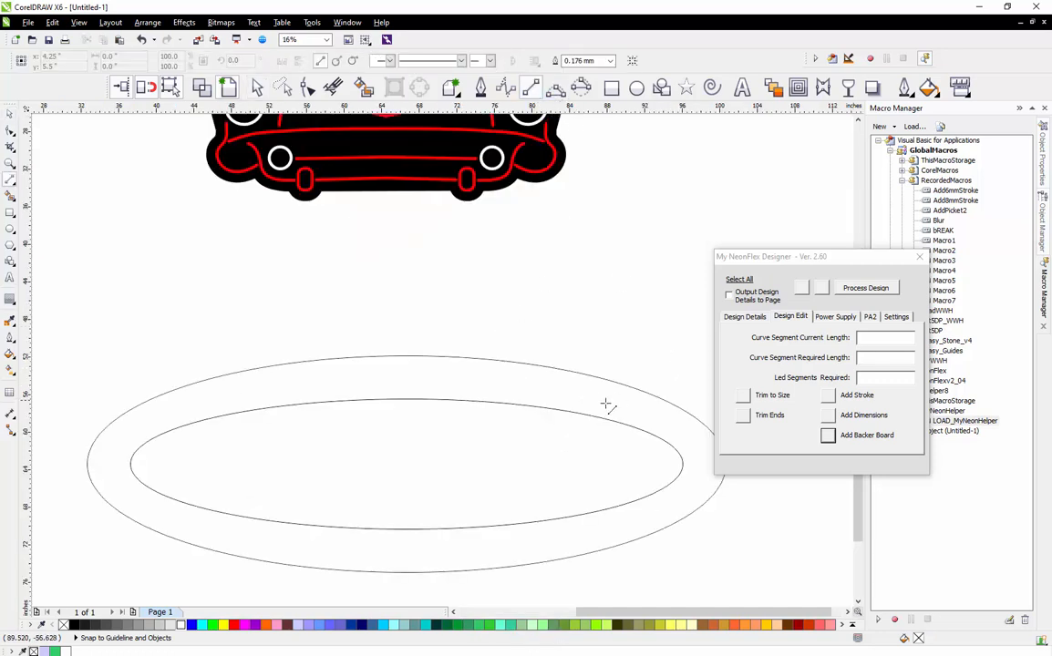
{"action": "left_click_drag", "start_coordinate": [603, 418], "coordinate": [617, 384]}
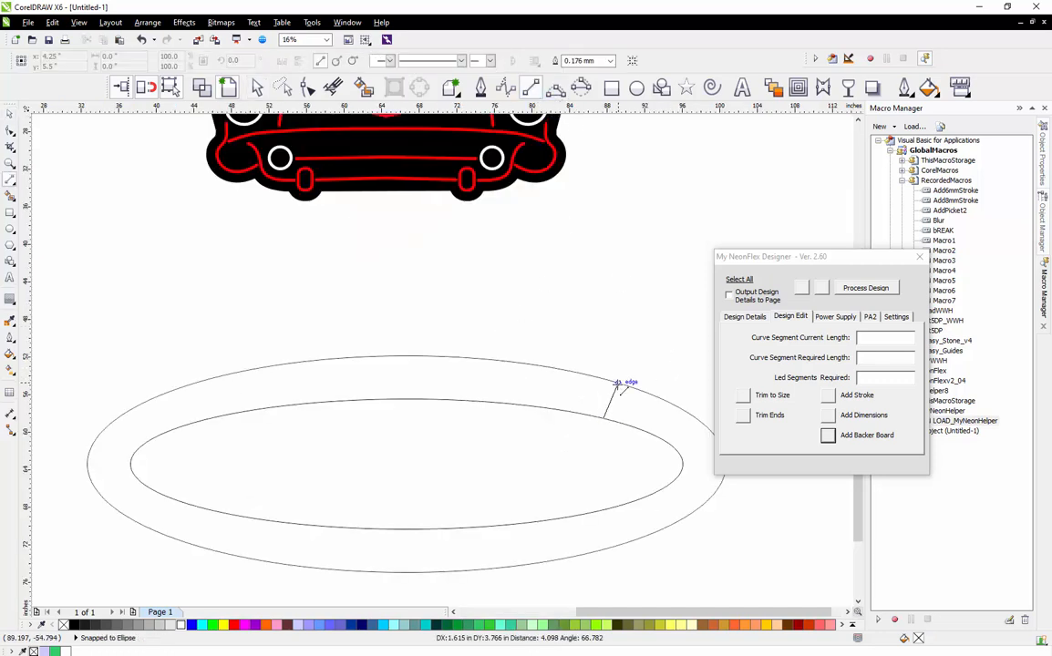
{"action": "scroll", "coordinate": [561, 336], "scroll_direction": "down", "scroll_amount": 1}
{"action": "left_click", "coordinate": [257, 87]}
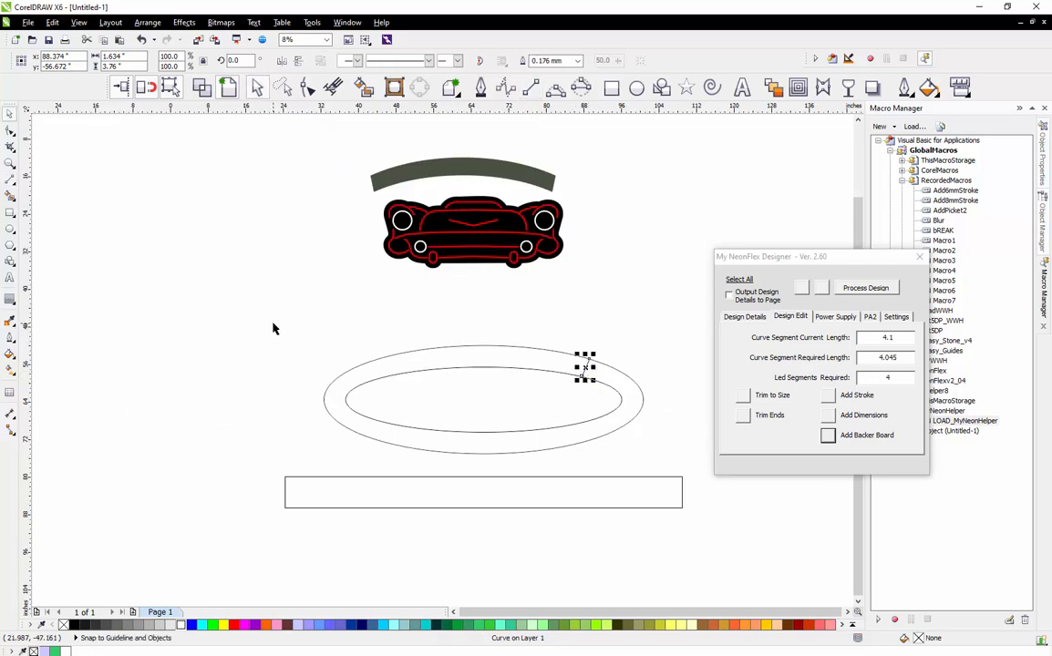
{"action": "left_click", "coordinate": [272, 324]}
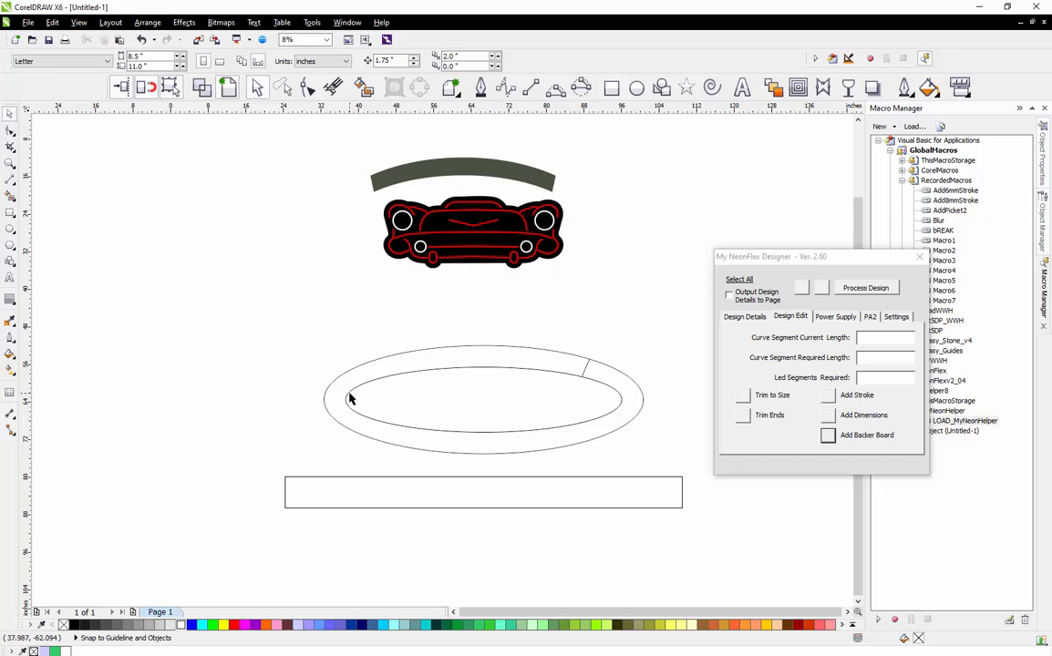
Mirror a copy of the slanted line horizontally to the ellipses' upper left, selecting the centred rectangle with it as the reference
{"action": "left_click", "coordinate": [584, 370]}
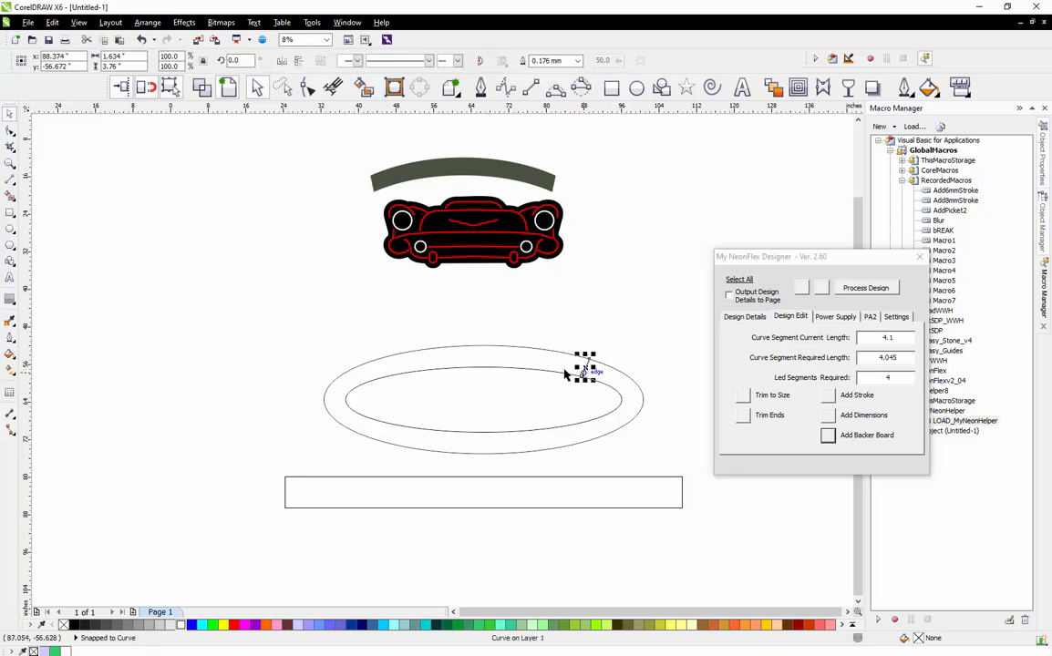
{"action": "left_click", "coordinate": [489, 493], "text": "shift"}
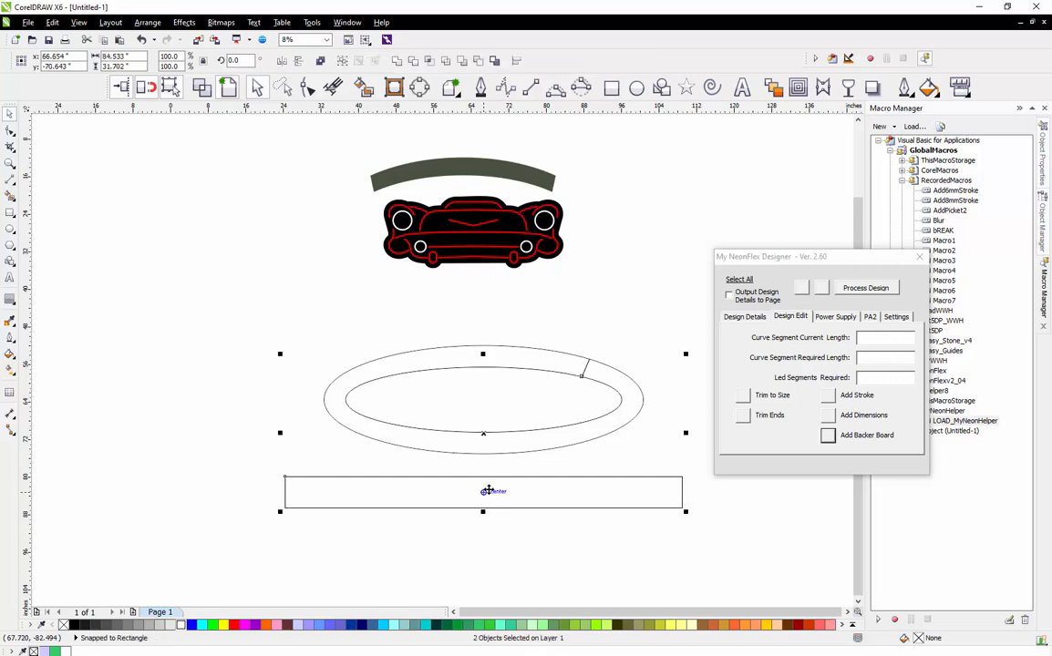
{"action": "left_click", "coordinate": [282, 62]}
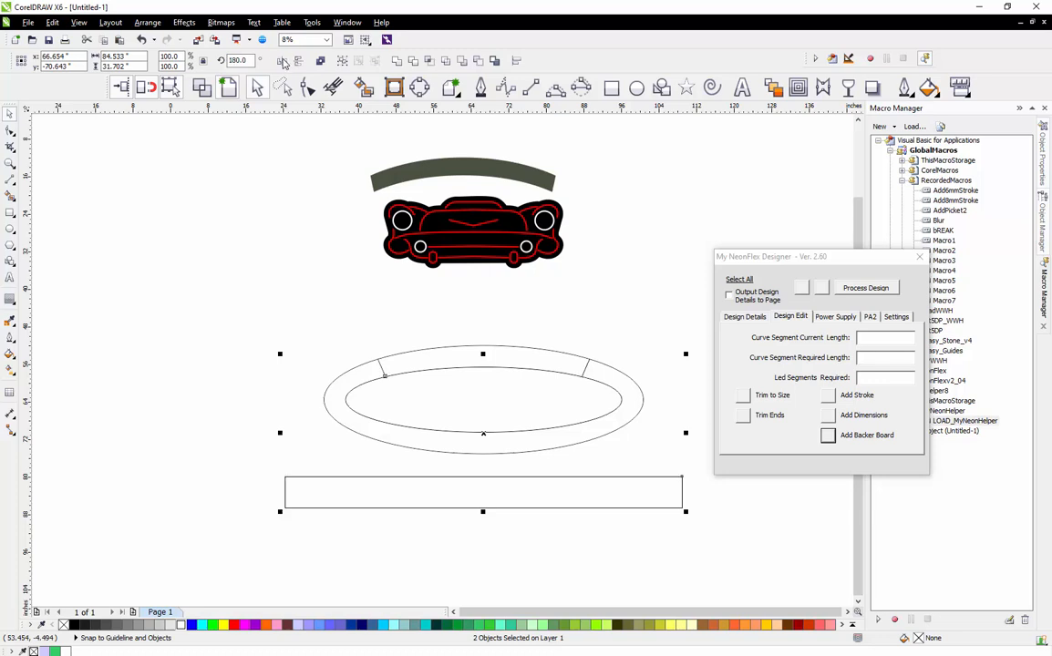
{"action": "left_click", "coordinate": [255, 284]}
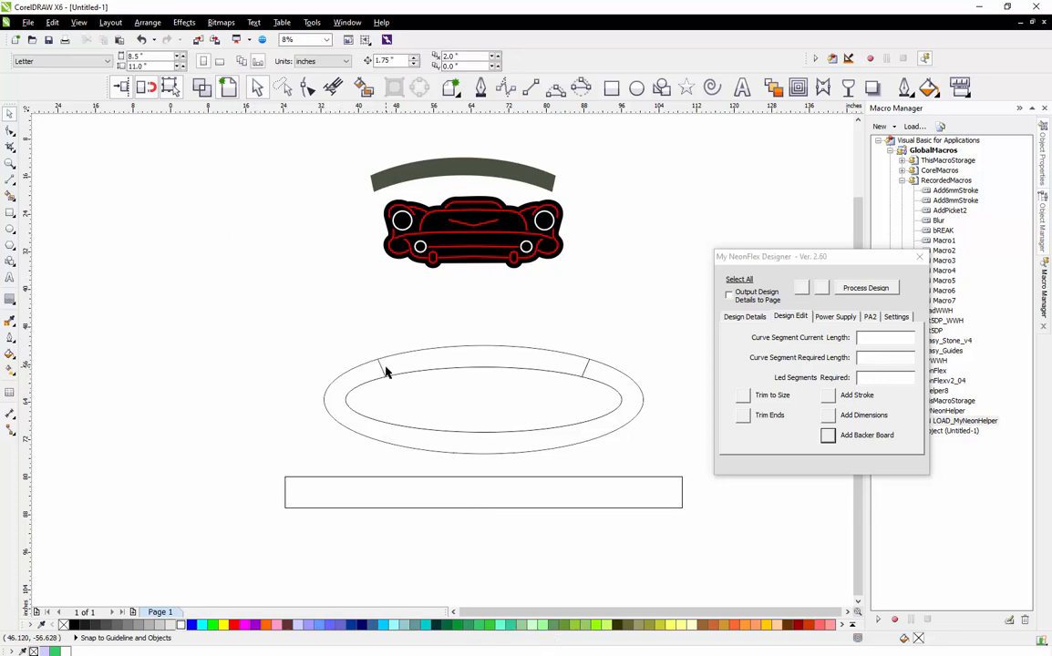
Smart-fill the upper band between the two slanted lines and move the resulting arch away from the ellipses, left of the car
{"action": "left_click", "coordinate": [363, 86]}
{"action": "left_click", "coordinate": [435, 357]}
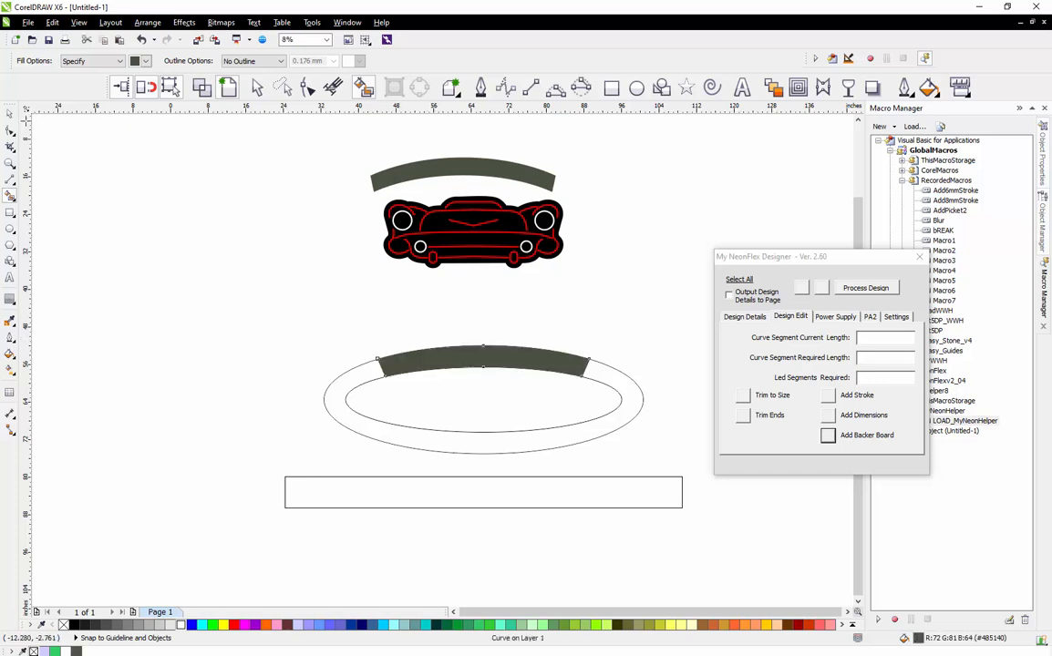
{"action": "left_click", "coordinate": [8, 115]}
{"action": "left_click_drag", "start_coordinate": [482, 352], "coordinate": [255, 274]}
{"action": "left_click", "coordinate": [169, 370]}
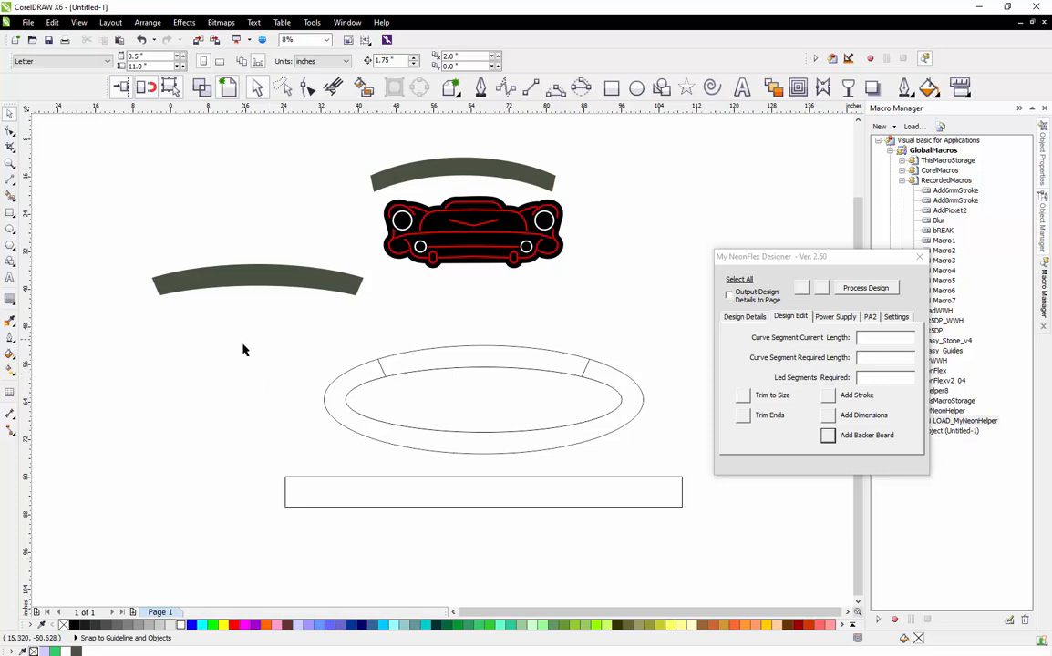
Delete the ellipses, slanted lines and rectangle, and move the new arch farther up and left of the car
{"action": "left_click_drag", "start_coordinate": [242, 349], "coordinate": [697, 536]}
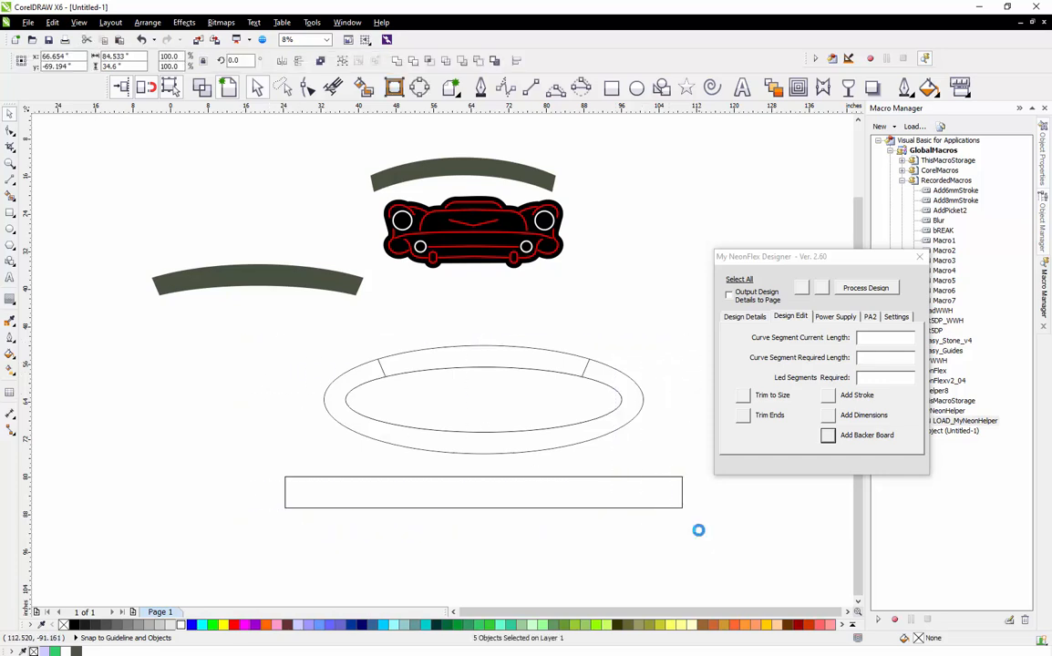
{"action": "key", "text": "Delete"}
{"action": "left_click_drag", "start_coordinate": [239, 272], "coordinate": [160, 162]}
{"action": "scroll", "coordinate": [258, 348], "scroll_direction": "down", "scroll_amount": 2}
{"action": "scroll", "coordinate": [233, 259], "scroll_direction": "up", "scroll_amount": 2}
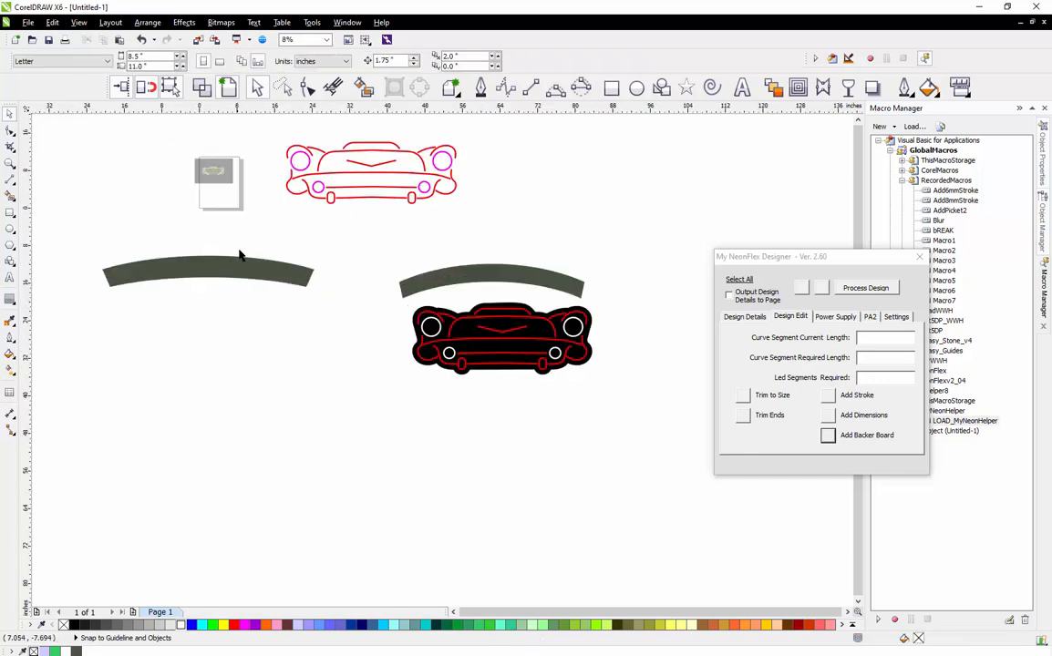
{"action": "scroll", "coordinate": [331, 322], "scroll_direction": "down", "scroll_amount": 2}
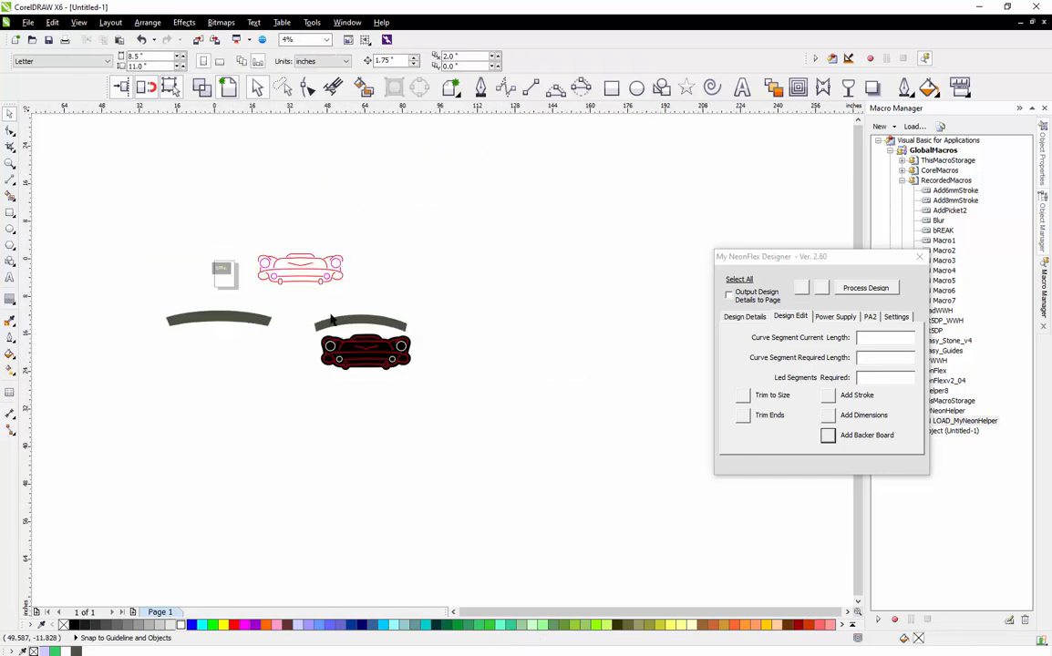
{"action": "scroll", "coordinate": [414, 307], "scroll_direction": "up", "scroll_amount": 2}
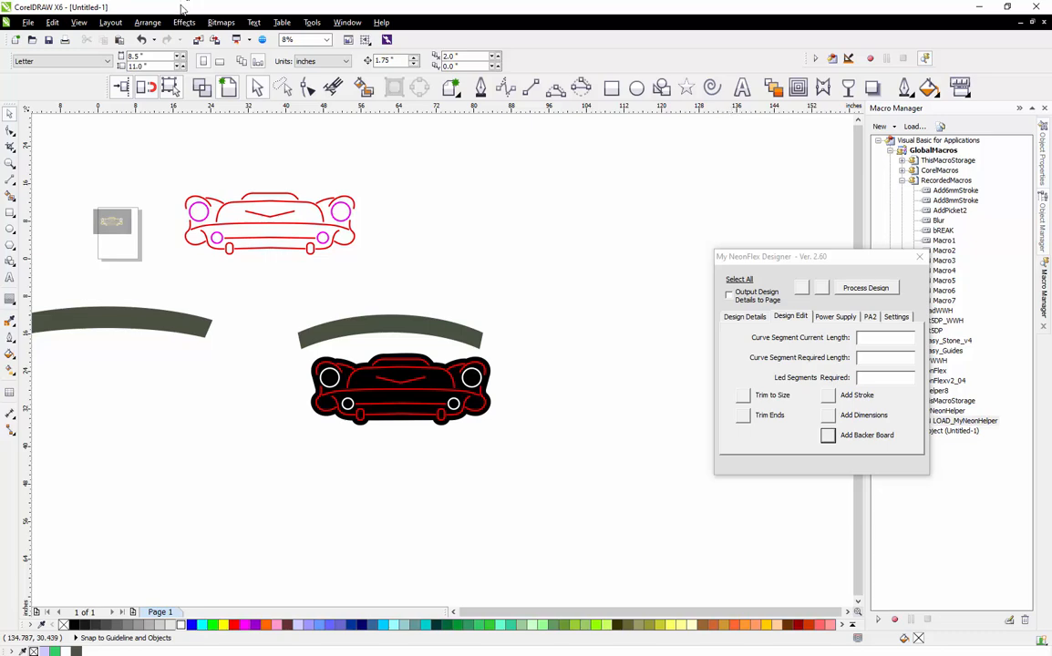
Import Neon - Arial.cdr and place the alphabet at its original size below and right of the black car
{"action": "left_click", "coordinate": [198, 42]}
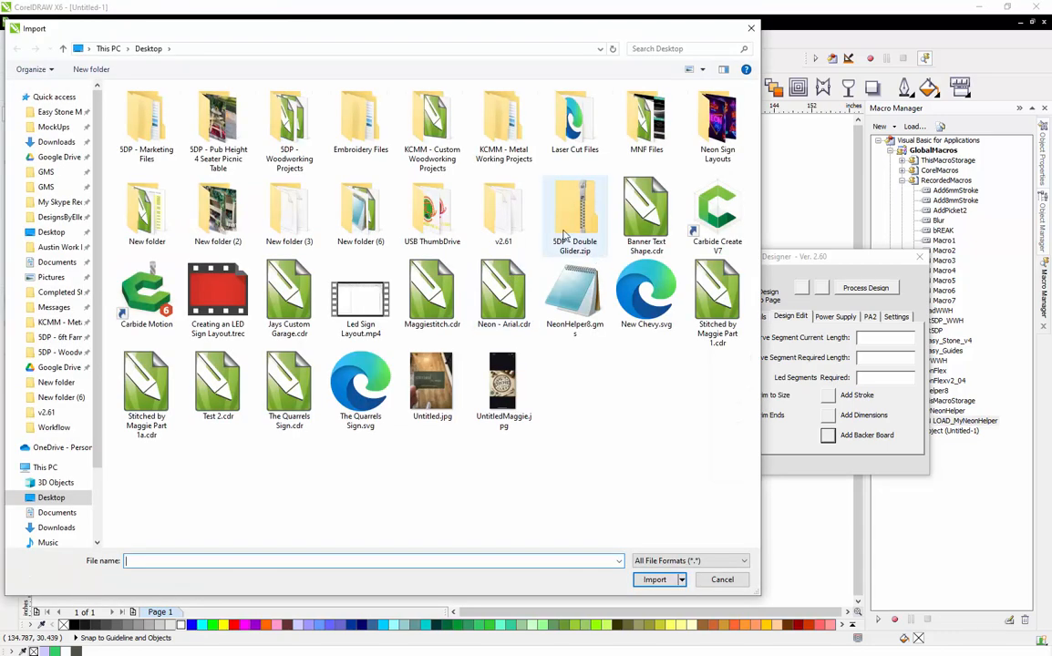
{"action": "left_click", "coordinate": [507, 297]}
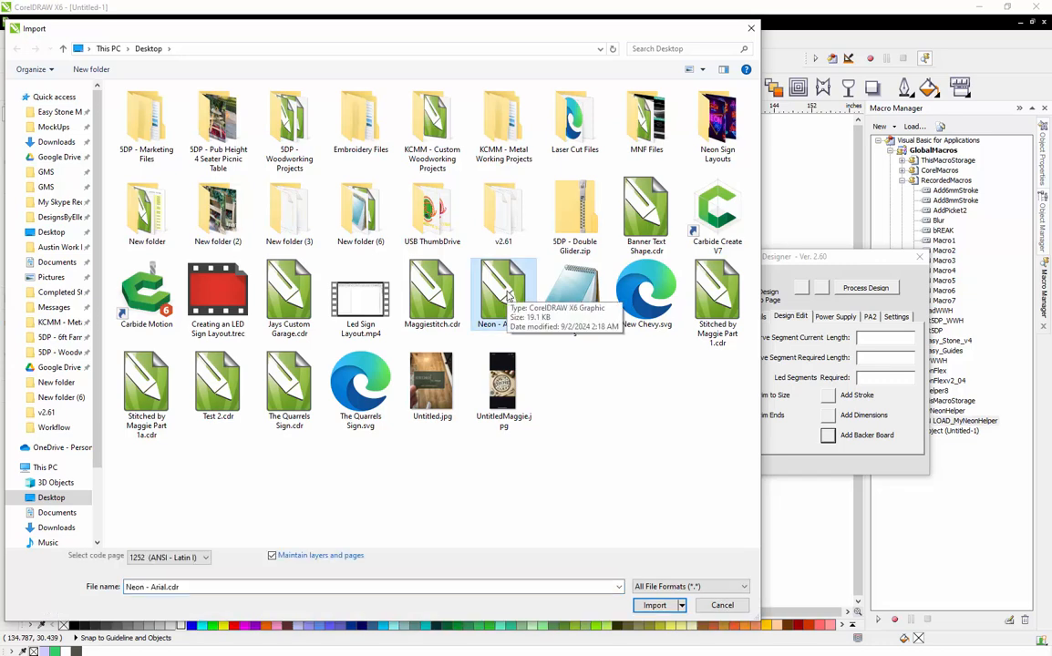
{"action": "double_click", "coordinate": [506, 296]}
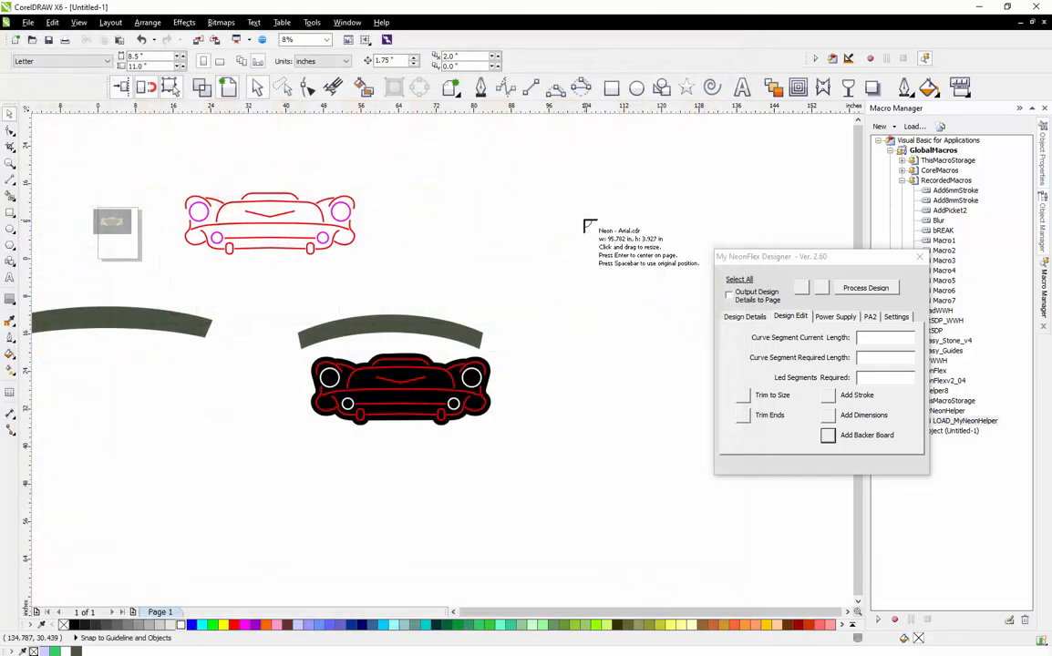
{"action": "scroll", "coordinate": [333, 345], "scroll_direction": "down", "scroll_amount": 1}
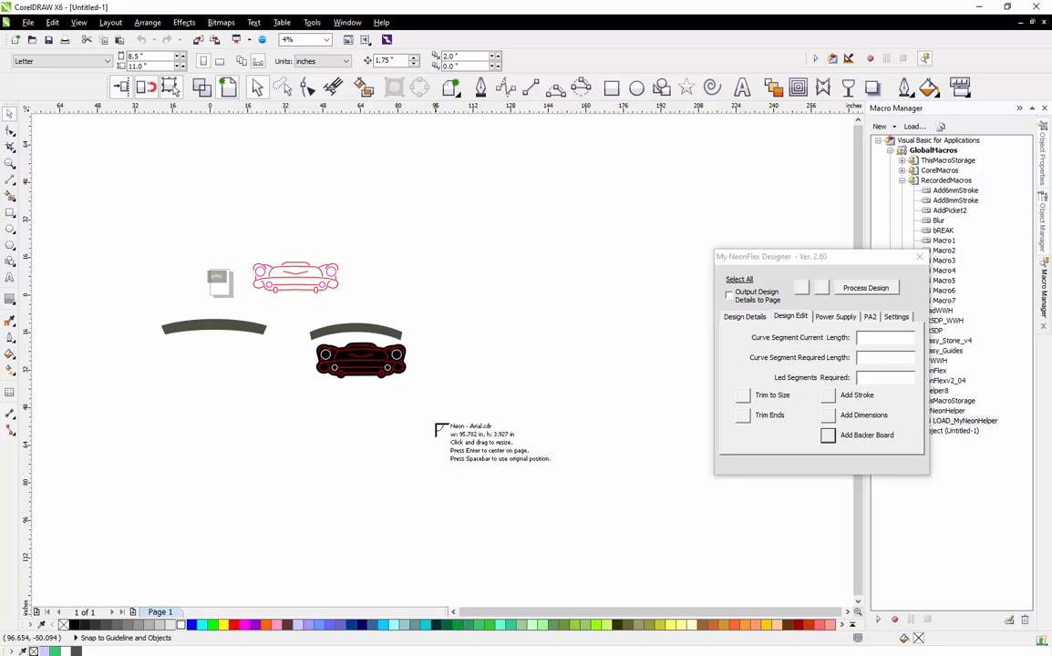
{"action": "left_click", "coordinate": [430, 429]}
{"action": "left_click", "coordinate": [492, 456]}
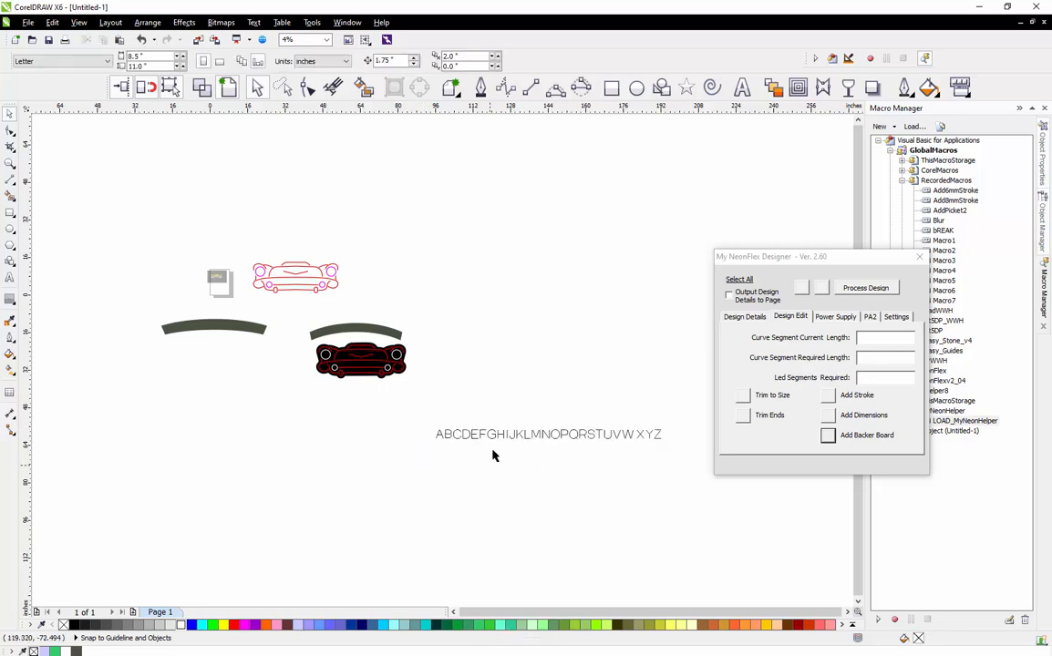
Ungroup the imported alphabet into individual letters
{"action": "scroll", "coordinate": [493, 456], "scroll_direction": "up", "scroll_amount": 1}
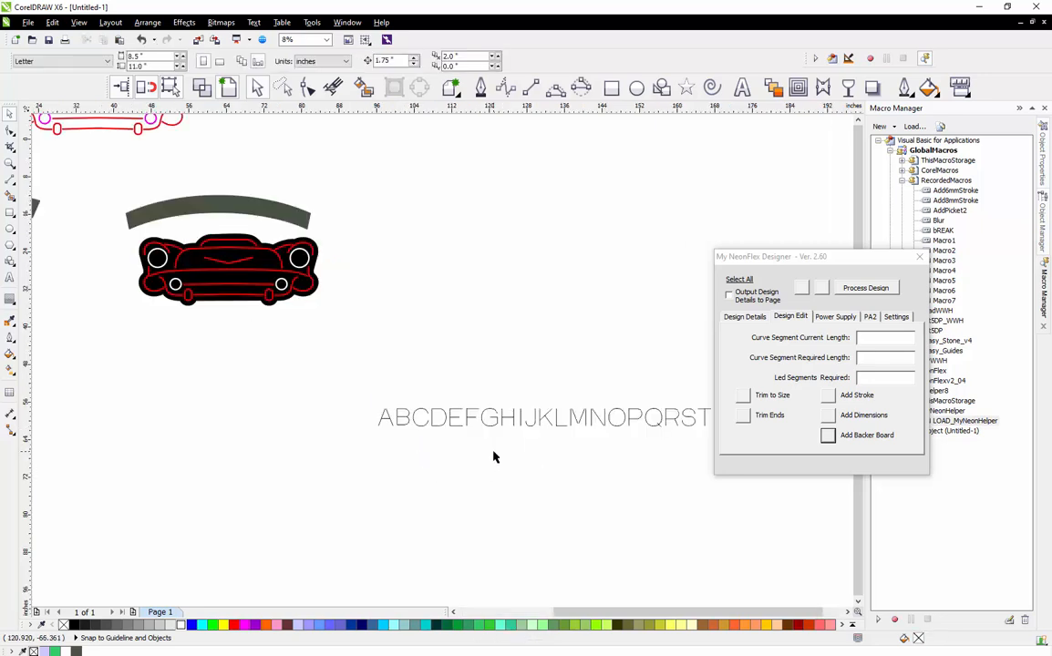
{"action": "left_click", "coordinate": [444, 428]}
{"action": "right_click", "coordinate": [446, 425]}
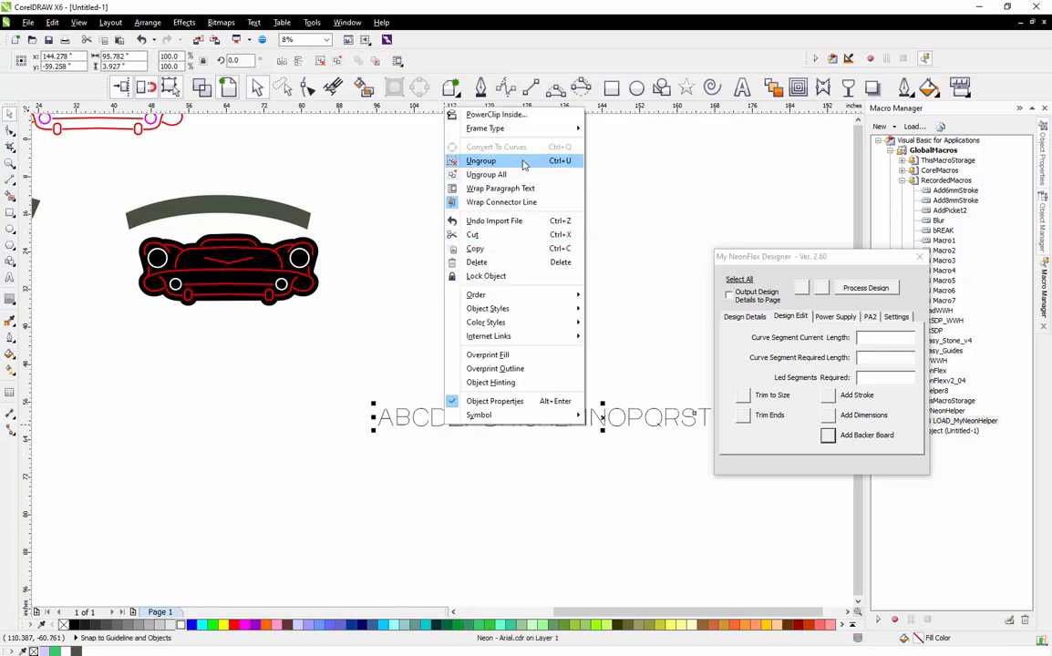
{"action": "left_click", "coordinate": [522, 164]}
{"action": "left_click", "coordinate": [385, 458]}
Copy the letter C from the alphabet straight across to the empty area below and left of the car
{"action": "scroll", "coordinate": [383, 454], "scroll_direction": "up", "scroll_amount": 1}
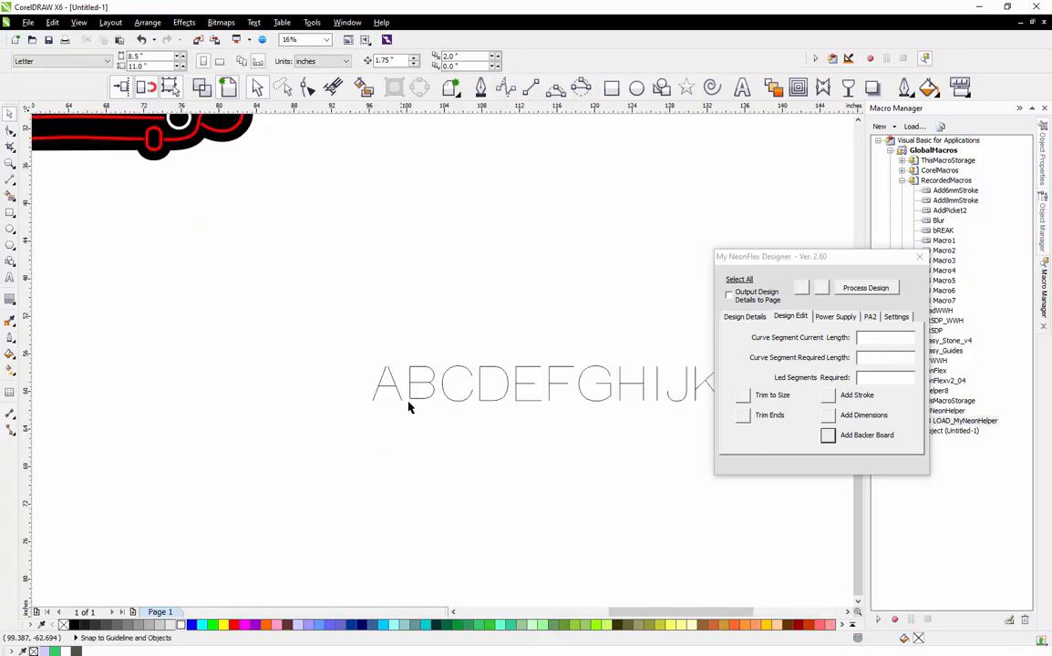
{"action": "left_click", "coordinate": [450, 373]}
{"action": "scroll", "coordinate": [470, 438], "scroll_direction": "down", "scroll_amount": 1}
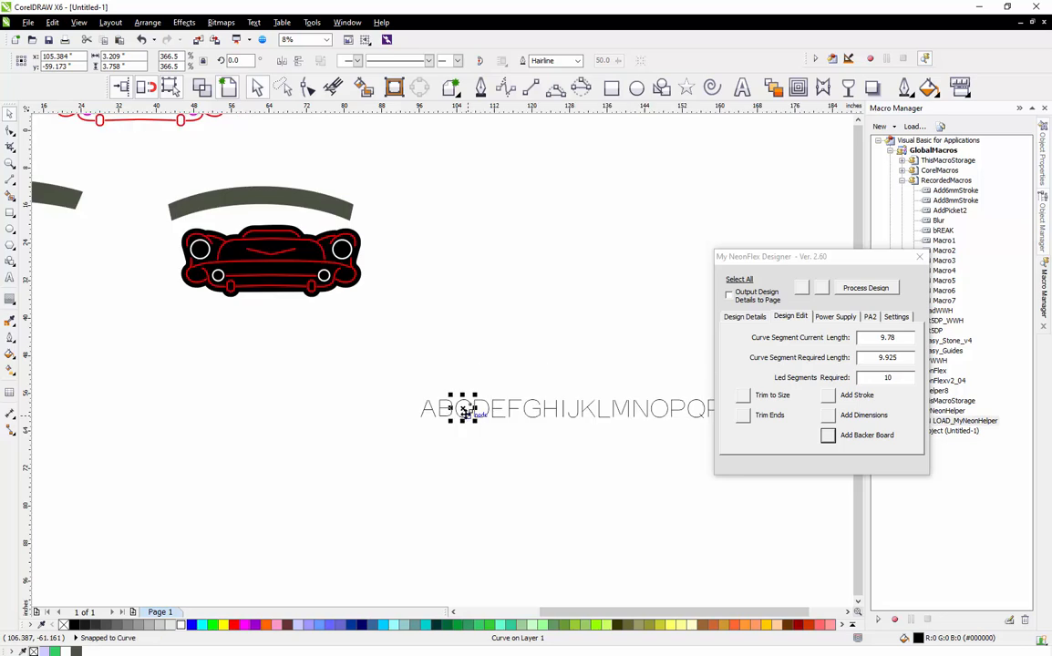
{"action": "left_click_drag", "start_coordinate": [450, 413], "coordinate": [113, 469]}
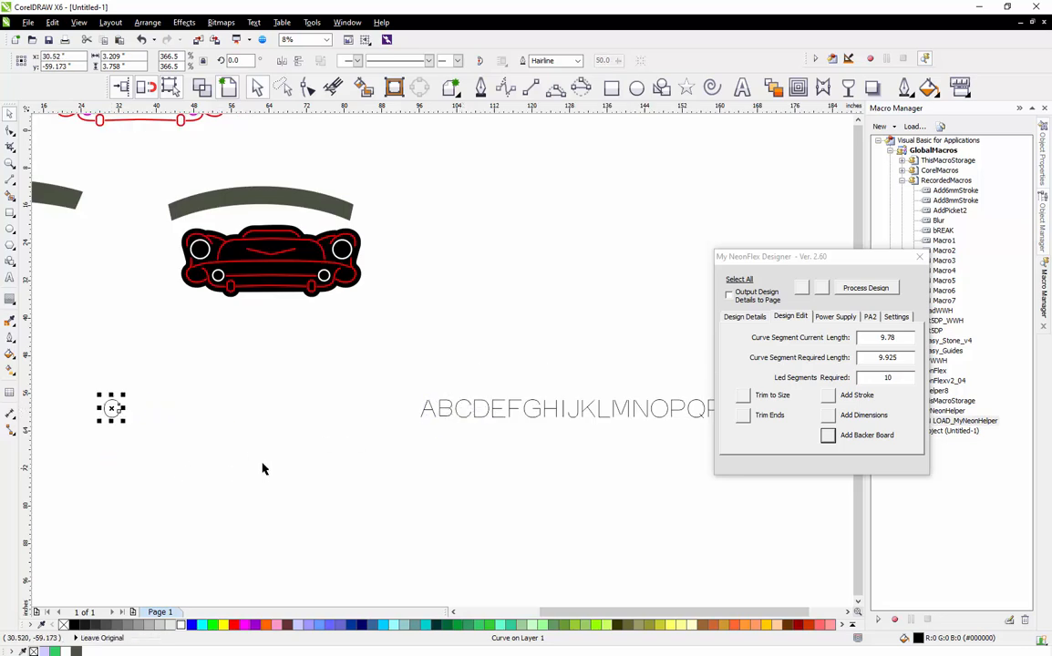
{"action": "scroll", "coordinate": [240, 434], "scroll_direction": "down", "scroll_amount": 1}
{"action": "scroll", "coordinate": [540, 434], "scroll_direction": "up", "scroll_amount": 1}
Copy the letters U and S from the alphabet into the word row below the car, following the C
{"action": "double_click", "coordinate": [592, 412]}
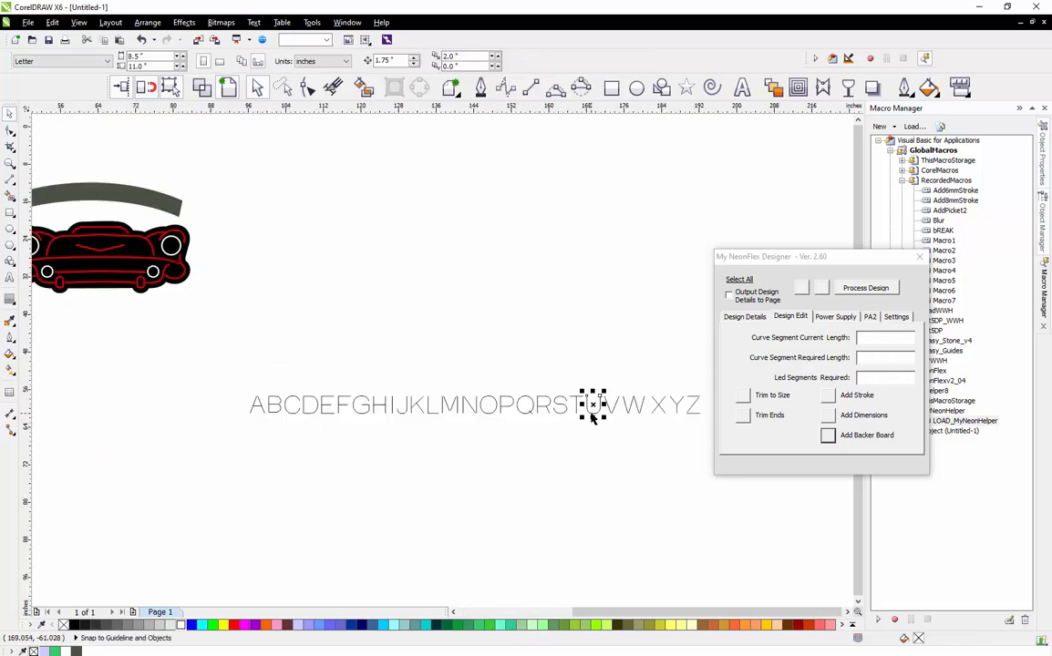
{"action": "key", "text": "space"}
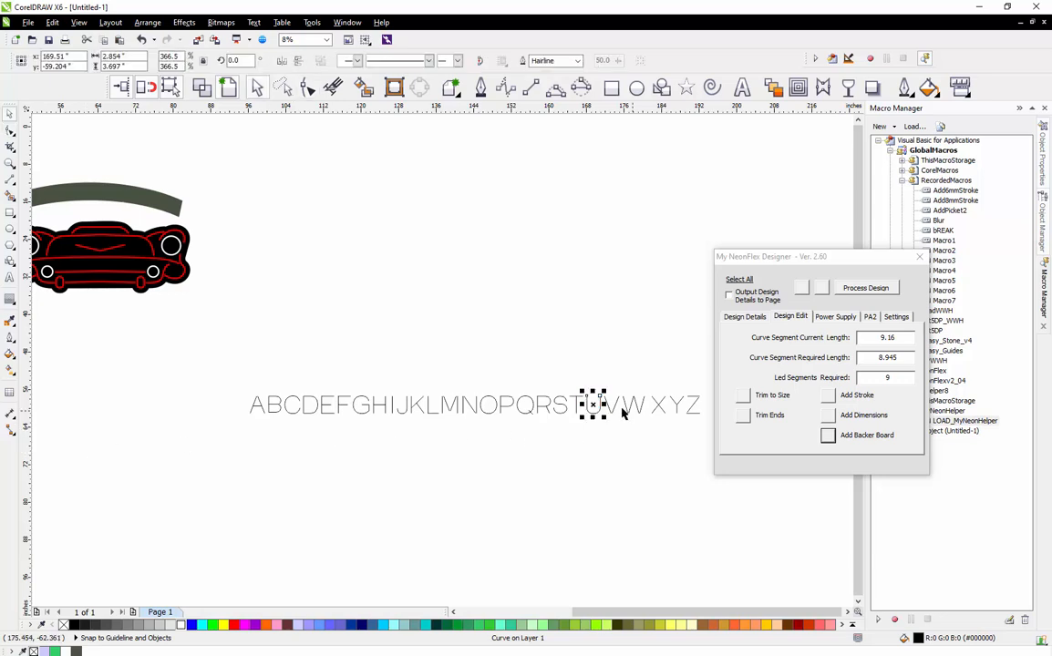
{"action": "left_click_drag", "start_coordinate": [184, 415], "coordinate": [68, 422]}
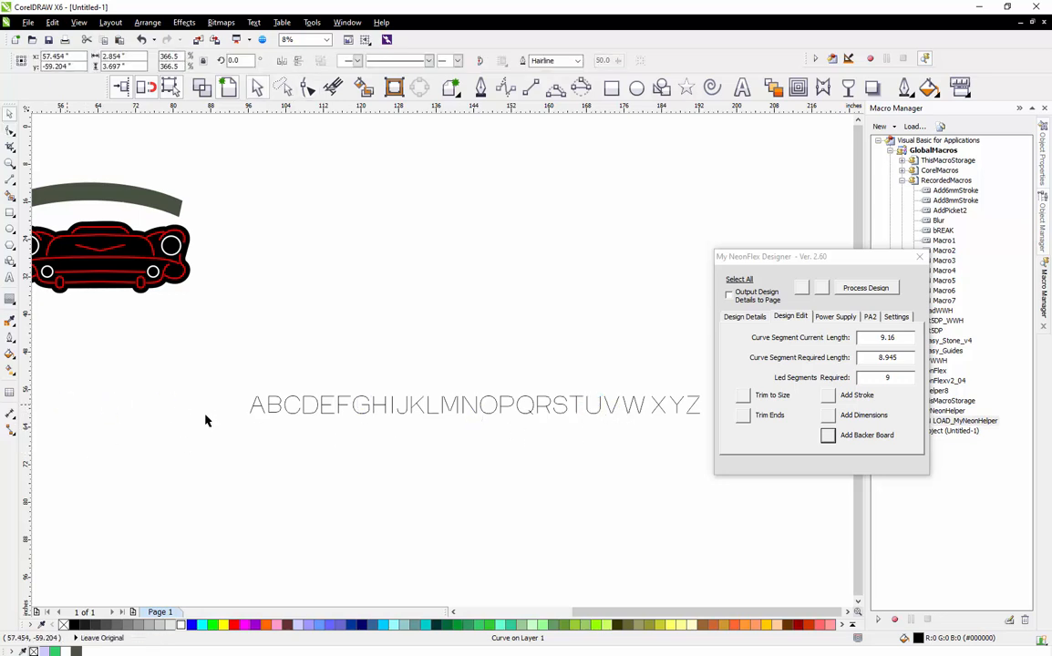
{"action": "left_click", "coordinate": [559, 408]}
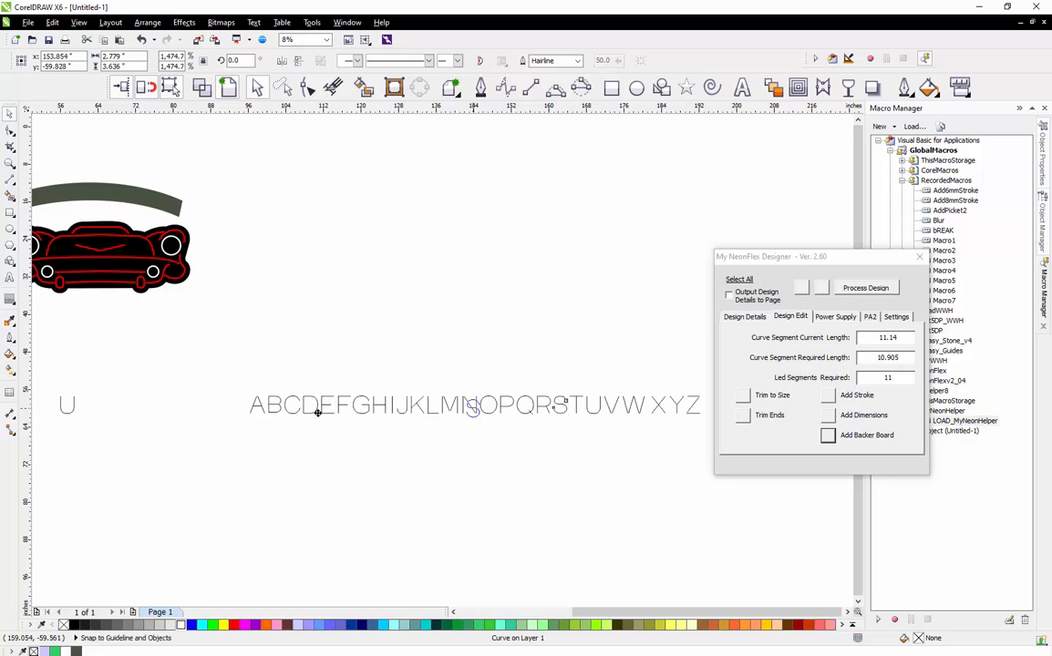
{"action": "left_click_drag", "start_coordinate": [317, 413], "coordinate": [100, 417]}
{"action": "left_click", "coordinate": [565, 388]}
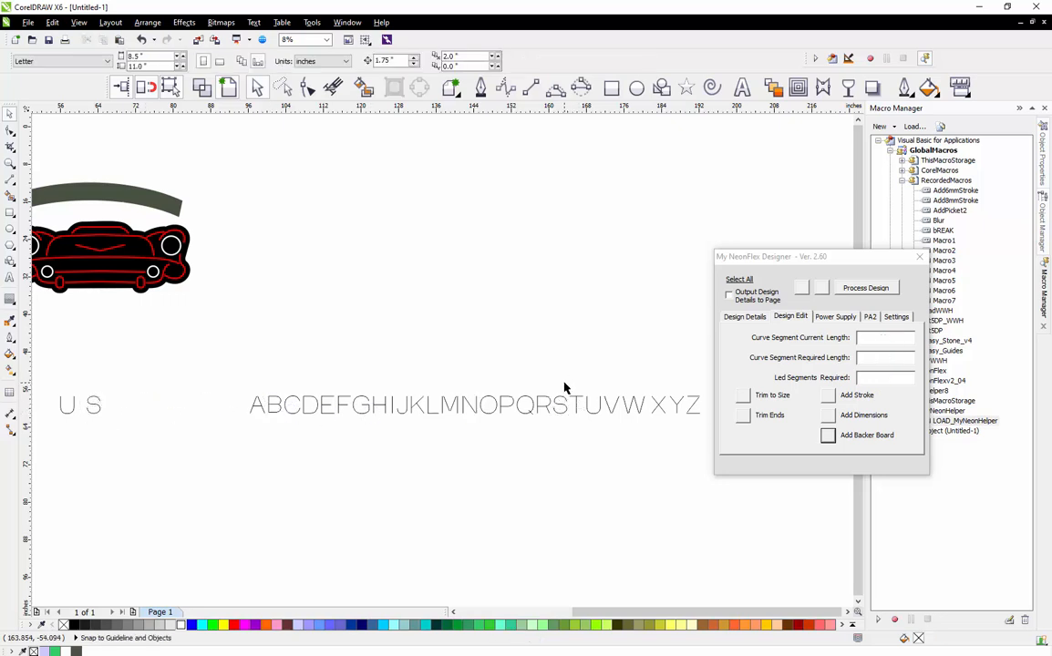
Copy the letters T, O and M from the alphabet to follow the S, completing the letters of CUSTOM
{"action": "left_click_drag", "start_coordinate": [586, 439], "coordinate": [585, 437]}
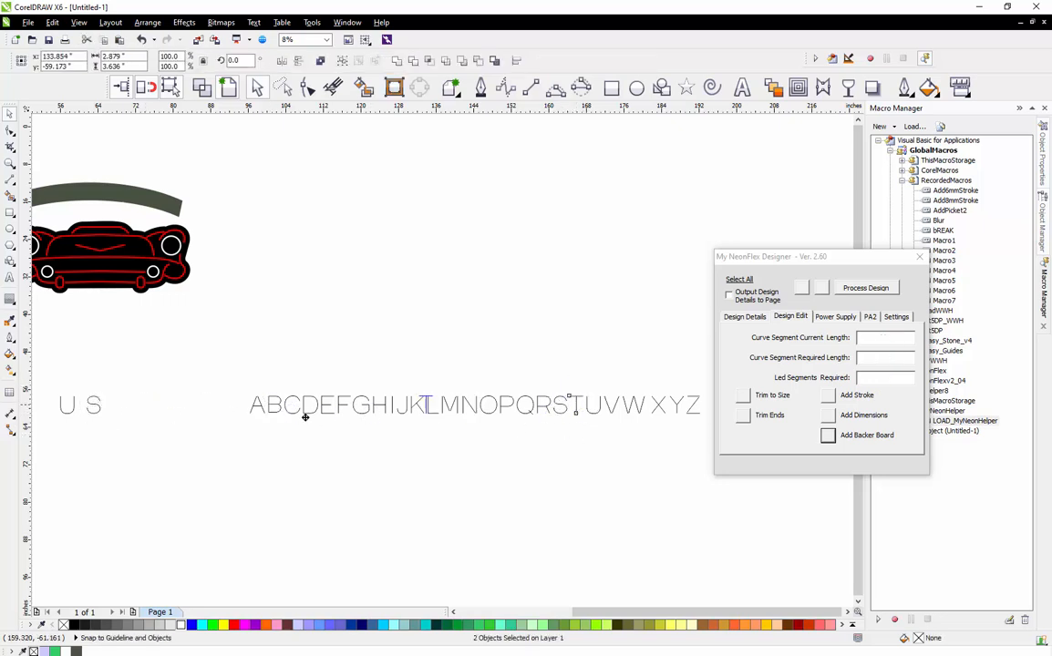
{"action": "left_click_drag", "start_coordinate": [108, 424], "coordinate": [116, 426]}
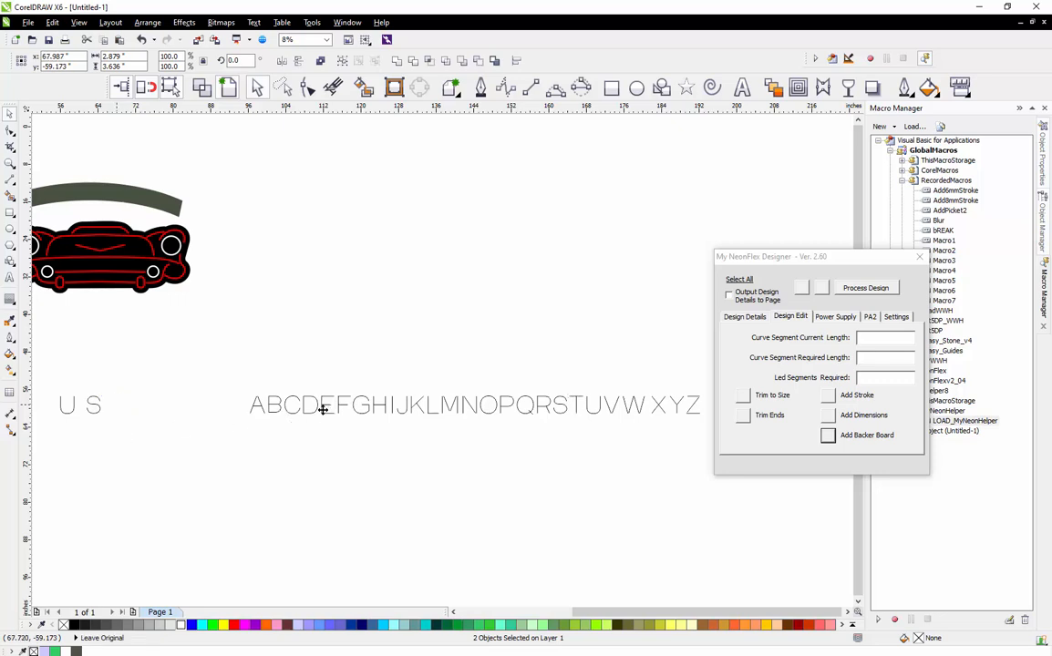
{"action": "left_click", "coordinate": [490, 412]}
{"action": "left_click_drag", "start_coordinate": [489, 405], "coordinate": [137, 448]}
{"action": "left_click", "coordinate": [208, 469]}
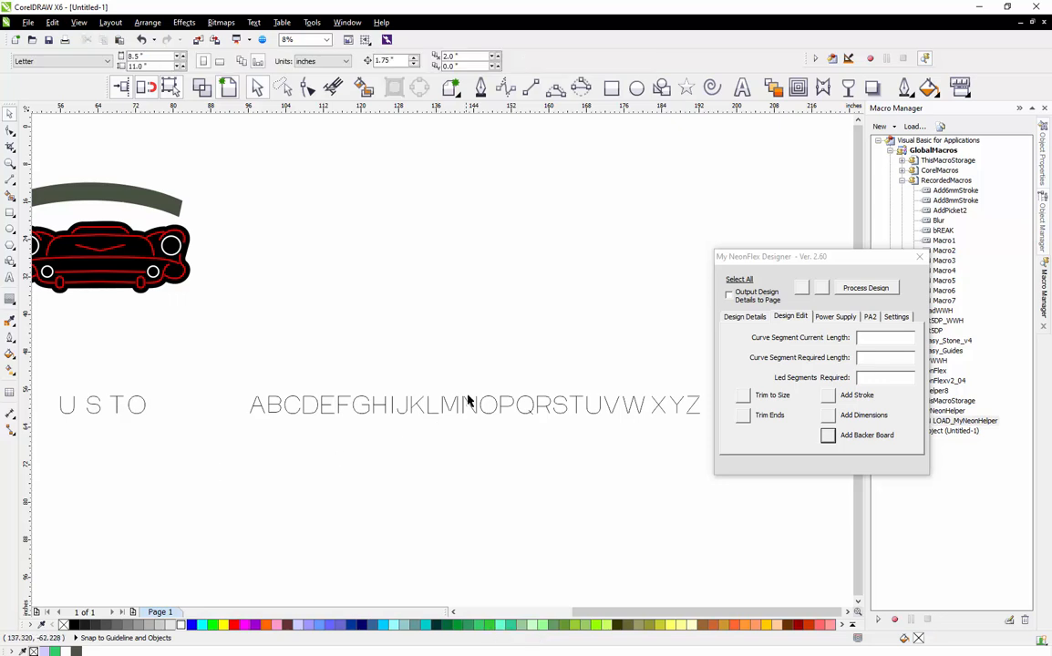
{"action": "left_click_drag", "start_coordinate": [438, 384], "coordinate": [164, 458]}
{"action": "left_click", "coordinate": [268, 470]}
{"action": "scroll", "coordinate": [326, 387], "scroll_direction": "down", "scroll_amount": 2}
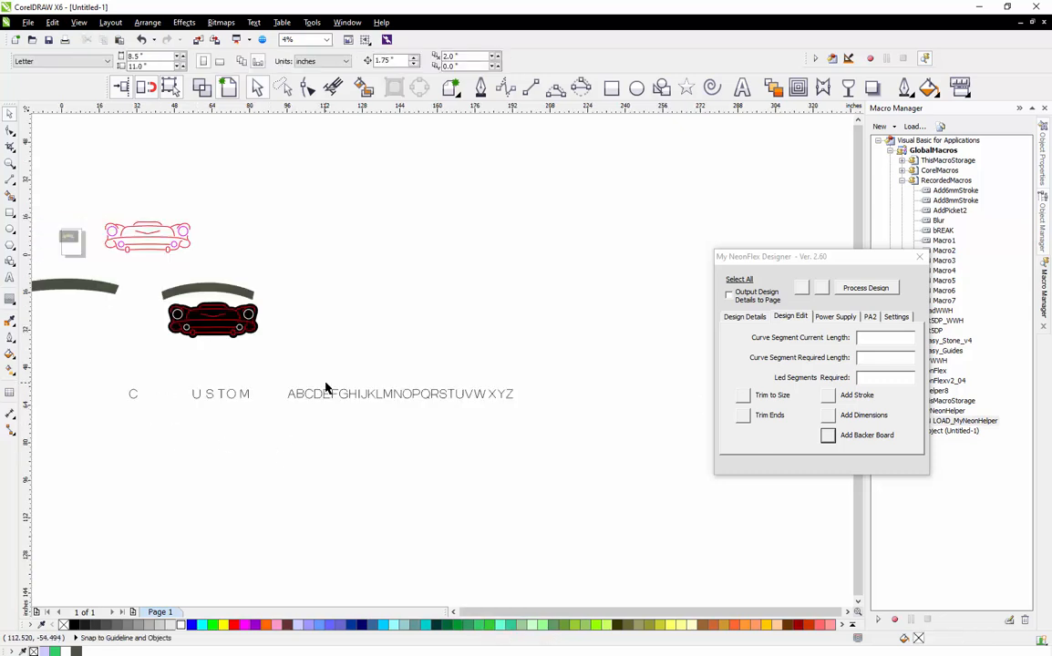
{"action": "scroll", "coordinate": [295, 409], "scroll_direction": "up", "scroll_amount": 2}
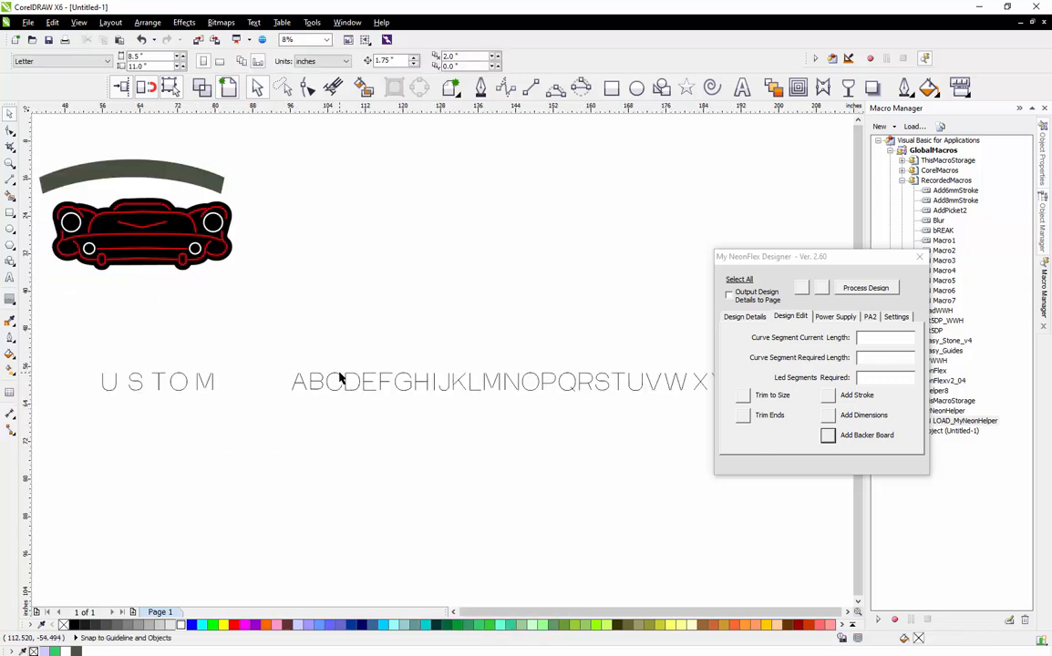
{"action": "scroll", "coordinate": [365, 376], "scroll_direction": "down", "scroll_amount": 2}
{"action": "scroll", "coordinate": [352, 376], "scroll_direction": "up", "scroll_amount": 2}
{"action": "scroll", "coordinate": [341, 372], "scroll_direction": "down", "scroll_amount": 2}
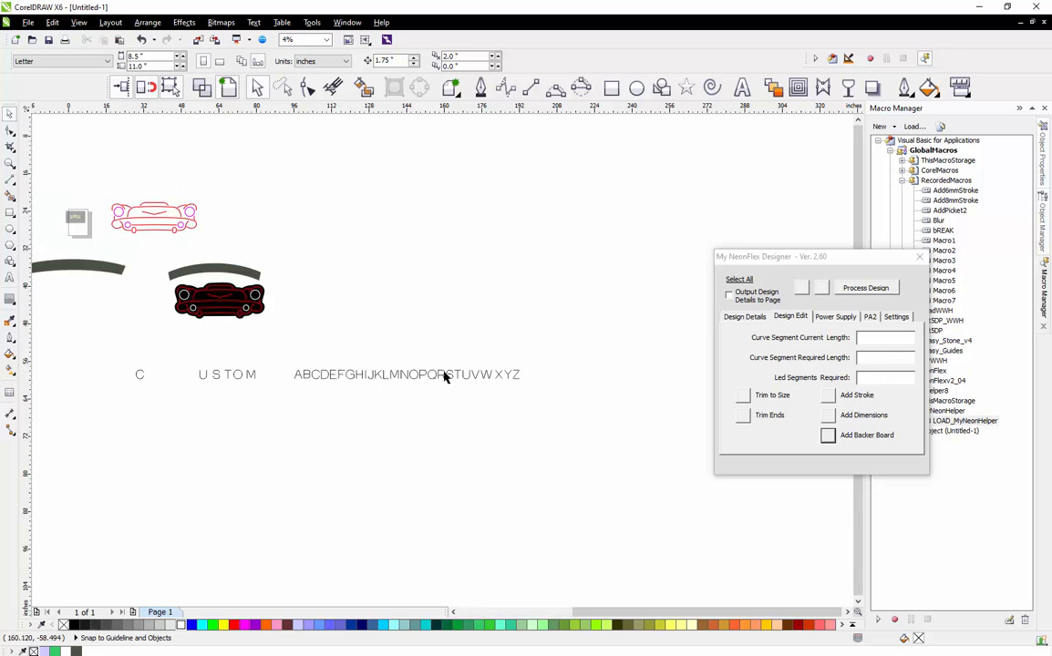
Copy the letters G, A and R from the alphabet straight across to the empty area beyond the Z
{"action": "scroll", "coordinate": [446, 376], "scroll_direction": "up", "scroll_amount": 2}
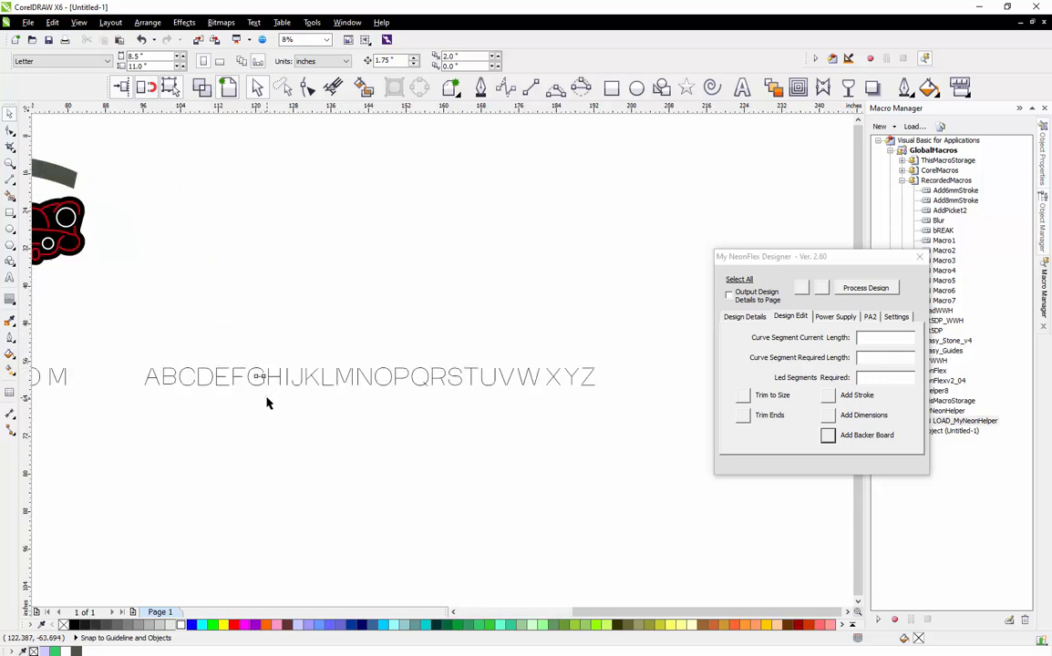
{"action": "left_click_drag", "start_coordinate": [262, 398], "coordinate": [638, 397]}
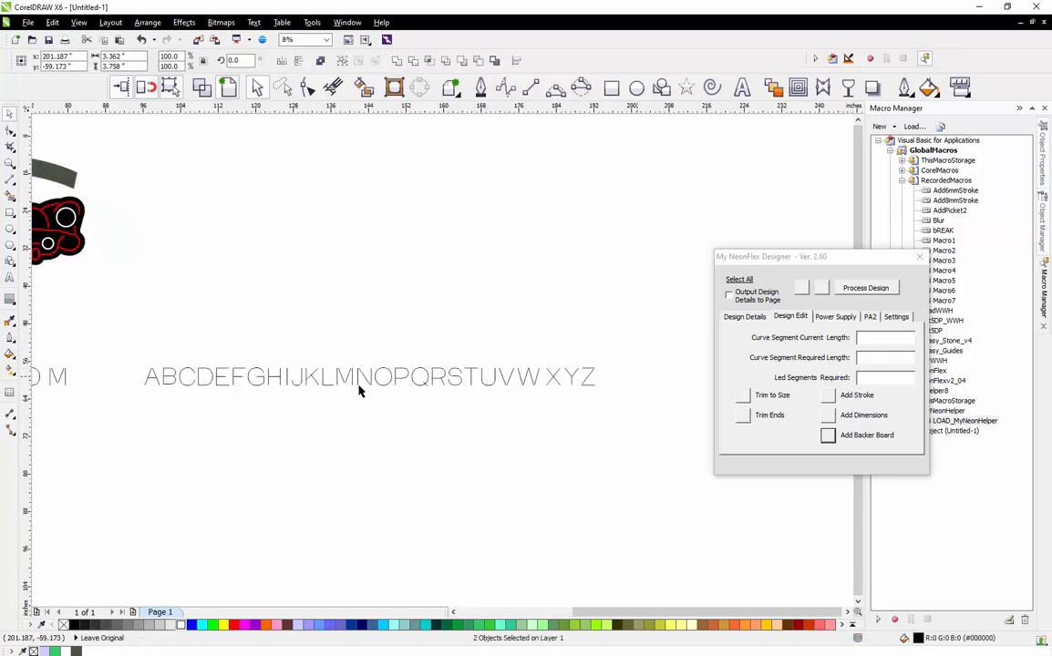
{"action": "left_click_drag", "start_coordinate": [116, 365], "coordinate": [653, 391]}
{"action": "left_click", "coordinate": [434, 404]}
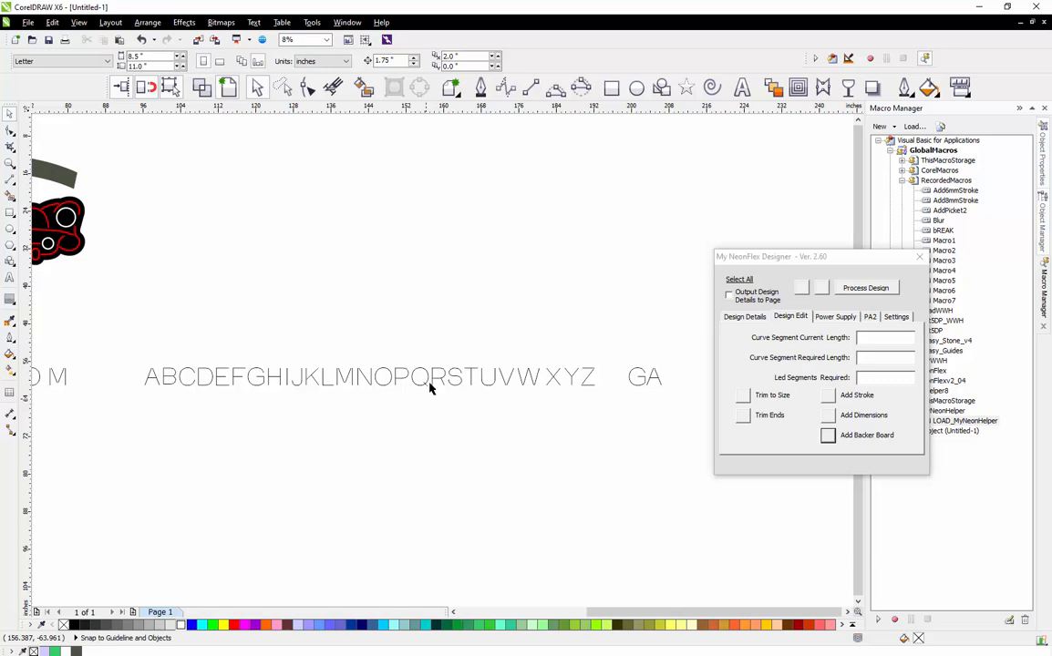
{"action": "left_click_drag", "start_coordinate": [448, 364], "coordinate": [676, 415]}
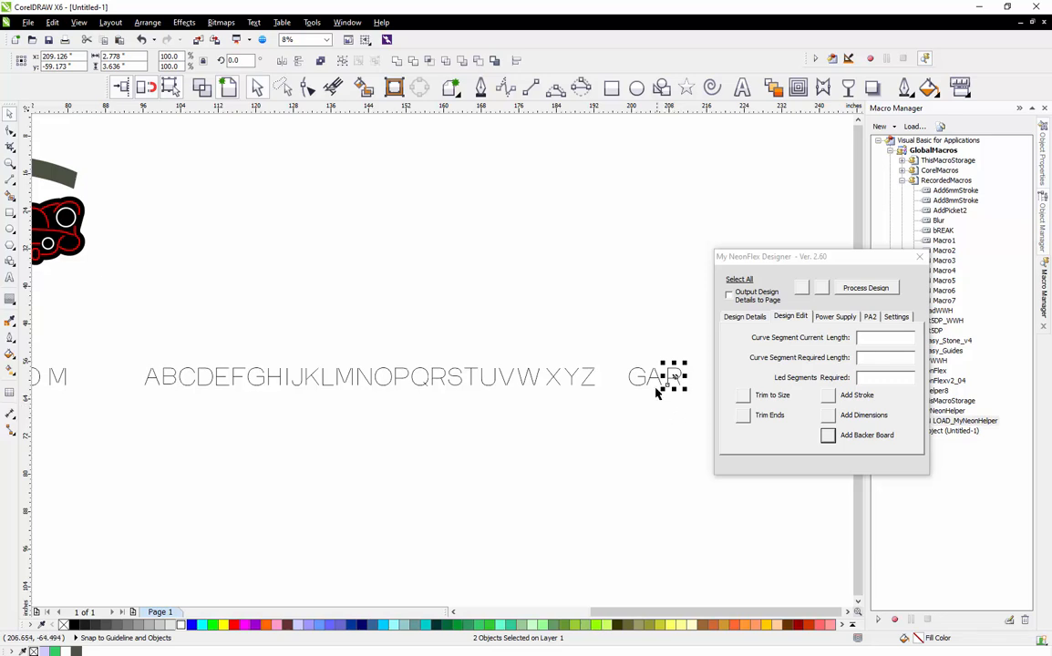
{"action": "left_click", "coordinate": [556, 427]}
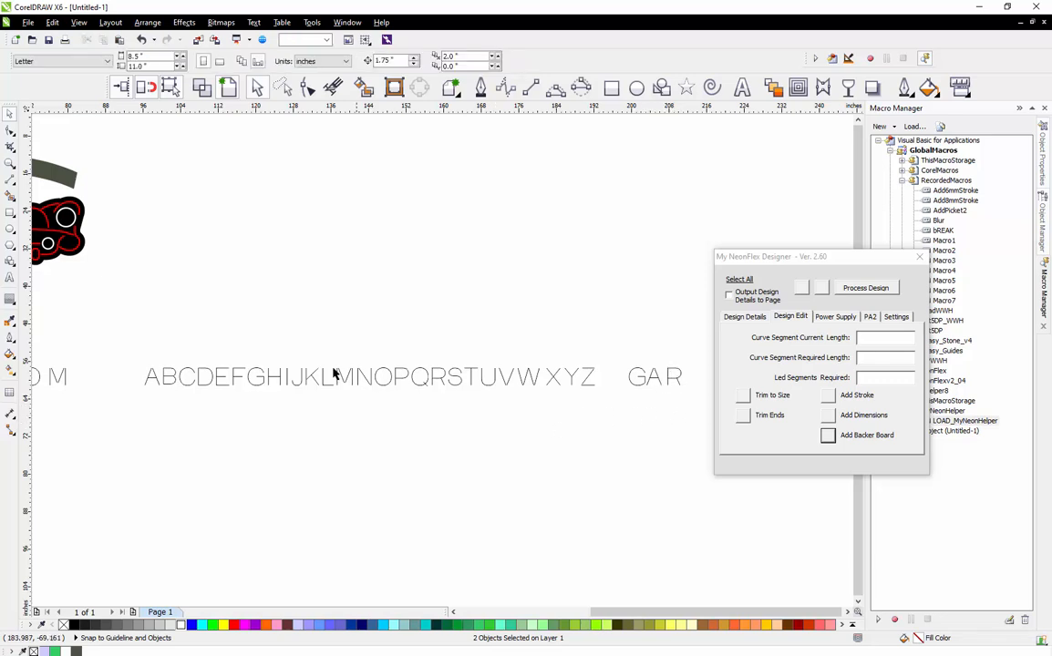
Copy the letter E from the alphabet to the same row after GAR, leaving a gap for the missing letters
{"action": "left_click", "coordinate": [208, 376]}
{"action": "scroll", "coordinate": [214, 401], "scroll_direction": "down", "scroll_amount": 1}
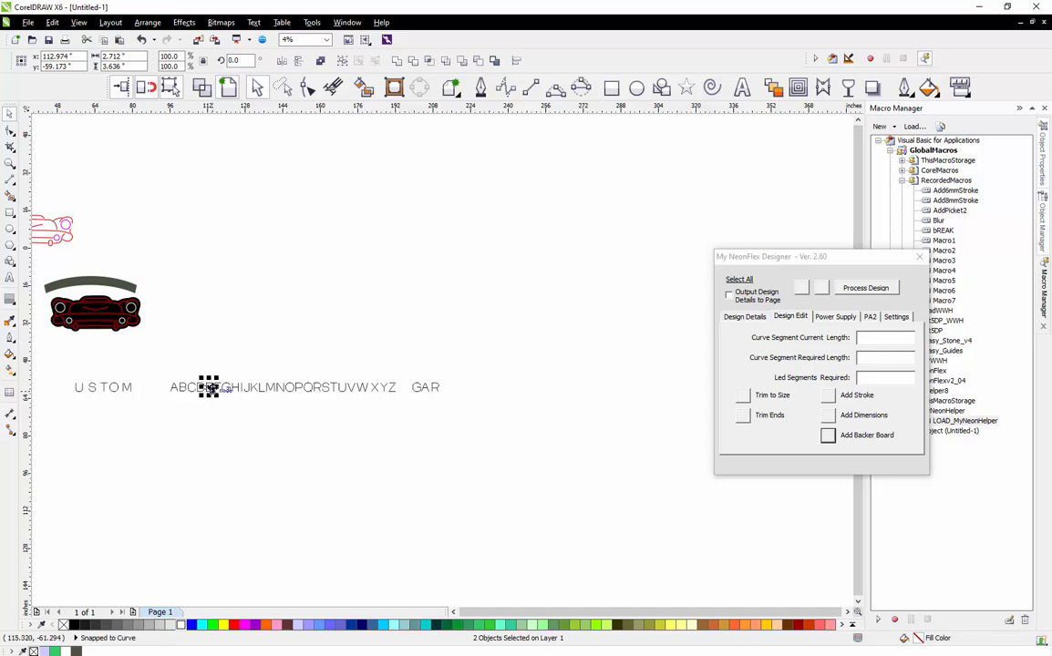
{"action": "left_click_drag", "start_coordinate": [209, 387], "coordinate": [461, 427]}
{"action": "left_click", "coordinate": [437, 426]}
Delete the leftover alphabet and move the GAR and E letters across to follow the M of CUSTOM
{"action": "left_click_drag", "start_coordinate": [166, 373], "coordinate": [409, 425]}
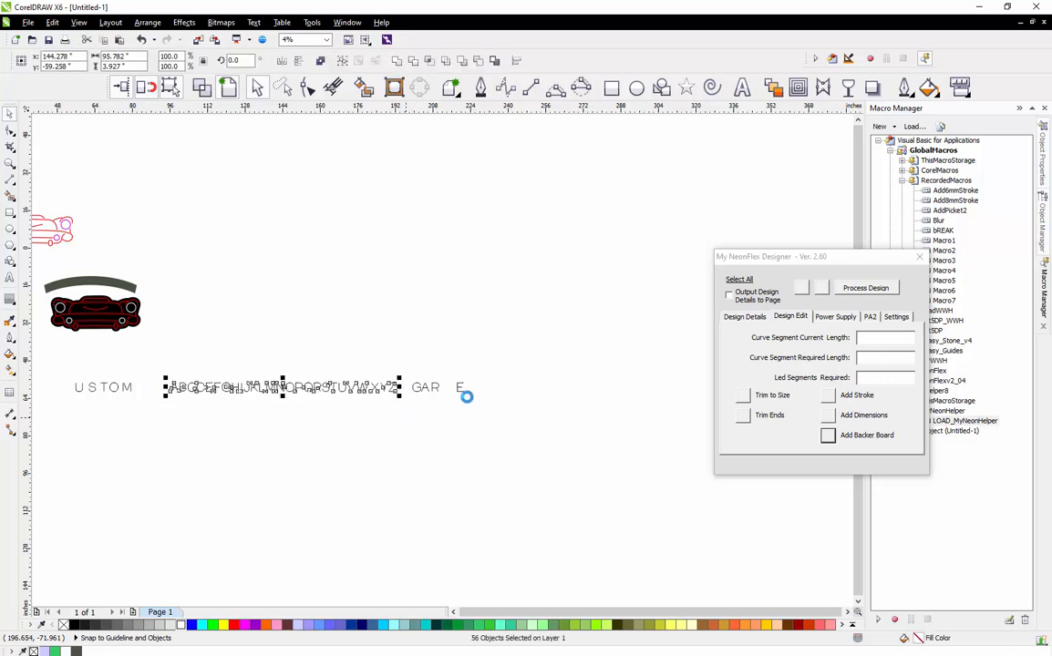
{"action": "key", "text": "Delete"}
{"action": "left_click_drag", "start_coordinate": [559, 350], "coordinate": [162, 413]}
{"action": "left_click", "coordinate": [37, 408]}
Move the letters O and T of CUSTOM horizontally toward the M to close up their spacing
{"action": "scroll", "coordinate": [41, 410], "scroll_direction": "up", "scroll_amount": 2}
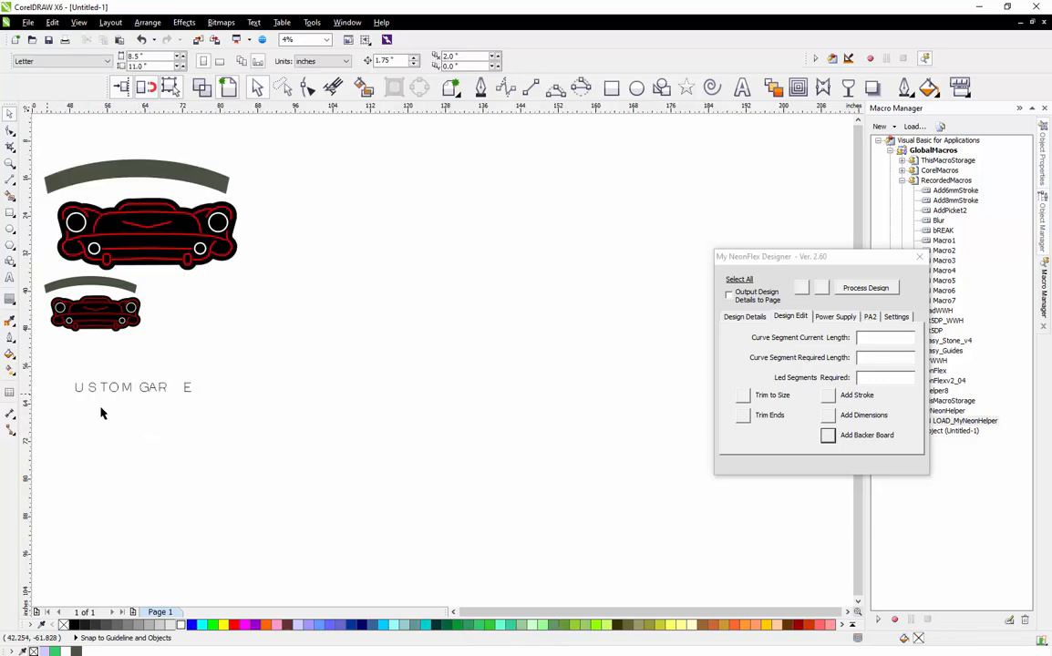
{"action": "scroll", "coordinate": [424, 417], "scroll_direction": "up", "scroll_amount": 5}
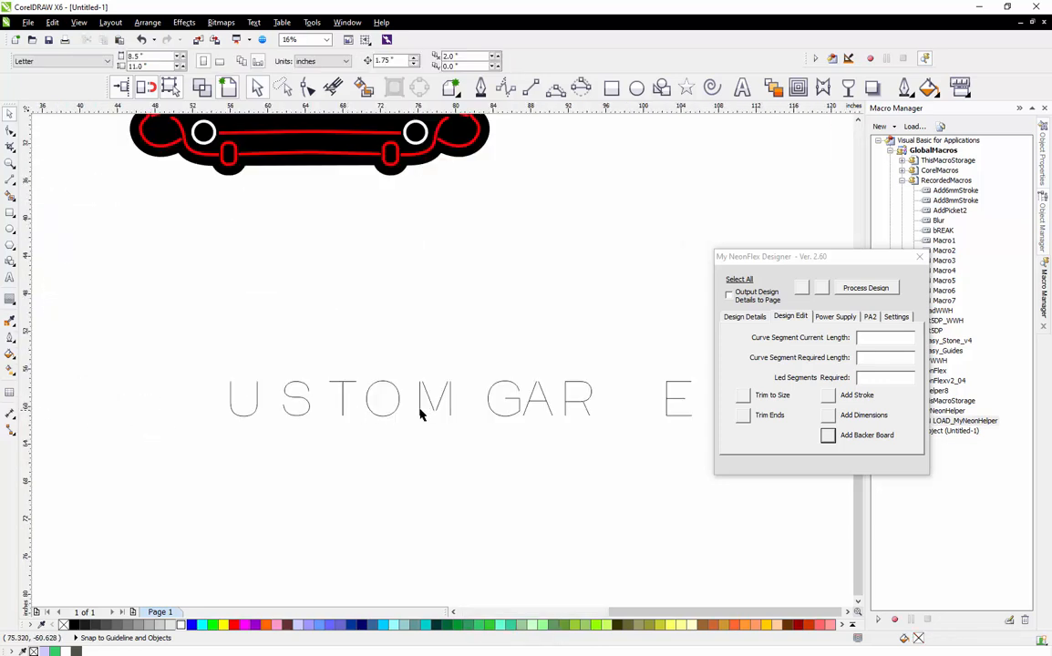
{"action": "left_click", "coordinate": [326, 408]}
{"action": "scroll", "coordinate": [352, 390], "scroll_direction": "up", "scroll_amount": 2}
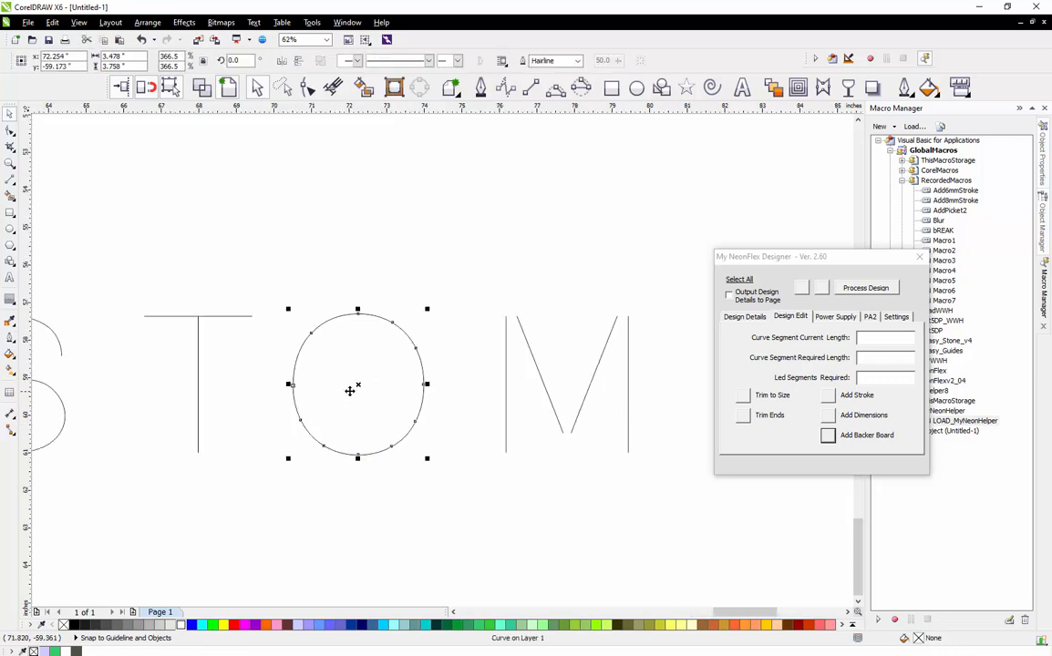
{"action": "left_click_drag", "start_coordinate": [358, 384], "coordinate": [417, 391]}
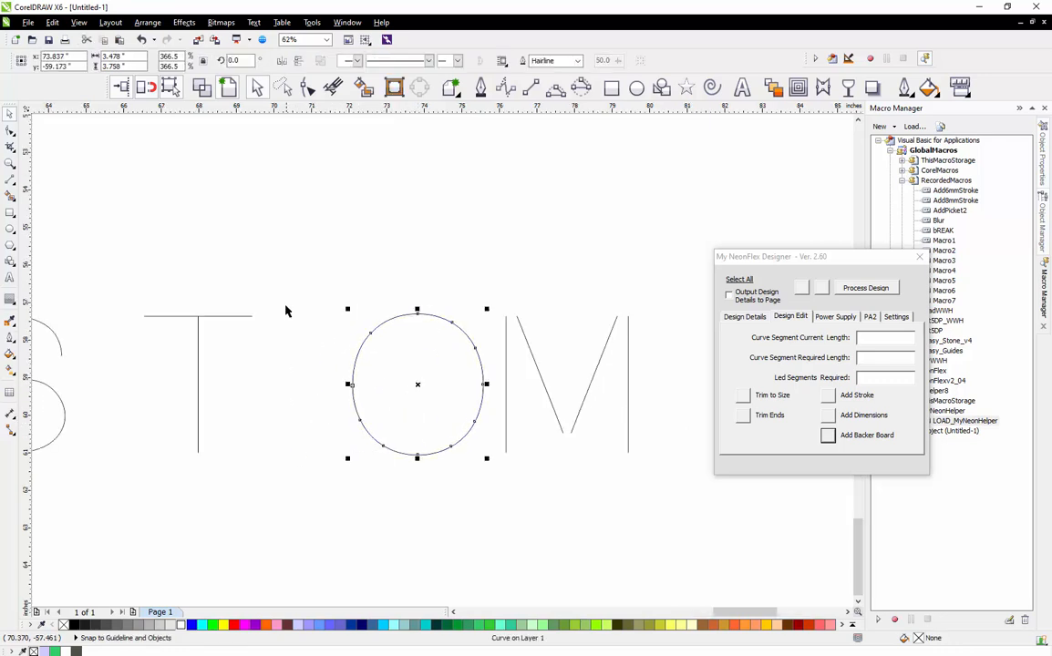
{"action": "left_click_drag", "start_coordinate": [292, 274], "coordinate": [110, 482]}
{"action": "left_click_drag", "start_coordinate": [199, 391], "coordinate": [293, 391]}
{"action": "scroll", "coordinate": [458, 397], "scroll_direction": "down", "scroll_amount": 2}
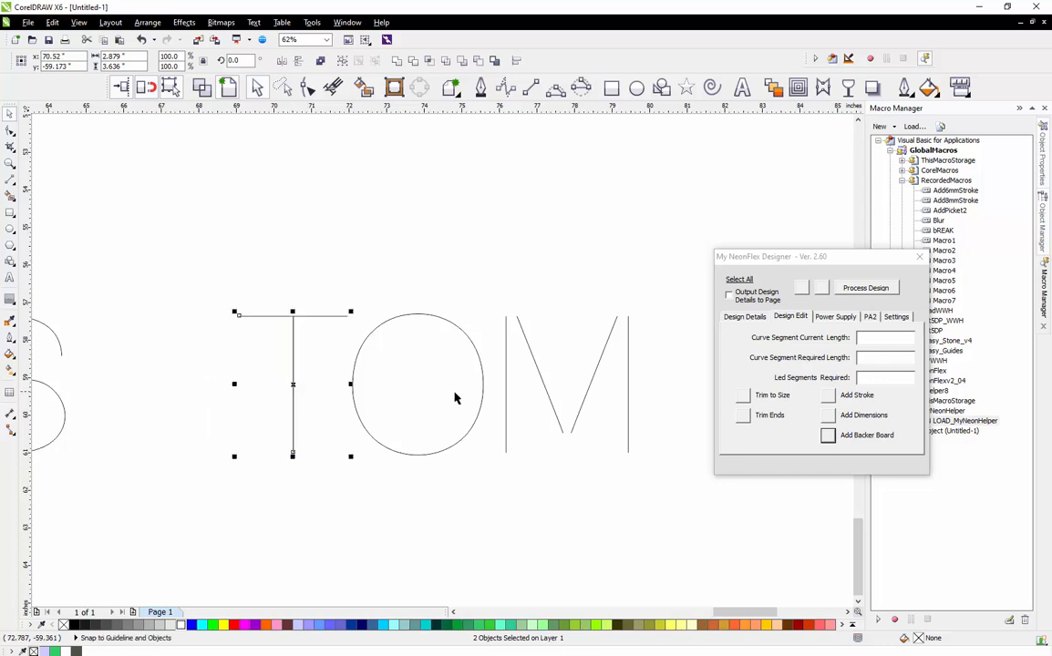
{"action": "left_click", "coordinate": [287, 324]}
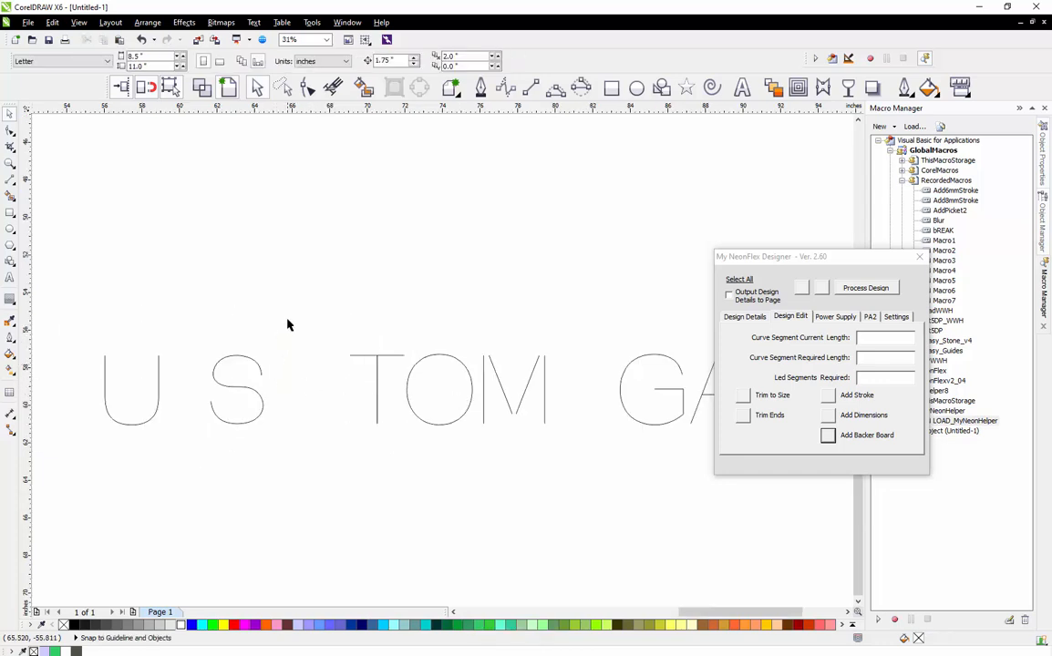
Move the letters S and U of CUSTOM horizontally toward the T to match the tightened spacing
{"action": "left_click", "coordinate": [235, 373]}
{"action": "left_click_drag", "start_coordinate": [254, 403], "coordinate": [317, 395]}
{"action": "left_click_drag", "start_coordinate": [188, 324], "coordinate": [104, 453]}
{"action": "left_click_drag", "start_coordinate": [134, 389], "coordinate": [247, 400]}
{"action": "scroll", "coordinate": [213, 411], "scroll_direction": "down", "scroll_amount": 4}
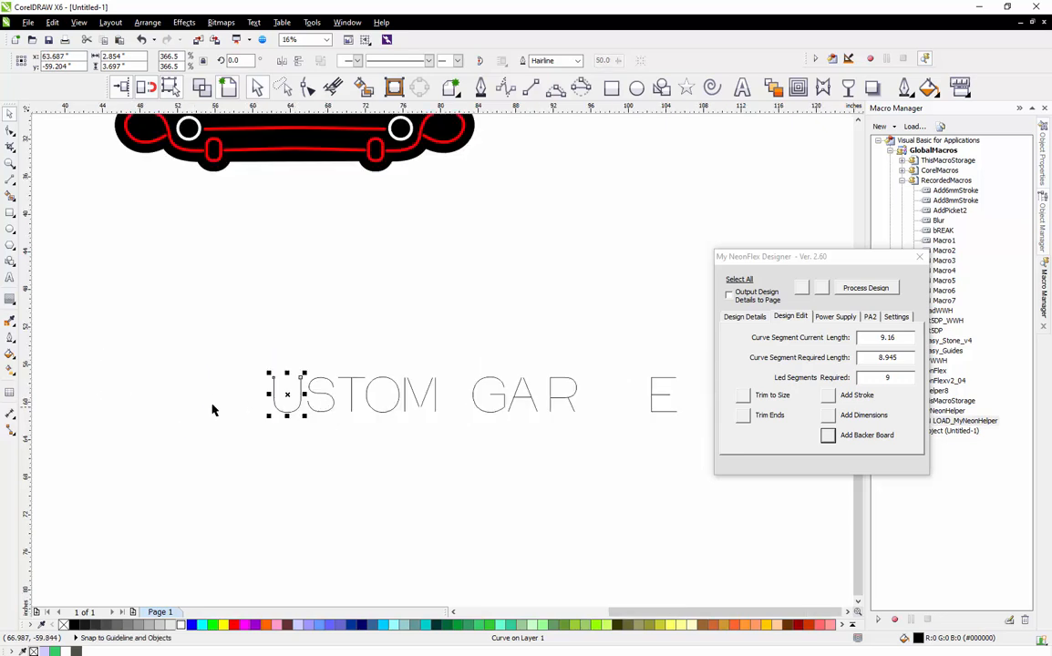
Move the letter C horizontally up to the U to close up the word CUSTOM
{"action": "left_click", "coordinate": [86, 394]}
{"action": "left_click", "coordinate": [84, 397]}
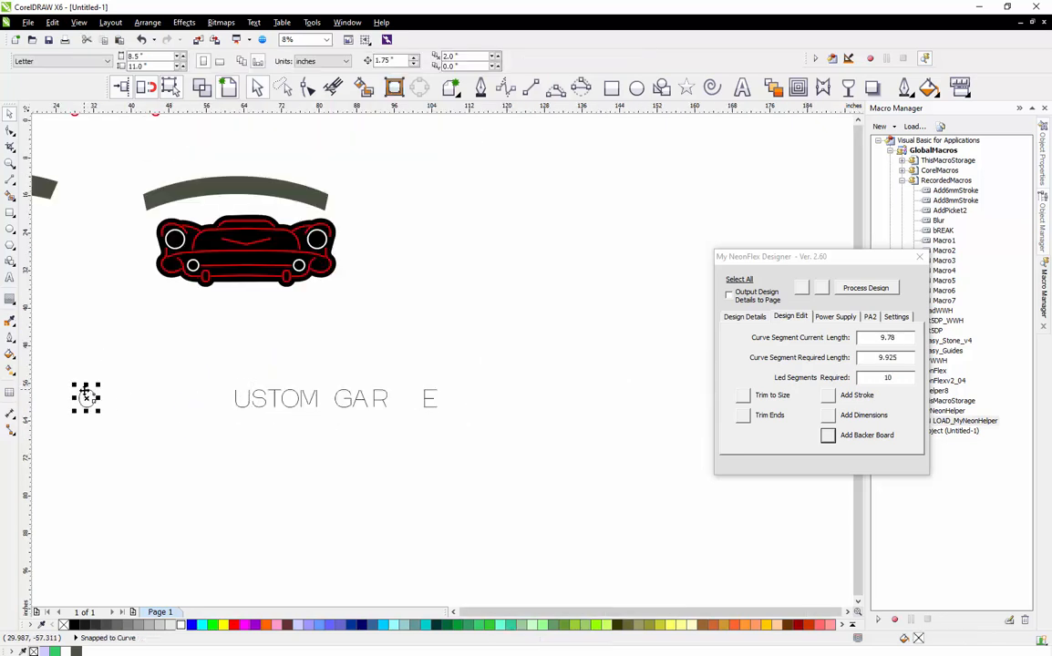
{"action": "left_click_drag", "start_coordinate": [84, 397], "coordinate": [225, 419]}
{"action": "left_click", "coordinate": [231, 428]}
Even out the spacing of GAR by shifting the A and R slightly away from the G and the R closer to the A
{"action": "scroll", "coordinate": [495, 396], "scroll_direction": "up", "scroll_amount": 2}
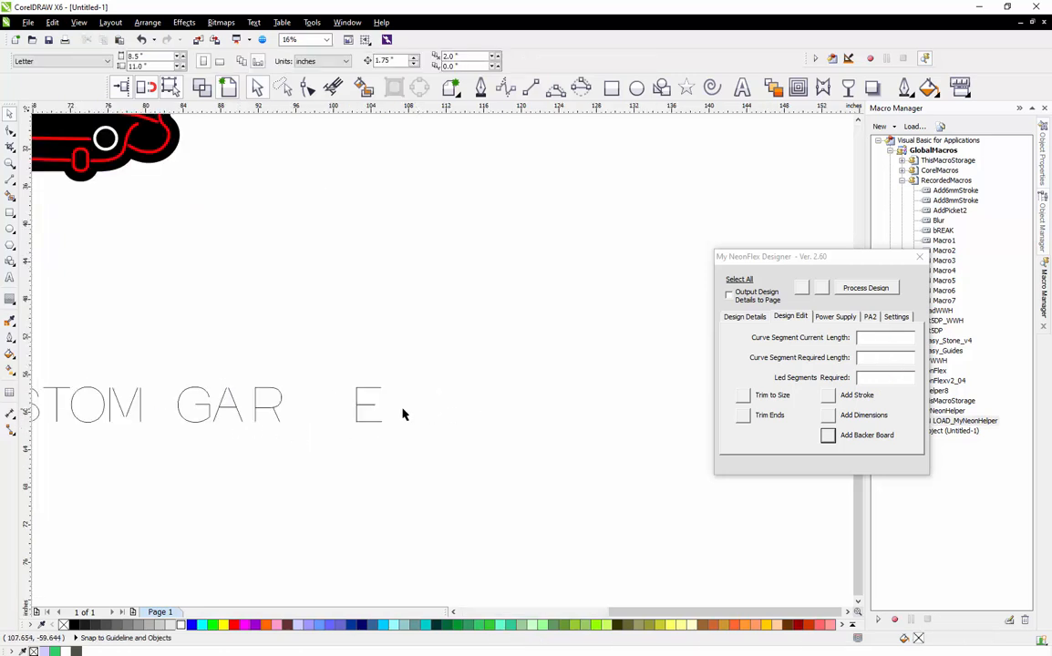
{"action": "scroll", "coordinate": [200, 412], "scroll_direction": "up", "scroll_amount": 2}
{"action": "left_click", "coordinate": [313, 404]}
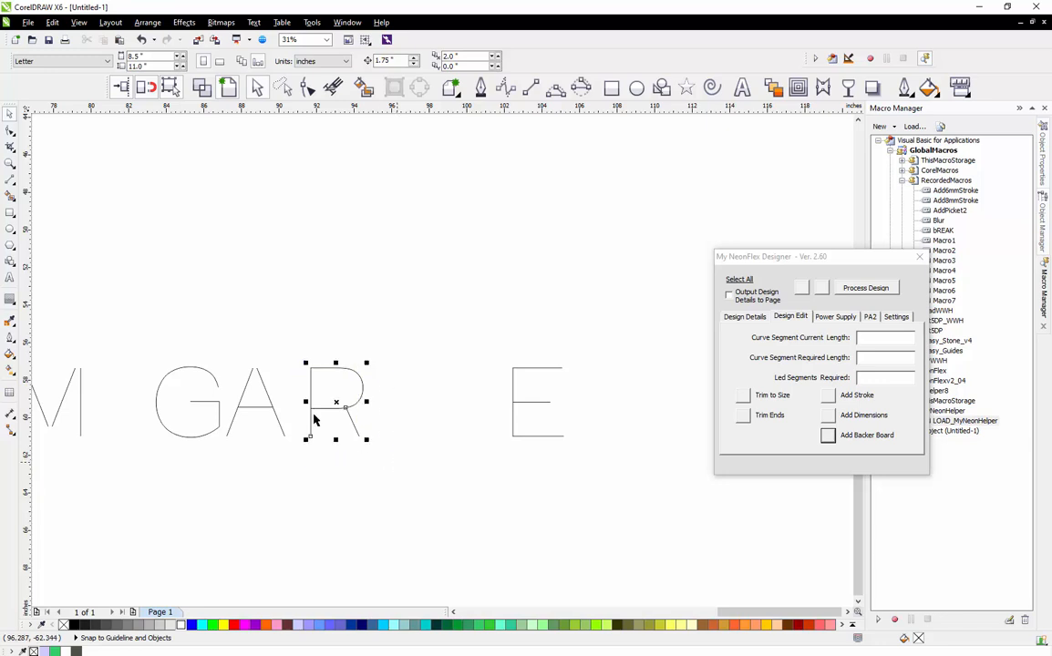
{"action": "scroll", "coordinate": [291, 402], "scroll_direction": "up", "scroll_amount": 2}
{"action": "left_click_drag", "start_coordinate": [458, 277], "coordinate": [157, 565]}
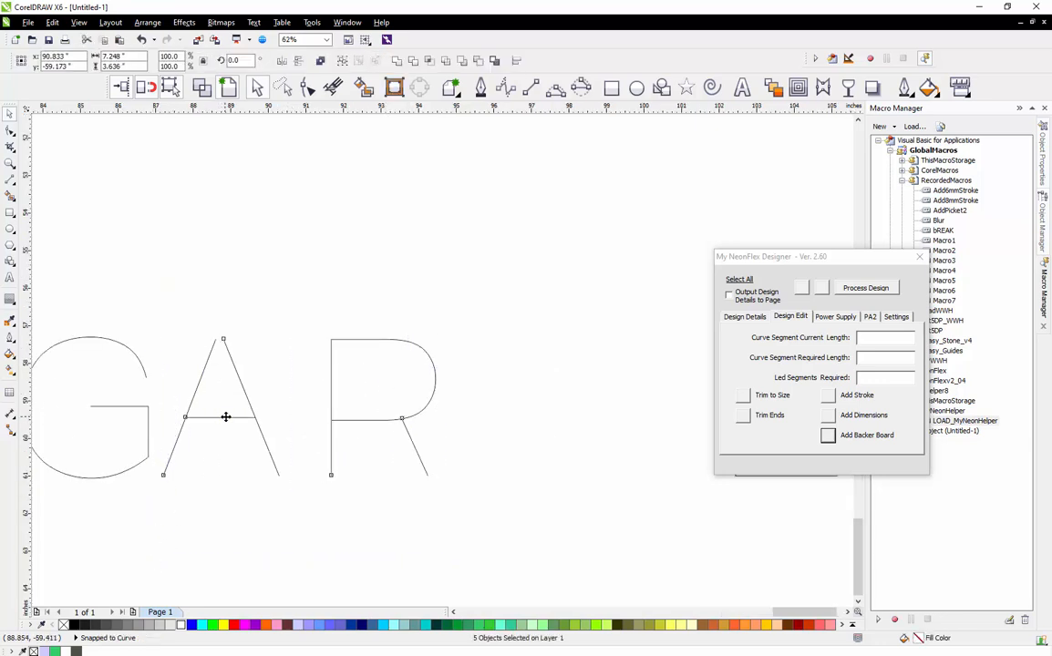
{"action": "left_click_drag", "start_coordinate": [225, 419], "coordinate": [261, 413]}
{"action": "left_click", "coordinate": [307, 347]}
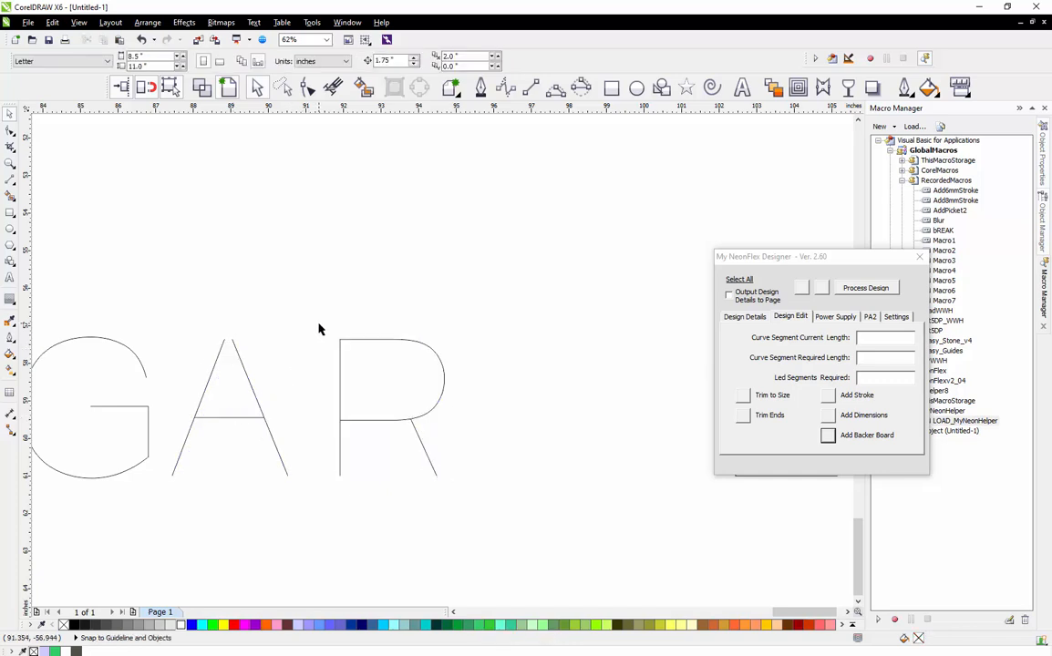
{"action": "left_click_drag", "start_coordinate": [319, 324], "coordinate": [484, 514]}
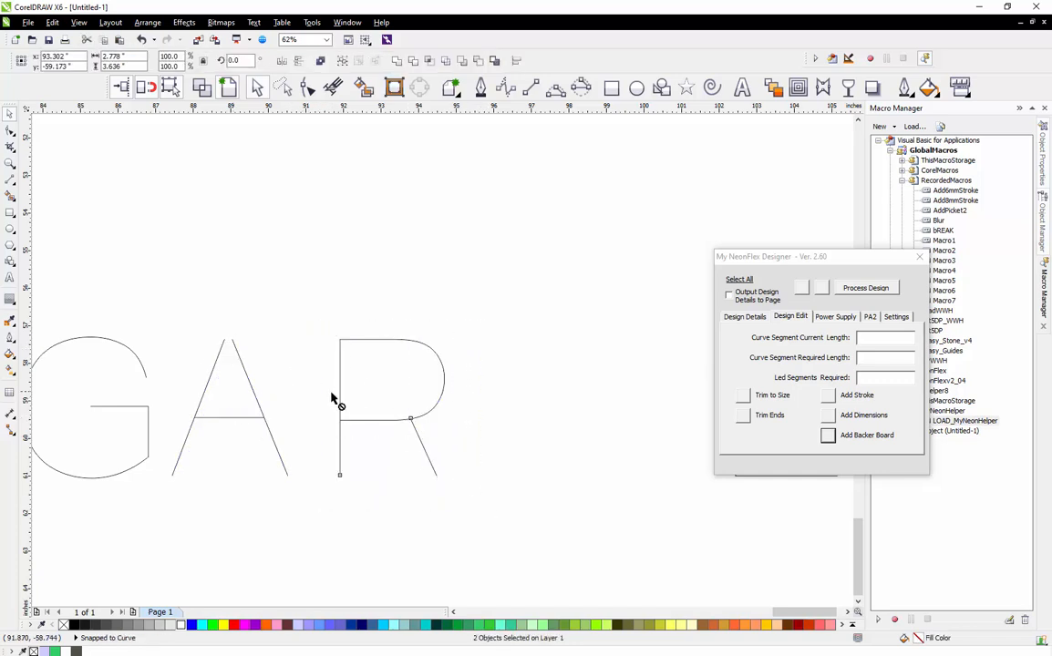
{"action": "left_click_drag", "start_coordinate": [339, 393], "coordinate": [319, 394]}
{"action": "left_click", "coordinate": [284, 360]}
Copy the A to follow the R and the G into the gap before the E, completing GARAGE
{"action": "scroll", "coordinate": [266, 358], "scroll_direction": "down", "scroll_amount": 1}
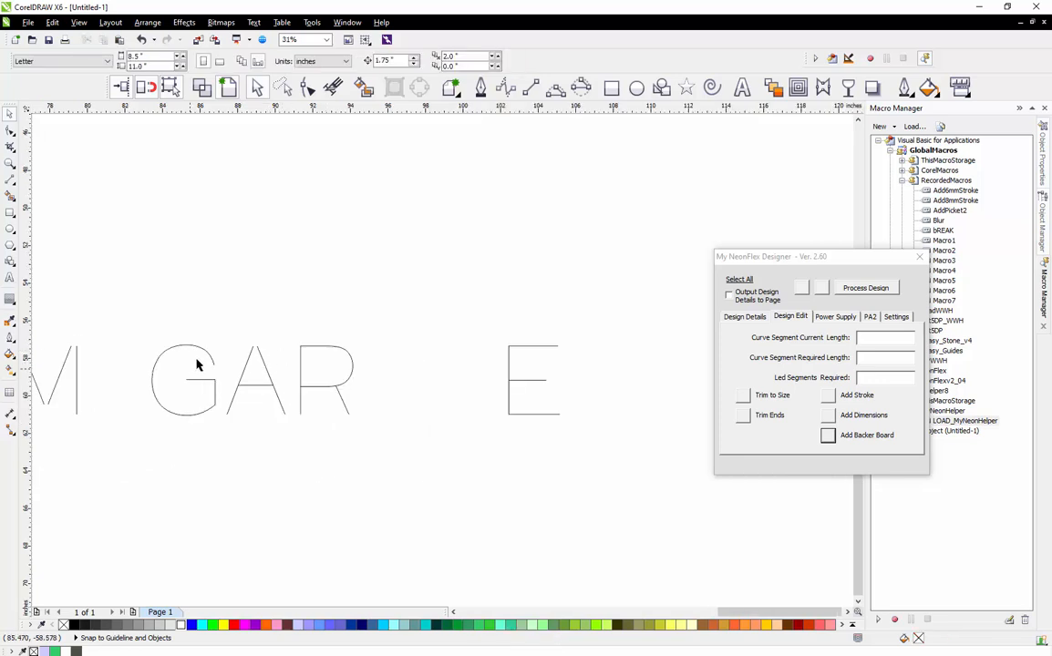
{"action": "left_click_drag", "start_coordinate": [210, 336], "coordinate": [292, 465]}
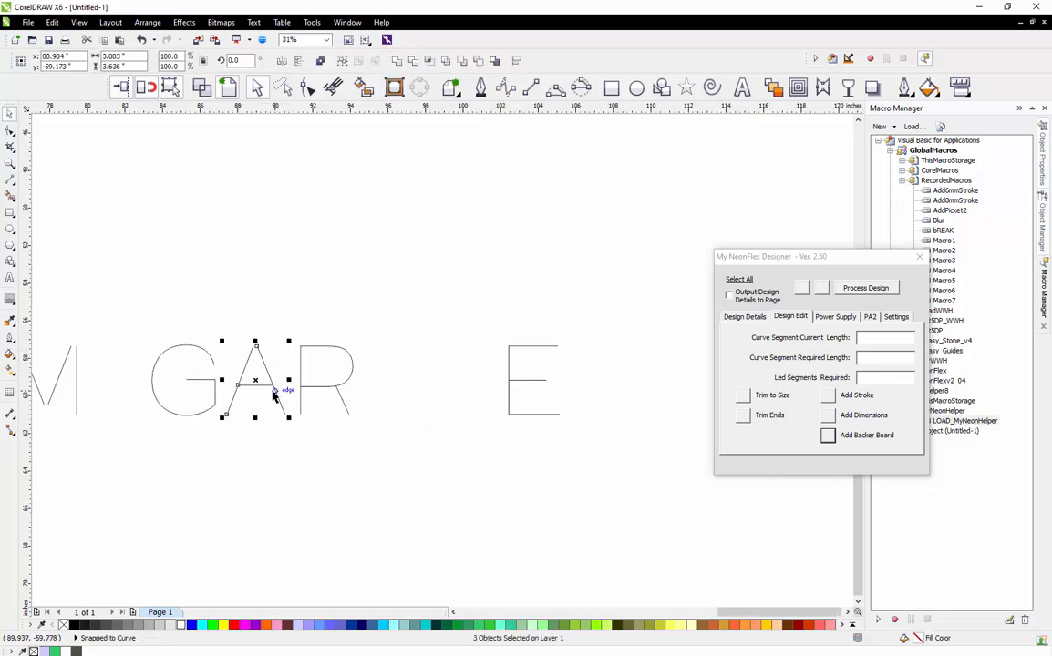
{"action": "left_click_drag", "start_coordinate": [258, 382], "coordinate": [396, 405]}
{"action": "left_click", "coordinate": [157, 329]}
{"action": "left_click_drag", "start_coordinate": [130, 321], "coordinate": [232, 458]}
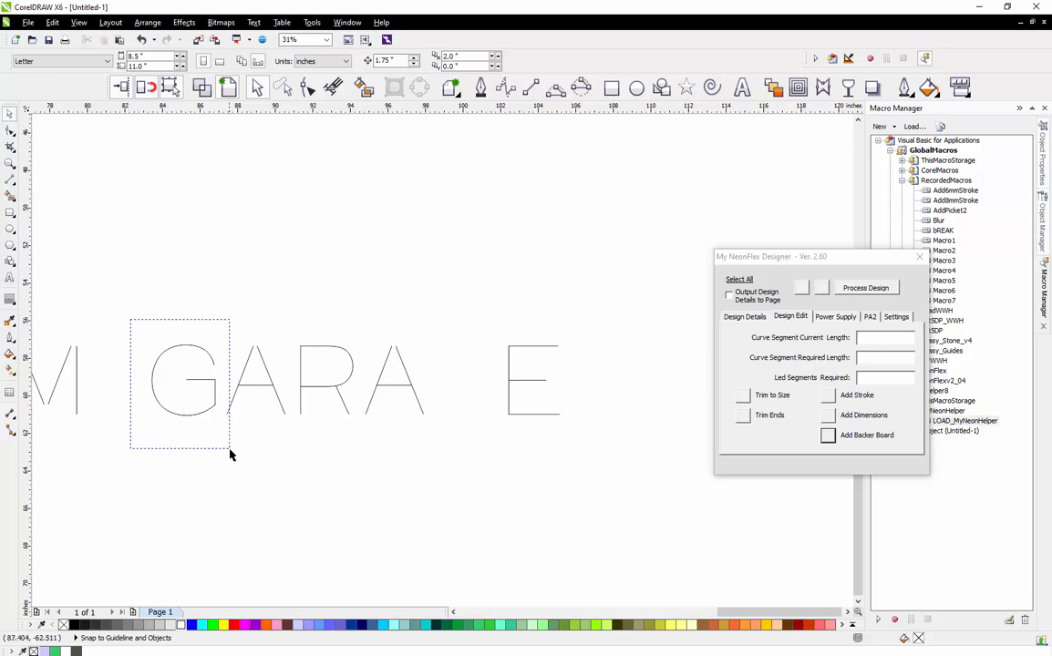
{"action": "left_click_drag", "start_coordinate": [187, 378], "coordinate": [465, 417]}
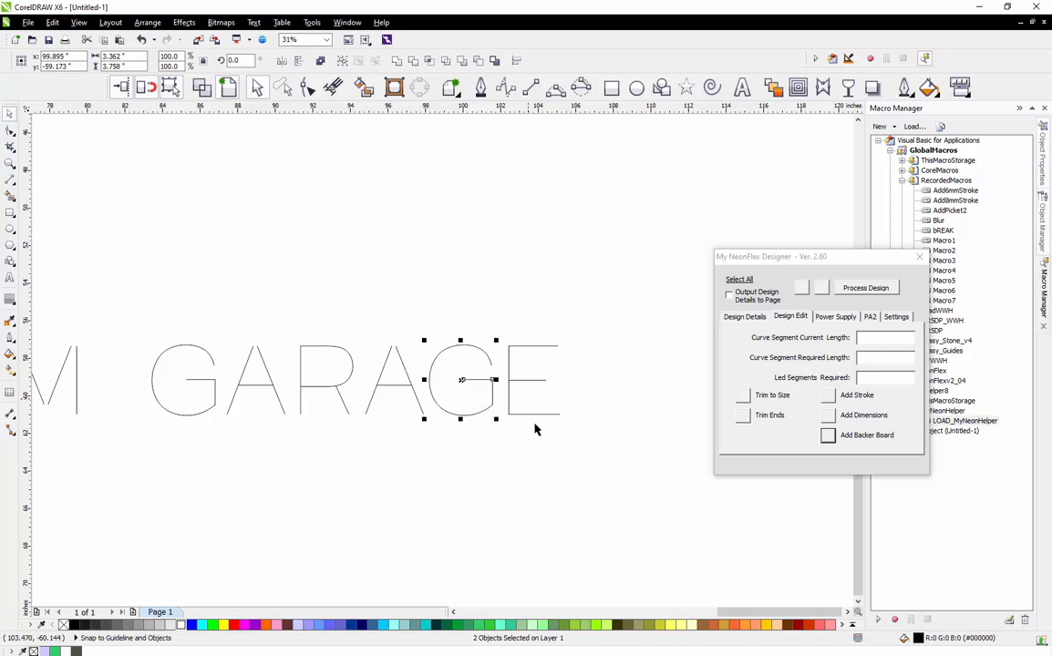
Select the final E of GARAGE for adjusting its spacing to the G
{"action": "left_click_drag", "start_coordinate": [621, 305], "coordinate": [507, 457]}
{"action": "scroll", "coordinate": [592, 364], "scroll_direction": "up", "scroll_amount": 2}
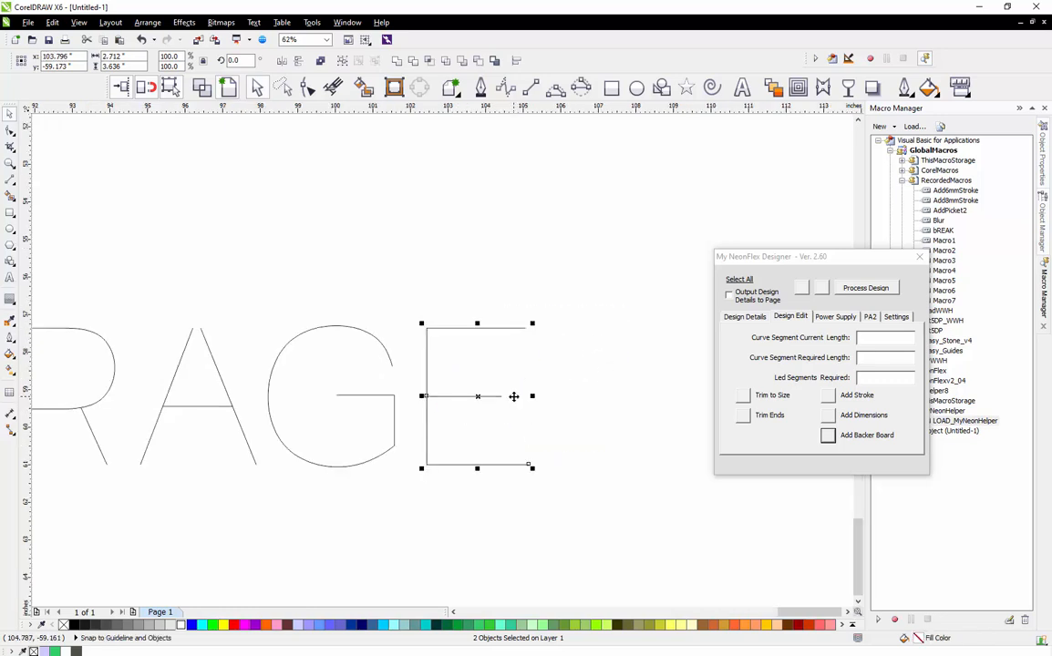
Shift the last two letters of GARAGE, E and G, about 0.15 inch to the right
{"action": "scroll", "coordinate": [513, 397], "scroll_direction": "up", "scroll_amount": 2}
{"action": "left_click_drag", "start_coordinate": [444, 396], "coordinate": [462, 389]}
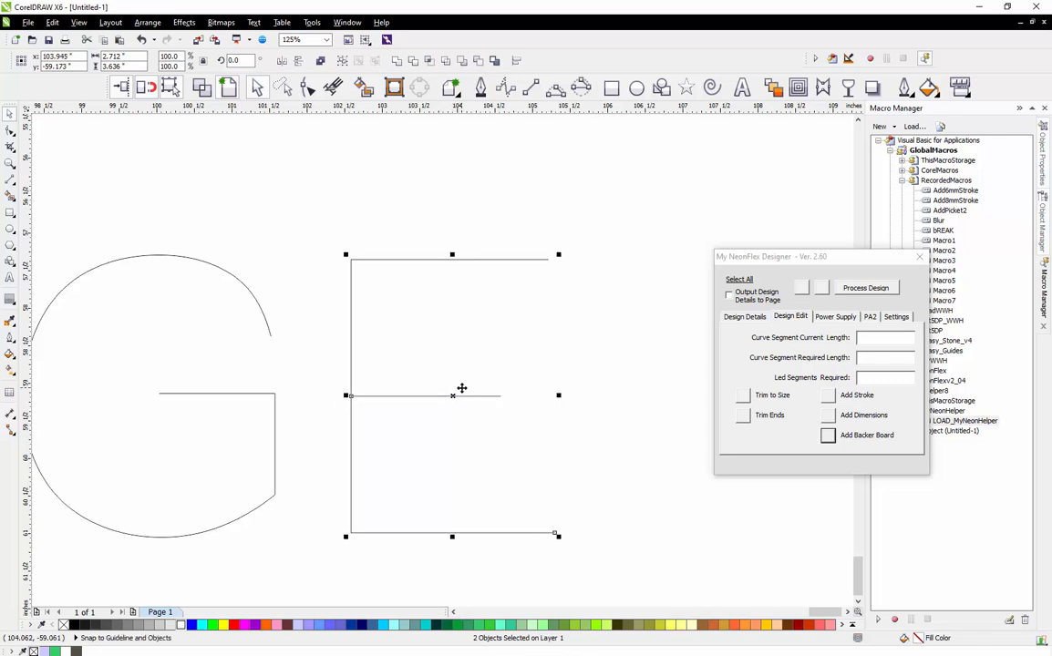
{"action": "scroll", "coordinate": [462, 389], "scroll_direction": "down", "scroll_amount": 2}
{"action": "left_click", "coordinate": [354, 274]}
{"action": "left_click_drag", "start_coordinate": [209, 308], "coordinate": [388, 517]}
{"action": "left_click_drag", "start_coordinate": [307, 391], "coordinate": [312, 390]}
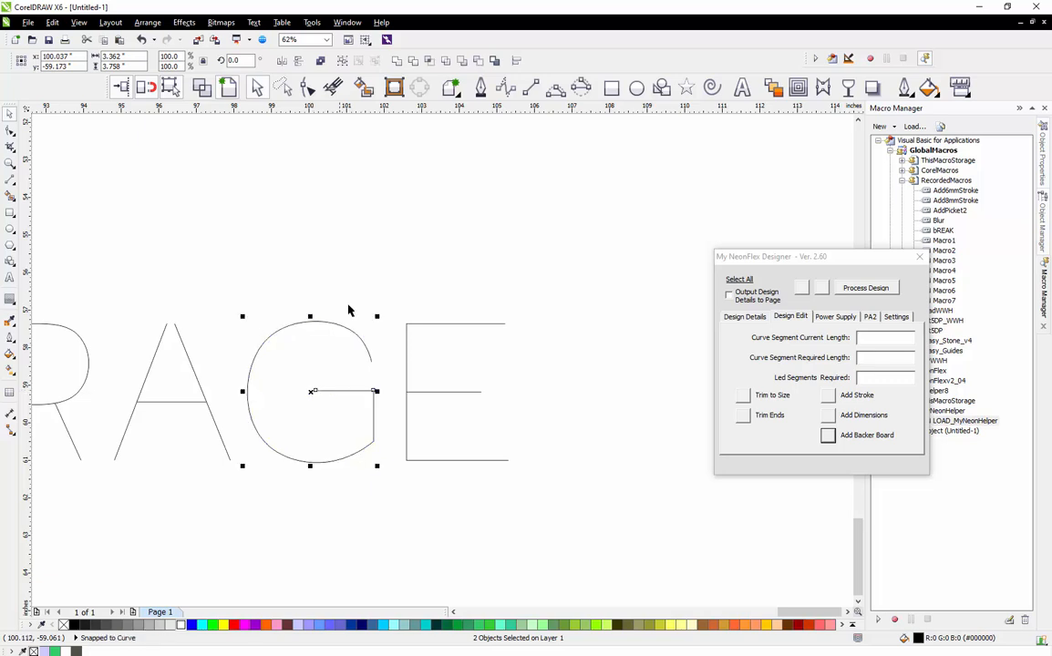
{"action": "left_click", "coordinate": [446, 305]}
Group all the curves of the CUSTOM GARAGE lettering into one object
{"action": "scroll", "coordinate": [498, 357], "scroll_direction": "down", "scroll_amount": 5}
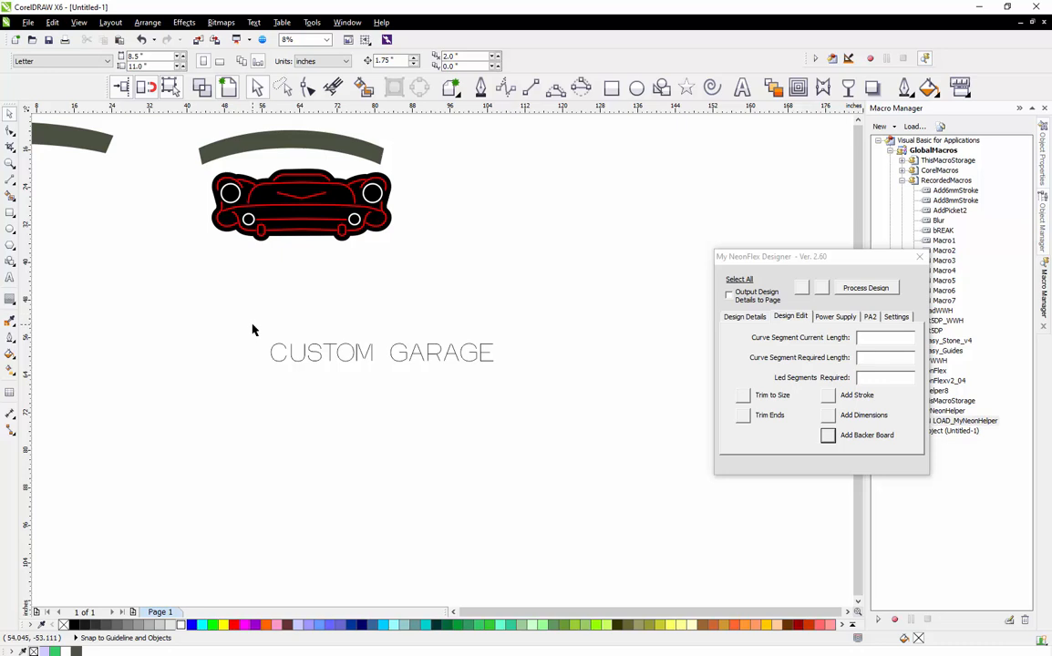
{"action": "left_click_drag", "start_coordinate": [252, 325], "coordinate": [525, 406]}
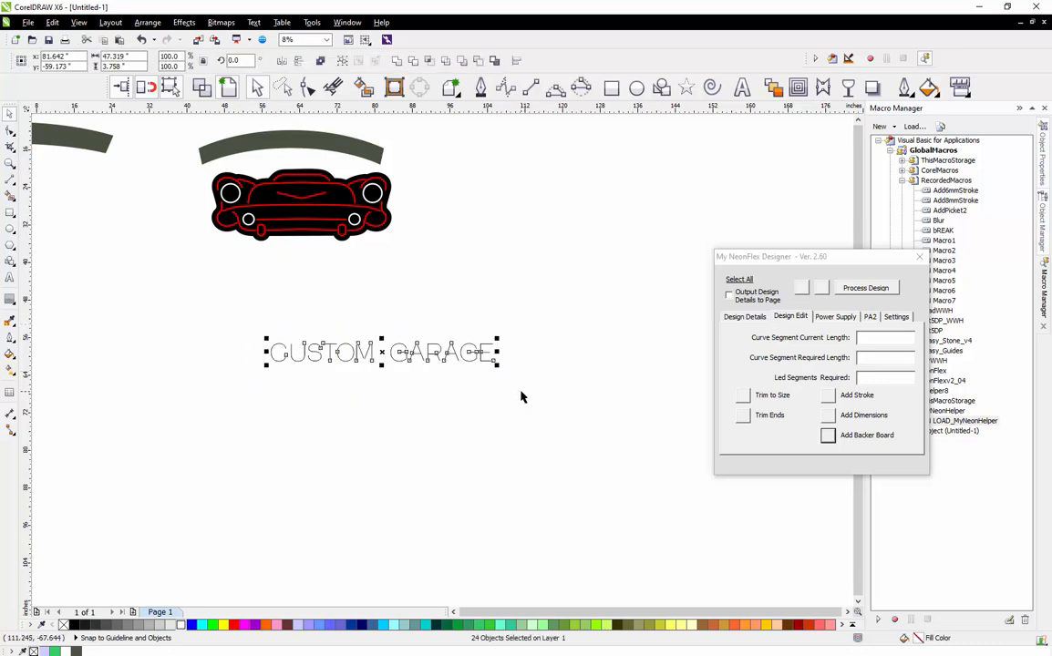
{"action": "left_click", "coordinate": [502, 429]}
{"action": "scroll", "coordinate": [435, 352], "scroll_direction": "down", "scroll_amount": 1}
{"action": "scroll", "coordinate": [433, 349], "scroll_direction": "up", "scroll_amount": 1}
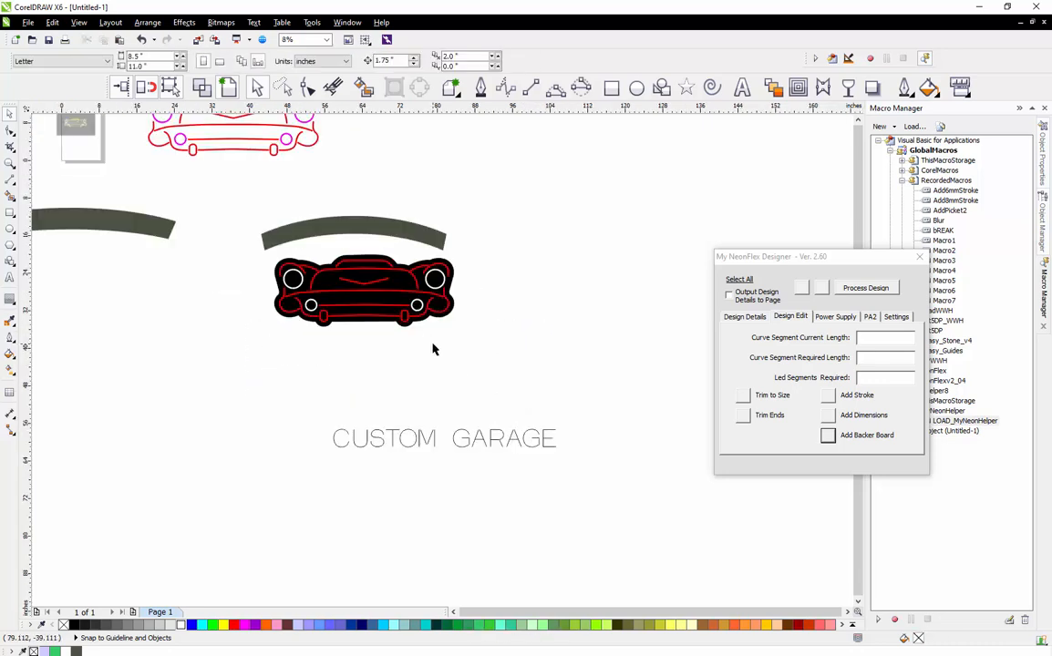
Bend the grouped CUSTOM GARAGE lettering into an arch using an envelope created from the curved banner above the car
{"action": "left_click", "coordinate": [434, 441]}
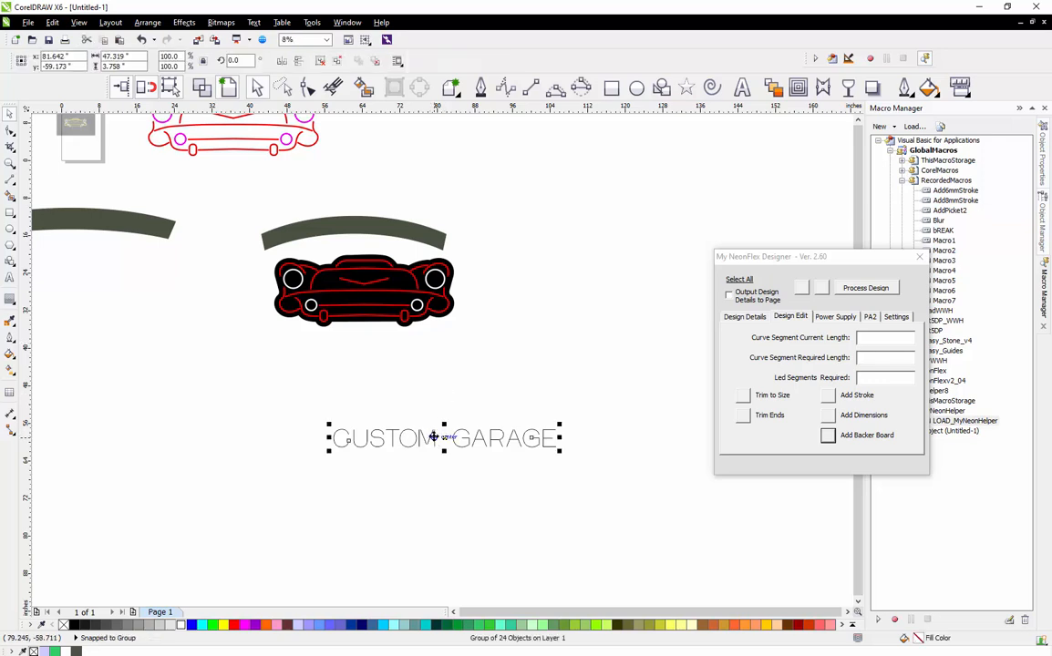
{"action": "left_click", "coordinate": [824, 91]}
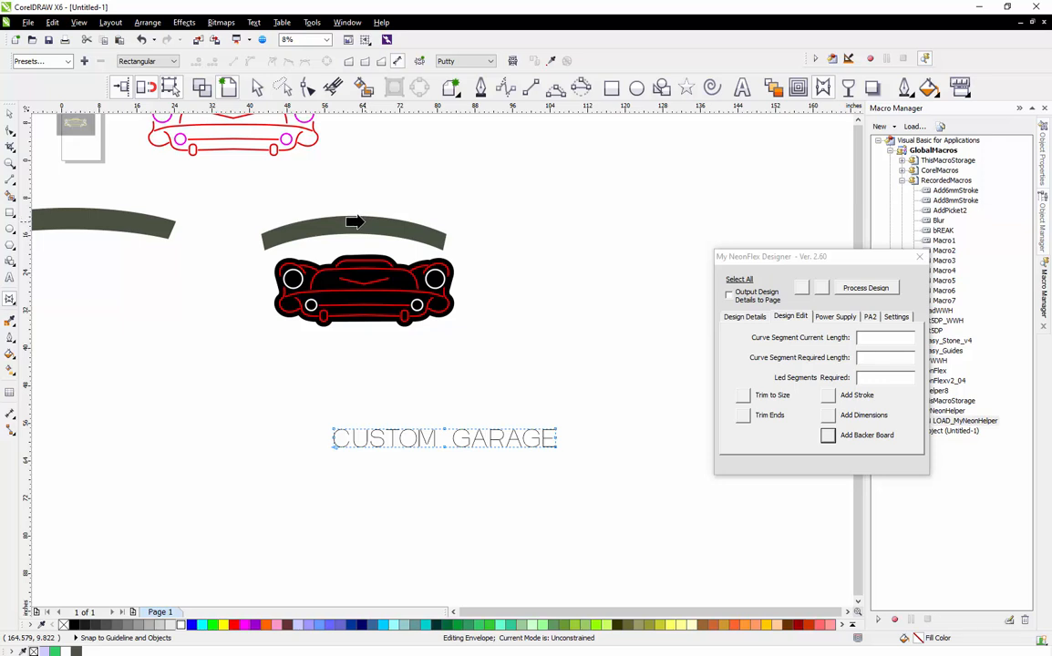
{"action": "left_click", "coordinate": [356, 222]}
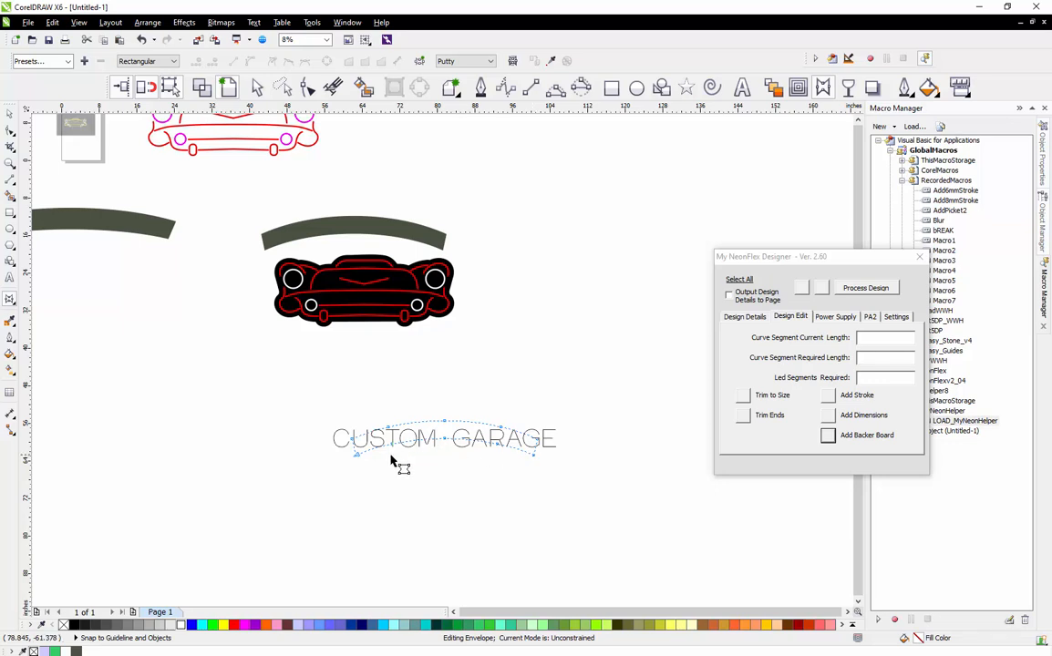
{"action": "left_click", "coordinate": [475, 423]}
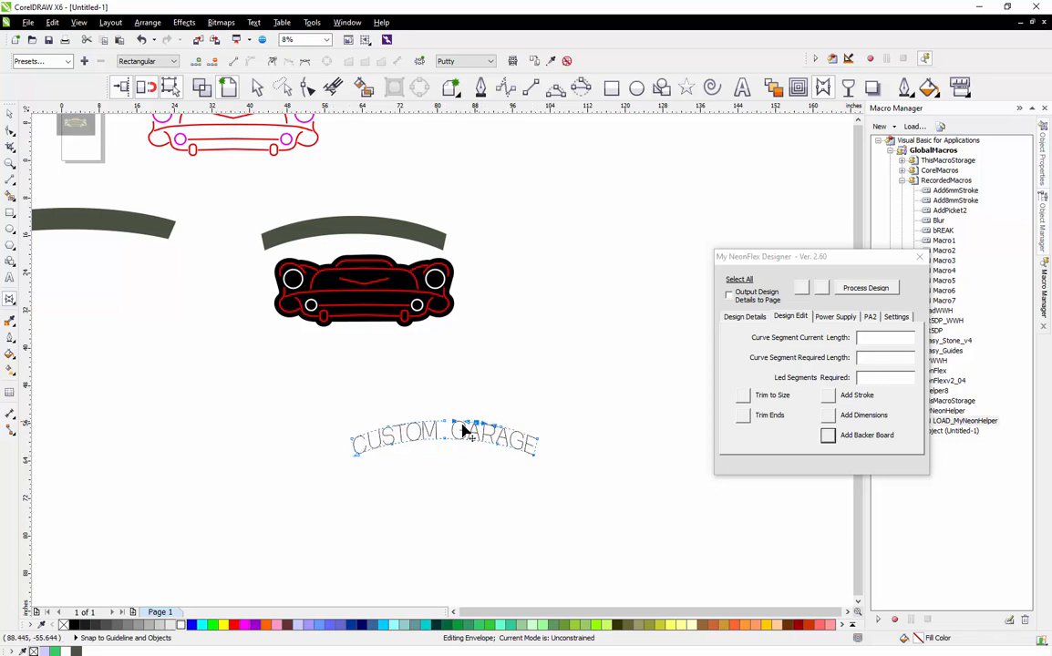
{"action": "left_click", "coordinate": [404, 467]}
{"action": "key", "text": "space"}
{"action": "left_click", "coordinate": [404, 470]}
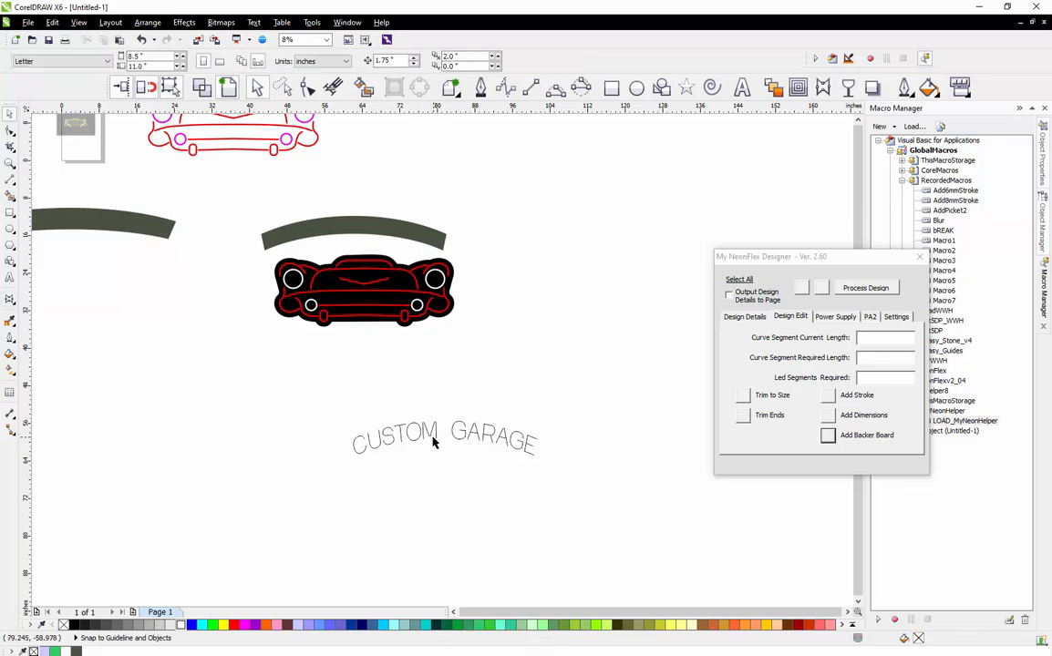
Align the arched lettering with the banner shape by their centers, both horizontally and vertically
{"action": "left_click", "coordinate": [431, 437]}
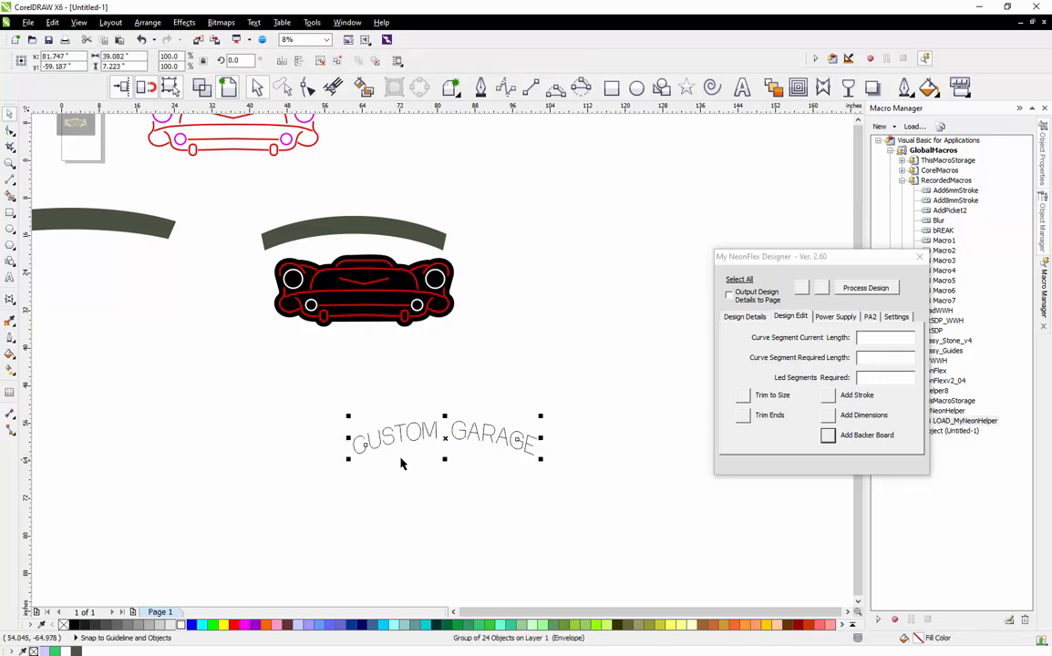
{"action": "left_click", "coordinate": [392, 237], "text": "shift"}
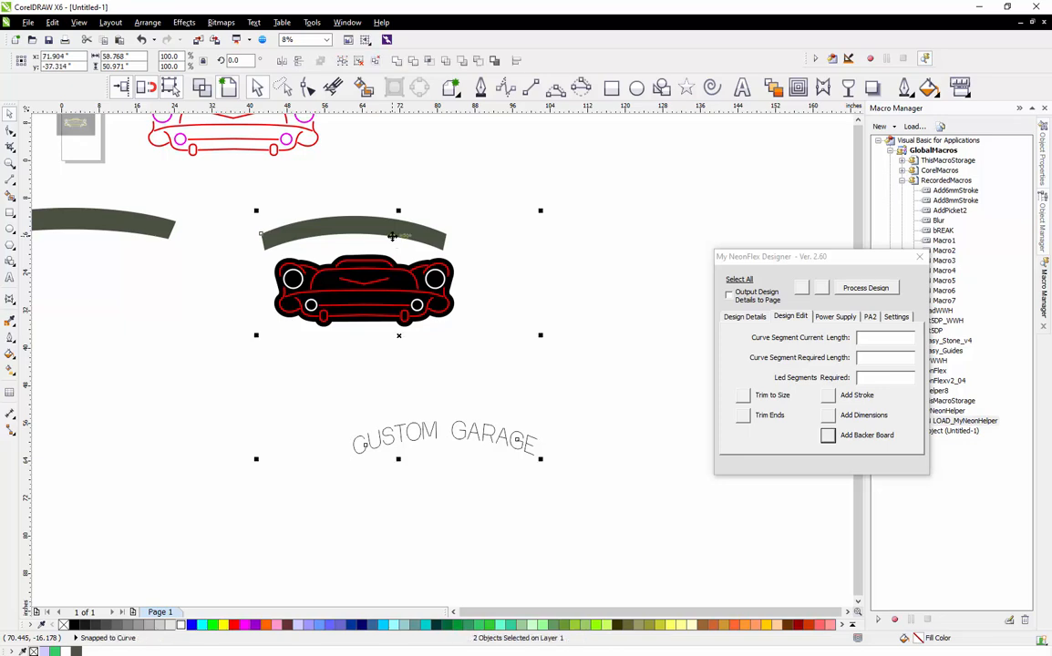
{"action": "key", "text": "c"}
{"action": "key", "text": "e"}
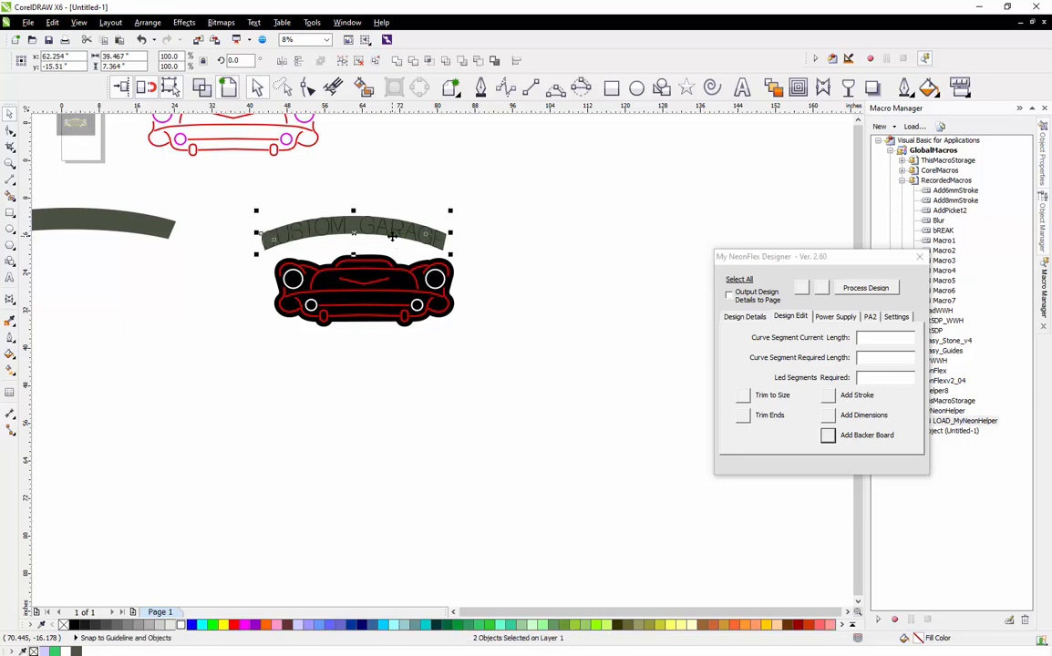
Delete the dark banner shape behind the CUSTOM GARAGE lettering
{"action": "left_click", "coordinate": [335, 315]}
{"action": "scroll", "coordinate": [325, 173], "scroll_direction": "up", "scroll_amount": 1}
{"action": "scroll", "coordinate": [339, 238], "scroll_direction": "up", "scroll_amount": 1}
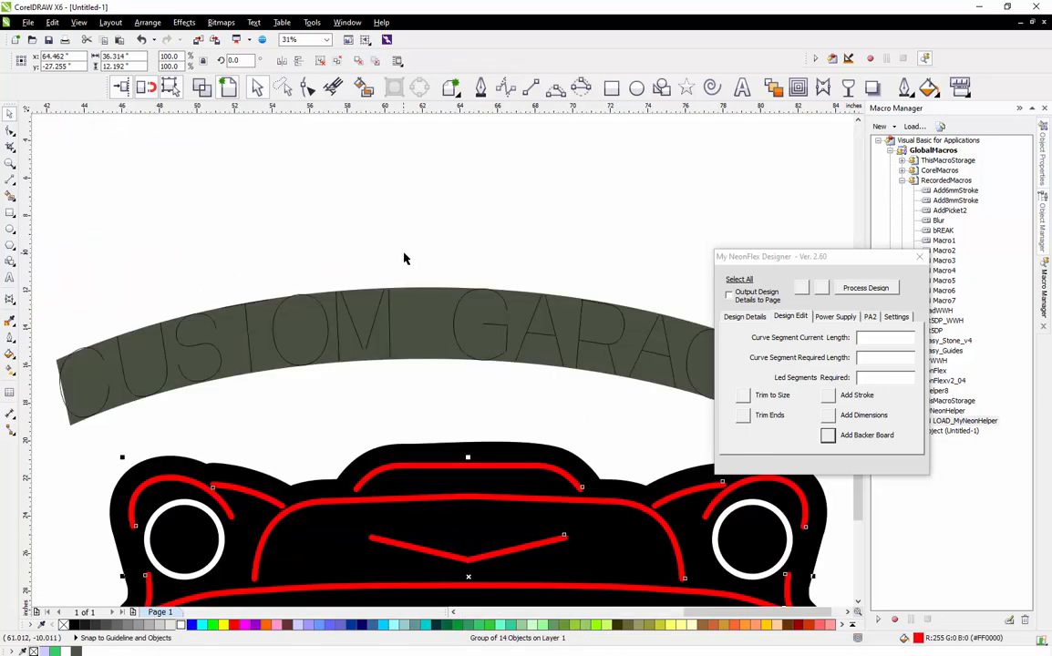
{"action": "key", "text": "Escape"}
{"action": "scroll", "coordinate": [330, 326], "scroll_direction": "down", "scroll_amount": 1}
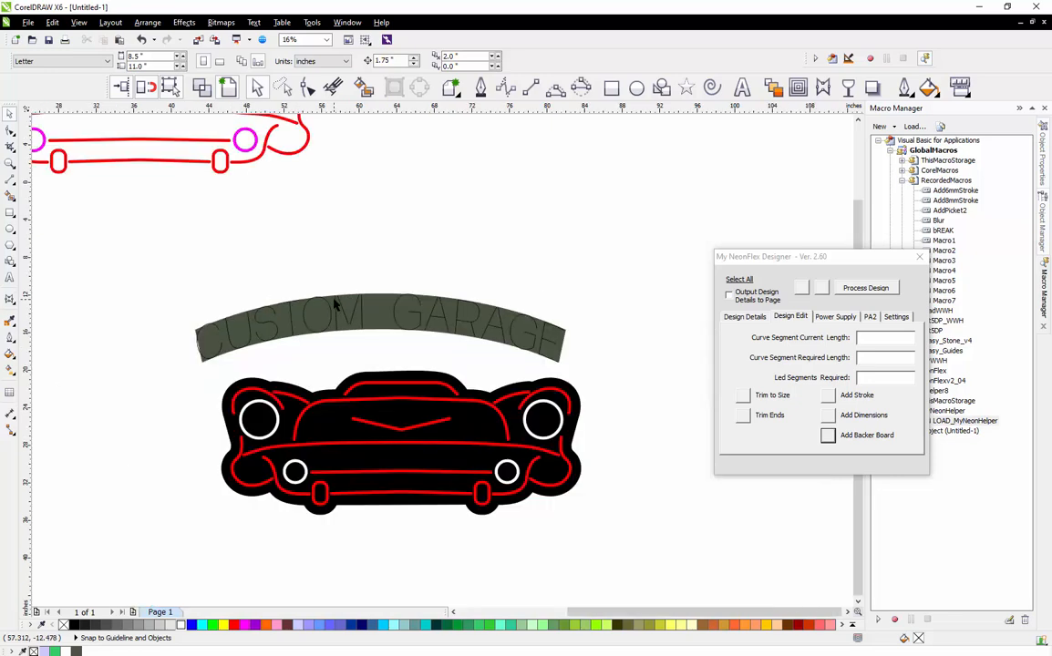
{"action": "left_click", "coordinate": [563, 342]}
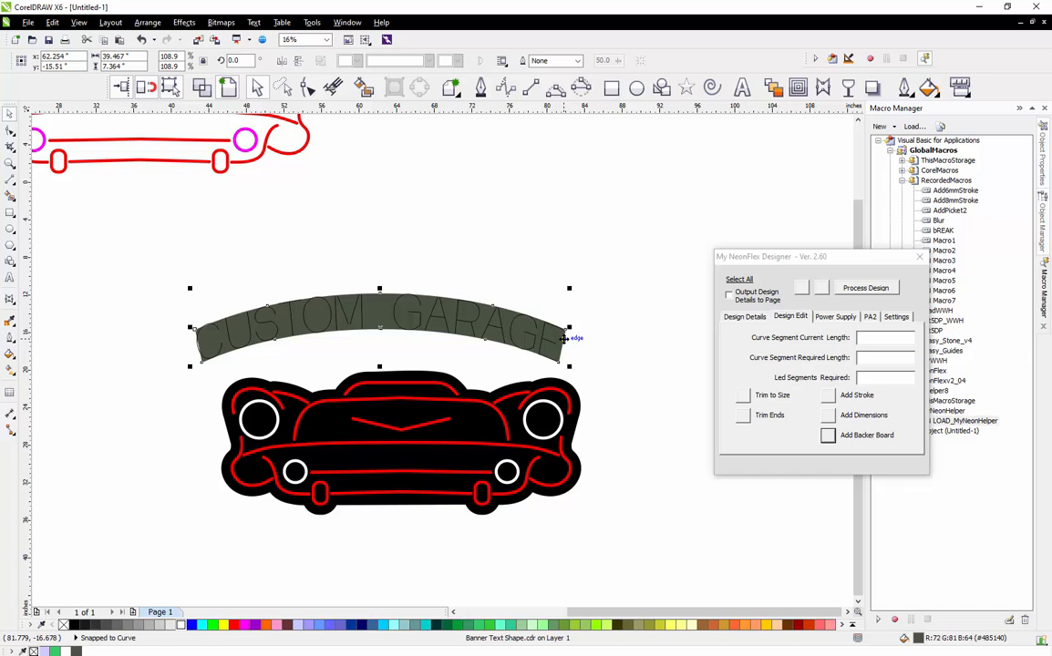
{"action": "key", "text": "Delete"}
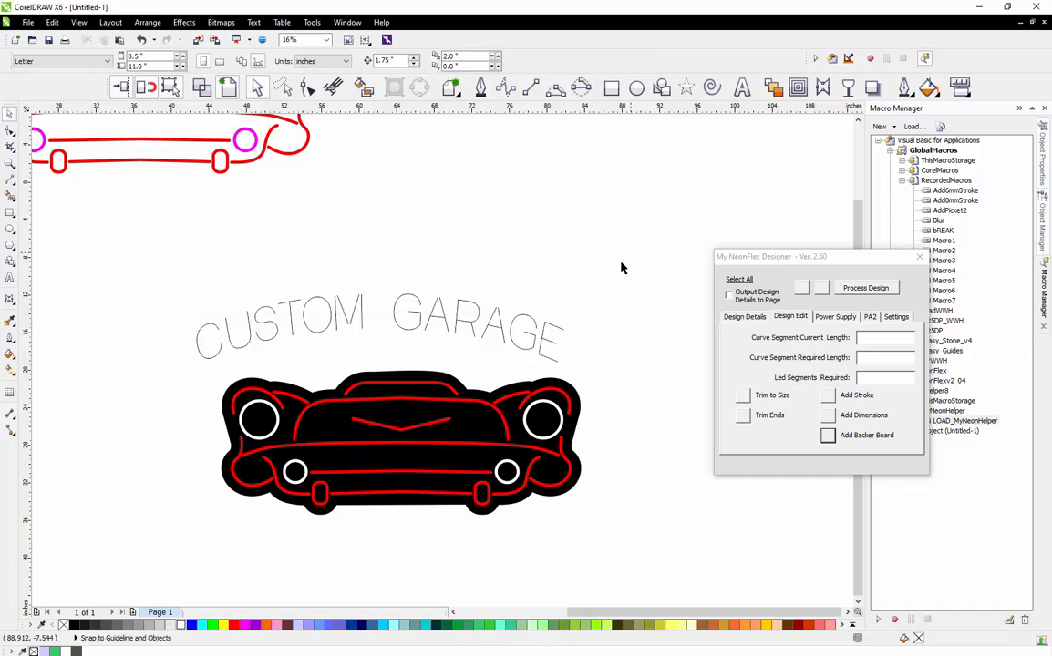
Center the arched lettering horizontally over the car's black backer board
{"action": "left_click_drag", "start_coordinate": [627, 254], "coordinate": [189, 390]}
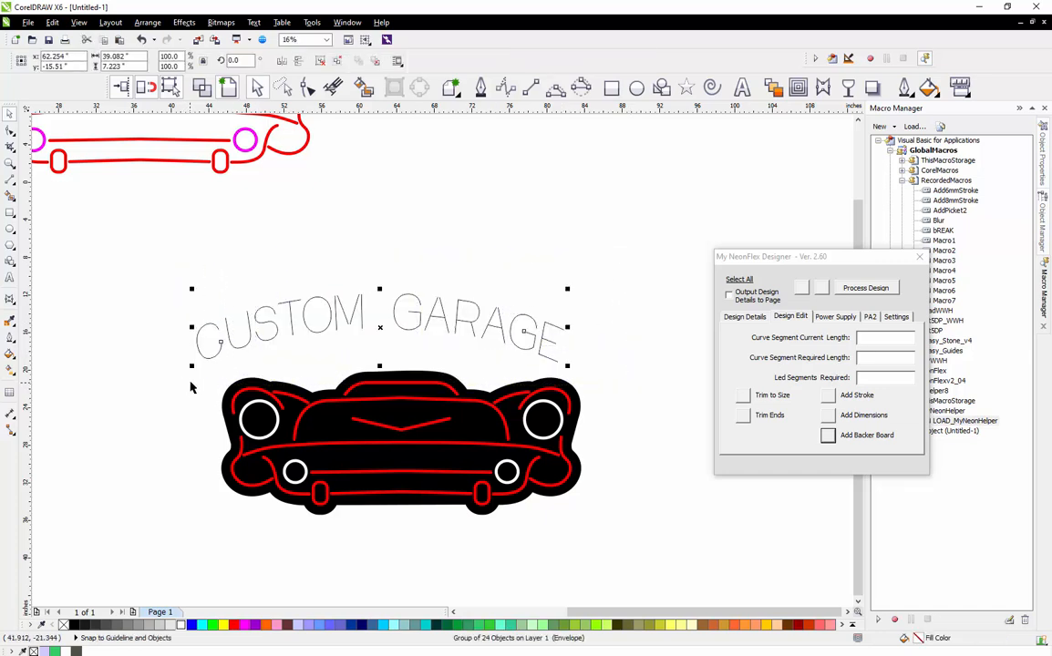
{"action": "left_click", "coordinate": [409, 508], "text": "shift"}
{"action": "key", "text": "c"}
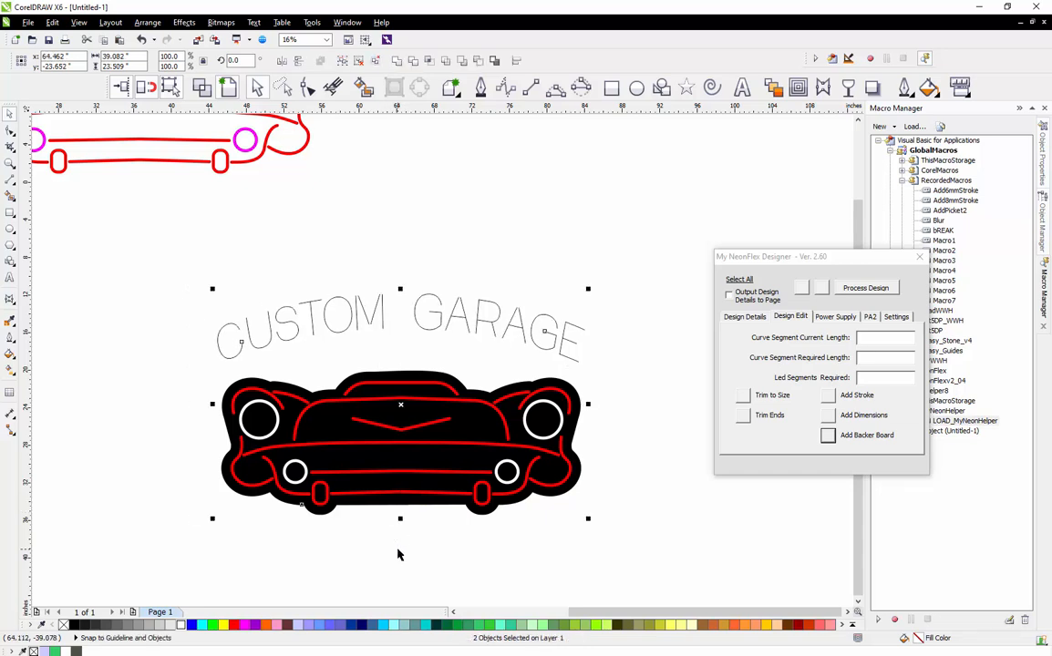
{"action": "left_click", "coordinate": [399, 556]}
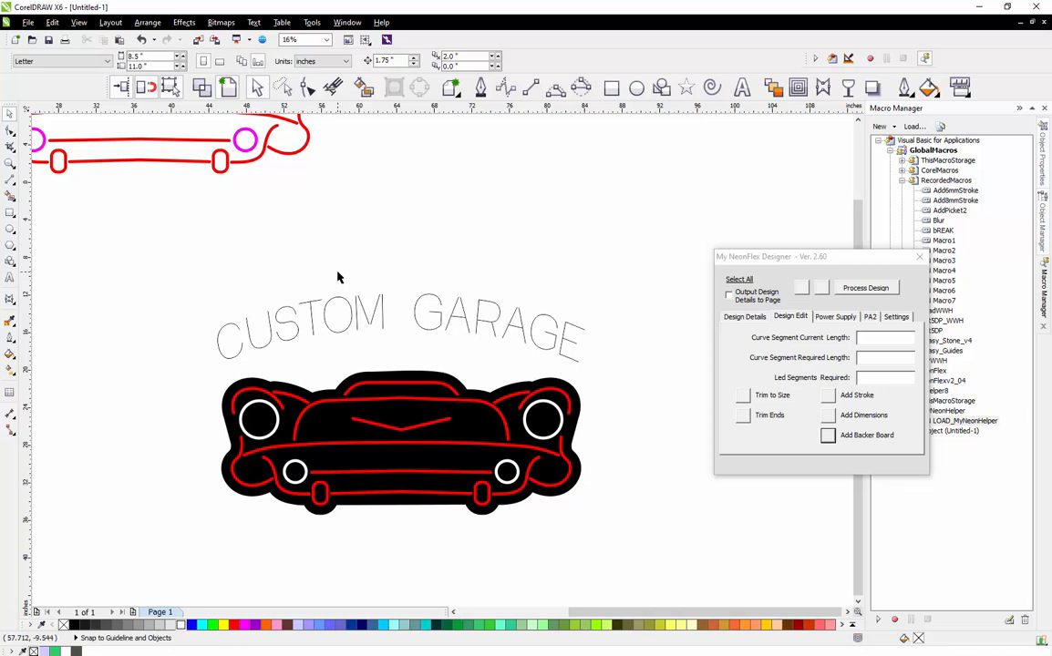
Add the neon stroke to the arched CUSTOM GARAGE lettering and inspect the stroked joints of the M
{"action": "left_click", "coordinate": [363, 318]}
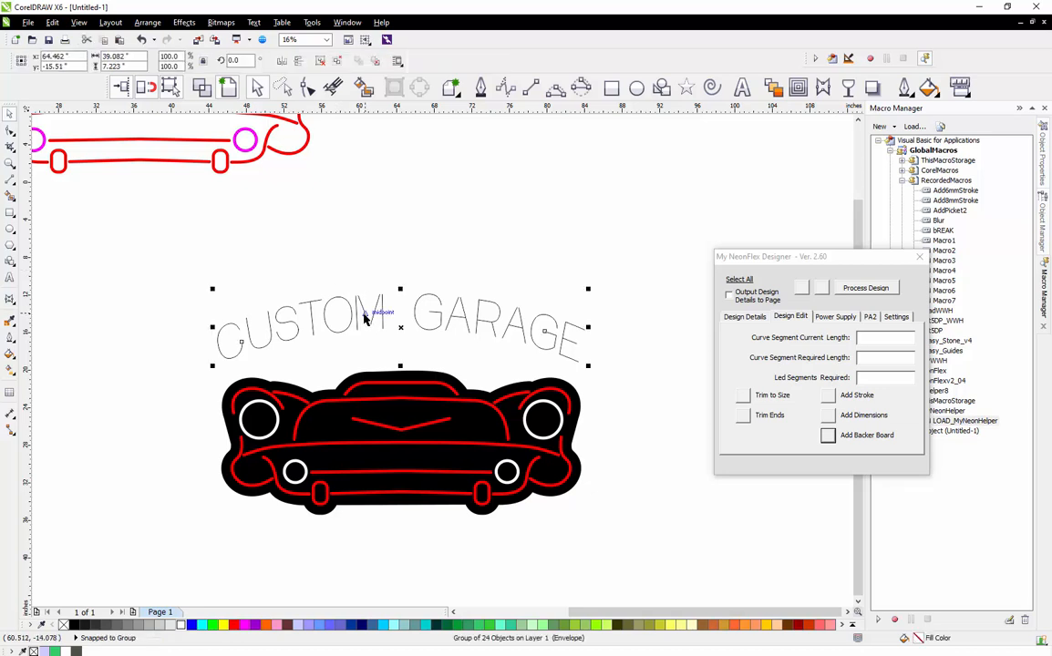
{"action": "left_click", "coordinate": [829, 395]}
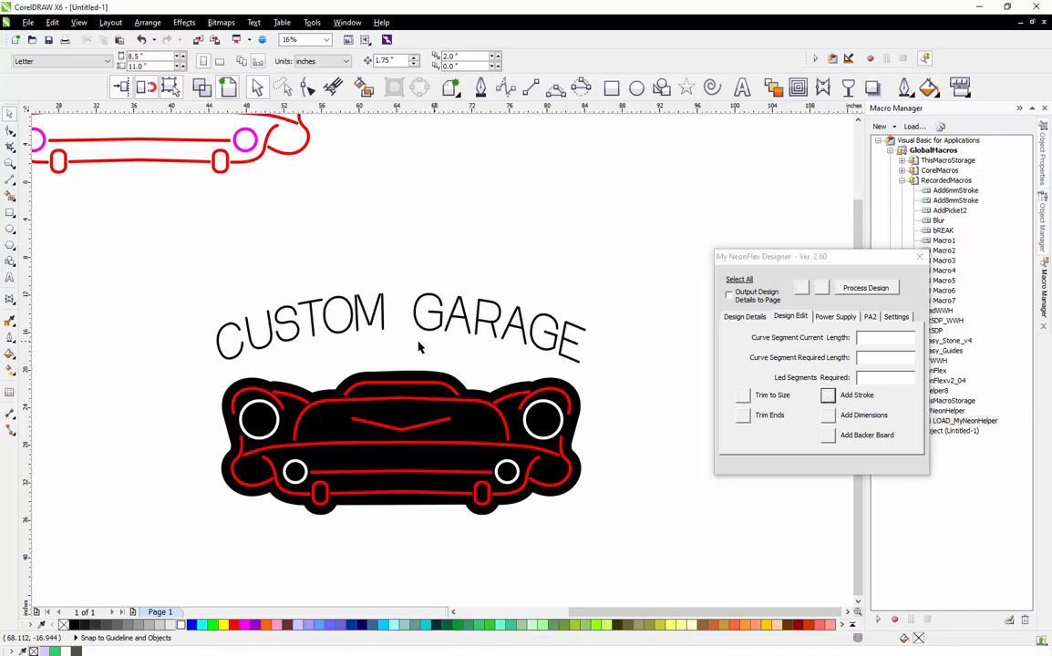
{"action": "scroll", "coordinate": [296, 362], "scroll_direction": "up", "scroll_amount": 4}
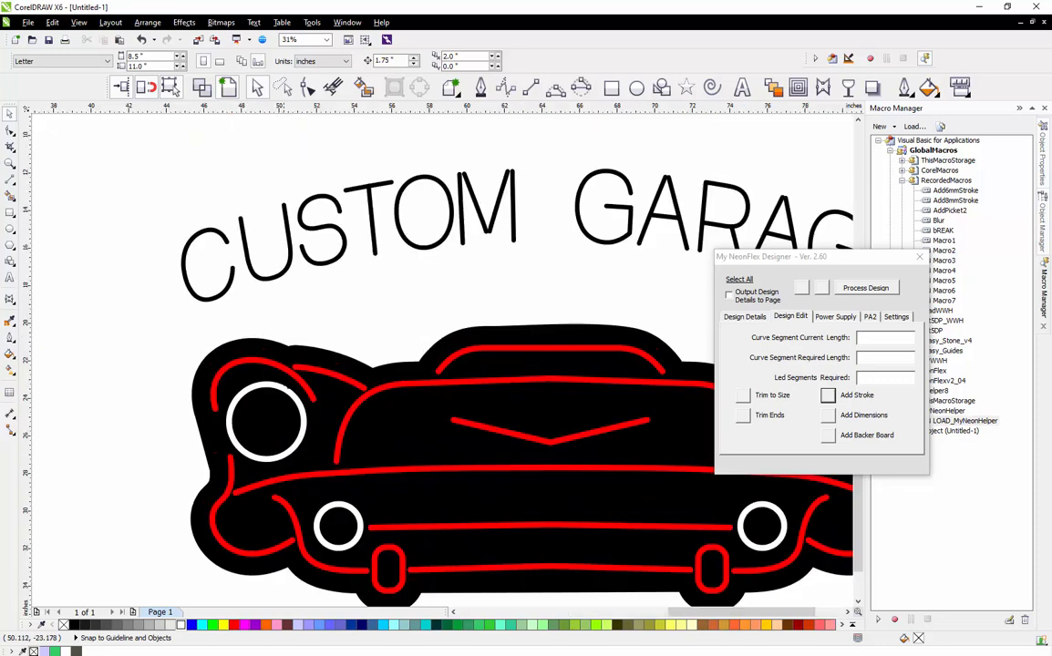
{"action": "scroll", "coordinate": [351, 281], "scroll_direction": "down", "scroll_amount": 2}
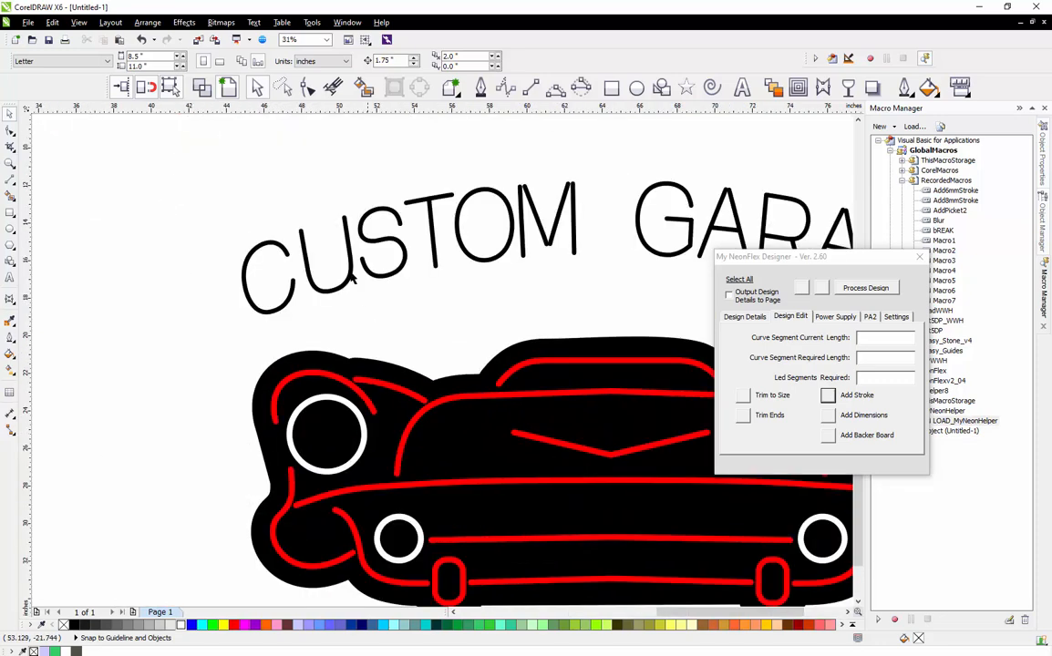
{"action": "scroll", "coordinate": [518, 186], "scroll_direction": "up", "scroll_amount": 2}
{"action": "scroll", "coordinate": [569, 226], "scroll_direction": "up", "scroll_amount": 2}
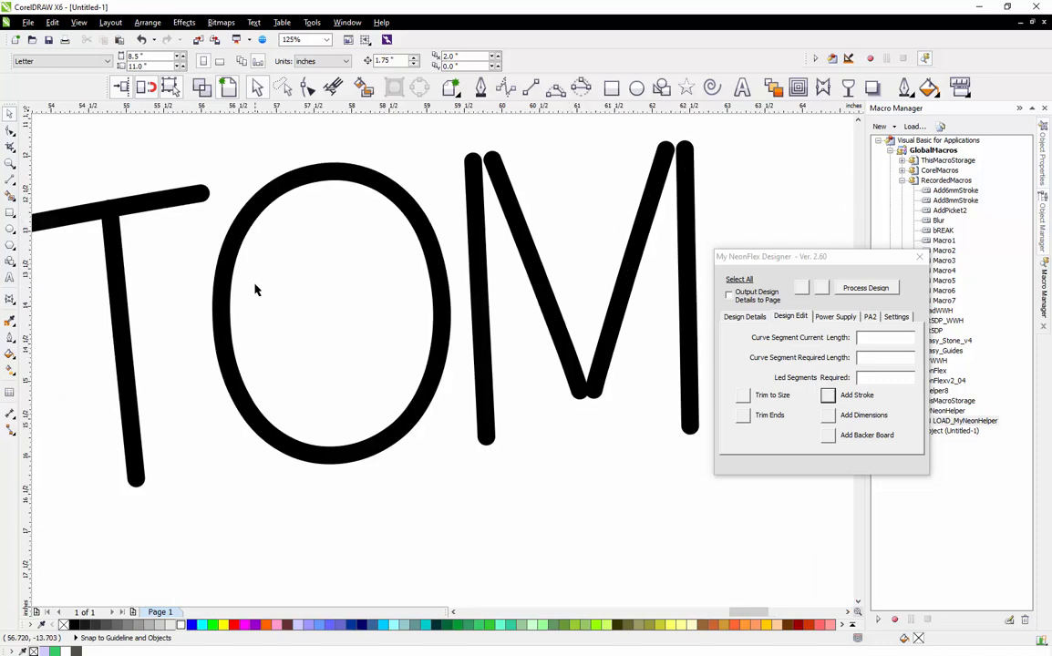
{"action": "scroll", "coordinate": [256, 289], "scroll_direction": "down", "scroll_amount": 2}
{"action": "scroll", "coordinate": [458, 228], "scroll_direction": "up", "scroll_amount": 2}
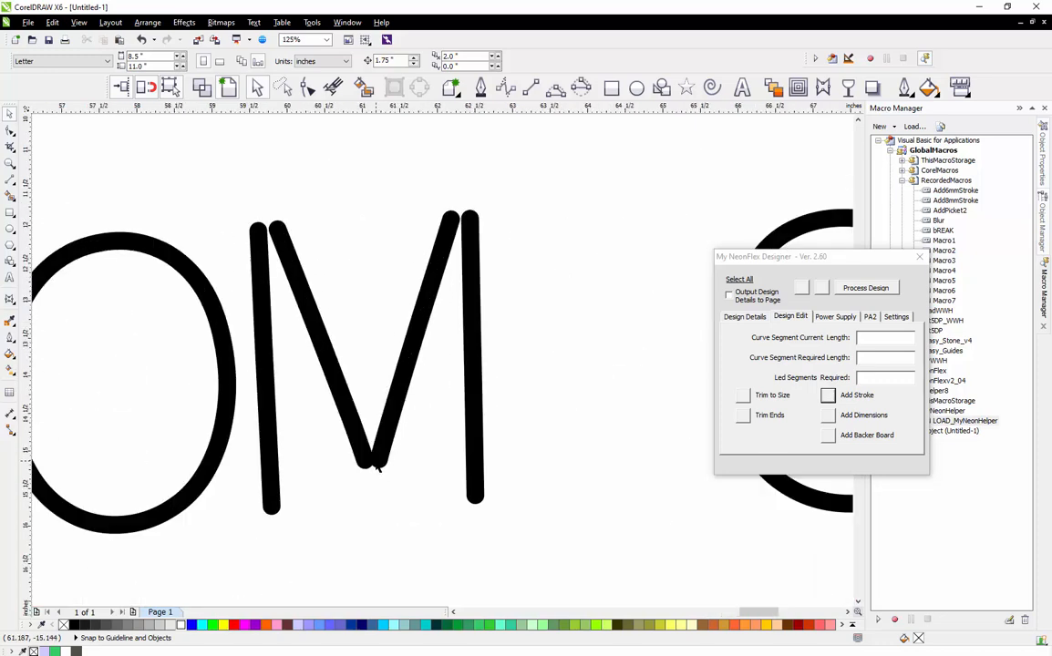
Check the lettering's envelope and ungroup the arched CUSTOM GARAGE lettering
{"action": "left_click", "coordinate": [394, 436]}
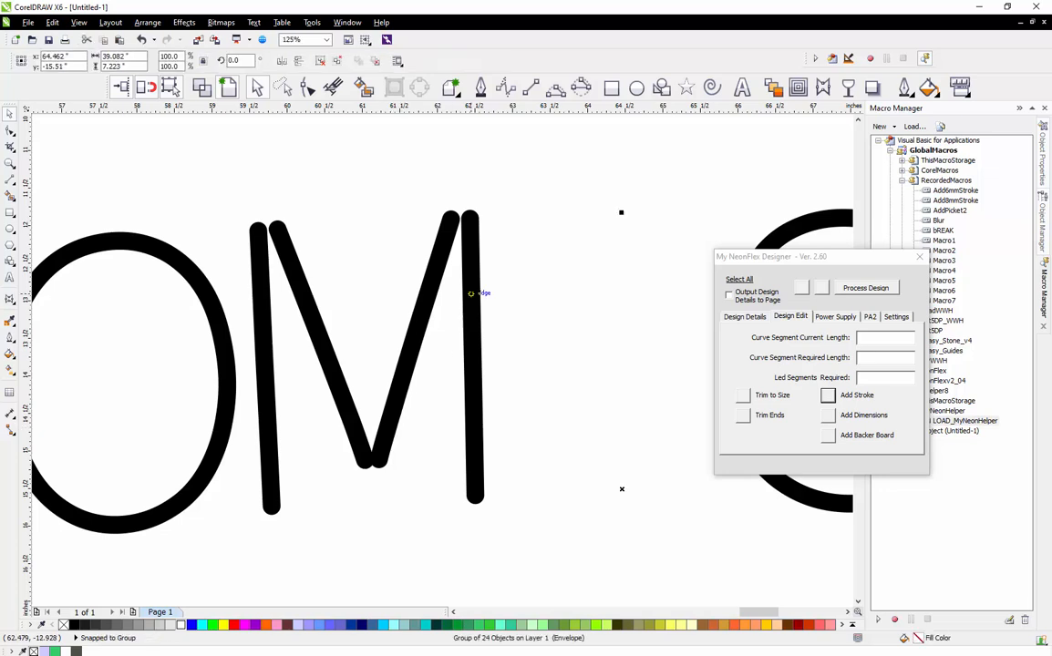
{"action": "left_click", "coordinate": [823, 87]}
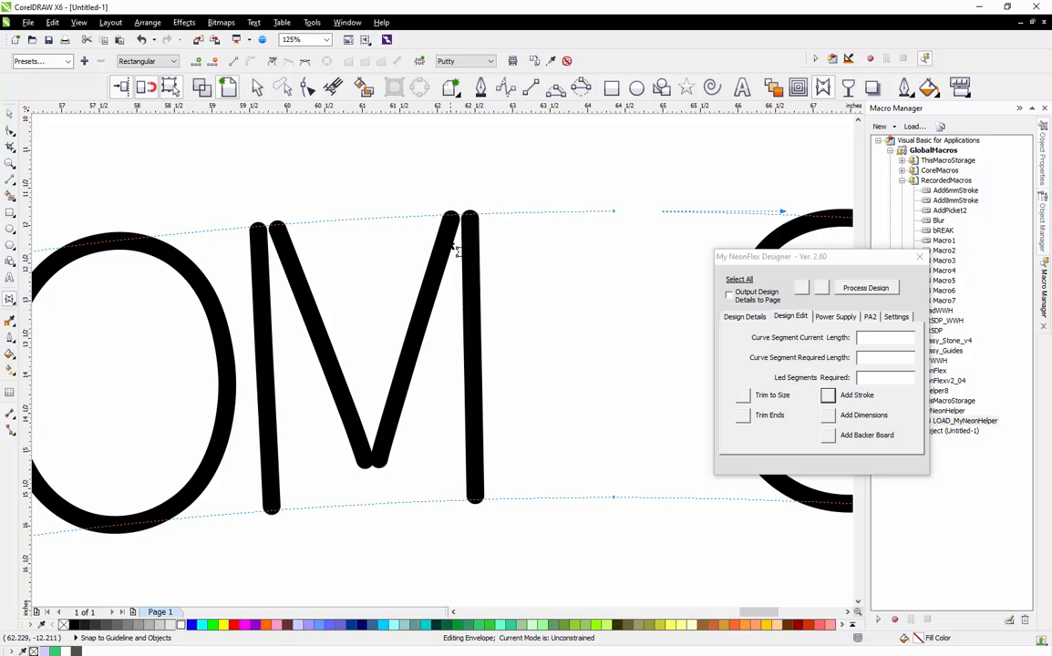
{"action": "scroll", "coordinate": [376, 182], "scroll_direction": "down", "scroll_amount": 2}
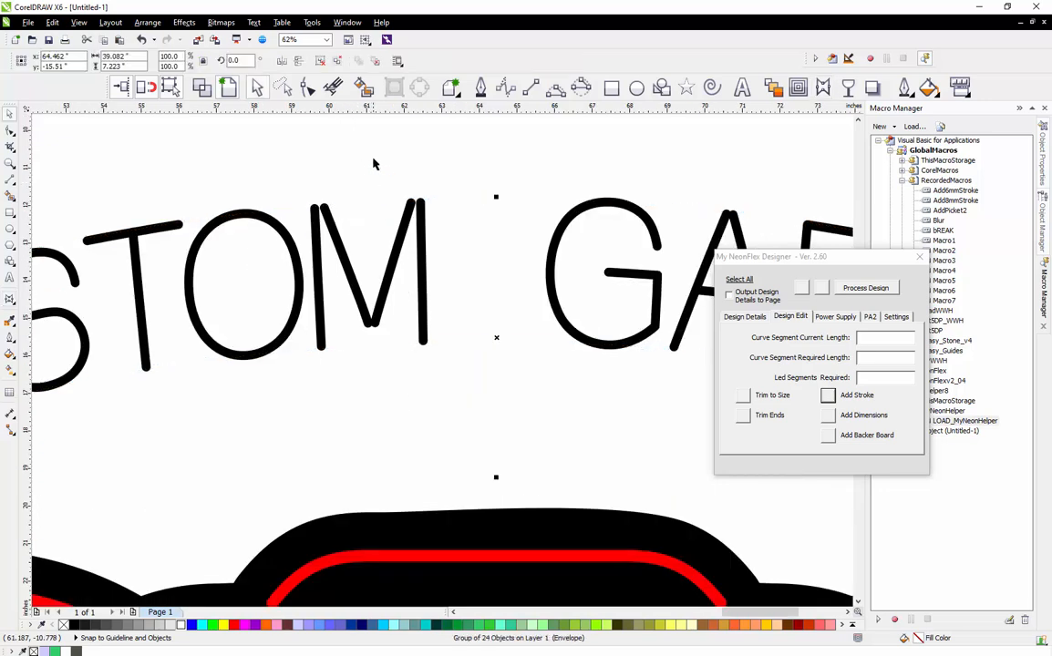
{"action": "right_click", "coordinate": [369, 188]}
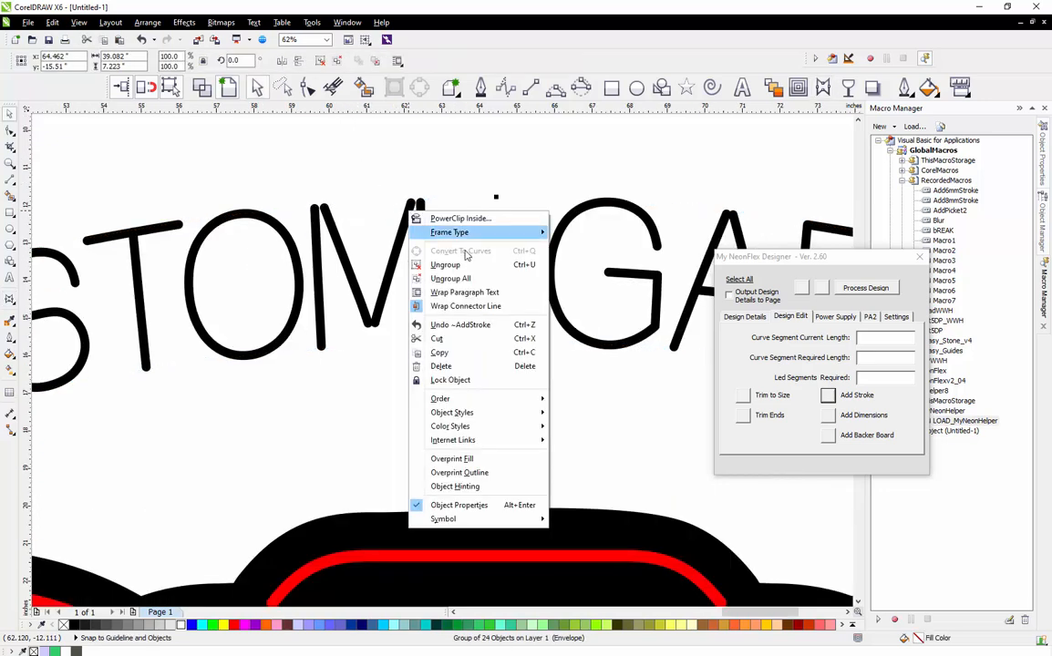
{"action": "left_click", "coordinate": [406, 254]}
{"action": "left_click", "coordinate": [415, 148]}
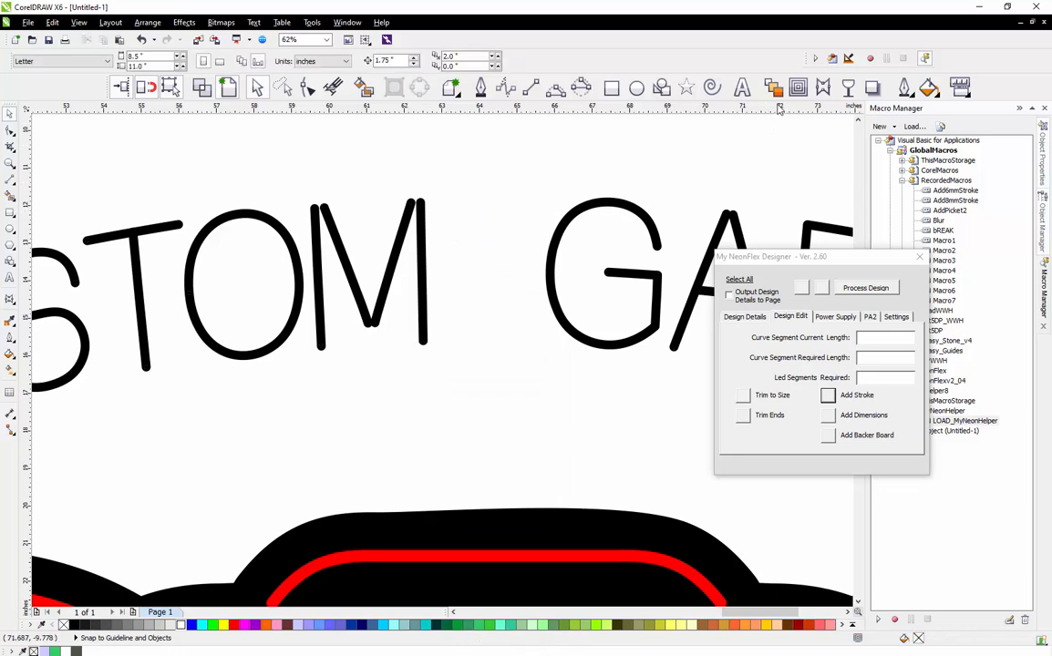
Delete the two middle nodes from the right diagonal stroke of the M, keeping only its end nodes
{"action": "left_click", "coordinate": [822, 87]}
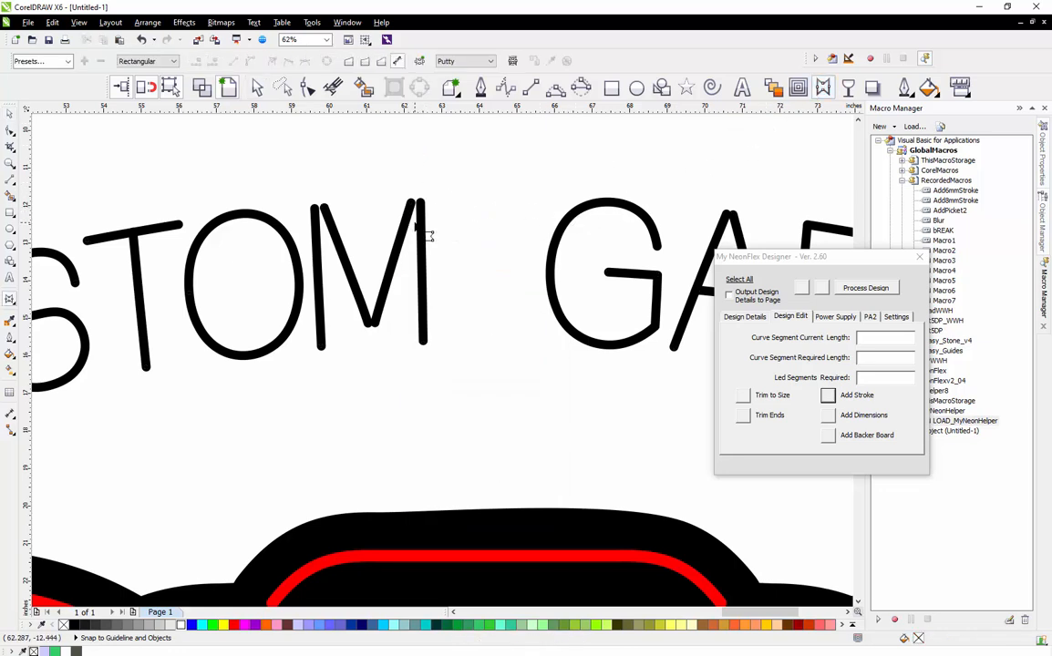
{"action": "left_click", "coordinate": [377, 301]}
{"action": "scroll", "coordinate": [388, 313], "scroll_direction": "up", "scroll_amount": 3}
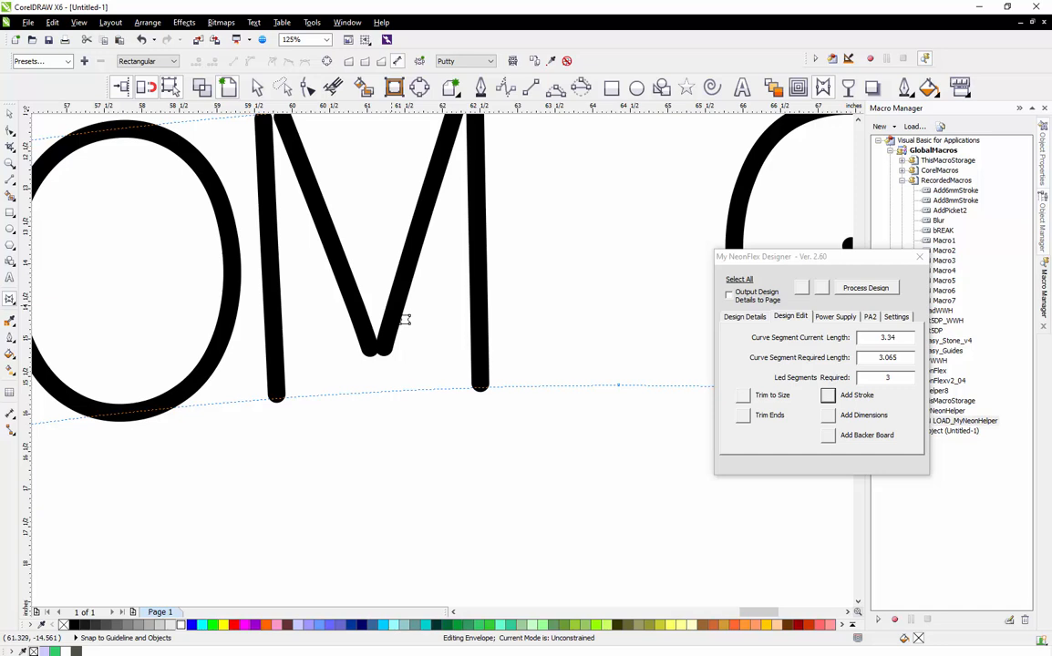
{"action": "left_click", "coordinate": [334, 86]}
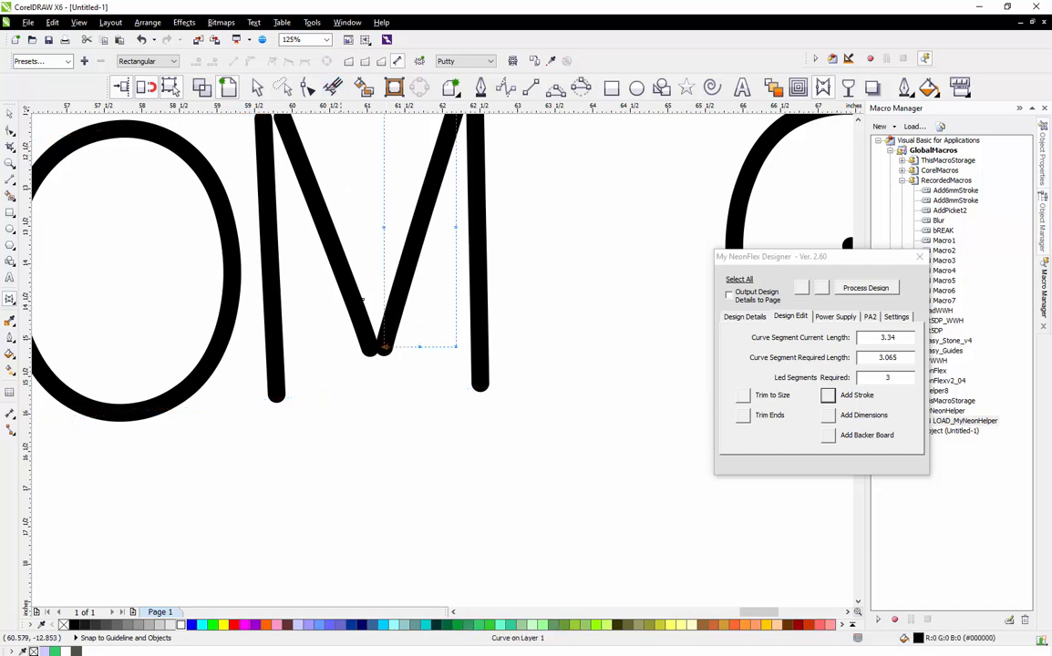
{"action": "scroll", "coordinate": [376, 337], "scroll_direction": "up", "scroll_amount": 3}
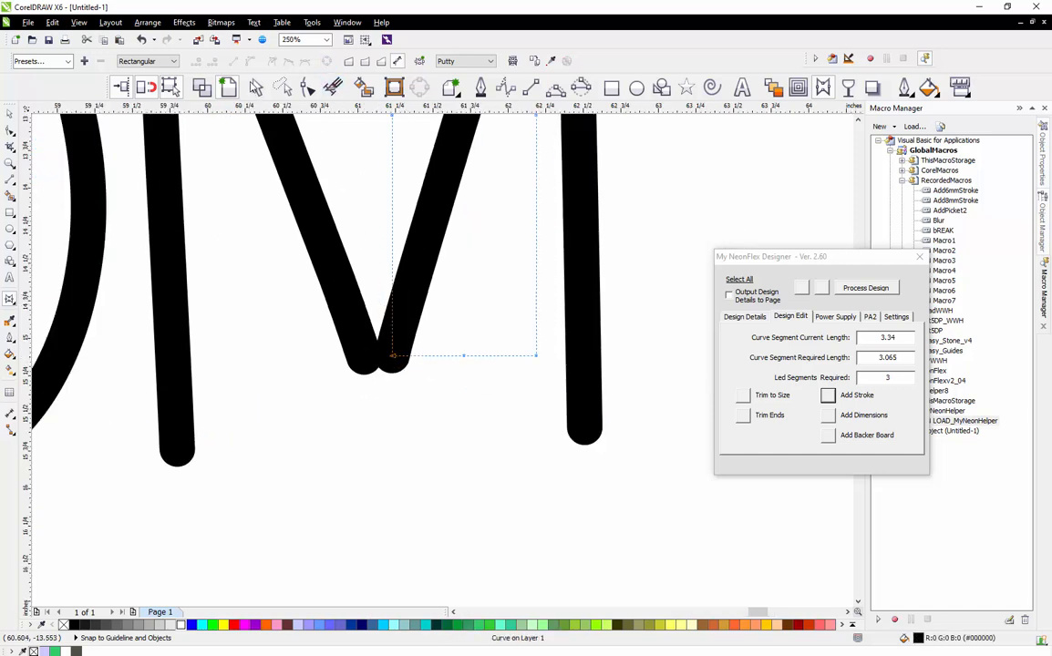
{"action": "left_click", "coordinate": [307, 86]}
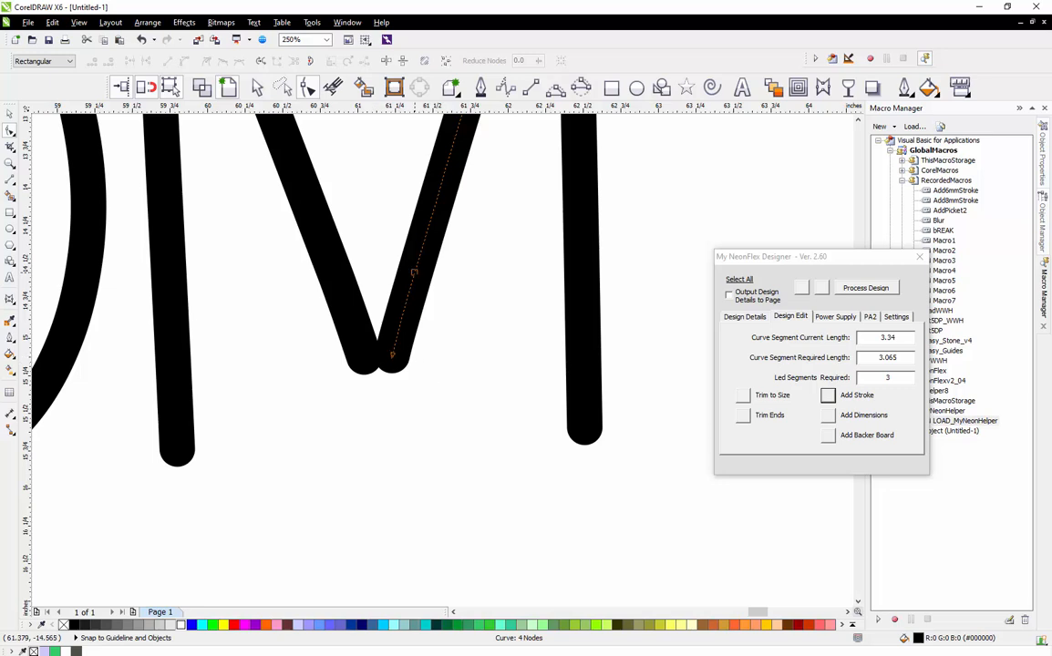
{"action": "key", "text": "ctrl+a"}
{"action": "scroll", "coordinate": [422, 351], "scroll_direction": "down", "scroll_amount": 3}
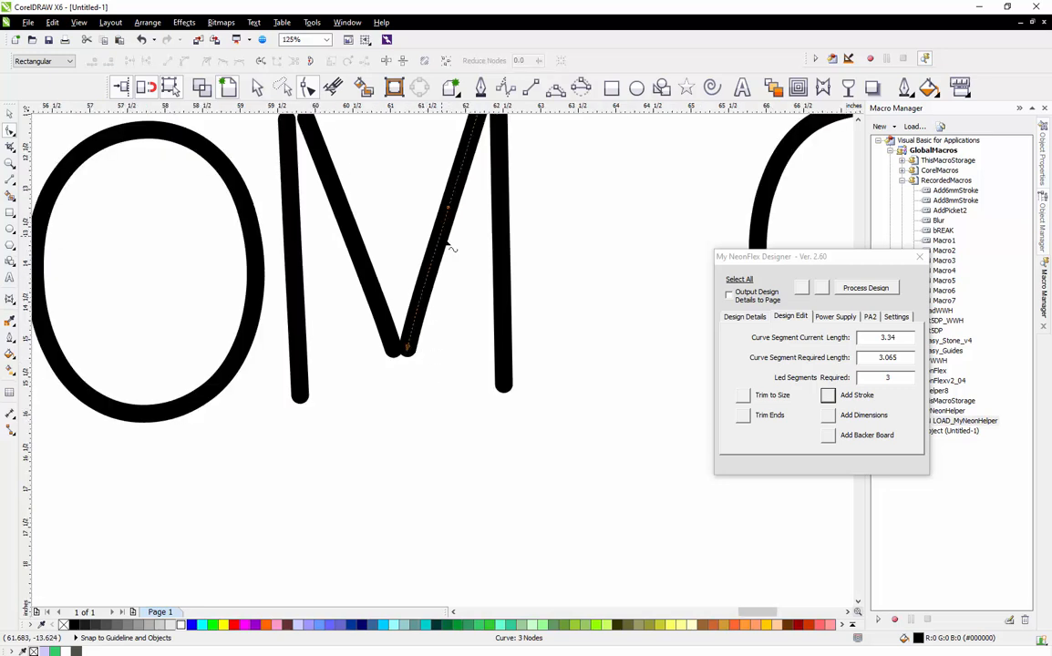
{"action": "double_click", "coordinate": [450, 209]}
{"action": "scroll", "coordinate": [467, 371], "scroll_direction": "down", "scroll_amount": 1}
{"action": "scroll", "coordinate": [446, 270], "scroll_direction": "up", "scroll_amount": 1}
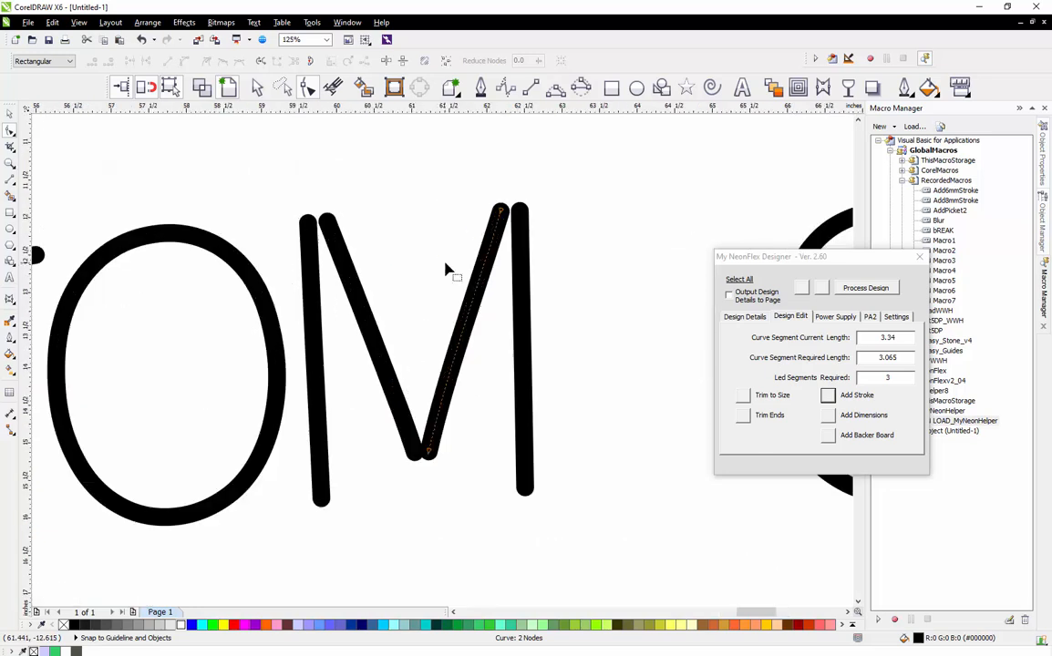
Convert the M's right diagonal to a straight line and shift both its ends away from the neighbouring strokes
{"action": "right_click", "coordinate": [474, 293]}
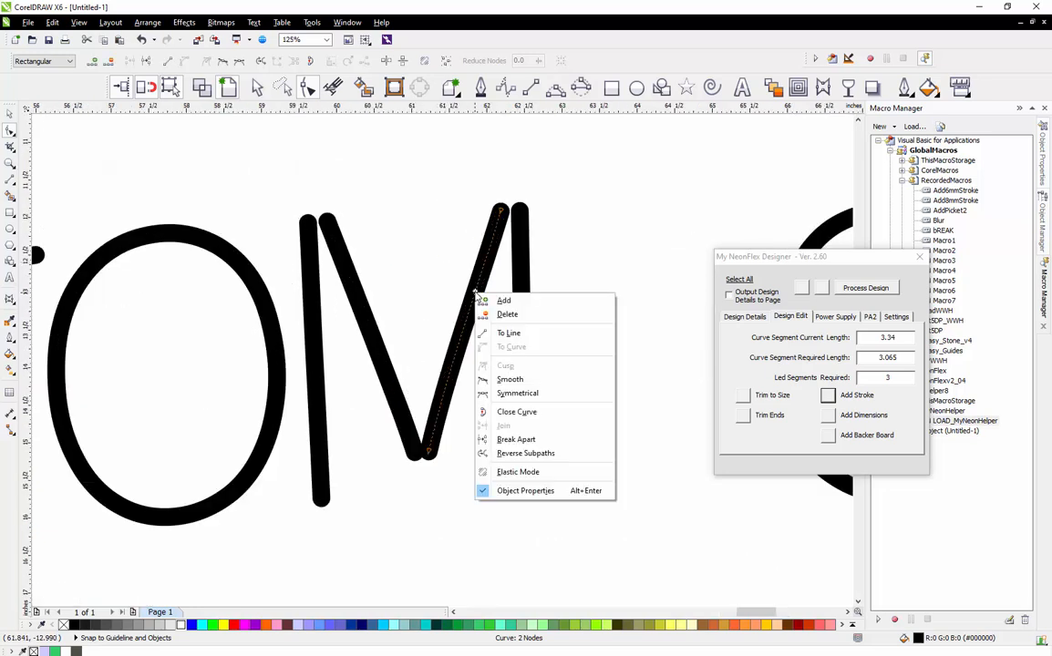
{"action": "left_click", "coordinate": [510, 333]}
{"action": "scroll", "coordinate": [424, 469], "scroll_direction": "up", "scroll_amount": 5}
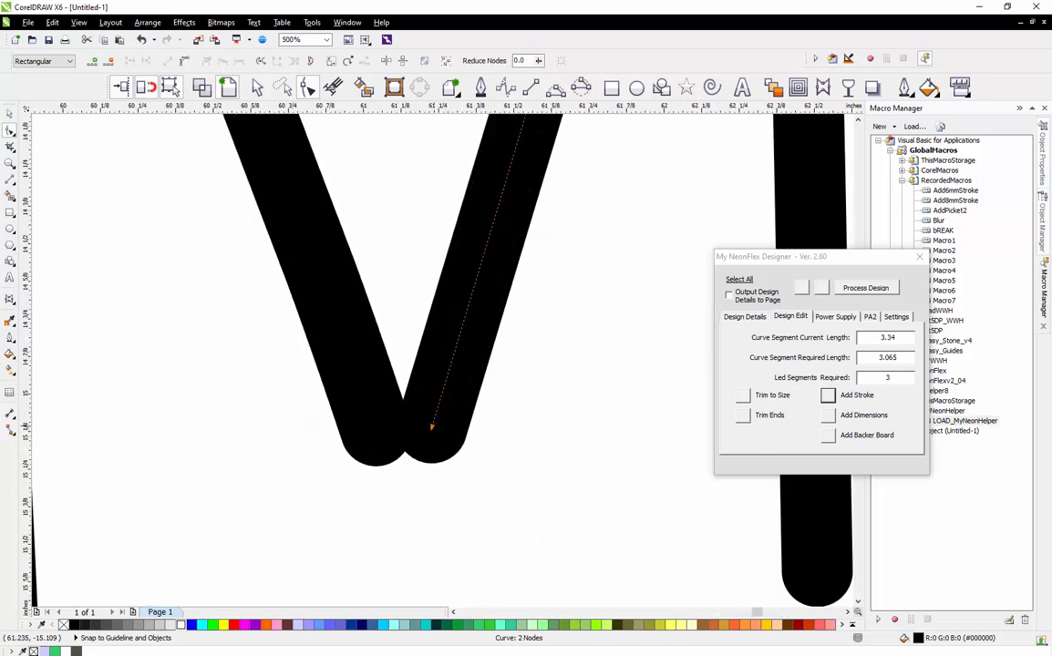
{"action": "left_click_drag", "start_coordinate": [431, 425], "coordinate": [458, 428]}
{"action": "scroll", "coordinate": [458, 429], "scroll_direction": "down", "scroll_amount": 5}
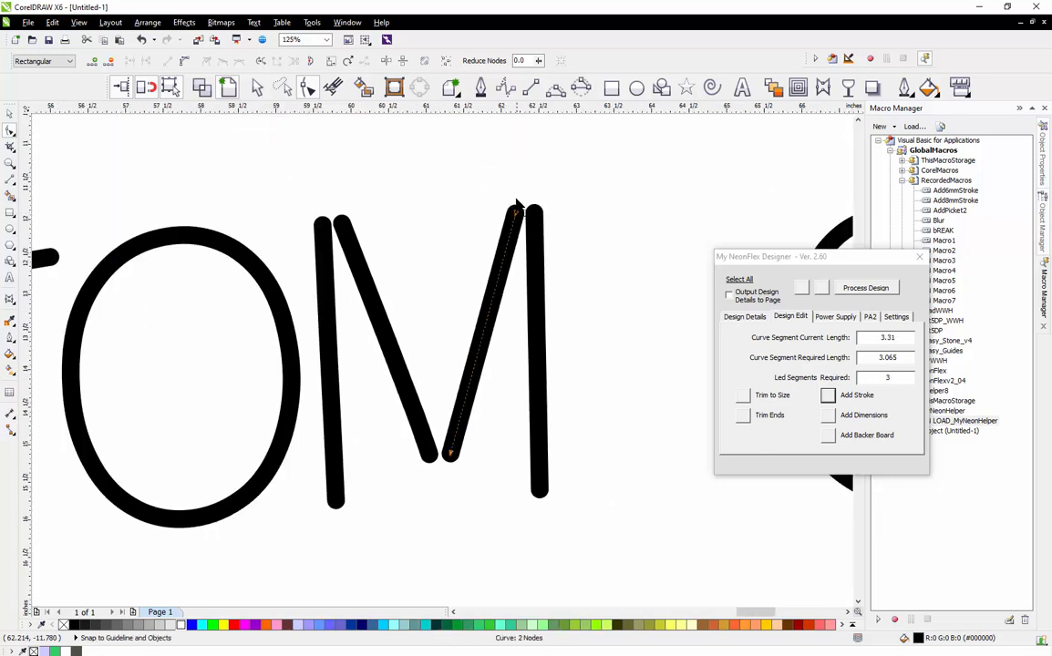
{"action": "scroll", "coordinate": [515, 205], "scroll_direction": "up", "scroll_amount": 7}
{"action": "left_click_drag", "start_coordinate": [517, 278], "coordinate": [507, 280]}
{"action": "scroll", "coordinate": [537, 260], "scroll_direction": "down", "scroll_amount": 6}
Delete the two middle nodes from the left diagonal stroke of the M
{"action": "scroll", "coordinate": [372, 271], "scroll_direction": "up", "scroll_amount": 2}
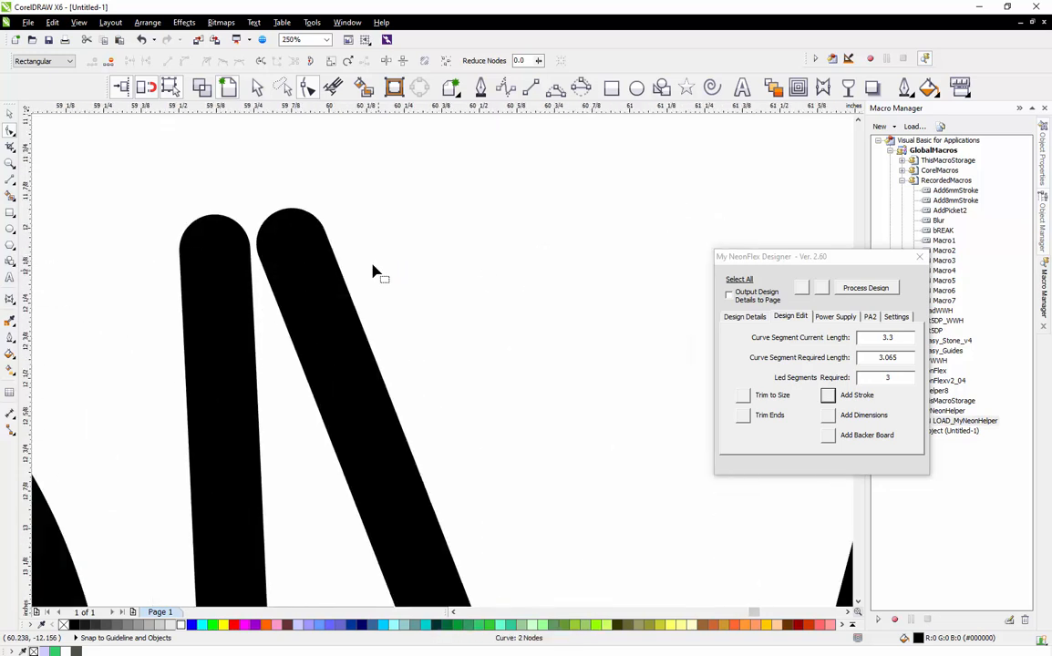
{"action": "left_click", "coordinate": [281, 239]}
{"action": "scroll", "coordinate": [281, 239], "scroll_direction": "up", "scroll_amount": 1}
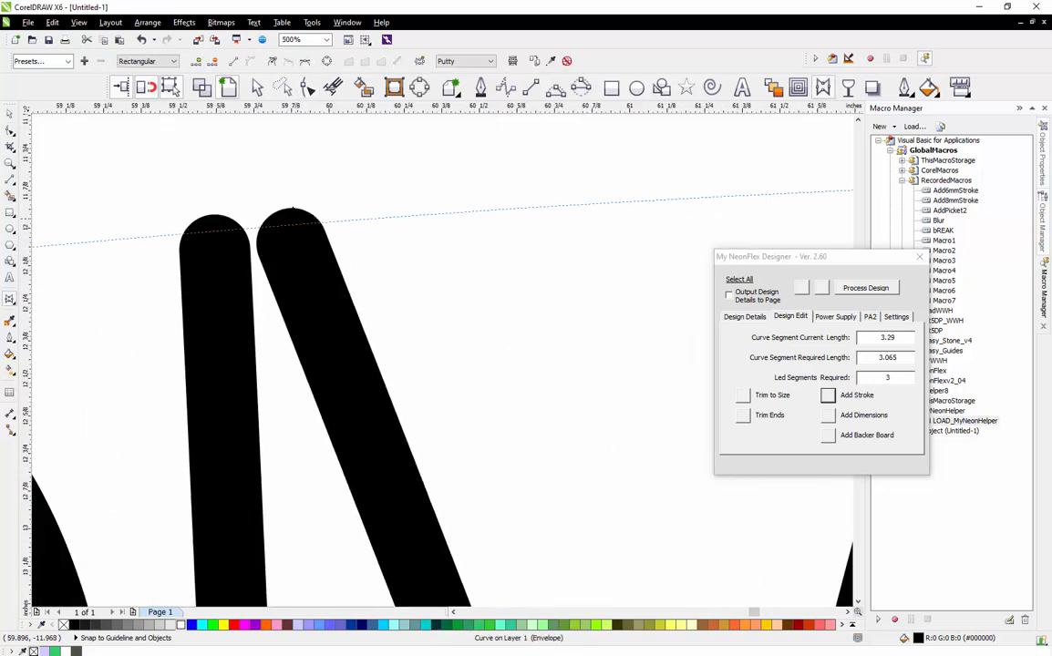
{"action": "left_click", "coordinate": [293, 208]}
{"action": "scroll", "coordinate": [392, 277], "scroll_direction": "down", "scroll_amount": 2}
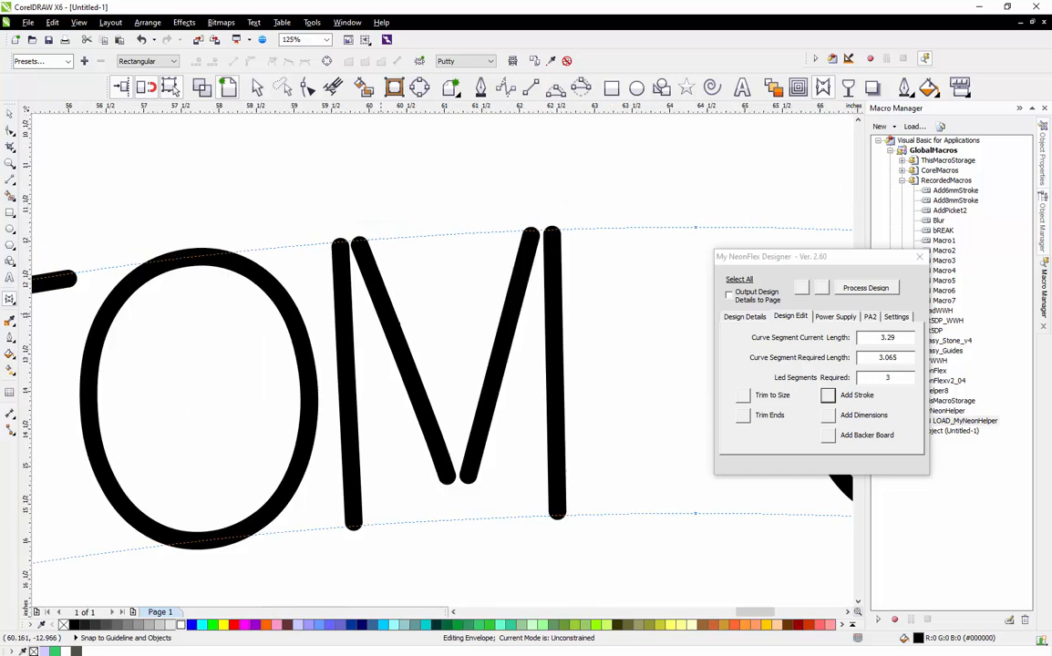
{"action": "left_click", "coordinate": [380, 267]}
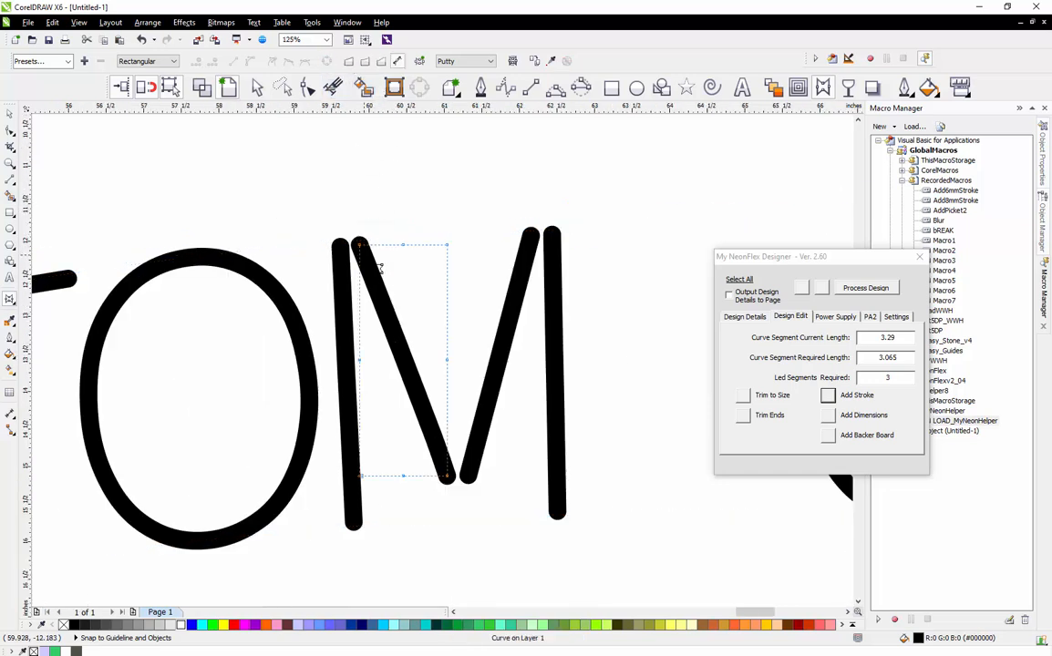
{"action": "left_click", "coordinate": [307, 86]}
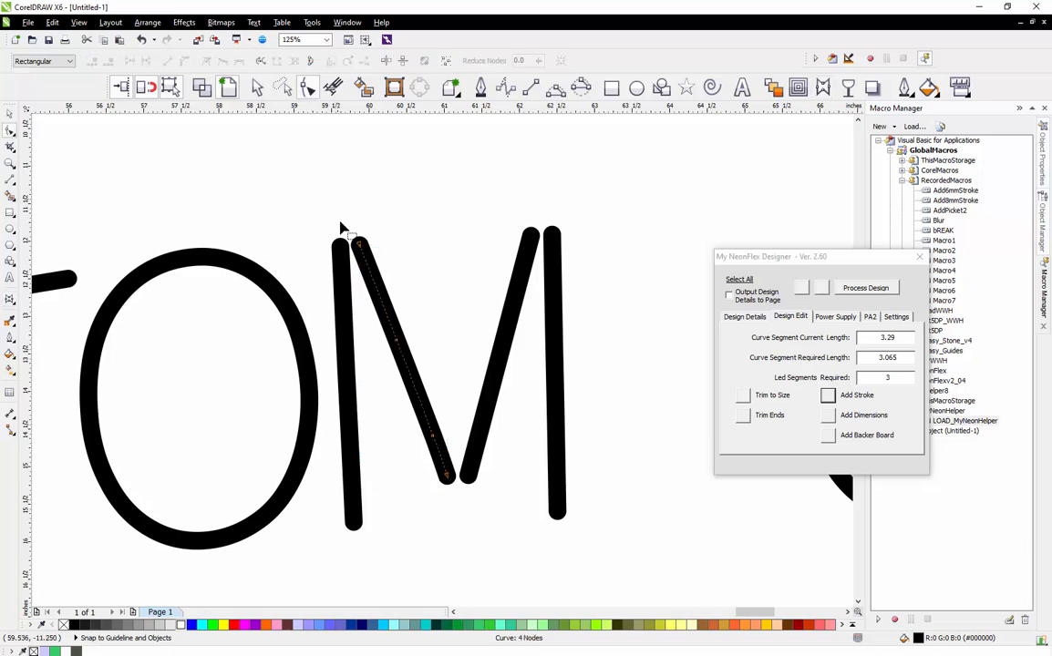
{"action": "mouse_move", "coordinate": [445, 302]}
{"action": "left_mouse_down"}
{"action": "mouse_move", "coordinate": [404, 434]}
{"action": "mouse_move", "coordinate": [383, 445]}
{"action": "left_mouse_up"}
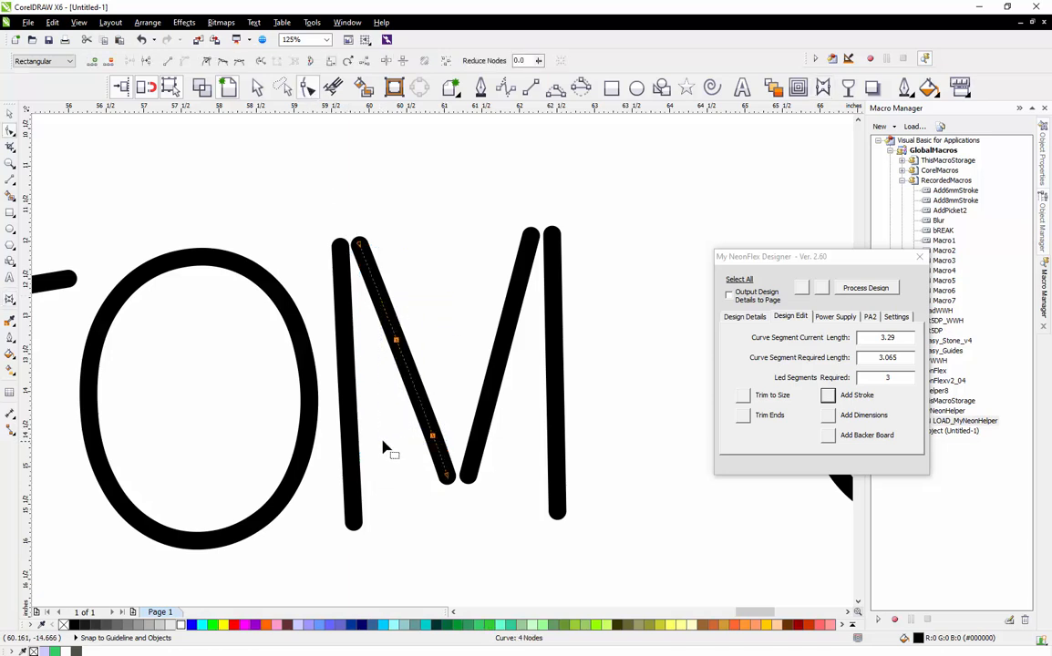
{"action": "key", "text": "Delete"}
Convert the M's left diagonal to a straight line and shift its upper end away from the left stem
{"action": "right_click", "coordinate": [416, 396]}
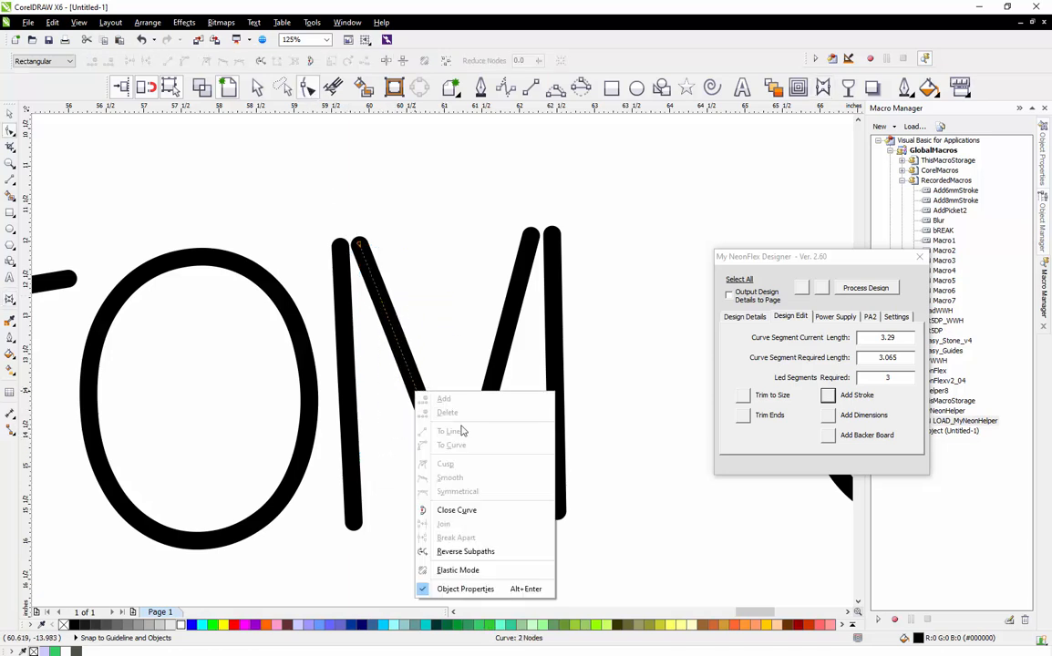
{"action": "left_click", "coordinate": [398, 313]}
{"action": "right_click", "coordinate": [392, 329]}
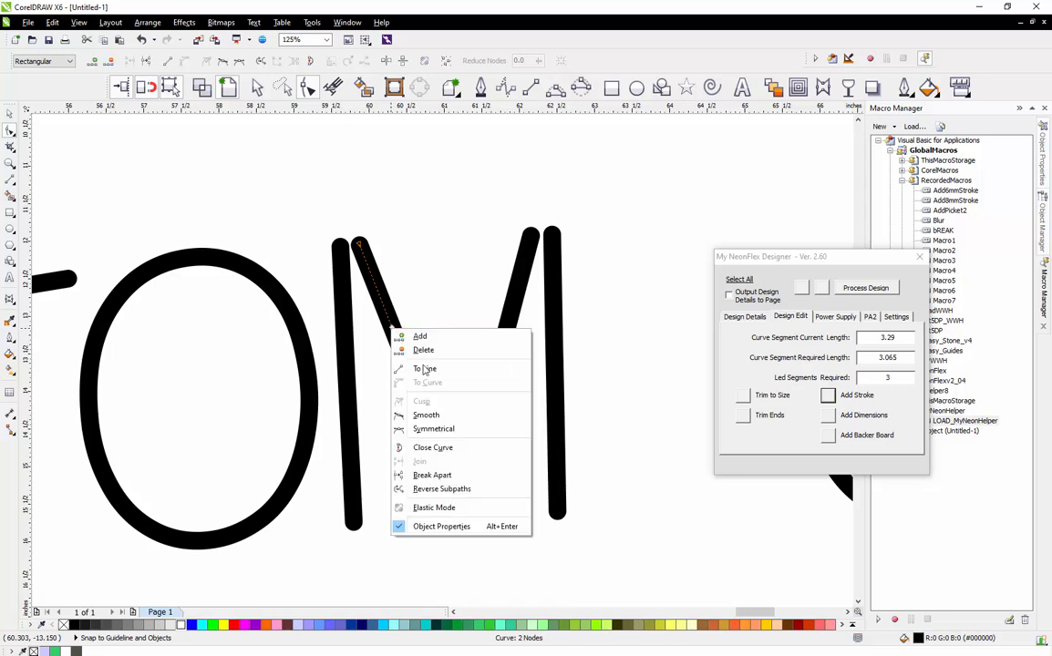
{"action": "left_click", "coordinate": [426, 369]}
{"action": "scroll", "coordinate": [374, 264], "scroll_direction": "up", "scroll_amount": 2}
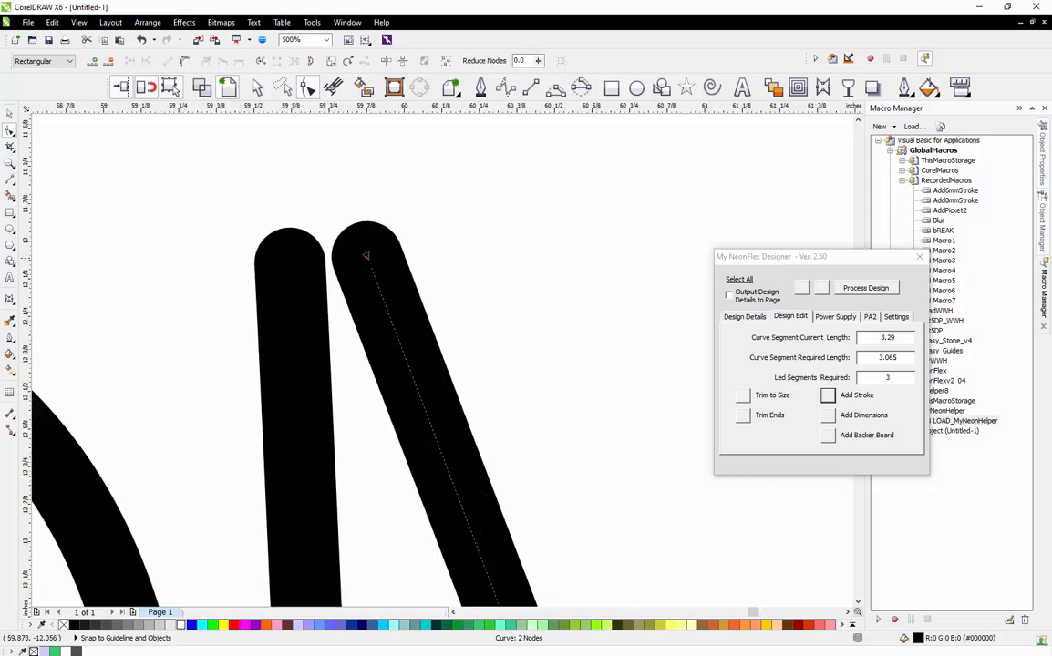
{"action": "left_click_drag", "start_coordinate": [366, 256], "coordinate": [380, 253]}
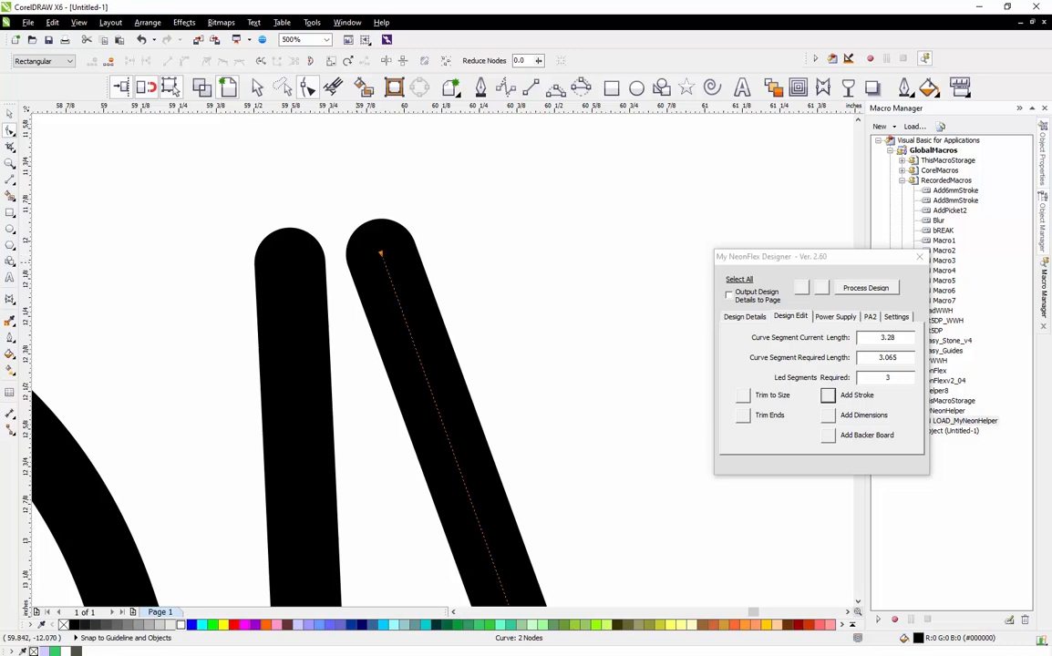
{"action": "scroll", "coordinate": [356, 261], "scroll_direction": "down", "scroll_amount": 2}
{"action": "key", "text": "space"}
{"action": "left_click", "coordinate": [331, 244]}
{"action": "scroll", "coordinate": [331, 243], "scroll_direction": "down", "scroll_amount": 1}
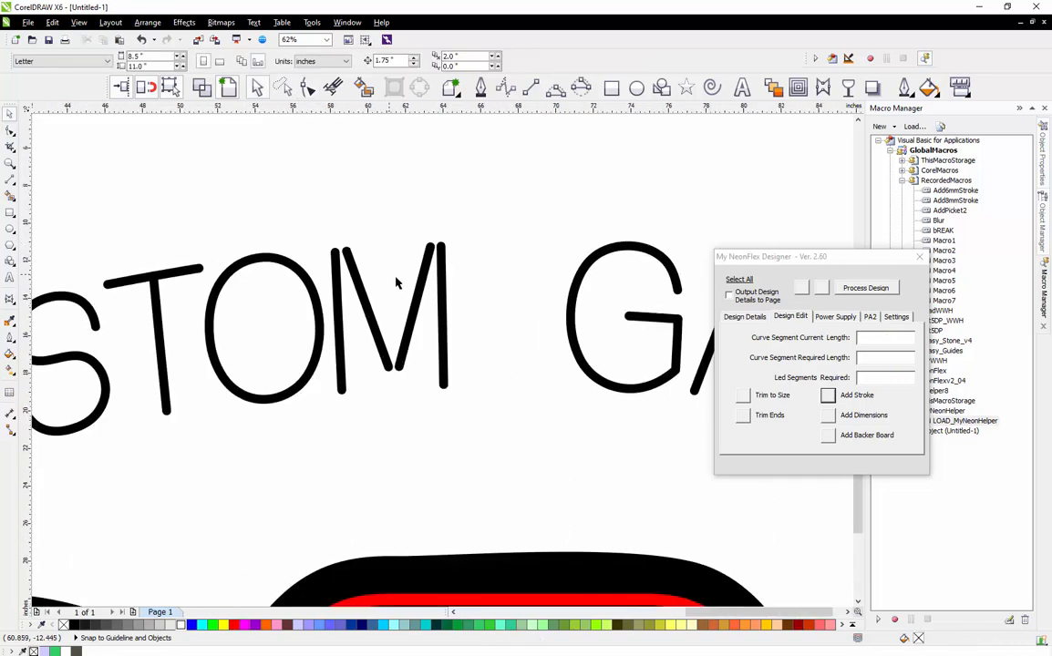
Trim the upper end of the T's stem to clear its crossbar, undoing the trim made at its lower end
{"action": "scroll", "coordinate": [395, 284], "scroll_direction": "down", "scroll_amount": 1}
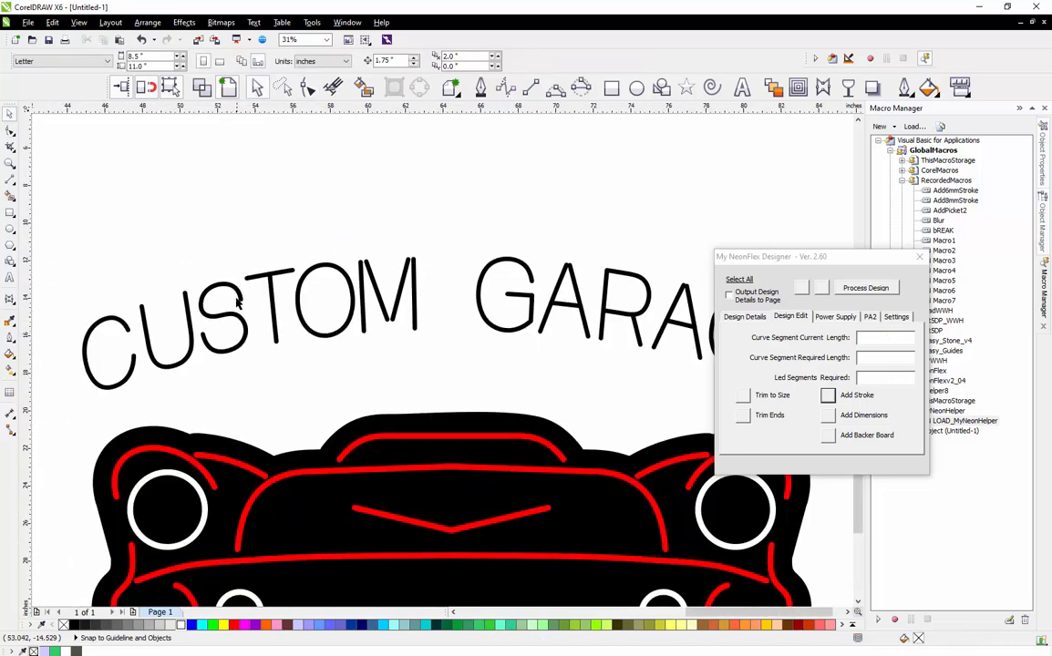
{"action": "scroll", "coordinate": [264, 284], "scroll_direction": "up", "scroll_amount": 2}
{"action": "left_click", "coordinate": [364, 236]}
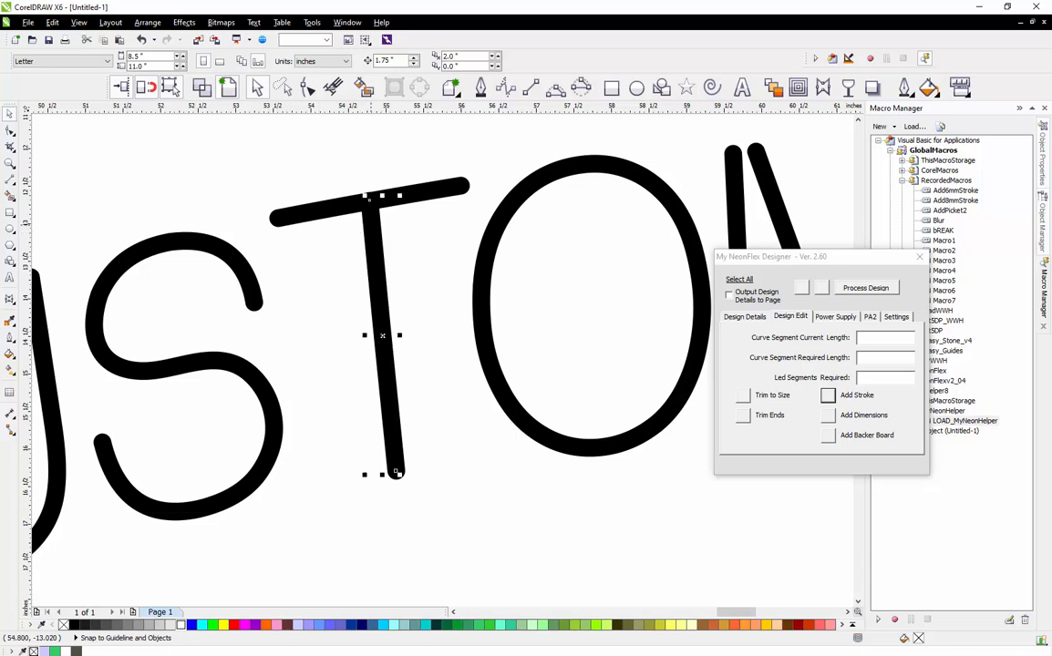
{"action": "left_click", "coordinate": [743, 417]}
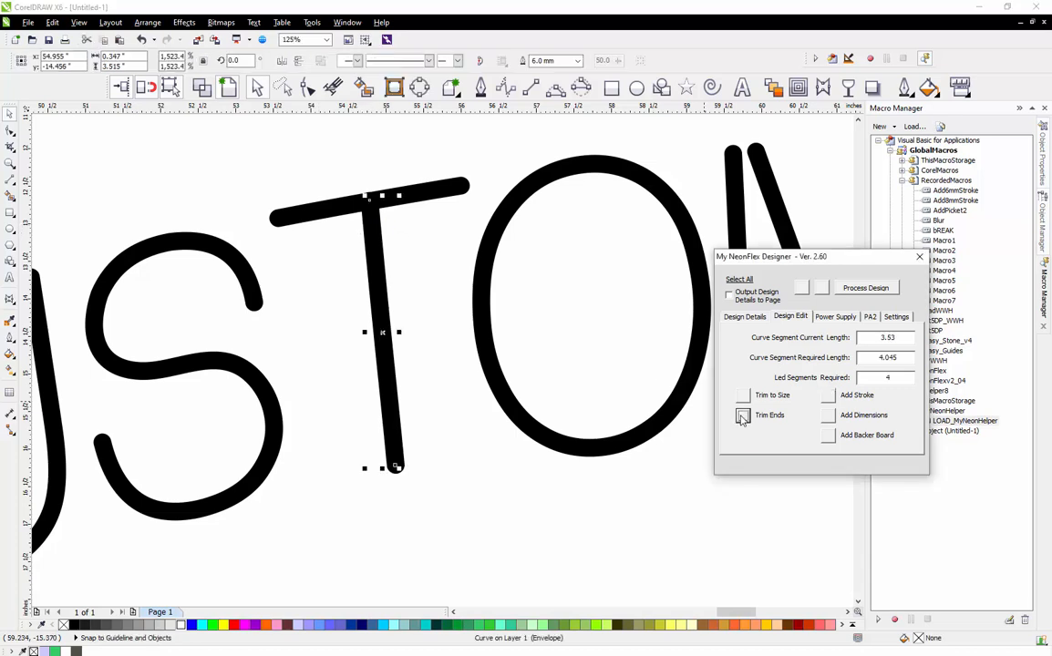
{"action": "left_click", "coordinate": [647, 487]}
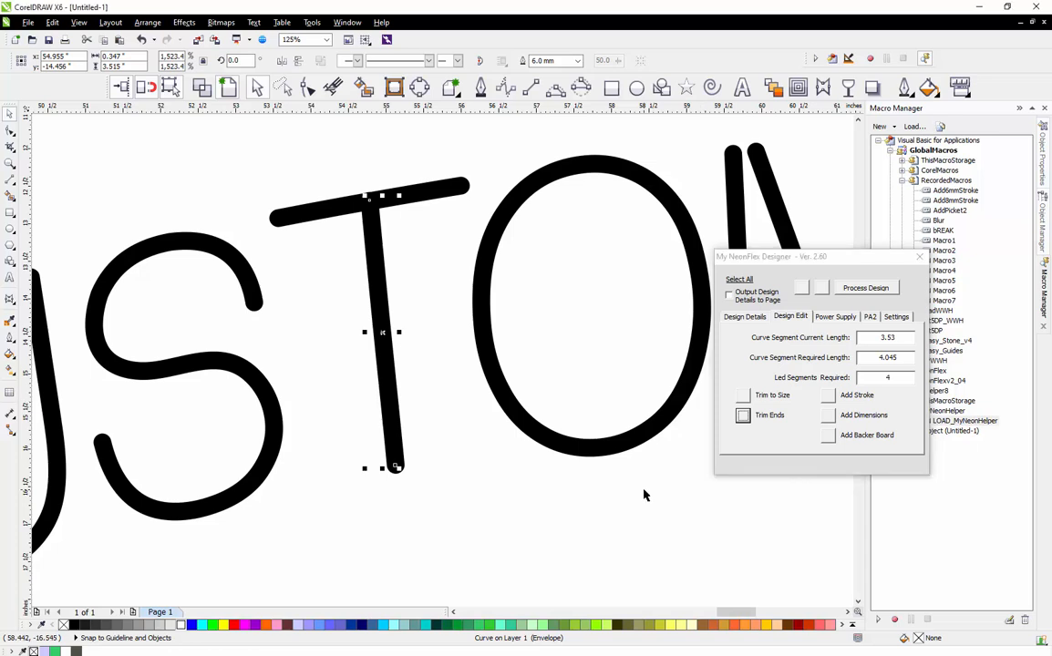
{"action": "key", "text": "ctrl+z"}
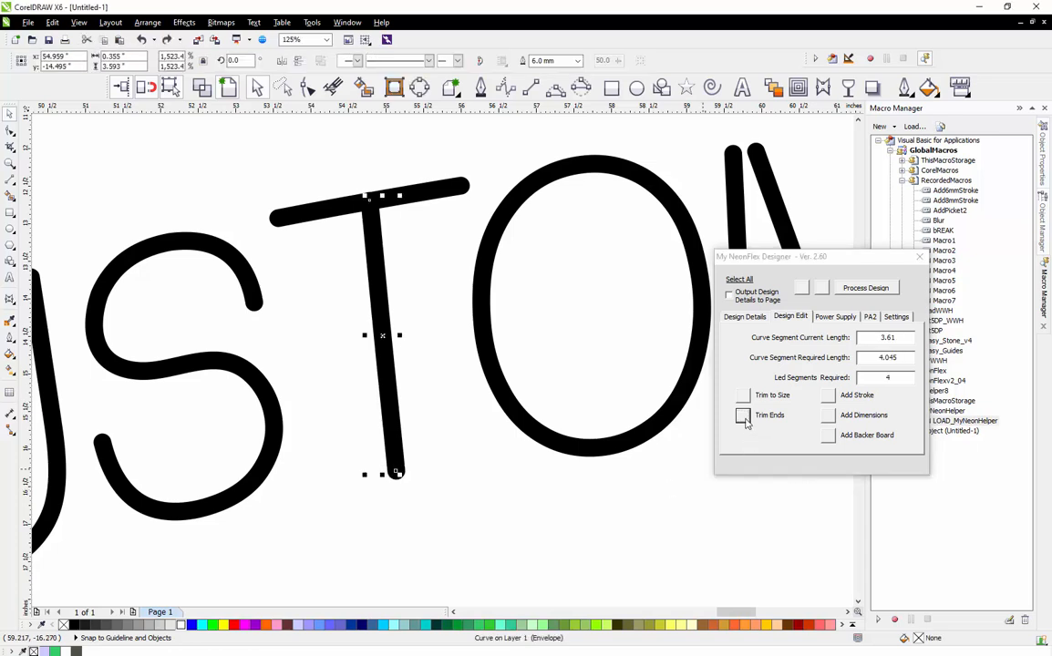
{"action": "left_click", "coordinate": [743, 418]}
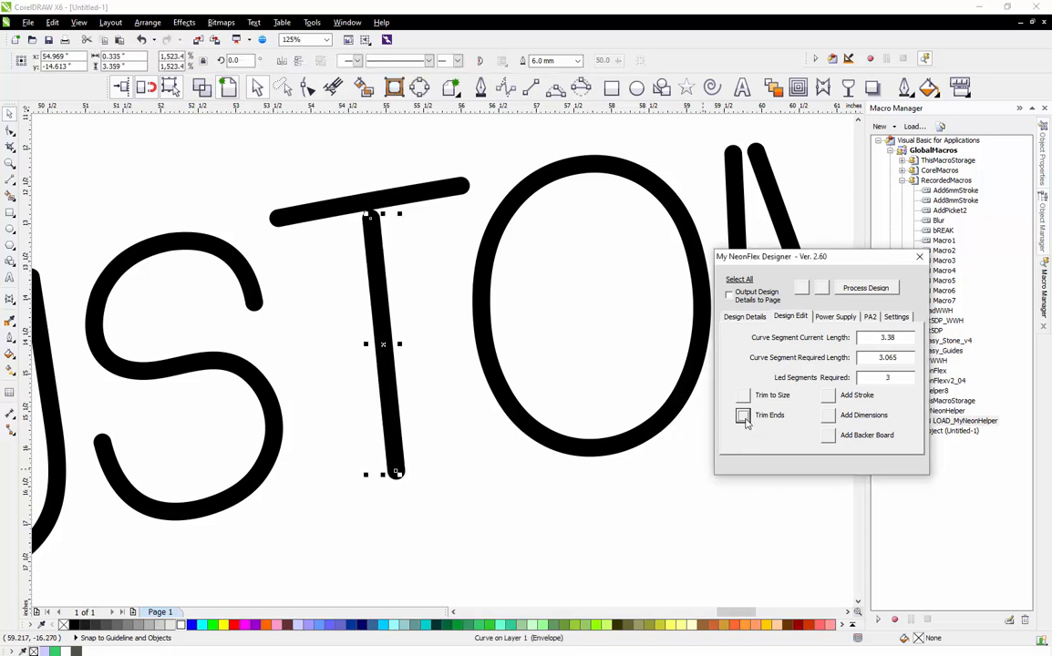
{"action": "left_click", "coordinate": [477, 462]}
Trim the ends of the G's curved tube until a clear gap opens below its horizontal bar
{"action": "scroll", "coordinate": [472, 330], "scroll_direction": "down", "scroll_amount": 2}
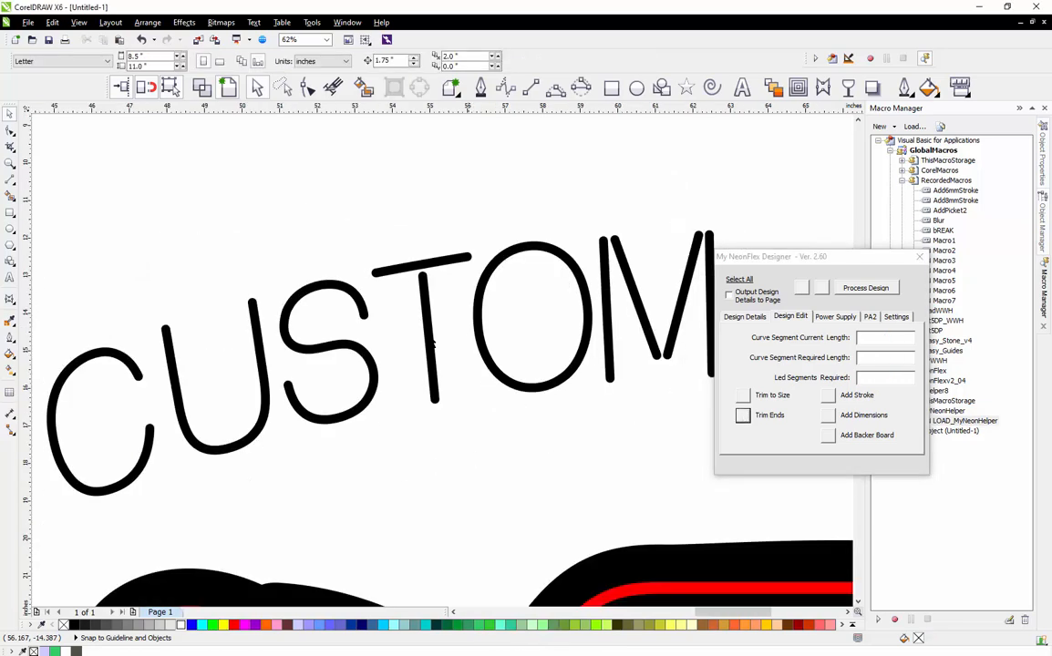
{"action": "scroll", "coordinate": [203, 361], "scroll_direction": "down", "scroll_amount": 1}
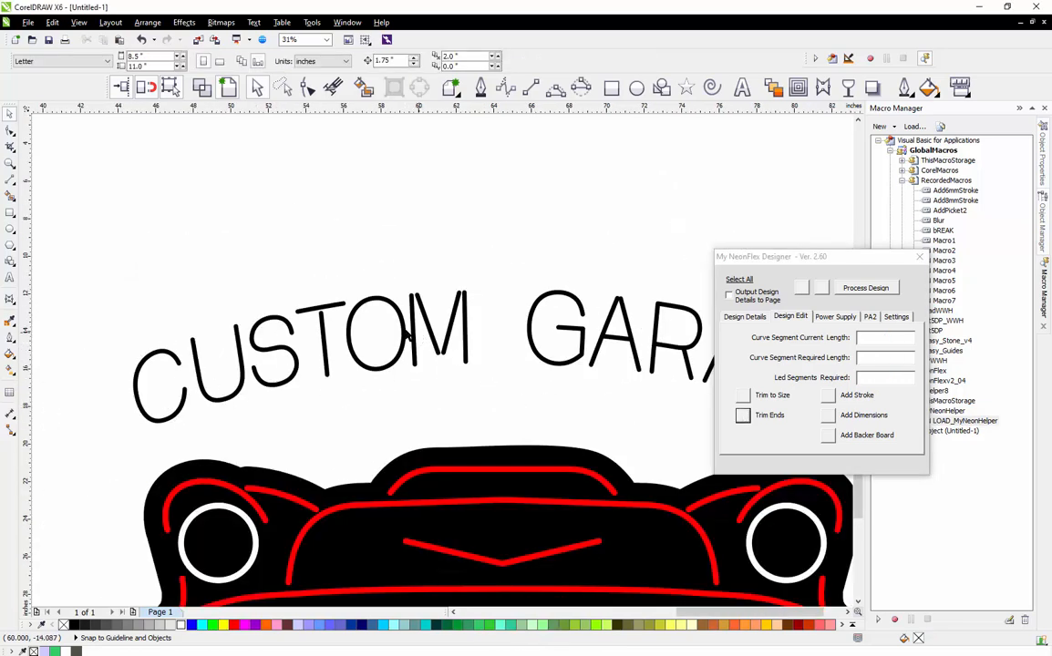
{"action": "scroll", "coordinate": [274, 365], "scroll_direction": "down", "scroll_amount": 1}
{"action": "scroll", "coordinate": [246, 367], "scroll_direction": "up", "scroll_amount": 2}
{"action": "scroll", "coordinate": [246, 366], "scroll_direction": "up", "scroll_amount": 2}
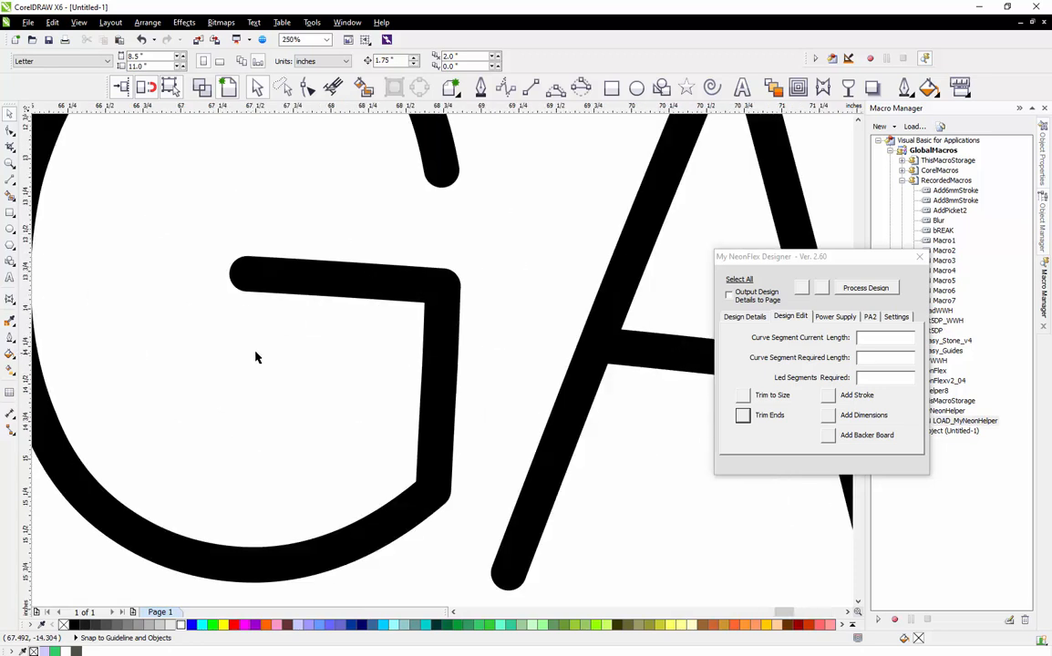
{"action": "left_click", "coordinate": [452, 327]}
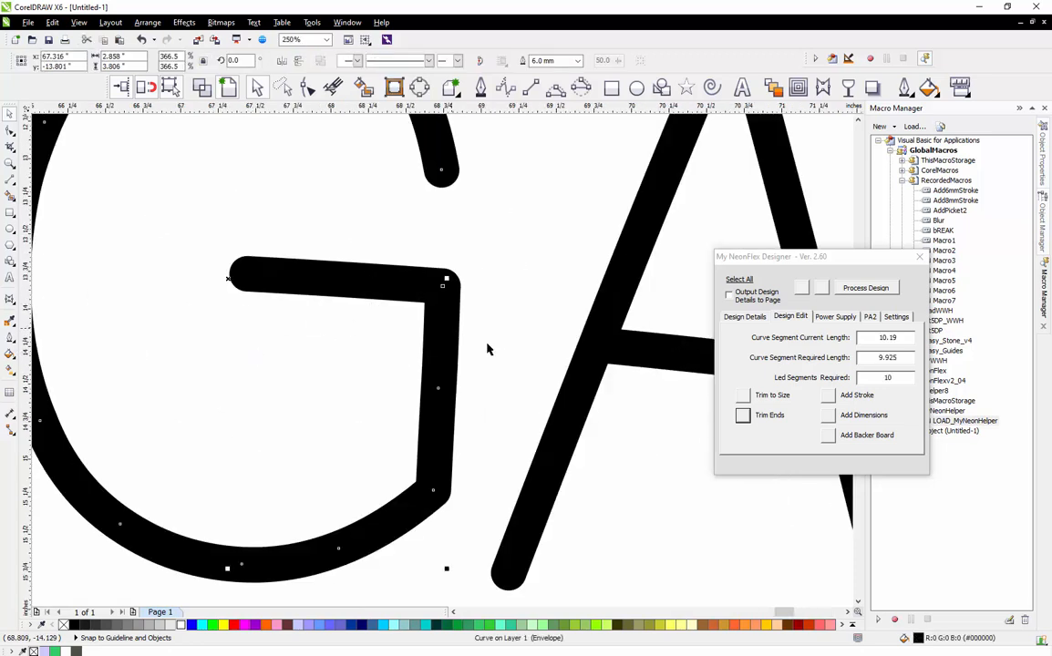
{"action": "left_click", "coordinate": [743, 416]}
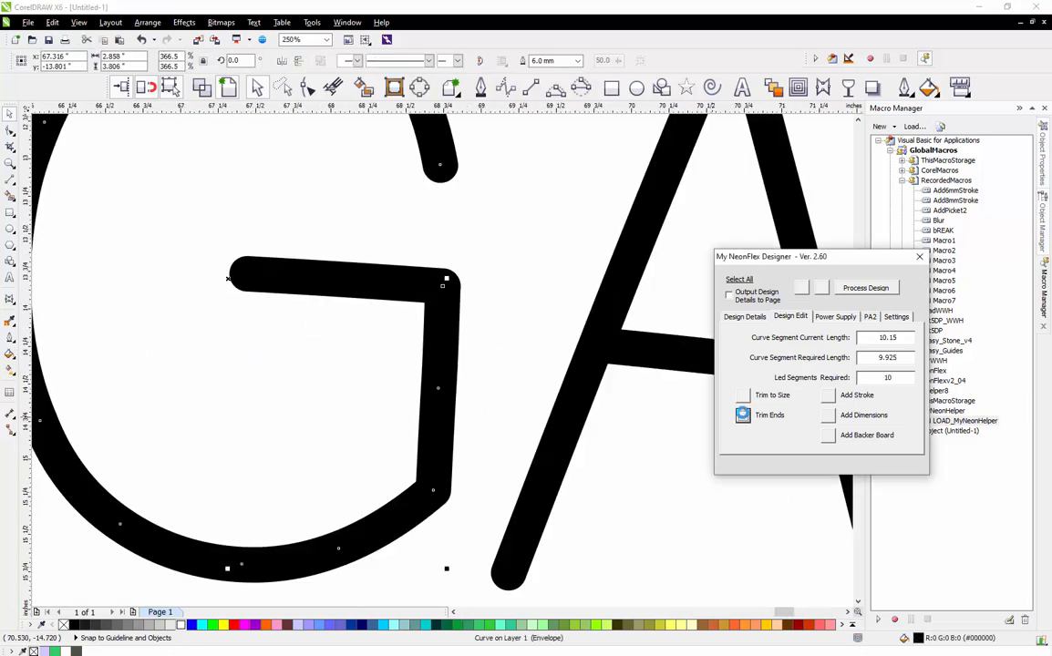
{"action": "left_click", "coordinate": [743, 416]}
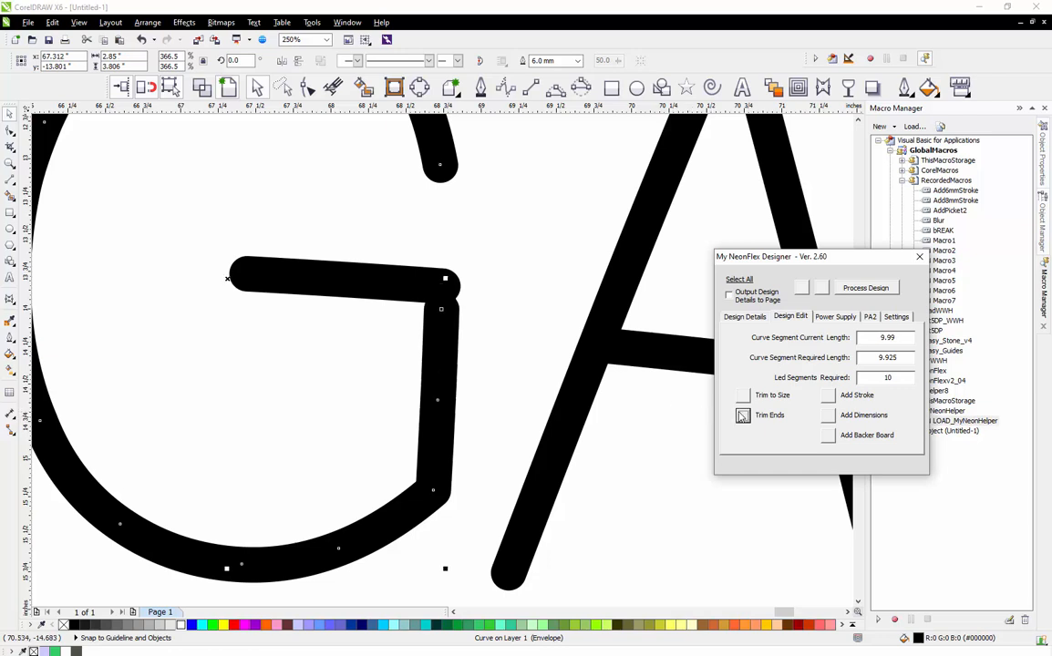
{"action": "left_click", "coordinate": [743, 416]}
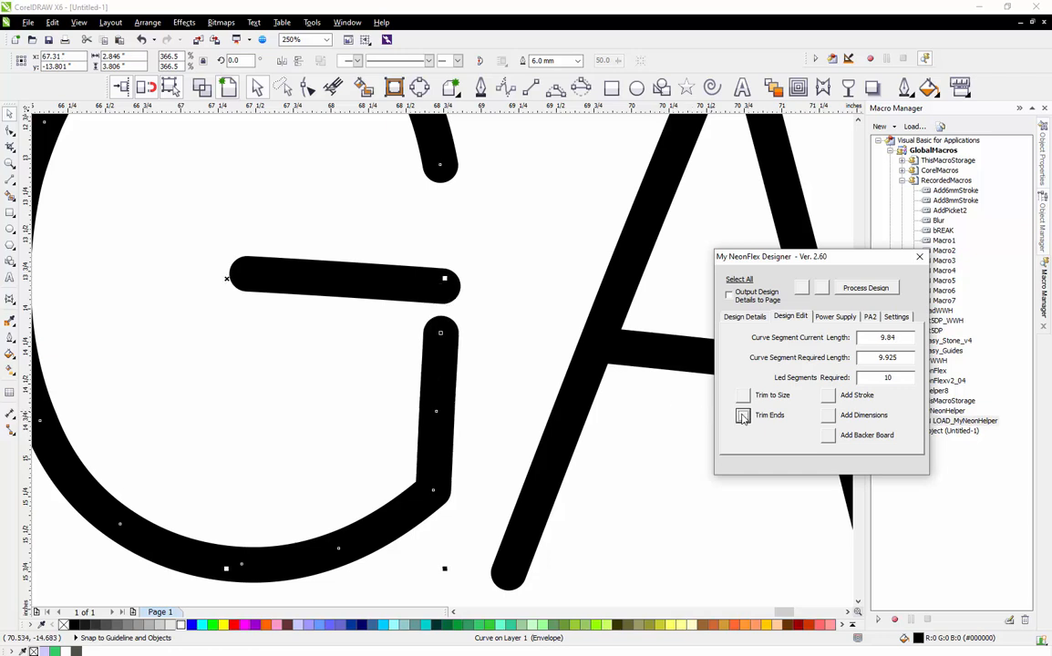
{"action": "left_click", "coordinate": [572, 284]}
{"action": "scroll", "coordinate": [424, 382], "scroll_direction": "down", "scroll_amount": 4}
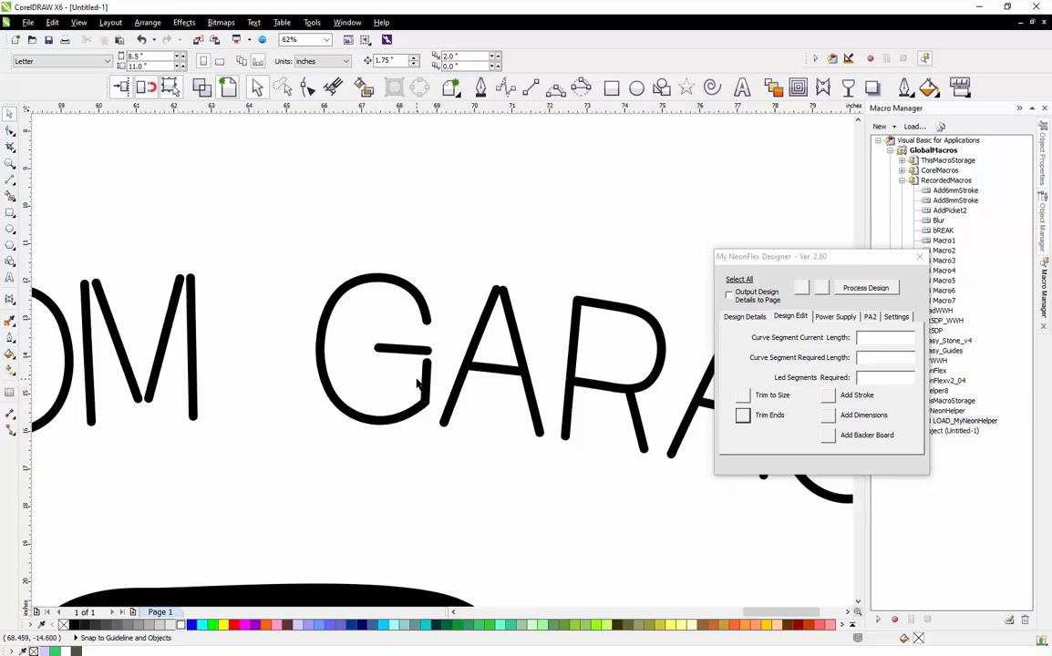
Clear the envelope distortion from the right diagonal stroke of the first A in GARAGE
{"action": "scroll", "coordinate": [553, 349], "scroll_direction": "up", "scroll_amount": 2}
{"action": "left_click", "coordinate": [443, 232]}
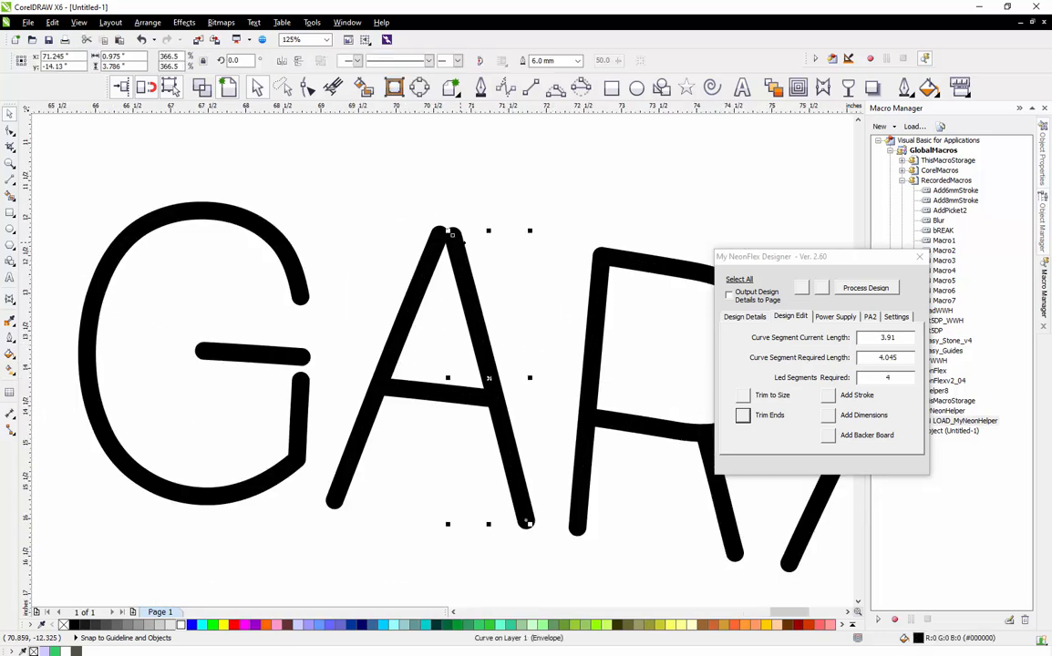
{"action": "scroll", "coordinate": [441, 224], "scroll_direction": "up", "scroll_amount": 2}
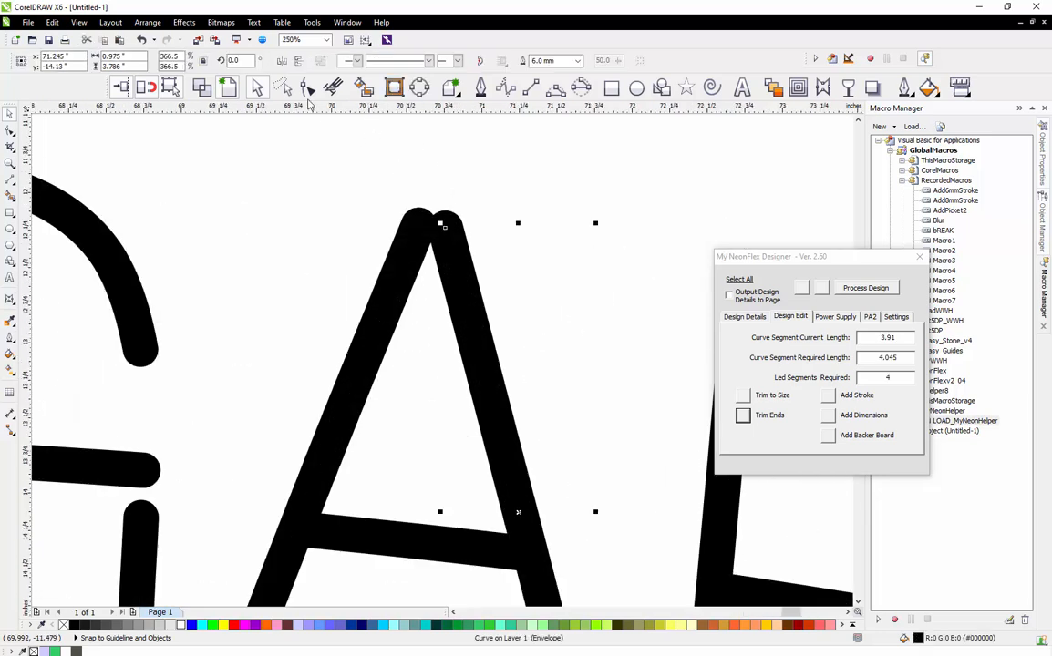
{"action": "left_click", "coordinate": [307, 87]}
{"action": "scroll", "coordinate": [450, 210], "scroll_direction": "up", "scroll_amount": 2}
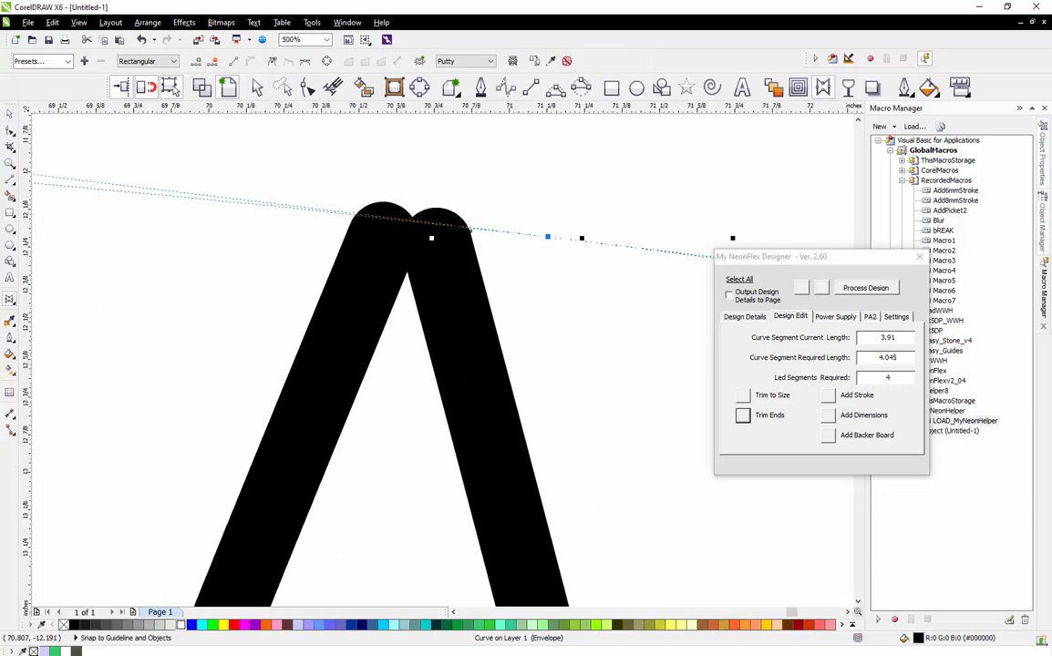
{"action": "left_click", "coordinate": [453, 220]}
{"action": "scroll", "coordinate": [454, 260], "scroll_direction": "down", "scroll_amount": 1}
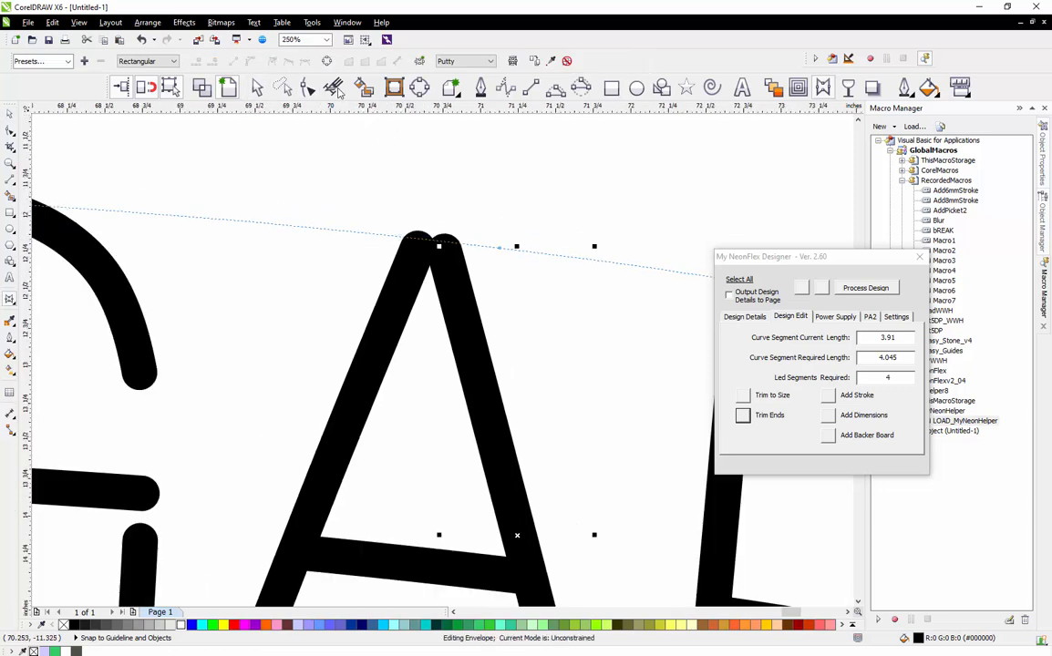
{"action": "left_click", "coordinate": [326, 61]}
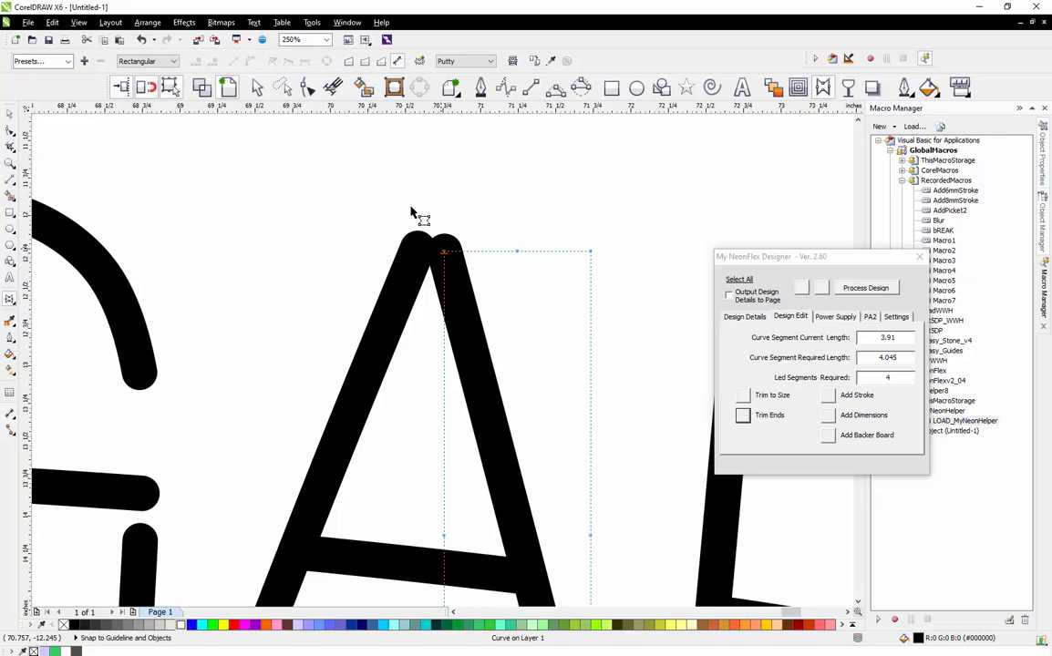
Delete the middle node of the first A's right diagonal and convert the stroke to a straight line
{"action": "left_click", "coordinate": [281, 85]}
{"action": "scroll", "coordinate": [497, 351], "scroll_direction": "down", "scroll_amount": 2}
{"action": "scroll", "coordinate": [497, 351], "scroll_direction": "up", "scroll_amount": 2}
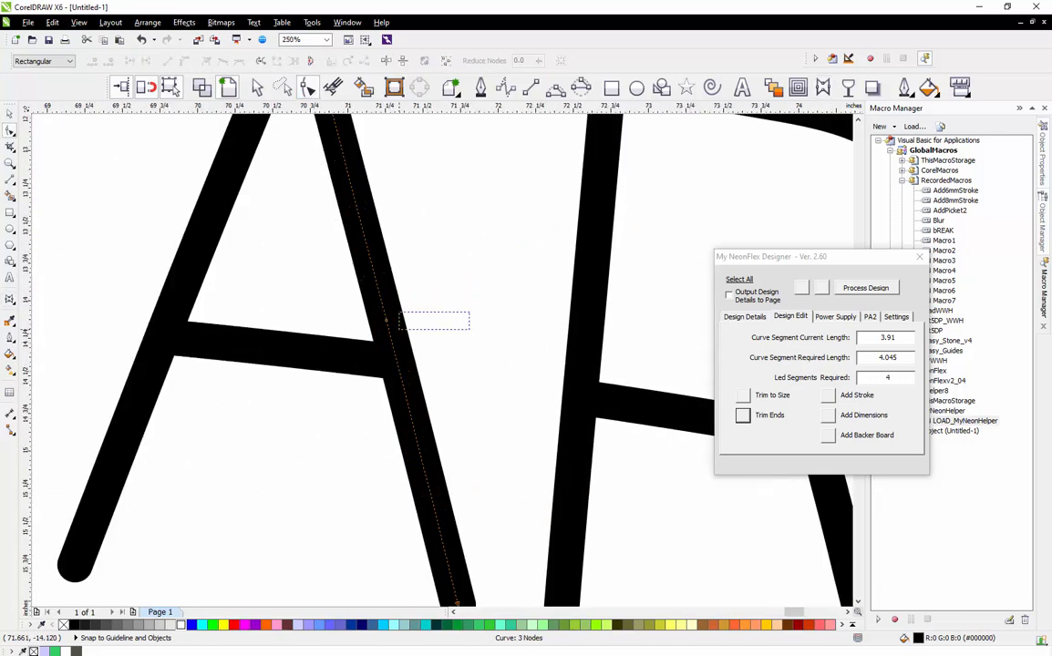
{"action": "key", "text": "Delete"}
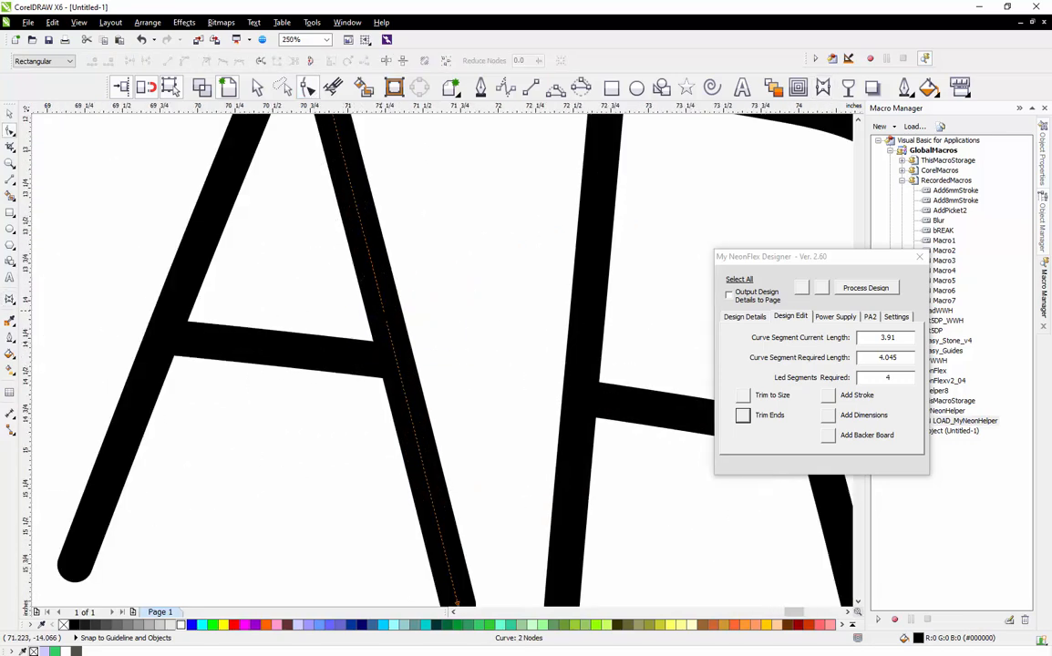
{"action": "right_click", "coordinate": [385, 308]}
{"action": "left_click", "coordinate": [450, 349]}
Shift the upper end of the first A's right diagonal away from the left diagonal to open a small gap
{"action": "scroll", "coordinate": [327, 232], "scroll_direction": "down", "scroll_amount": 2}
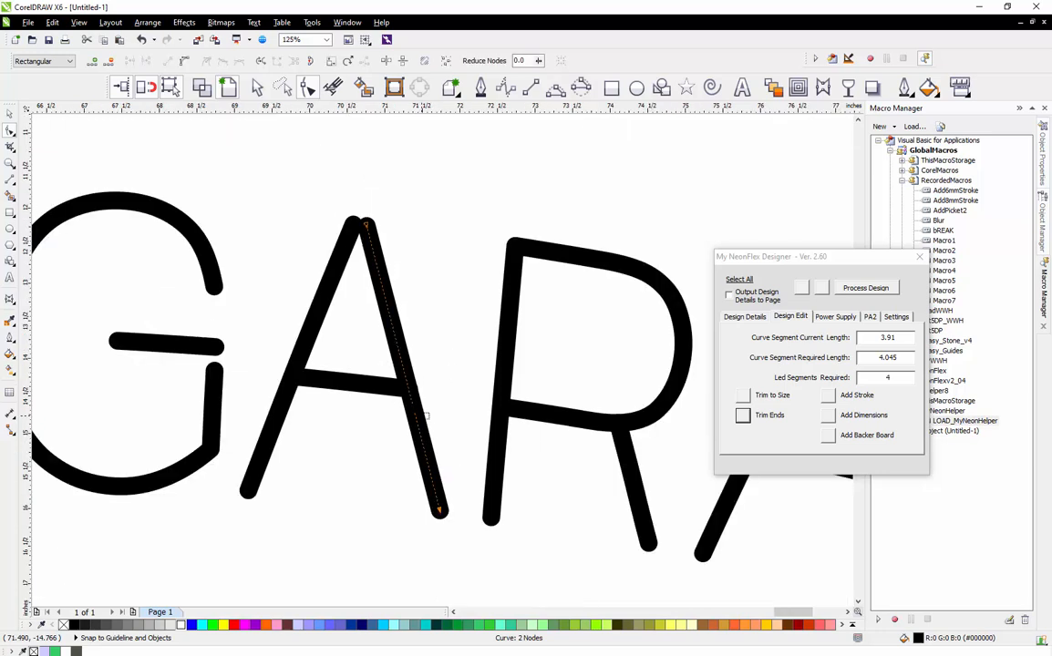
{"action": "scroll", "coordinate": [361, 239], "scroll_direction": "up", "scroll_amount": 1}
{"action": "scroll", "coordinate": [362, 239], "scroll_direction": "up", "scroll_amount": 2}
{"action": "left_click_drag", "start_coordinate": [390, 176], "coordinate": [417, 176]}
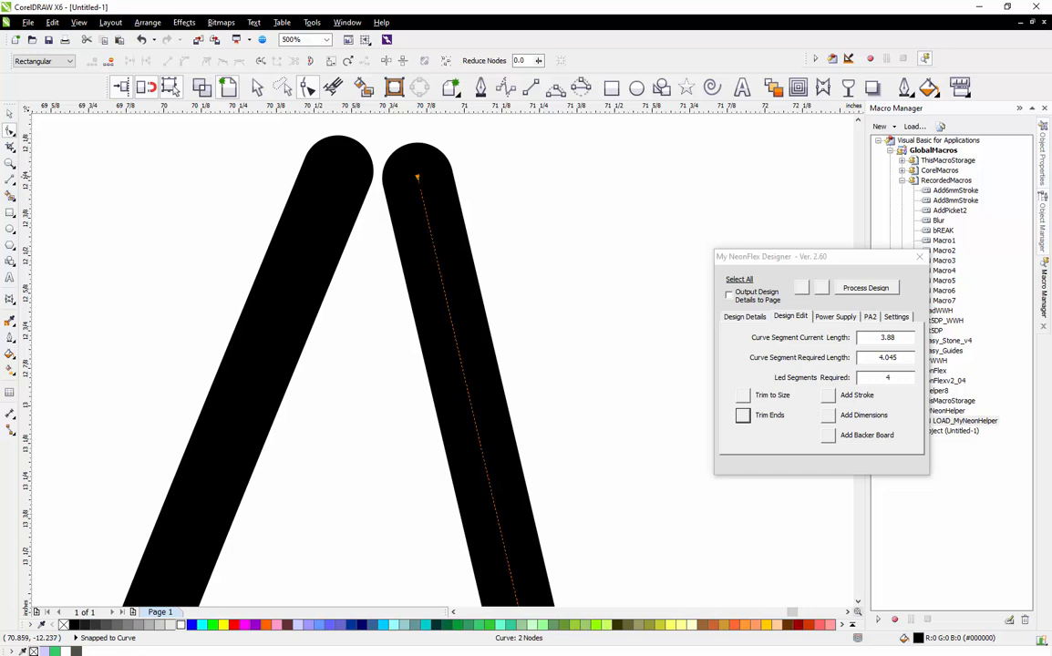
{"action": "scroll", "coordinate": [417, 176], "scroll_direction": "down", "scroll_amount": 2}
{"action": "key", "text": "space"}
Trim both ends of the first A's crossbar until clear gaps separate it from the two diagonals
{"action": "left_click", "coordinate": [460, 475]}
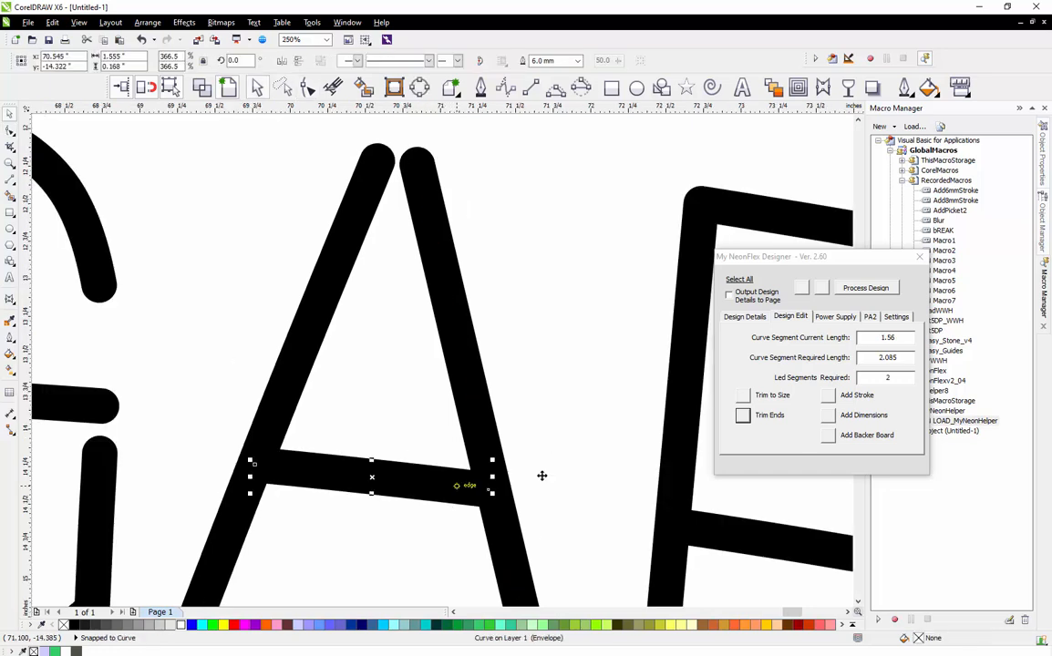
{"action": "left_click", "coordinate": [744, 416]}
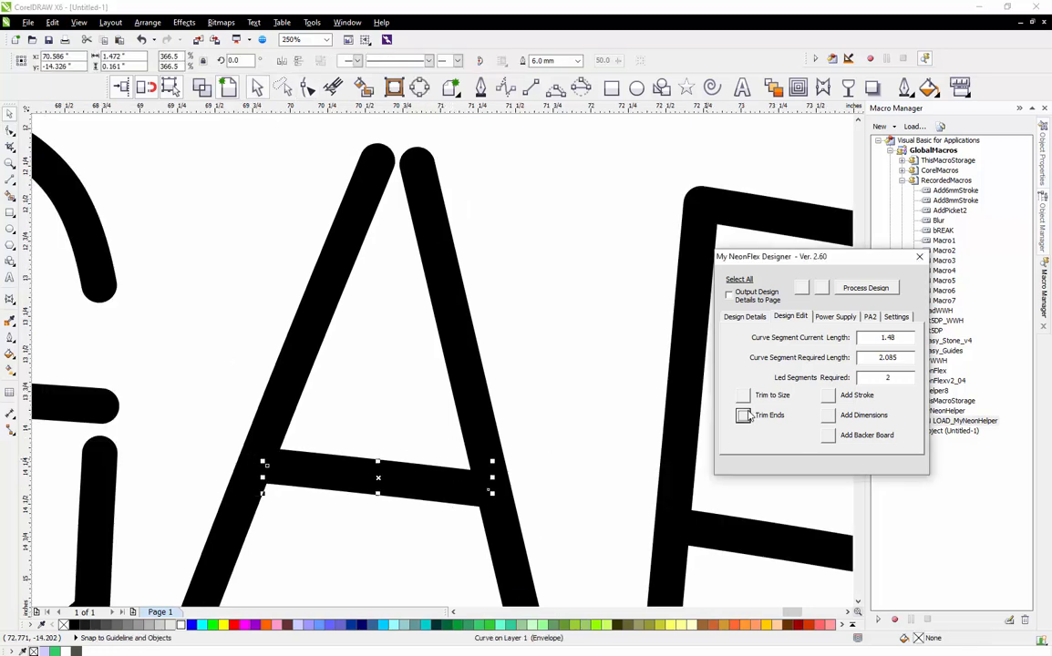
{"action": "left_click", "coordinate": [744, 415]}
{"action": "left_click", "coordinate": [744, 416]}
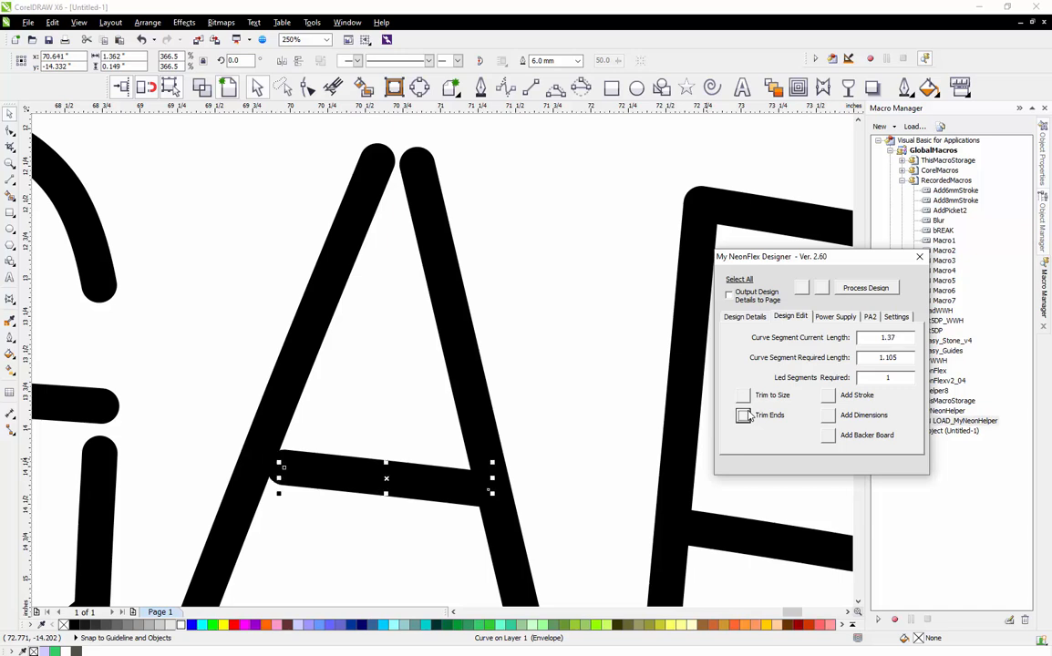
{"action": "left_click", "coordinate": [744, 416]}
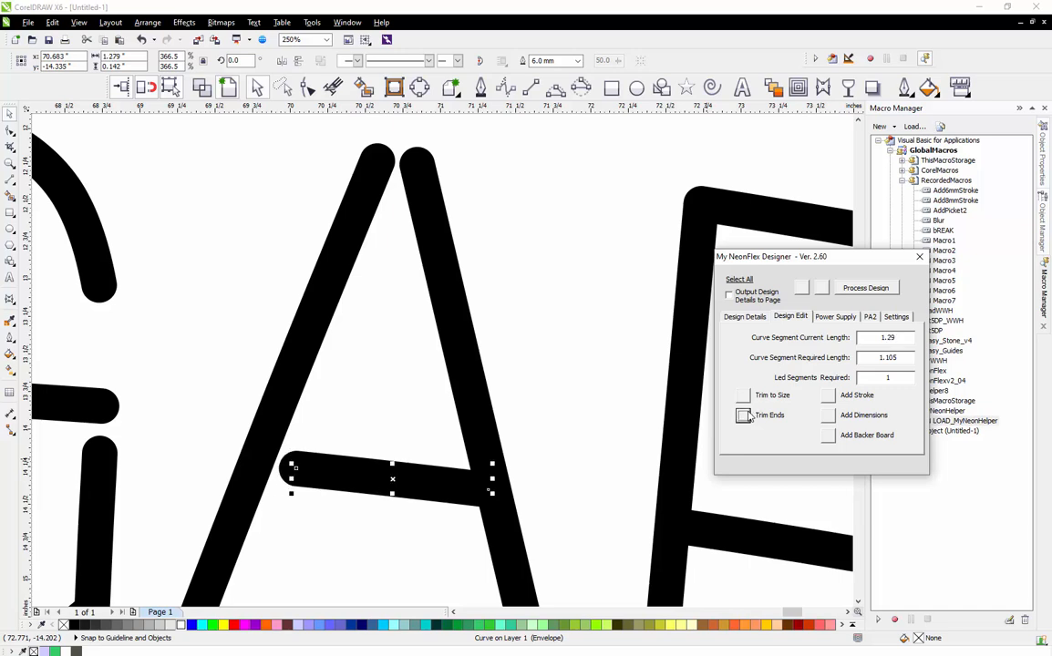
{"action": "left_click", "coordinate": [744, 416]}
{"action": "left_click", "coordinate": [744, 416]}
{"action": "left_click", "coordinate": [744, 416]}
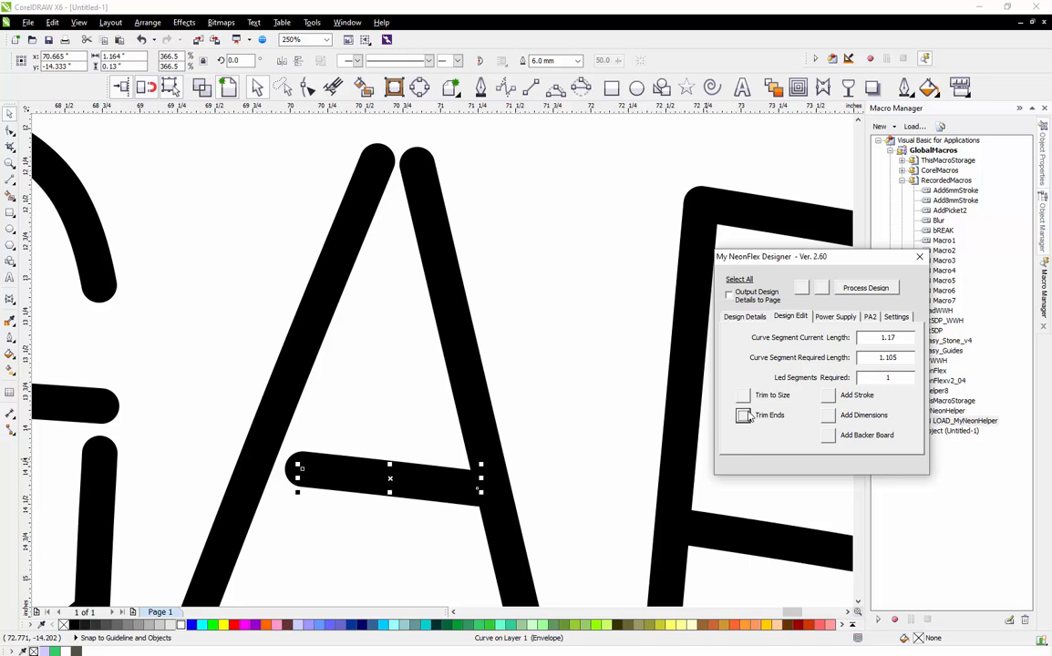
{"action": "left_click", "coordinate": [744, 415]}
{"action": "left_click", "coordinate": [744, 416]}
{"action": "left_click", "coordinate": [744, 416]}
{"action": "left_click", "coordinate": [744, 416]}
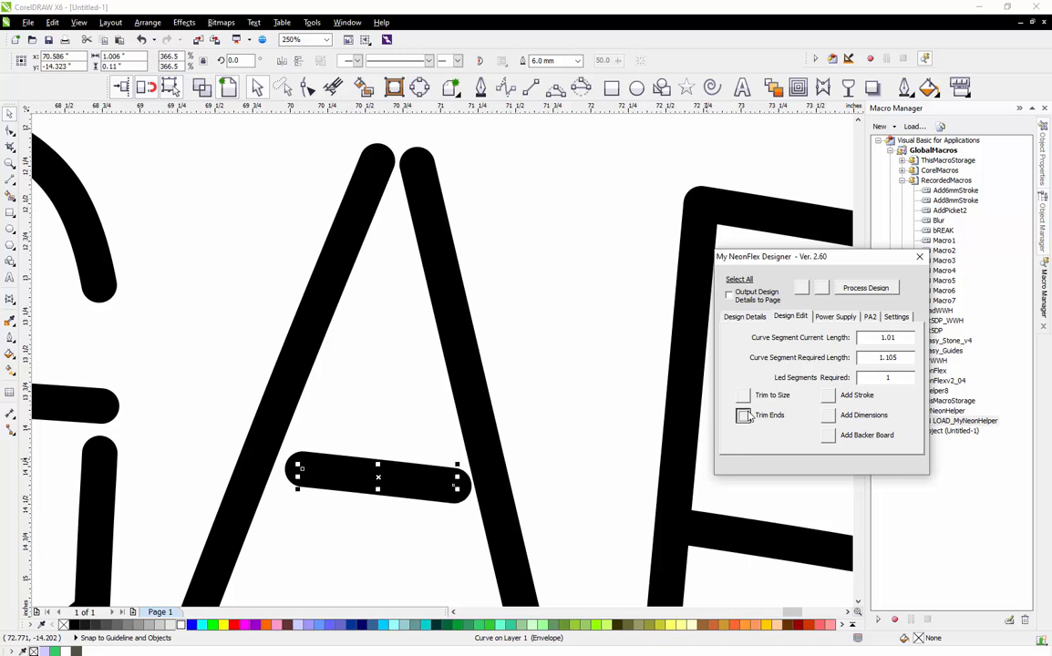
{"action": "left_click", "coordinate": [743, 415]}
{"action": "left_click", "coordinate": [593, 392]}
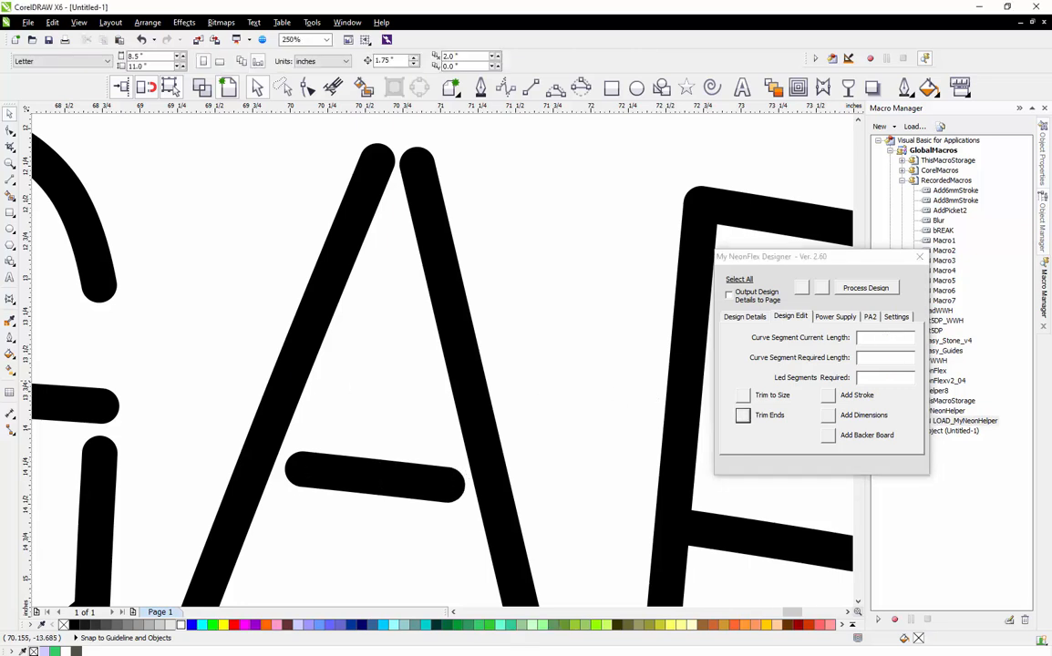
Trim the upper end of the R's diagonal leg until it clears the bowl
{"action": "scroll", "coordinate": [287, 380], "scroll_direction": "down", "scroll_amount": 2}
{"action": "scroll", "coordinate": [445, 399], "scroll_direction": "down", "scroll_amount": 2}
{"action": "scroll", "coordinate": [411, 418], "scroll_direction": "up", "scroll_amount": 3}
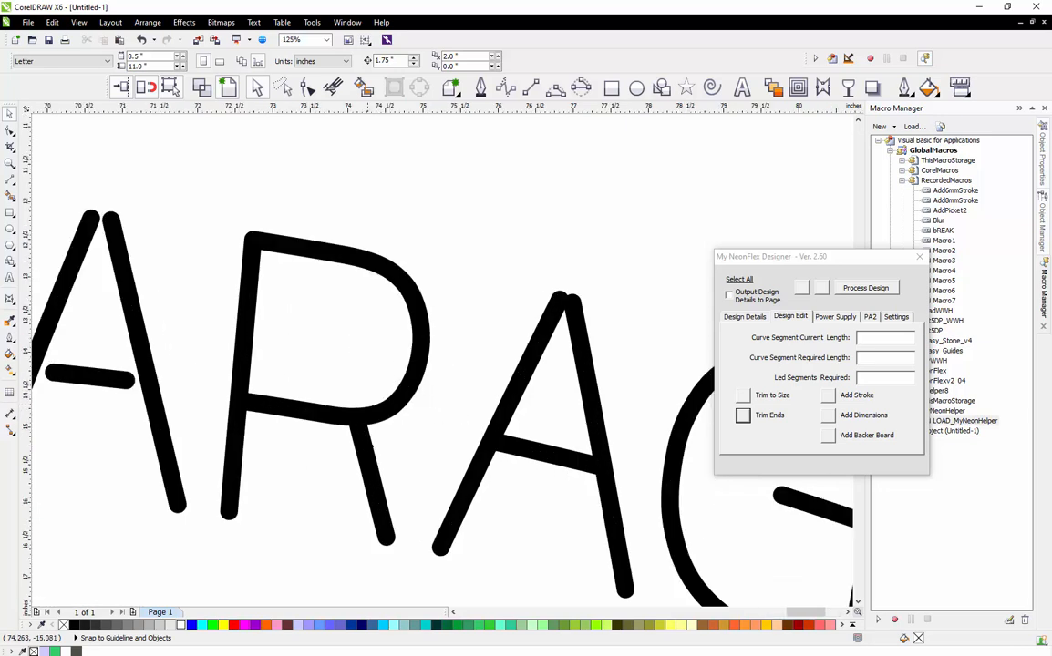
{"action": "left_click", "coordinate": [392, 418]}
{"action": "left_click", "coordinate": [744, 416]}
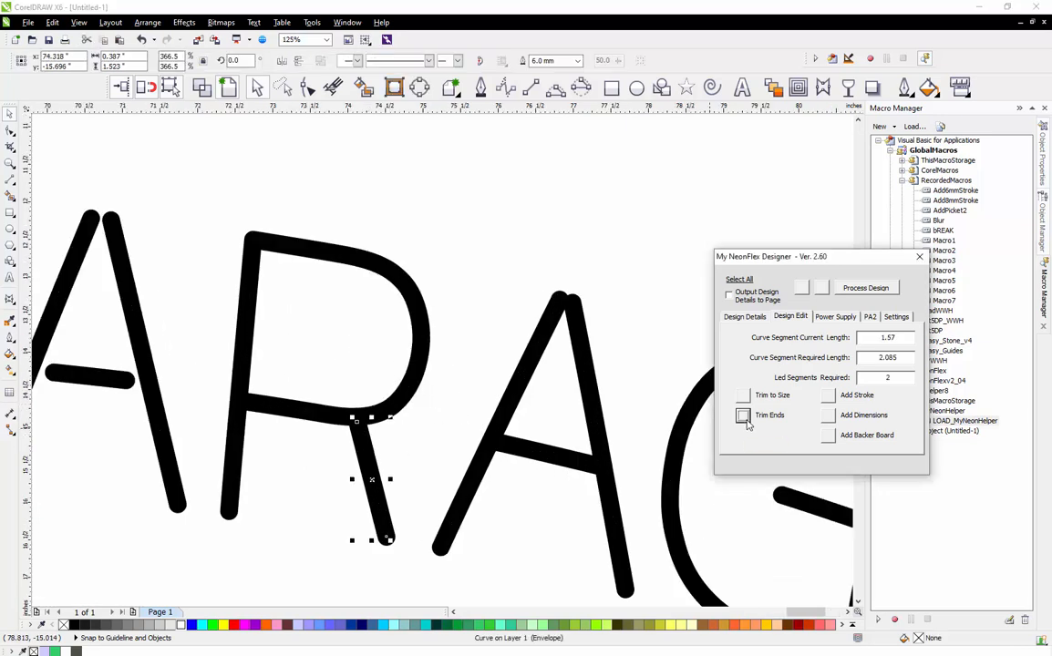
{"action": "left_click", "coordinate": [744, 415]}
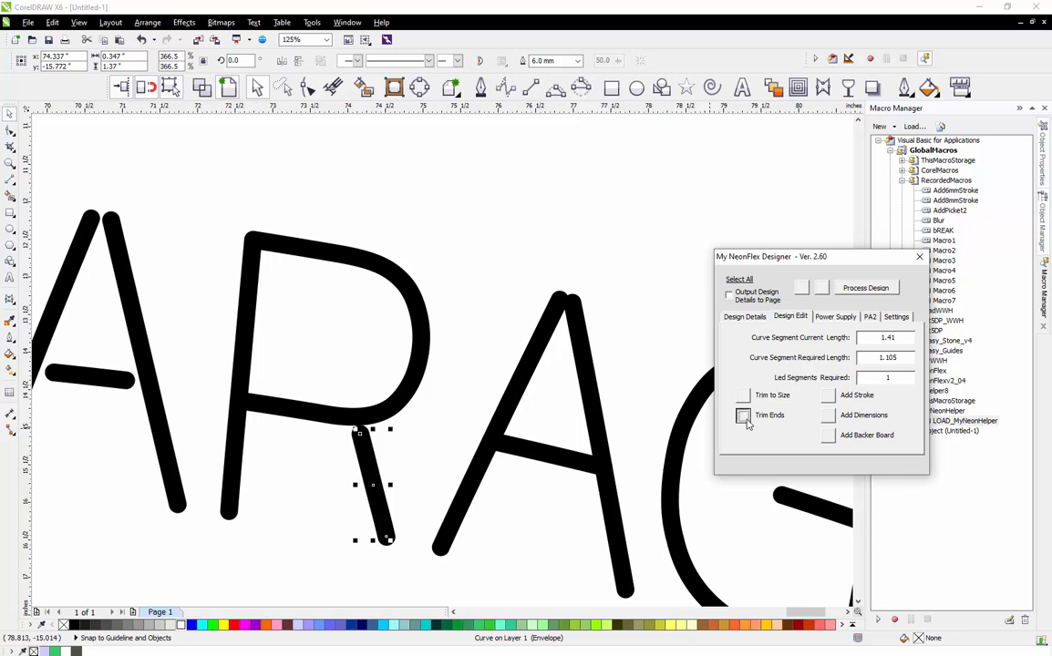
{"action": "left_click", "coordinate": [433, 260]}
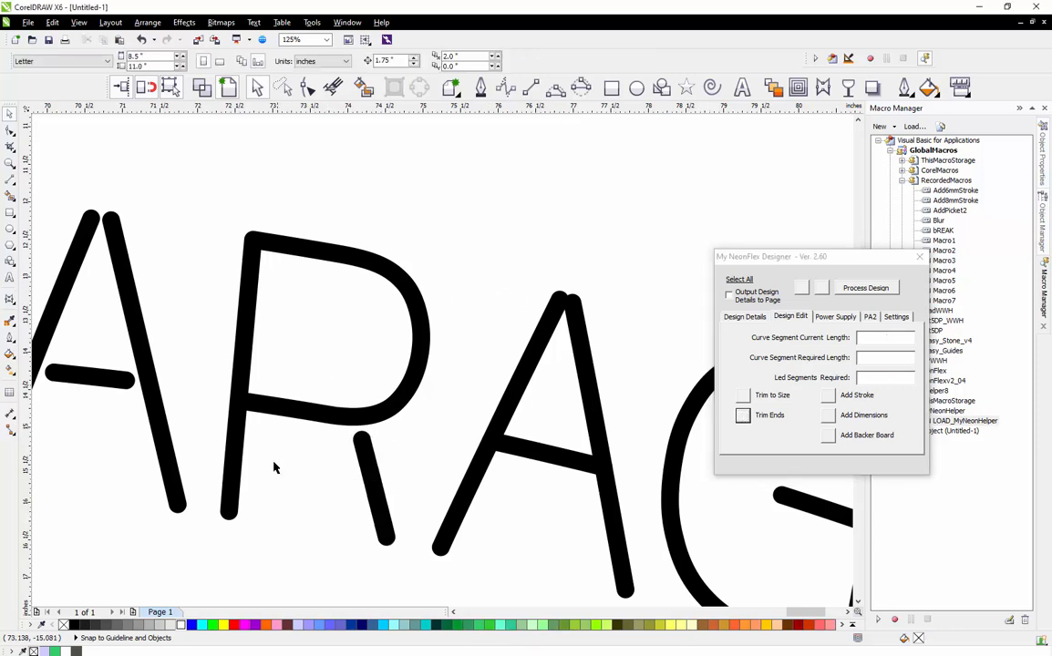
Trim the inner end of the R's bowl so that it clears the vertical stem
{"action": "left_click", "coordinate": [288, 416]}
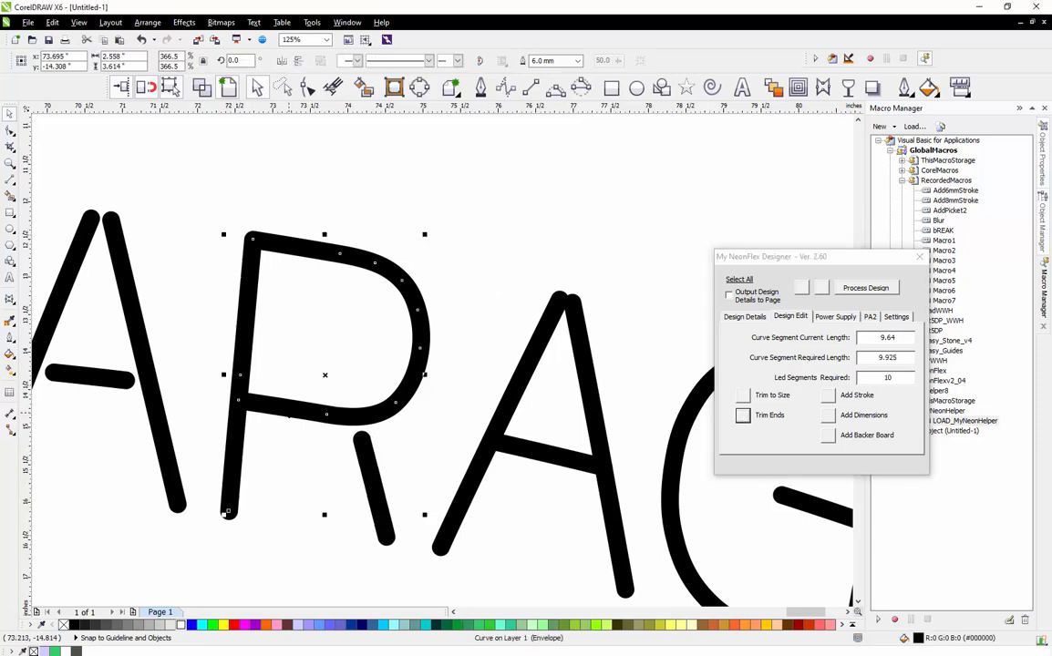
{"action": "left_click", "coordinate": [743, 416]}
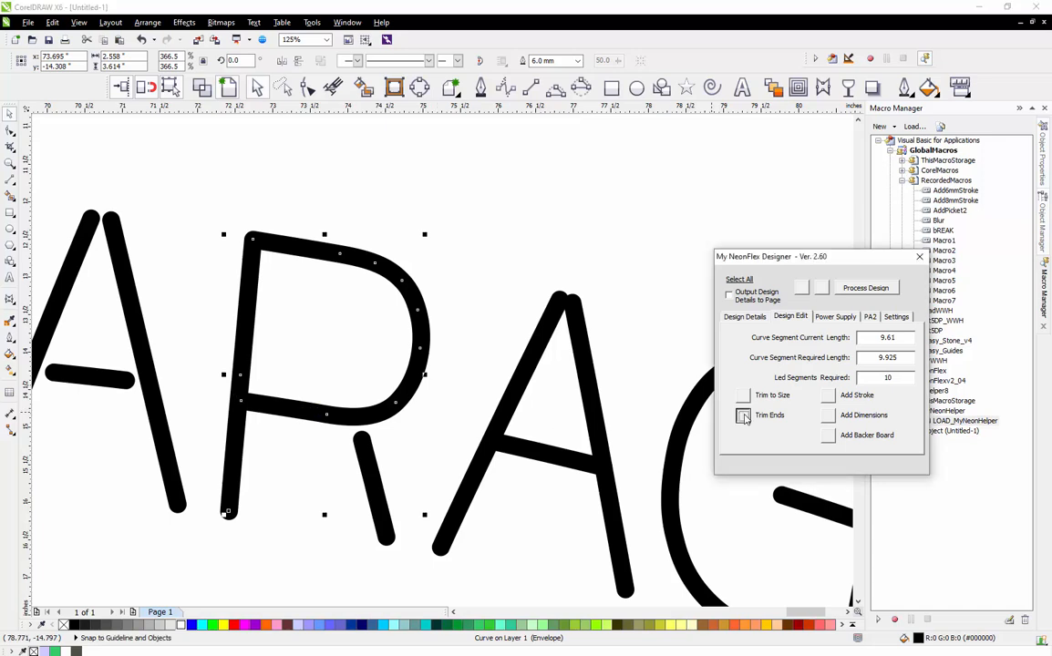
{"action": "left_click", "coordinate": [744, 416]}
{"action": "left_click", "coordinate": [744, 415]}
{"action": "left_click", "coordinate": [308, 362]}
{"action": "scroll", "coordinate": [326, 289], "scroll_direction": "down", "scroll_amount": 1}
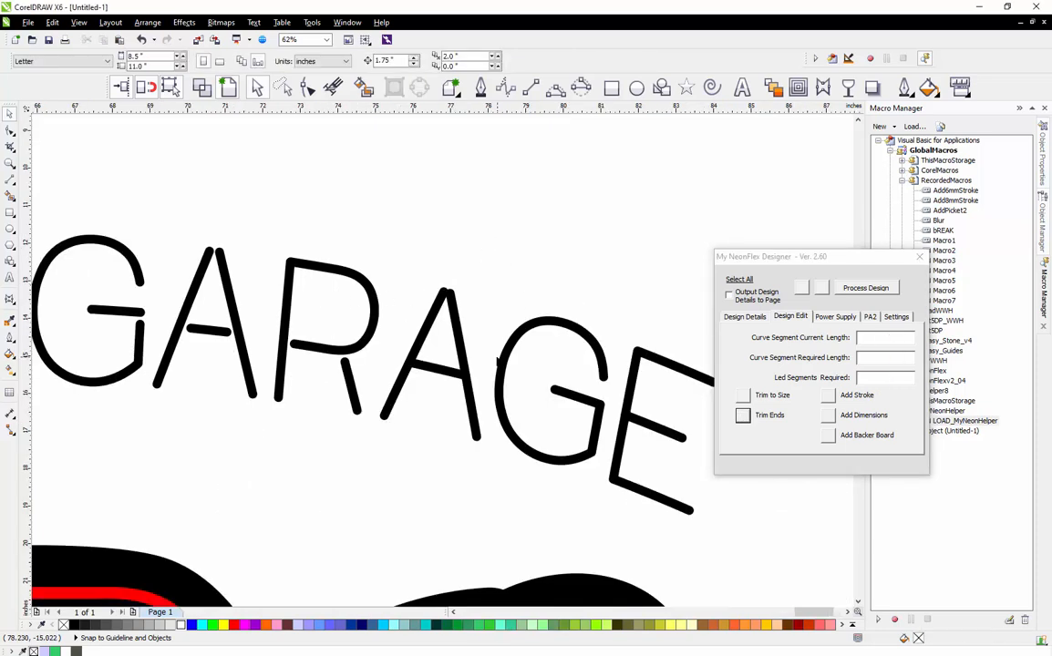
Clear the envelope distortion from the right diagonal stroke of the second A in GARAGE
{"action": "scroll", "coordinate": [497, 362], "scroll_direction": "up", "scroll_amount": 1}
{"action": "left_click", "coordinate": [421, 290]}
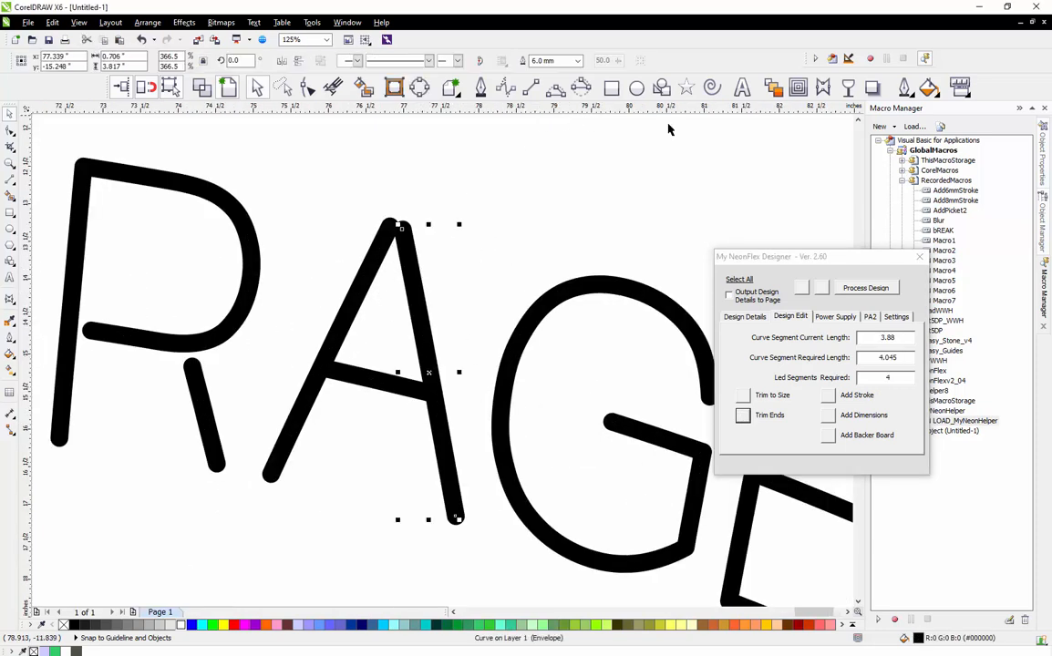
{"action": "left_click", "coordinate": [823, 87]}
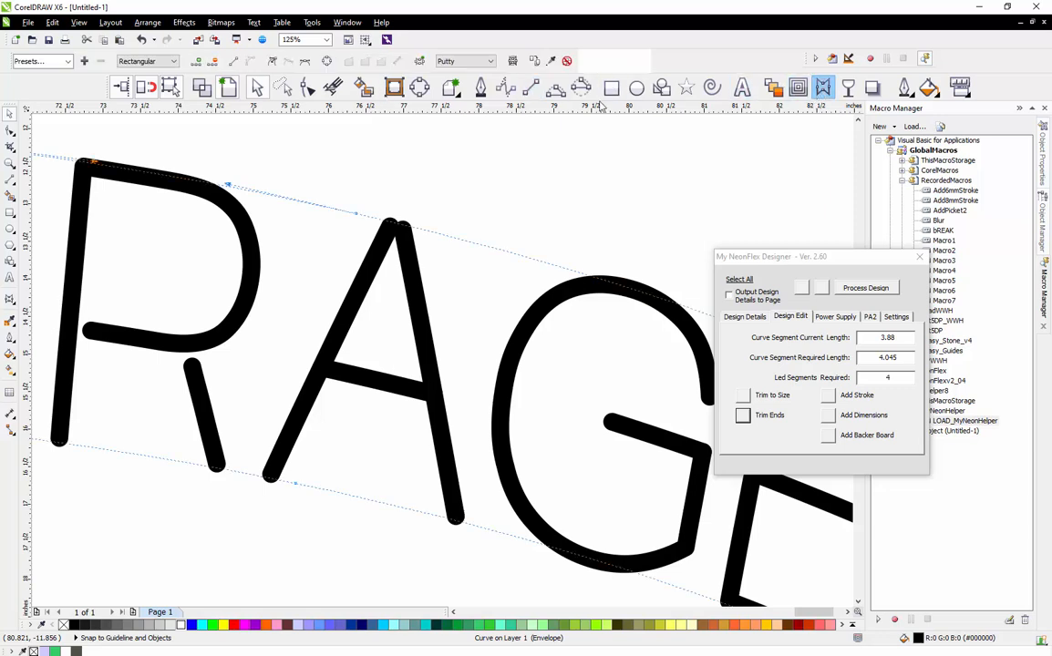
{"action": "left_click", "coordinate": [326, 64]}
{"action": "scroll", "coordinate": [405, 236], "scroll_direction": "up", "scroll_amount": 1}
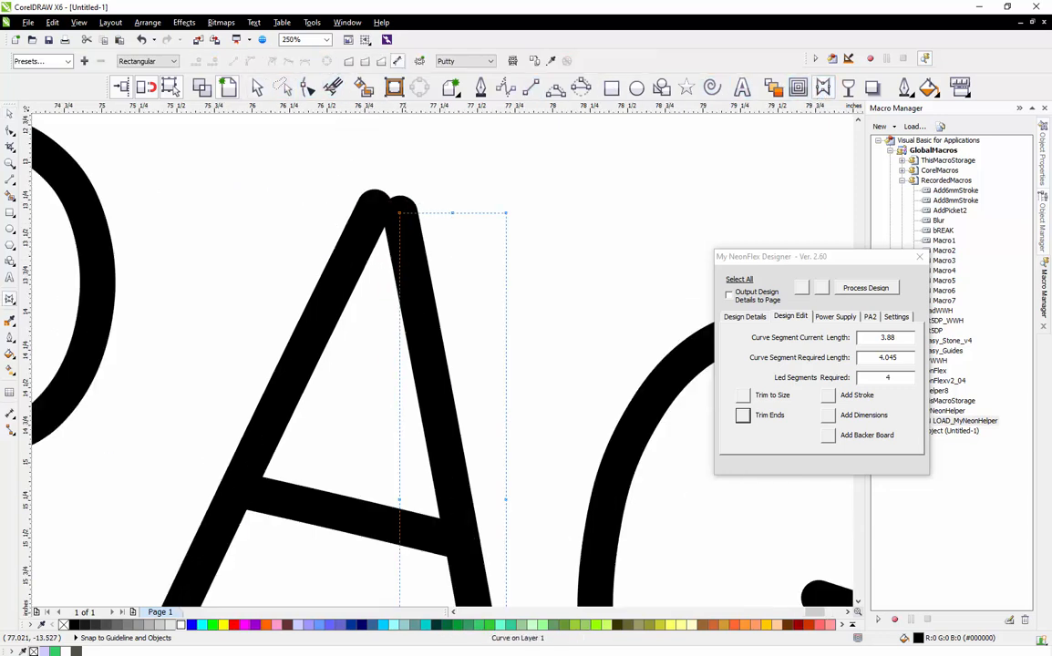
Delete the middle node of the second A's right diagonal and convert the stroke to a straight line
{"action": "left_click", "coordinate": [307, 88]}
{"action": "left_click_drag", "start_coordinate": [509, 458], "coordinate": [425, 525]}
{"action": "key", "text": "Delete"}
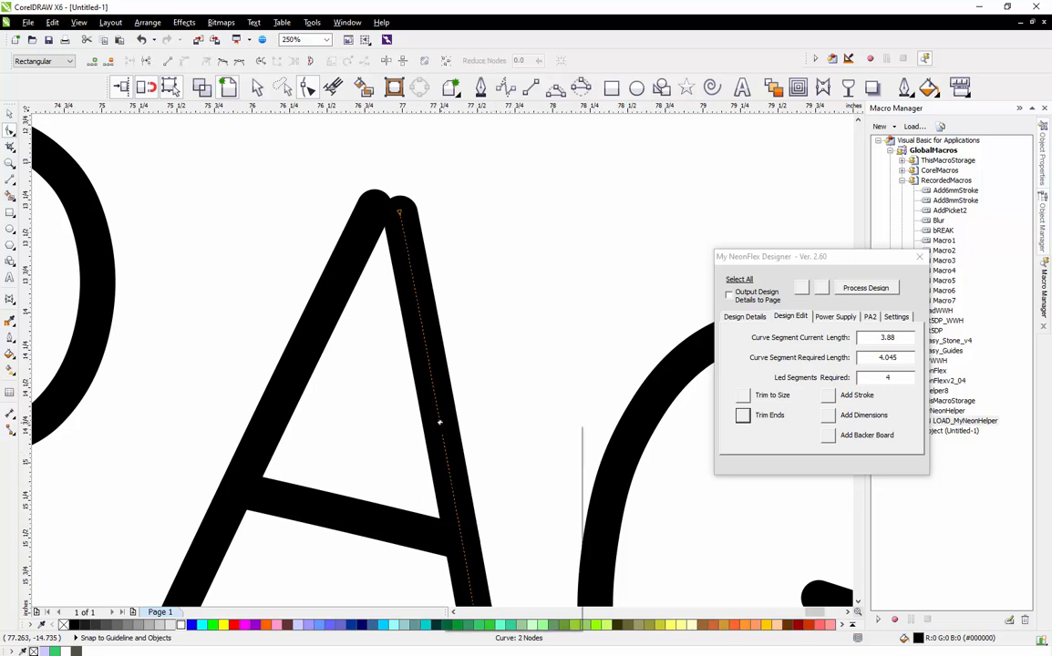
{"action": "right_click", "coordinate": [439, 423]}
{"action": "left_click", "coordinate": [472, 464]}
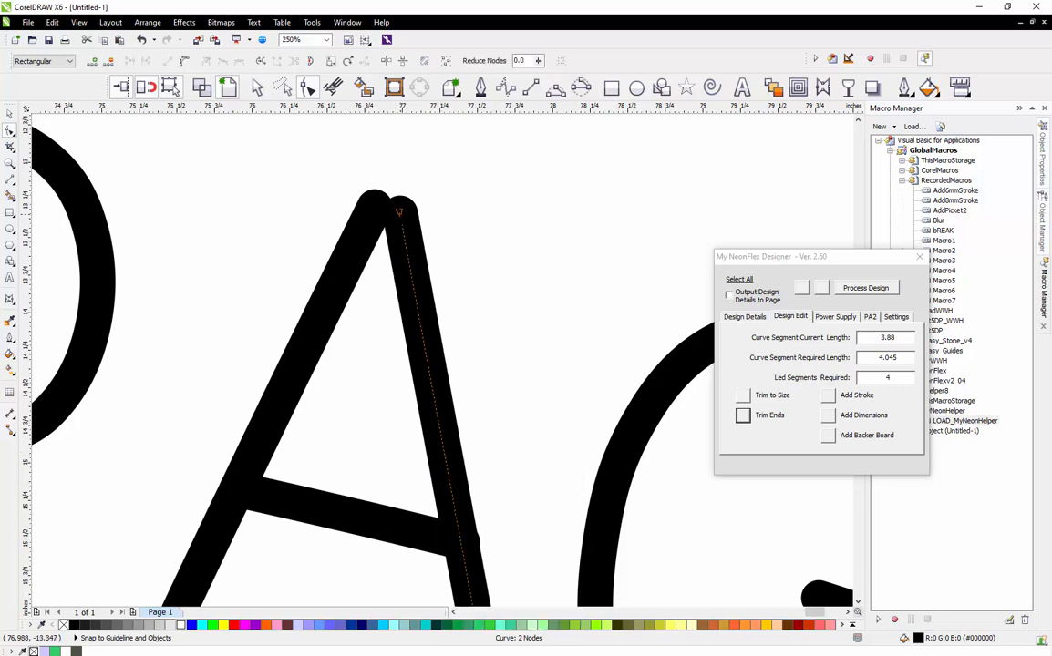
Shift the upper end of the second A's right diagonal away from the left diagonal, then fine-tune the gap
{"action": "left_click_drag", "start_coordinate": [398, 212], "coordinate": [418, 215]}
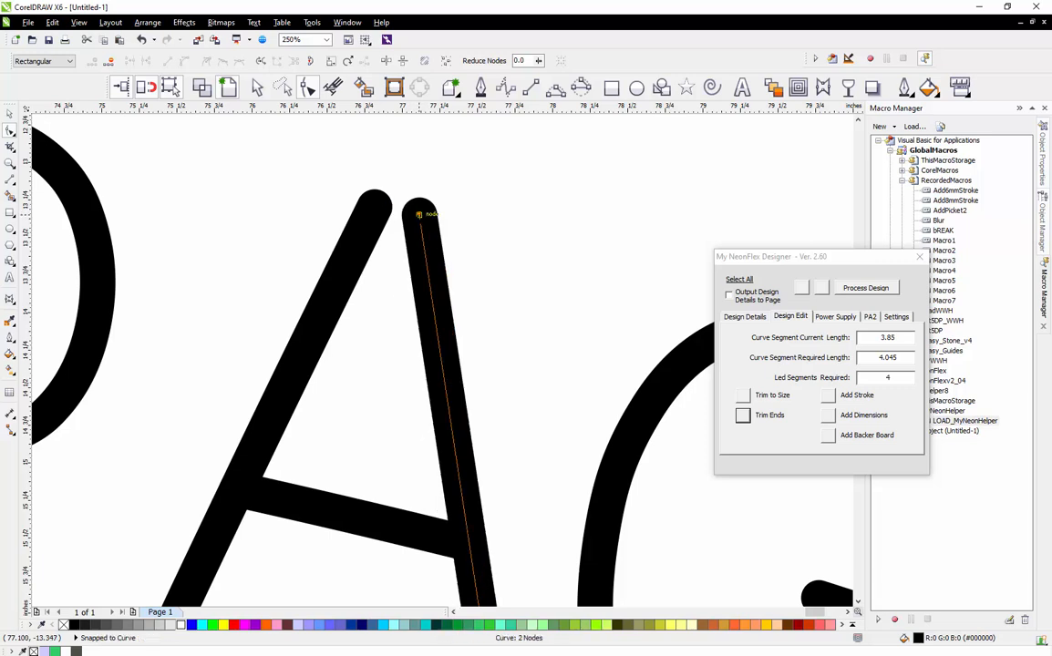
{"action": "scroll", "coordinate": [418, 215], "scroll_direction": "up", "scroll_amount": 3}
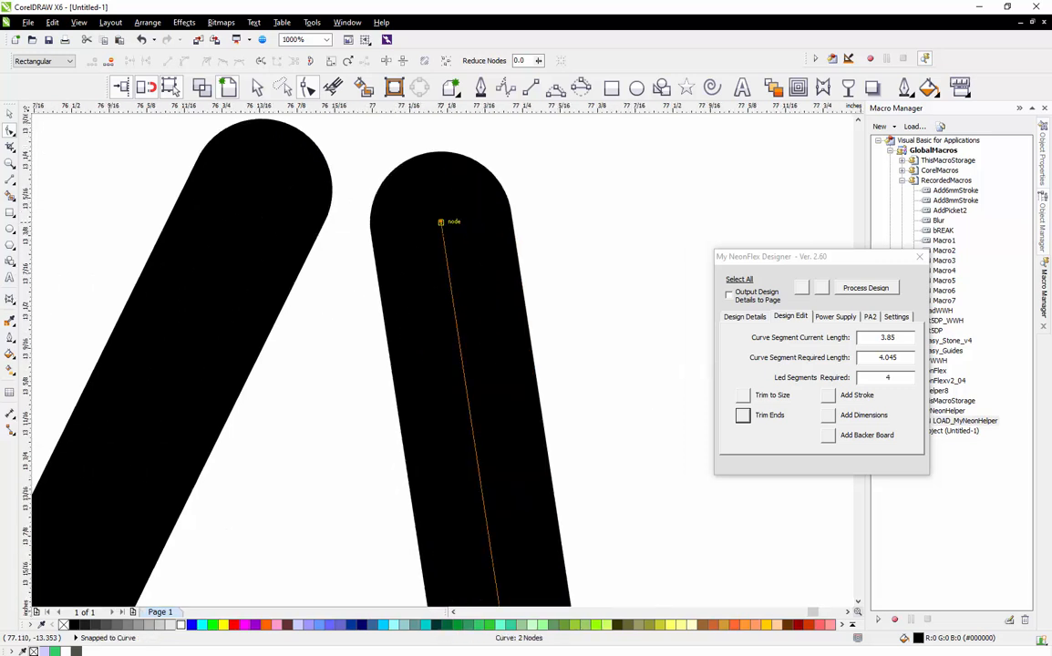
{"action": "left_click_drag", "start_coordinate": [441, 221], "coordinate": [430, 219]}
{"action": "scroll", "coordinate": [429, 219], "scroll_direction": "down", "scroll_amount": 1}
{"action": "key", "text": "space"}
{"action": "scroll", "coordinate": [425, 216], "scroll_direction": "down", "scroll_amount": 2}
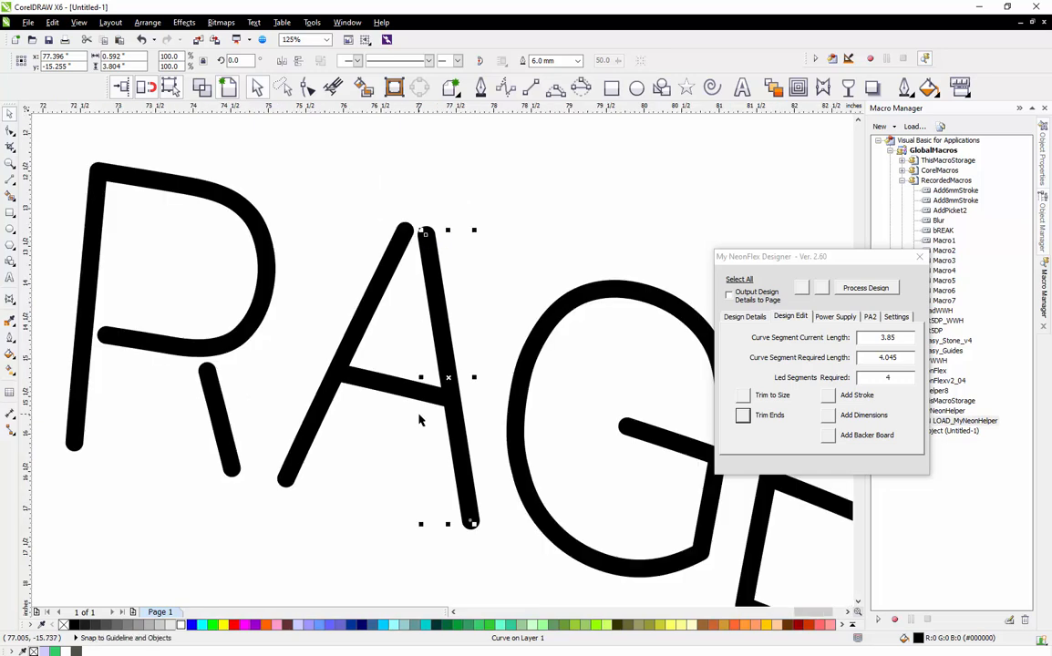
Trim both ends of the second A's crossbar to about 0.96 inches, leaving gaps at both diagonals
{"action": "left_click", "coordinate": [377, 379]}
{"action": "left_click", "coordinate": [743, 416]}
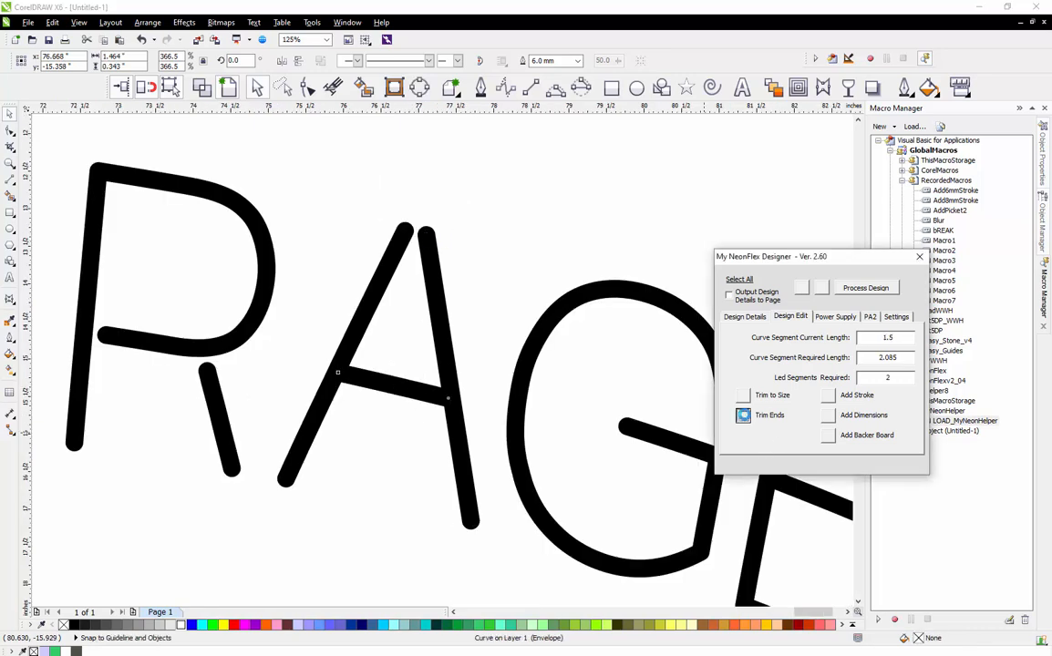
{"action": "left_click", "coordinate": [743, 416]}
{"action": "left_click", "coordinate": [743, 416]}
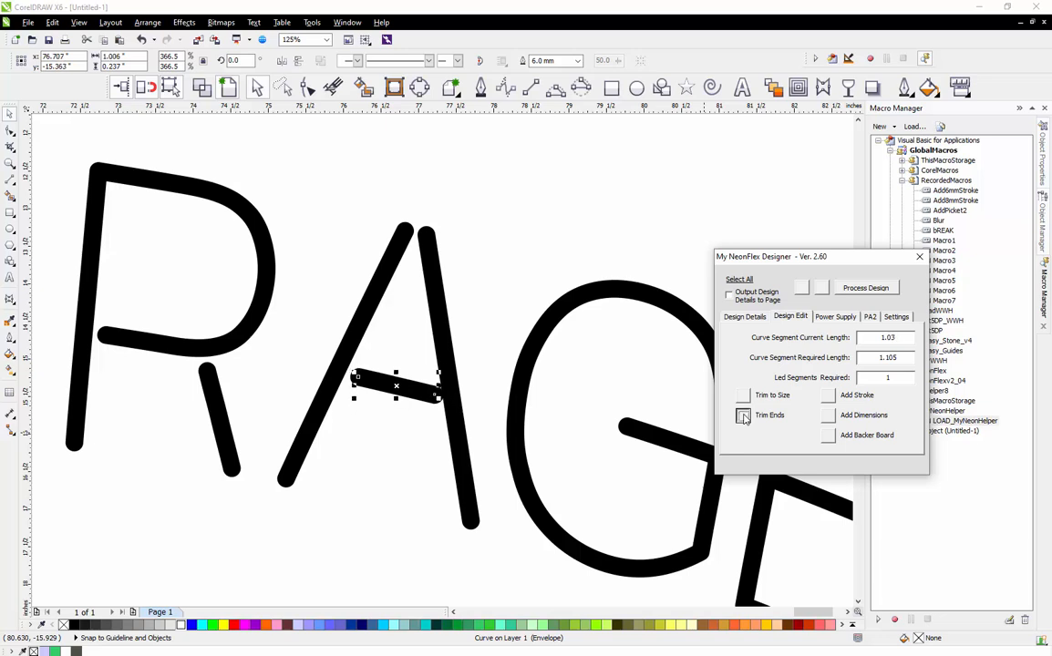
{"action": "left_click", "coordinate": [743, 416]}
{"action": "left_click", "coordinate": [356, 443]}
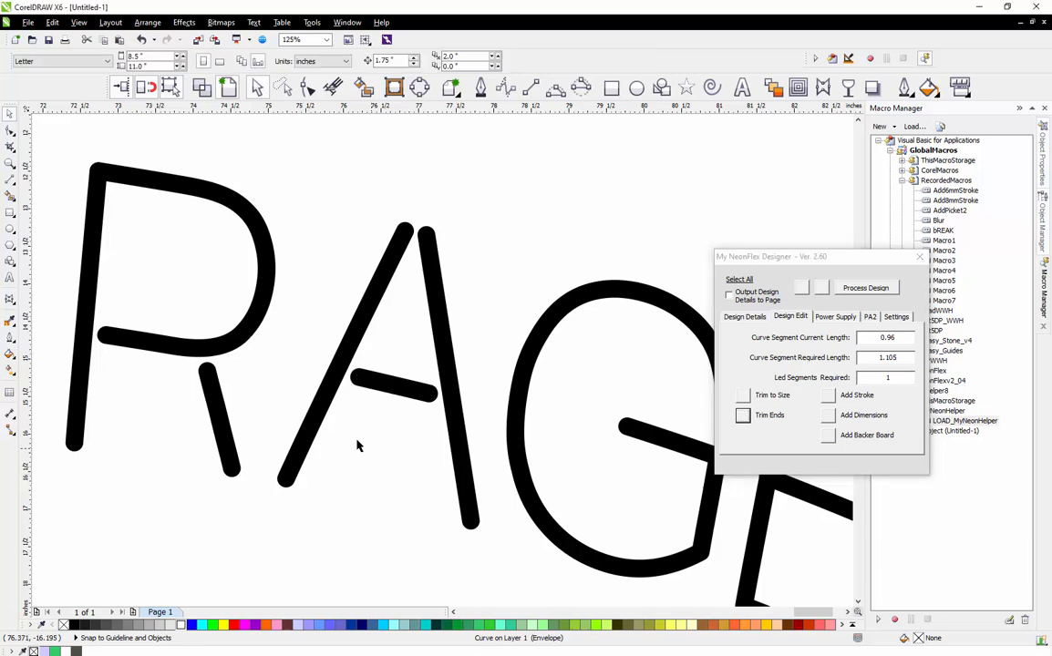
Trim the ends of the second G's curved stroke to 9.46 inches, leaving a gap beneath its crossbar
{"action": "scroll", "coordinate": [260, 358], "scroll_direction": "down", "scroll_amount": 1}
{"action": "scroll", "coordinate": [478, 407], "scroll_direction": "up", "scroll_amount": 1}
{"action": "left_click", "coordinate": [487, 403]}
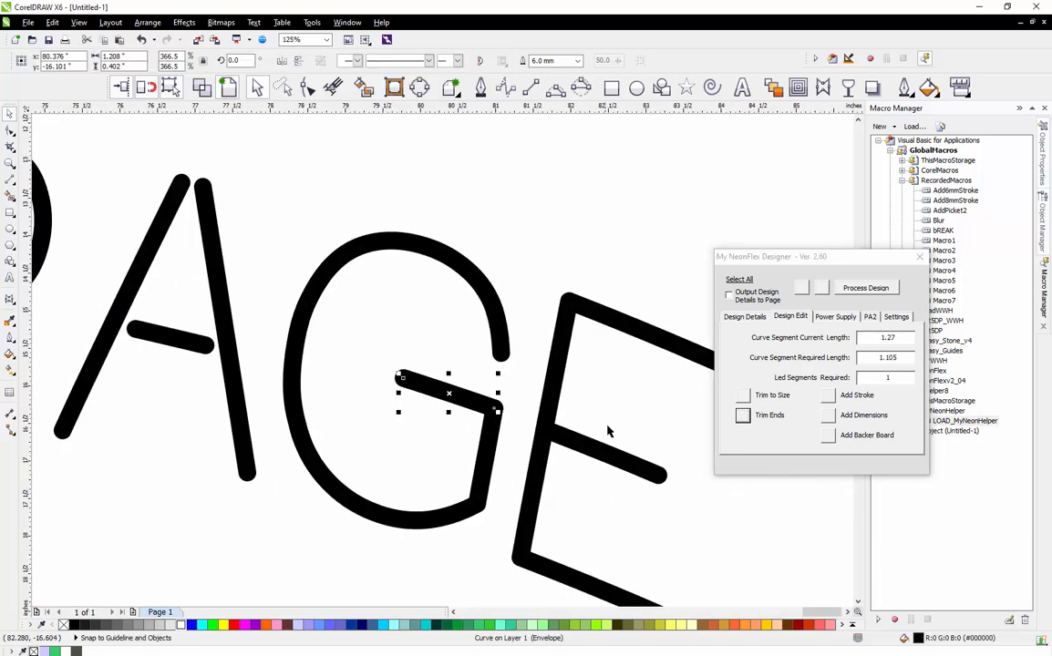
{"action": "left_click", "coordinate": [479, 453]}
{"action": "left_click", "coordinate": [743, 417]}
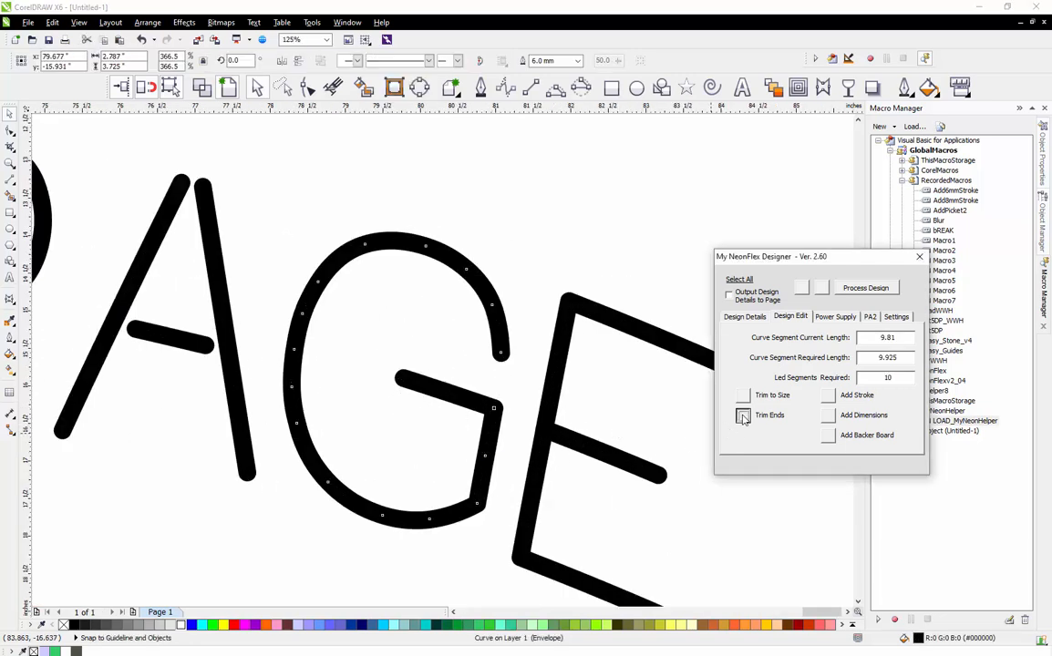
{"action": "left_click", "coordinate": [743, 416]}
{"action": "left_click", "coordinate": [743, 417]}
{"action": "left_click", "coordinate": [535, 281]}
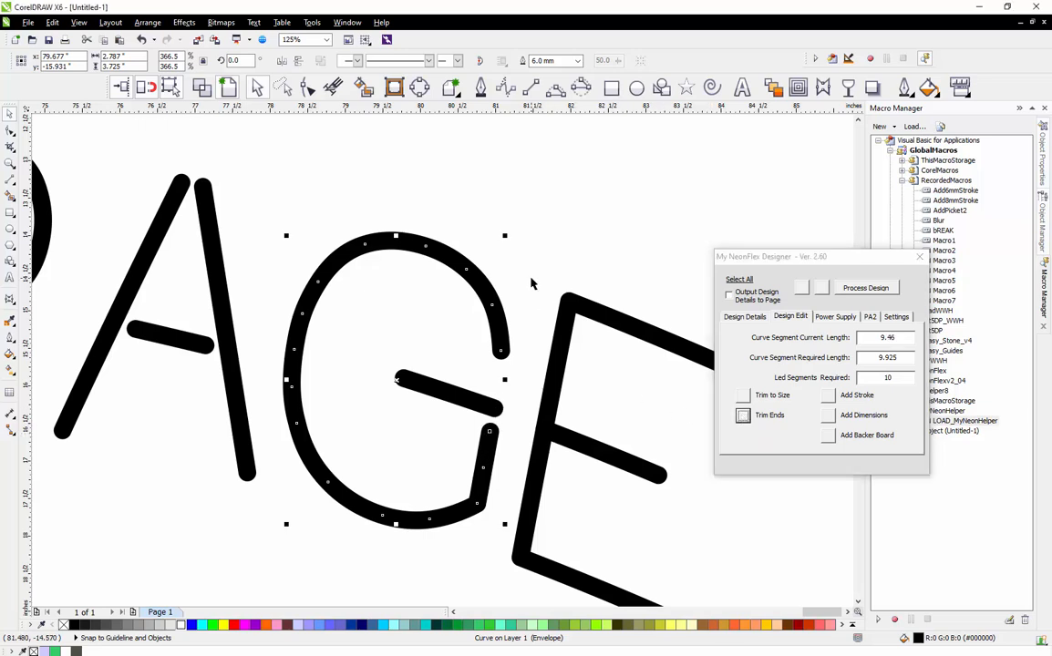
Trim the ends of the final E's middle bar to 1.36 inches, separating it from the vertical stroke
{"action": "scroll", "coordinate": [357, 322], "scroll_direction": "down", "scroll_amount": 1}
{"action": "scroll", "coordinate": [513, 379], "scroll_direction": "up", "scroll_amount": 1}
{"action": "left_click", "coordinate": [445, 292]}
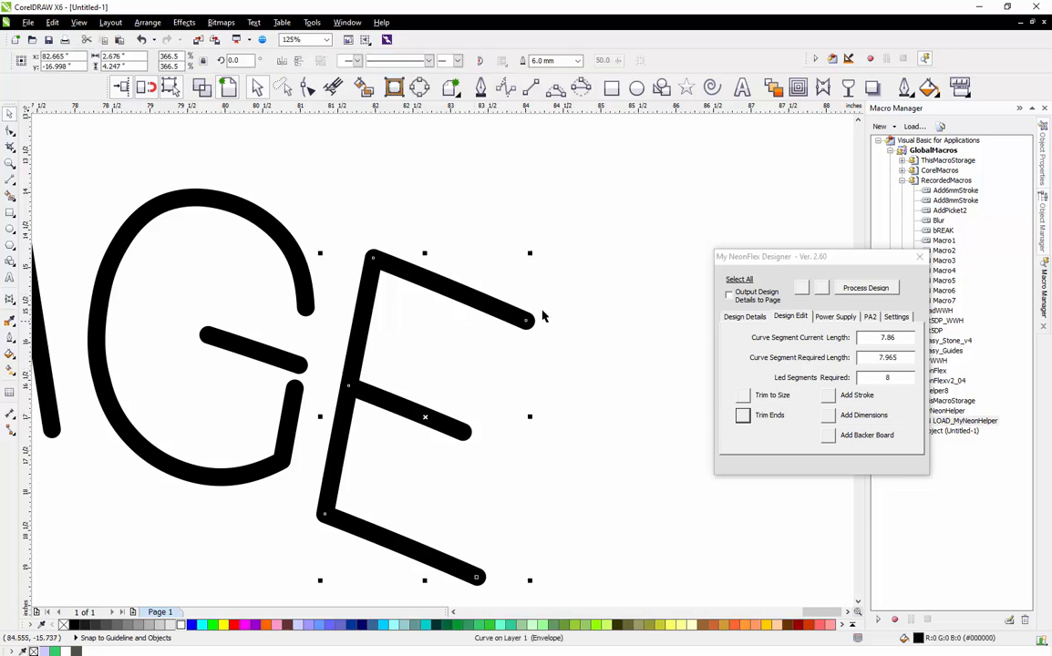
{"action": "left_click", "coordinate": [393, 407]}
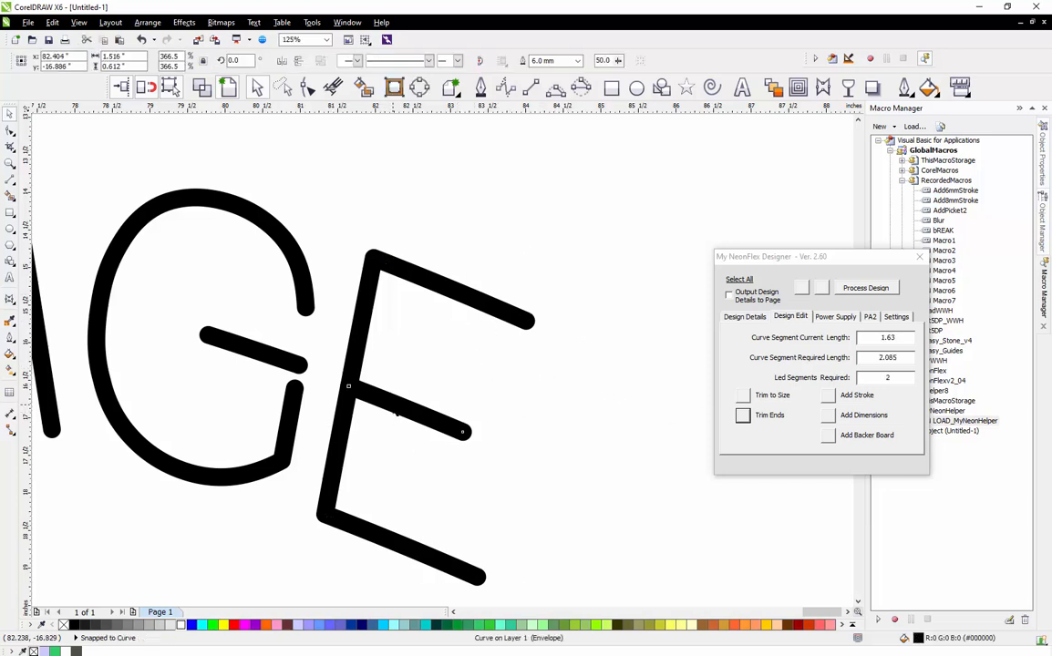
{"action": "left_click", "coordinate": [742, 416]}
{"action": "left_click", "coordinate": [742, 416]}
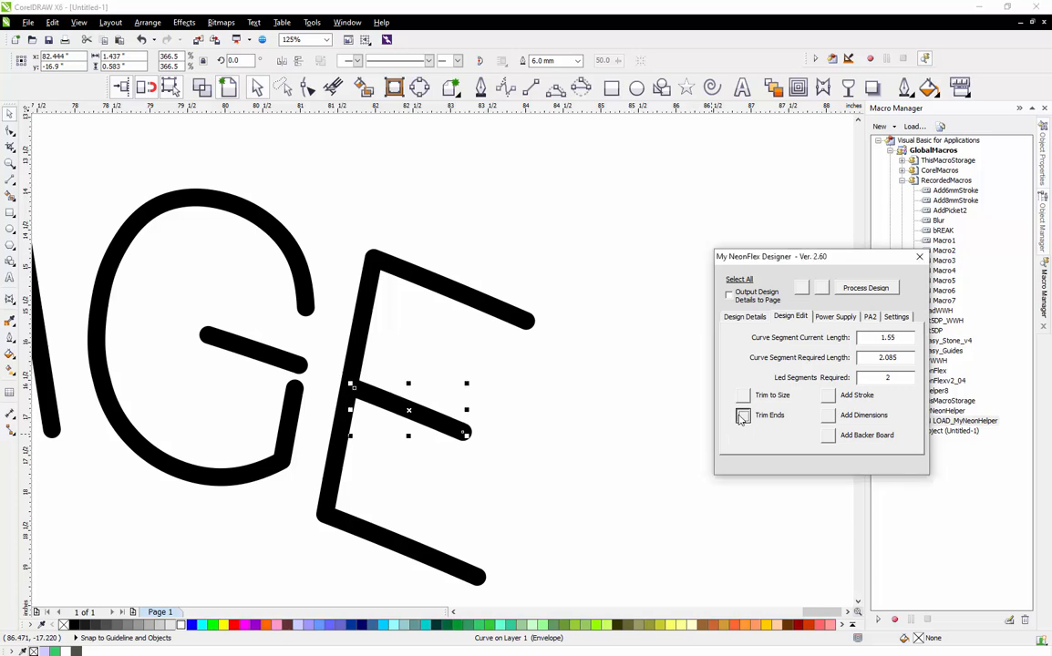
{"action": "left_click", "coordinate": [742, 416]}
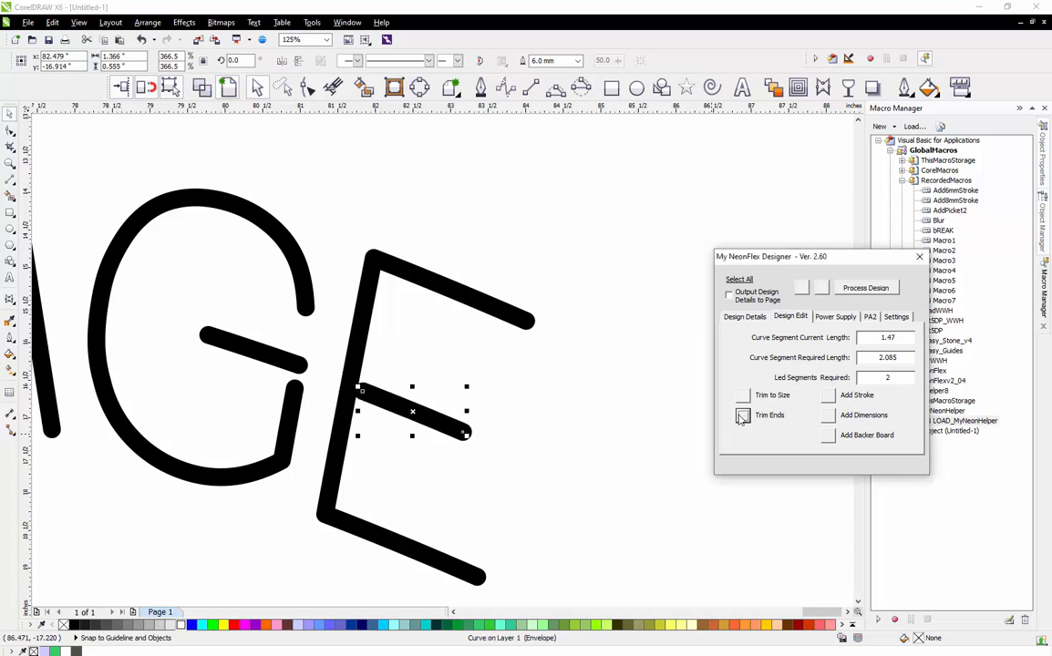
{"action": "left_click", "coordinate": [742, 417]}
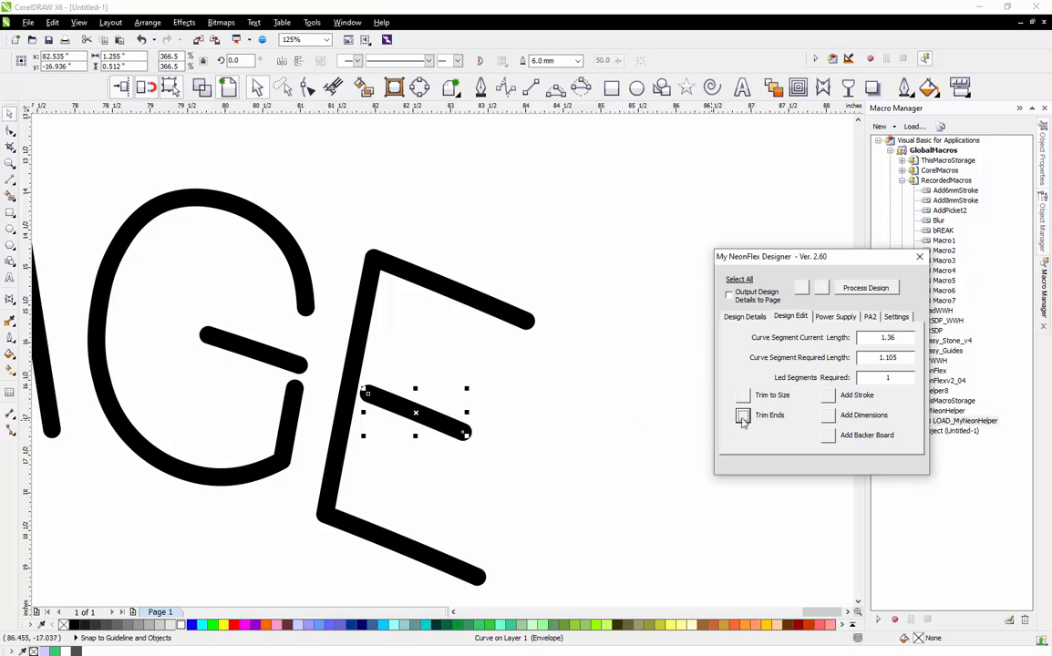
{"action": "left_click", "coordinate": [533, 297]}
Shift the complete M in CUSTOM slightly away from the O to widen the gap between the letters
{"action": "scroll", "coordinate": [568, 346], "scroll_direction": "down", "scroll_amount": 4}
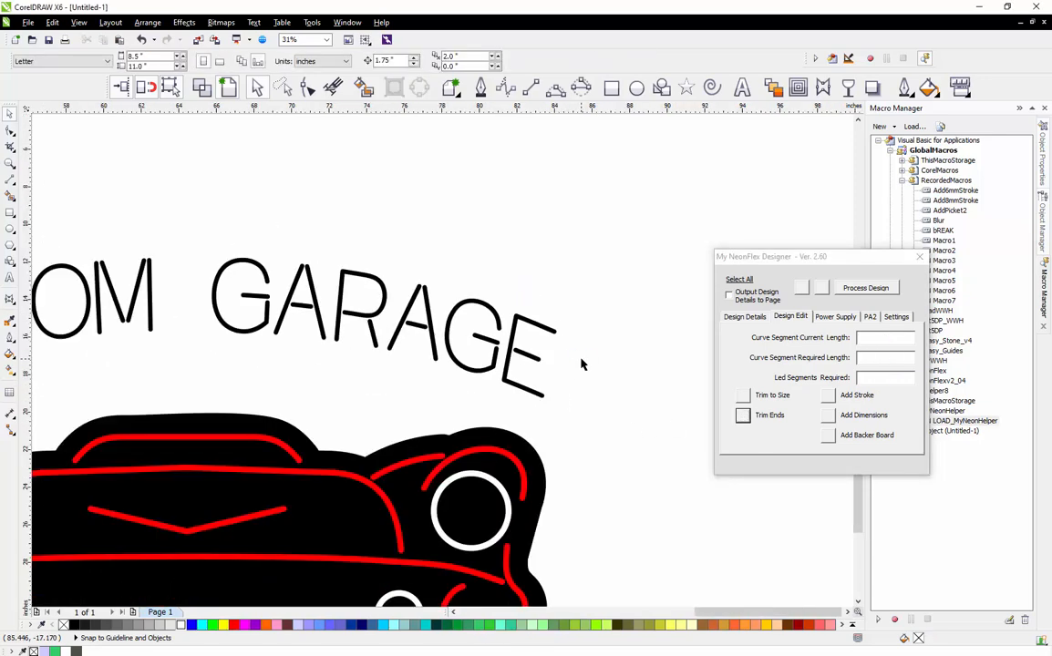
{"action": "scroll", "coordinate": [581, 364], "scroll_direction": "down", "scroll_amount": 2}
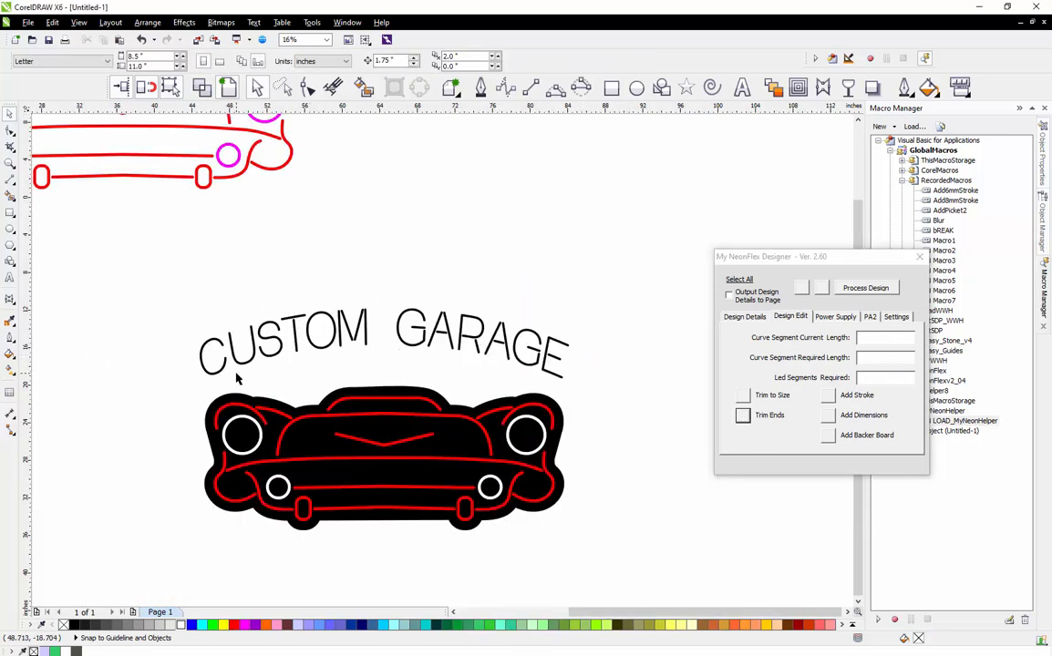
{"action": "scroll", "coordinate": [246, 364], "scroll_direction": "up", "scroll_amount": 4}
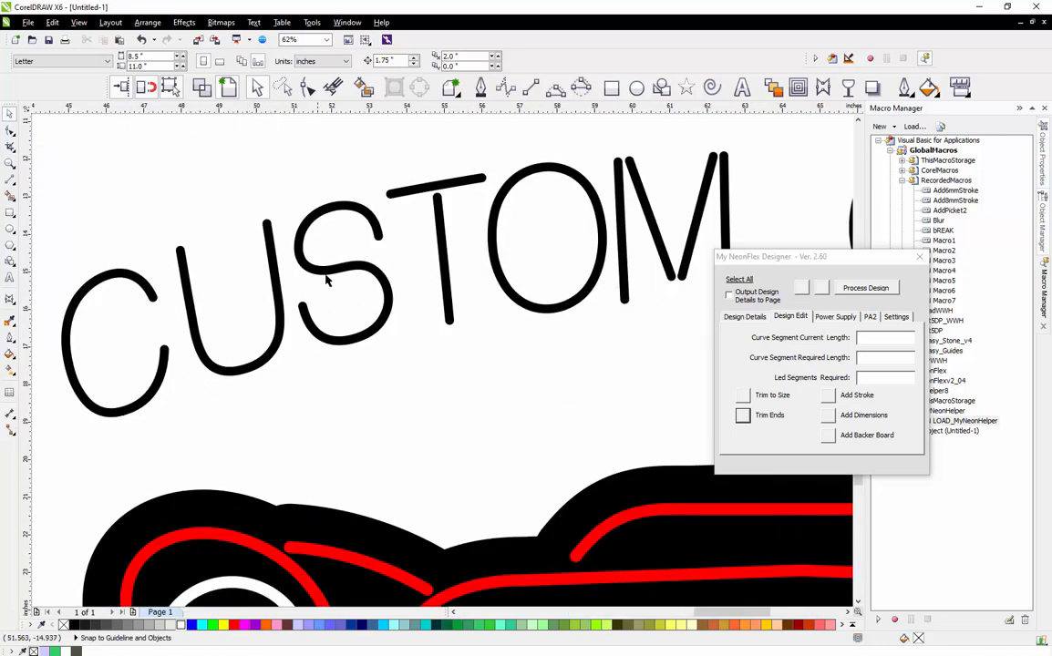
{"action": "scroll", "coordinate": [328, 281], "scroll_direction": "up", "scroll_amount": 2}
{"action": "left_click", "coordinate": [357, 247]}
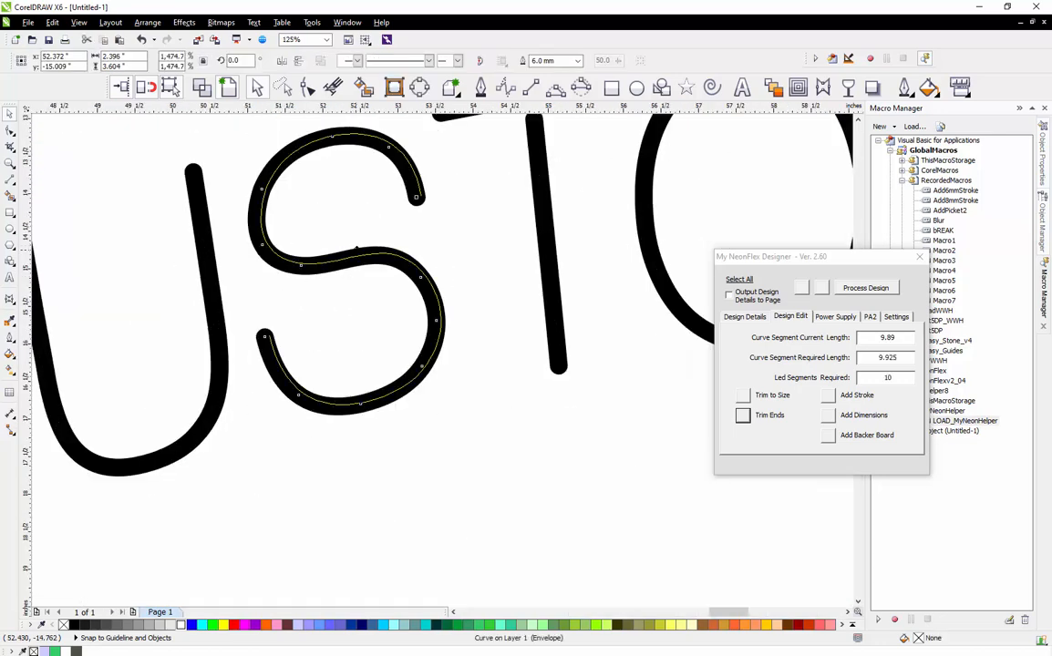
{"action": "scroll", "coordinate": [330, 273], "scroll_direction": "down", "scroll_amount": 3}
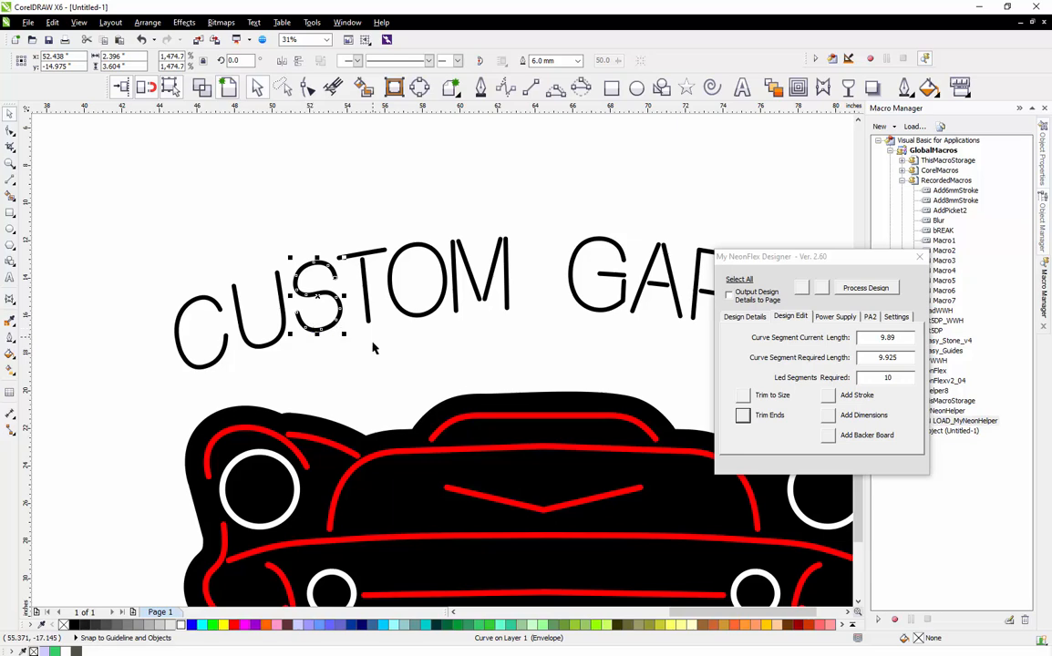
{"action": "left_click", "coordinate": [599, 257]}
{"action": "mouse_move", "coordinate": [547, 219]}
{"action": "left_mouse_down"}
{"action": "mouse_move", "coordinate": [456, 329]}
{"action": "mouse_move", "coordinate": [385, 332]}
{"action": "left_mouse_up"}
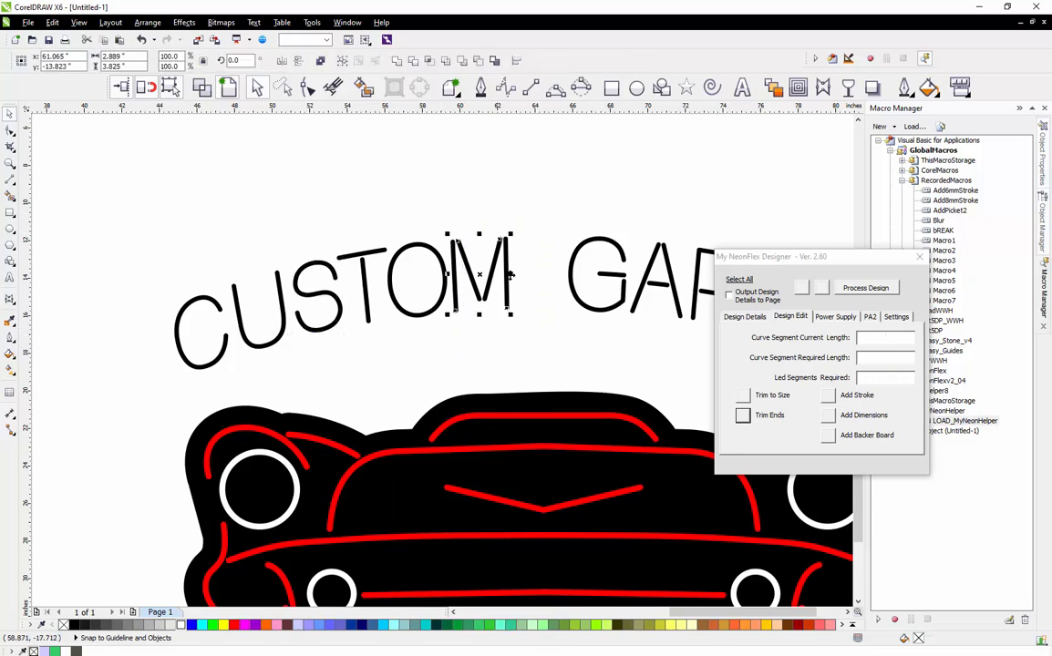
{"action": "scroll", "coordinate": [398, 288], "scroll_direction": "up", "scroll_amount": 3}
{"action": "left_click_drag", "start_coordinate": [398, 288], "coordinate": [415, 288]}
{"action": "scroll", "coordinate": [413, 288], "scroll_direction": "down", "scroll_amount": 3}
{"action": "left_click", "coordinate": [356, 314]}
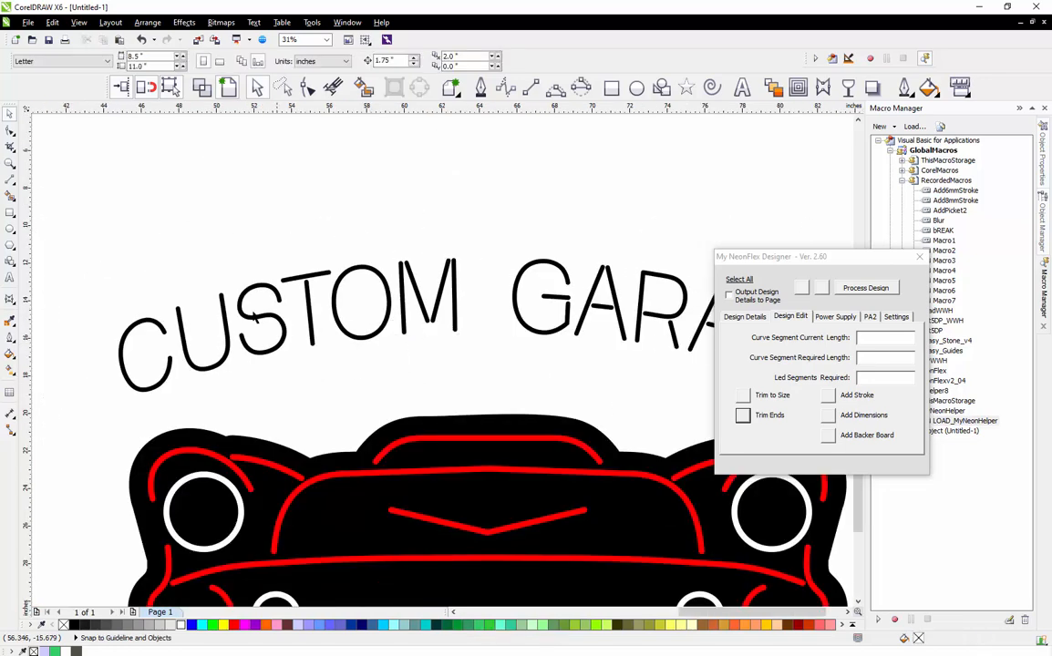
{"action": "scroll", "coordinate": [362, 316], "scroll_direction": "down", "scroll_amount": 2}
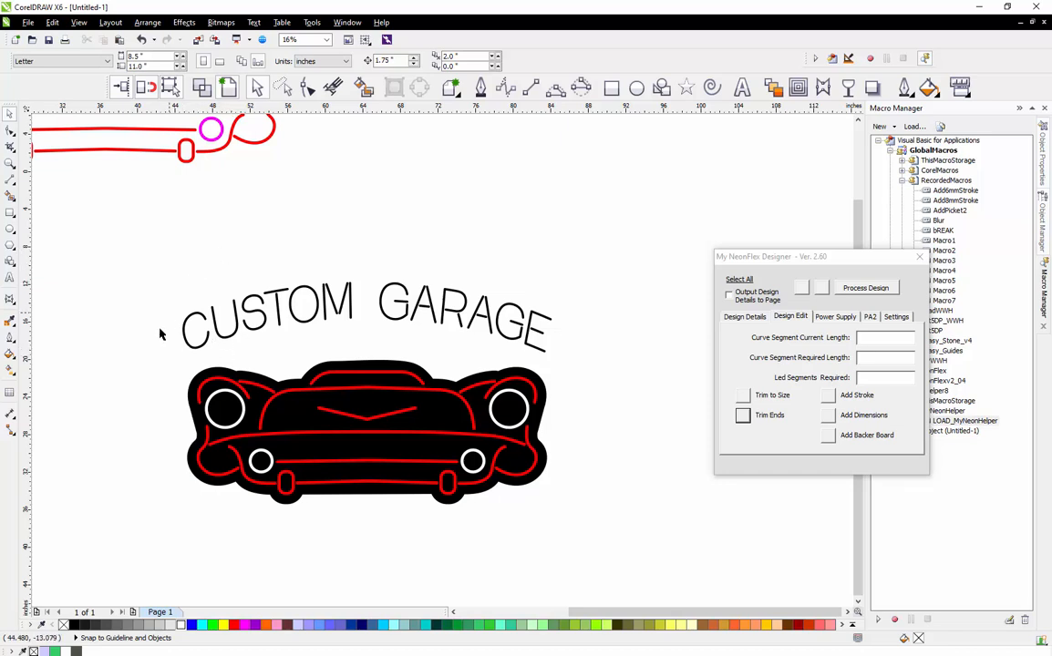
{"action": "left_click_drag", "start_coordinate": [153, 297], "coordinate": [589, 357]}
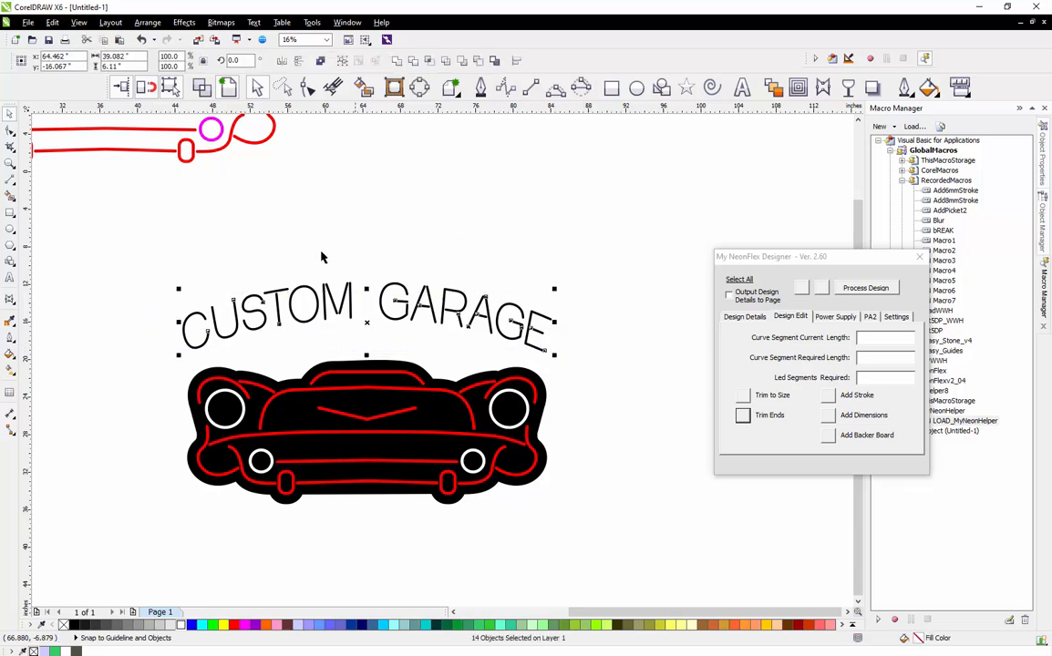
{"action": "left_click_drag", "start_coordinate": [153, 270], "coordinate": [613, 377]}
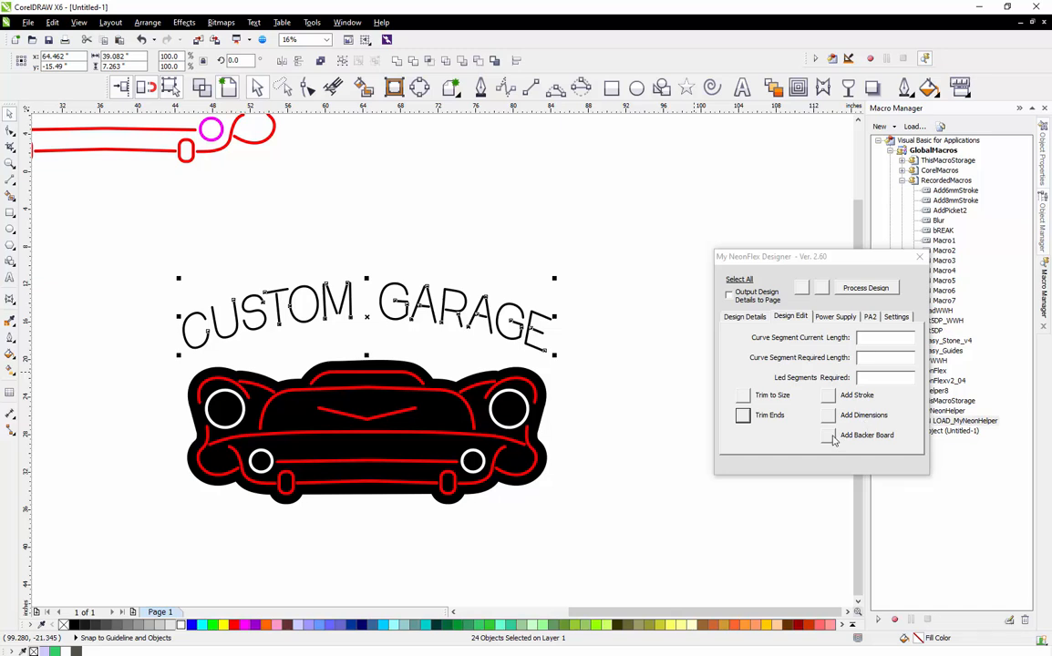
{"action": "left_click", "coordinate": [505, 291]}
Duplicate the complete CUSTOM GARAGE lettering and car design, placing the copy diagonally below the original
{"action": "scroll", "coordinate": [325, 246], "scroll_direction": "down", "scroll_amount": 1}
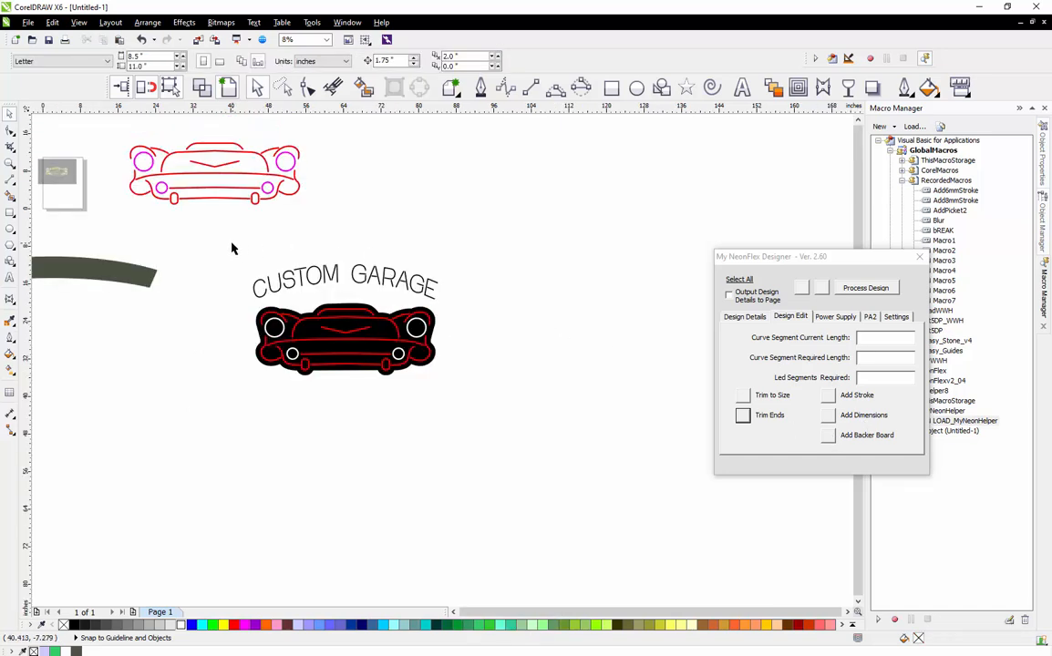
{"action": "left_click_drag", "start_coordinate": [231, 248], "coordinate": [499, 428]}
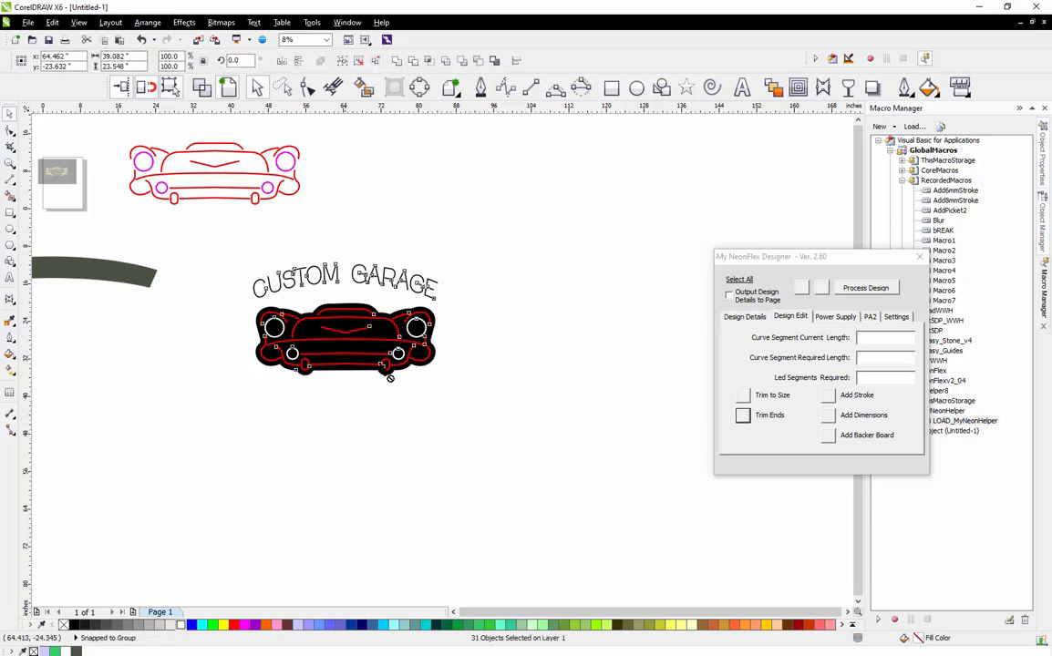
{"action": "left_click_drag", "start_coordinate": [390, 379], "coordinate": [537, 476]}
{"action": "right_click", "coordinate": [538, 476]}
{"action": "scroll", "coordinate": [545, 463], "scroll_direction": "down", "scroll_amount": 1}
{"action": "scroll", "coordinate": [544, 447], "scroll_direction": "up", "scroll_amount": 1}
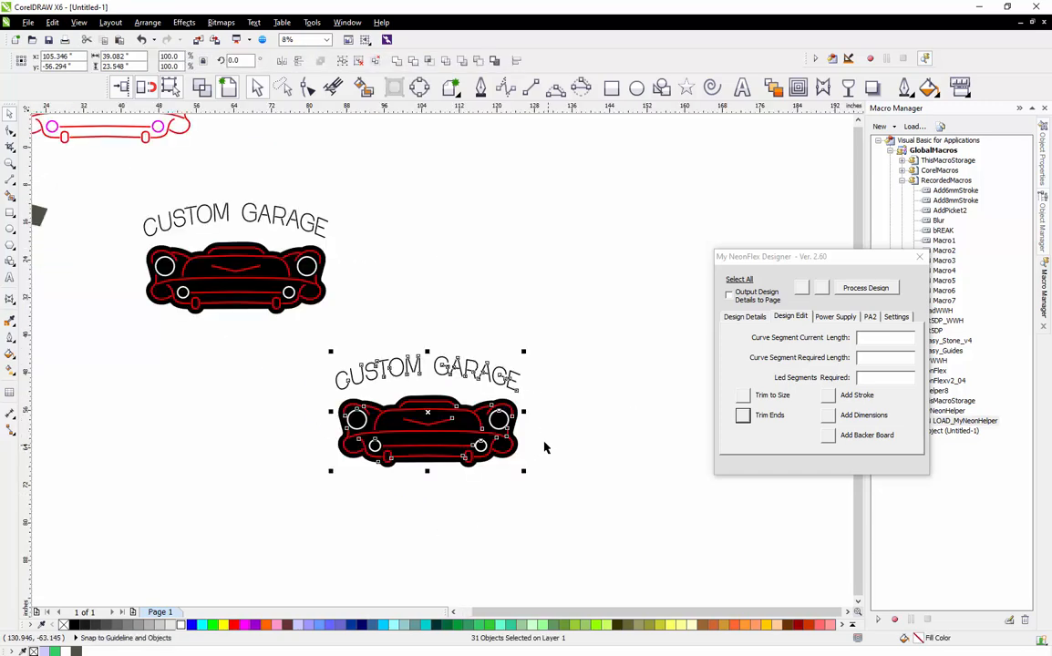
{"action": "key", "text": "Escape"}
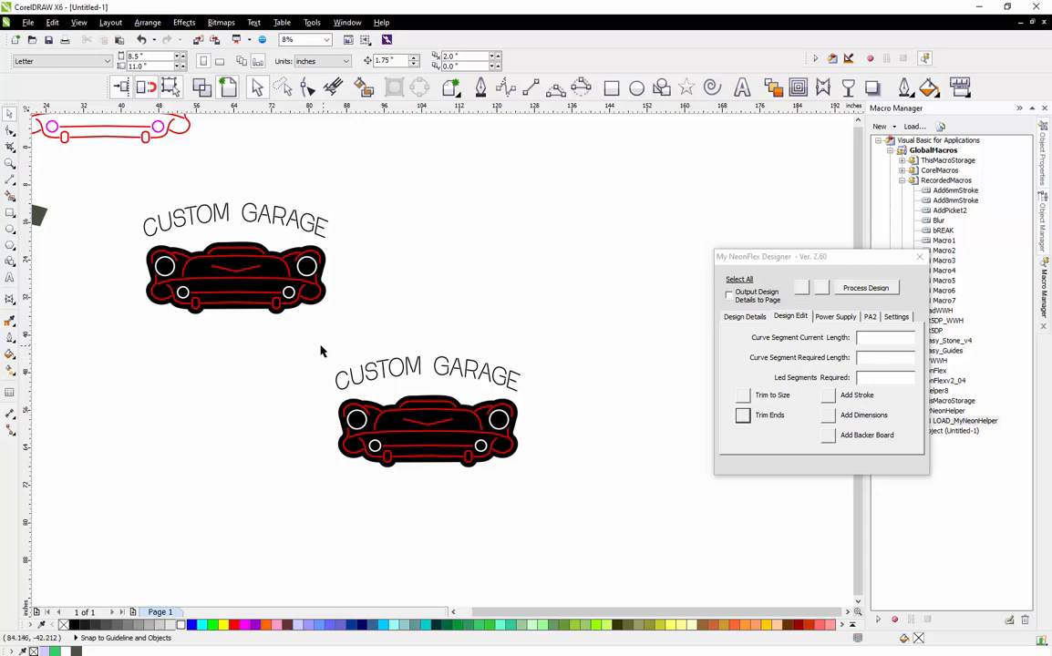
Add a backer board to all of the duplicated CUSTOM GARAGE lettering
{"action": "left_click_drag", "start_coordinate": [315, 343], "coordinate": [552, 405]}
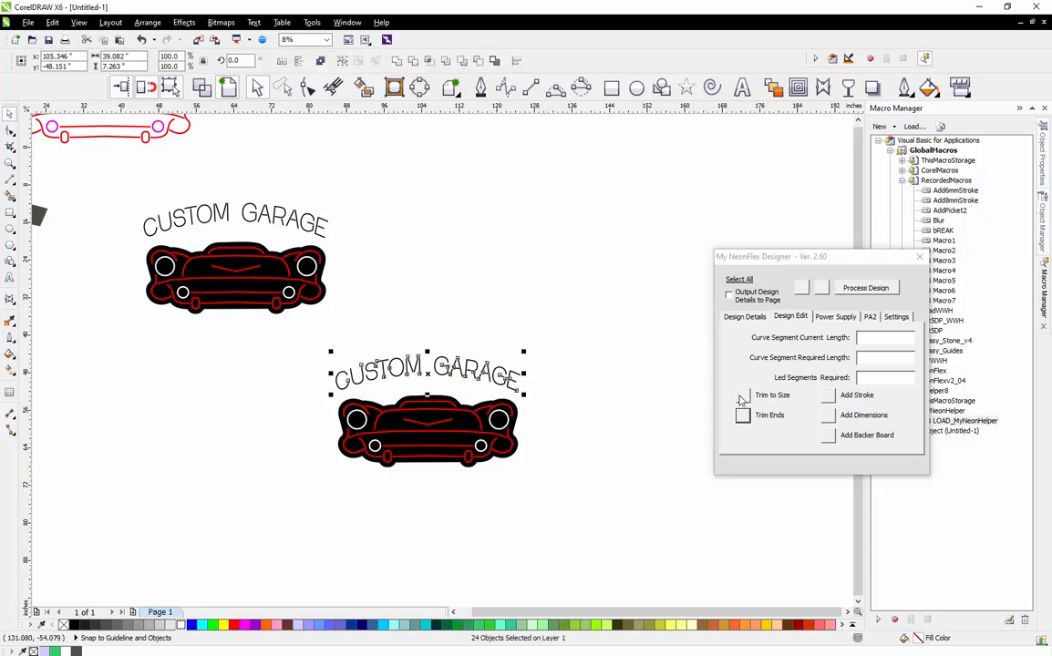
{"action": "left_click", "coordinate": [827, 436]}
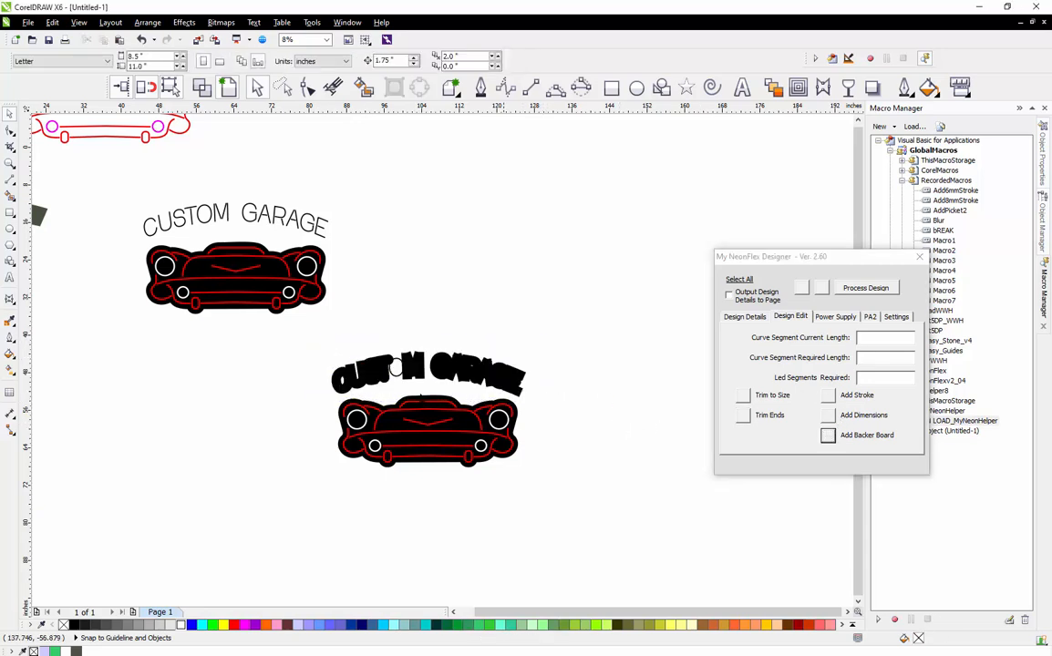
{"action": "scroll", "coordinate": [354, 383], "scroll_direction": "up", "scroll_amount": 1}
{"action": "scroll", "coordinate": [436, 381], "scroll_direction": "up", "scroll_amount": 1}
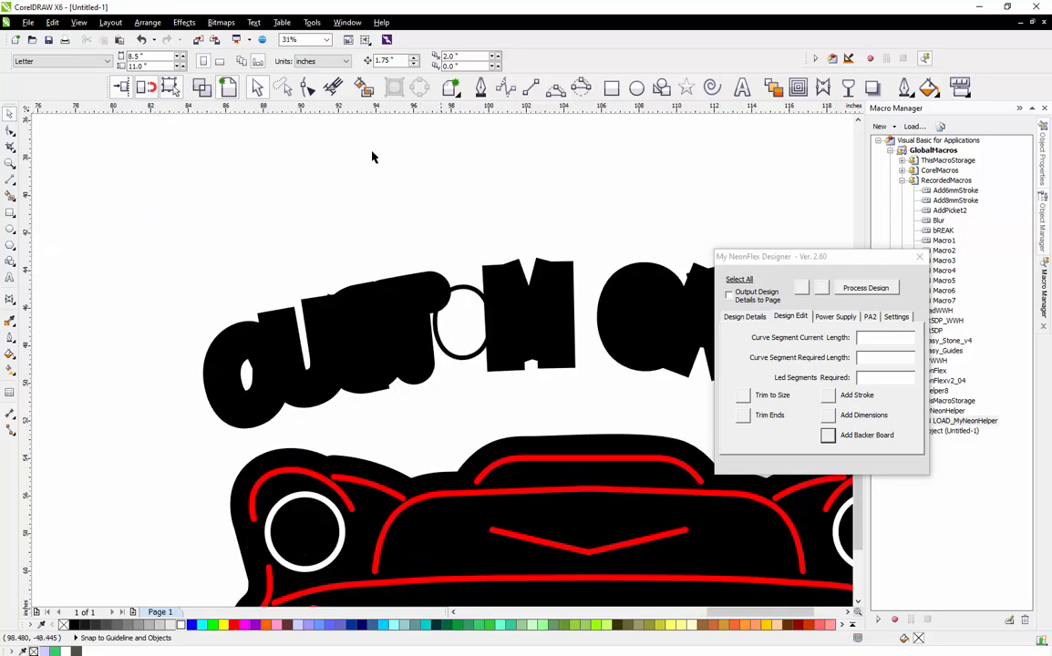
Show the design as wireframe and convert the outline of the duplicated O in CUSTOM to an object
{"action": "left_click", "coordinate": [196, 87]}
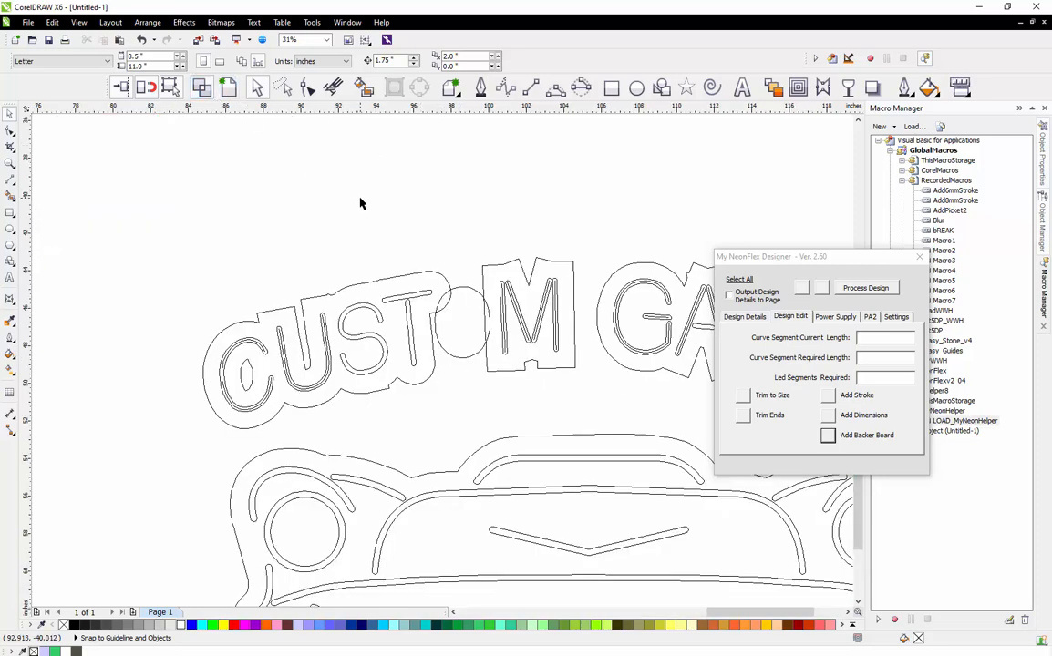
{"action": "left_click", "coordinate": [469, 292]}
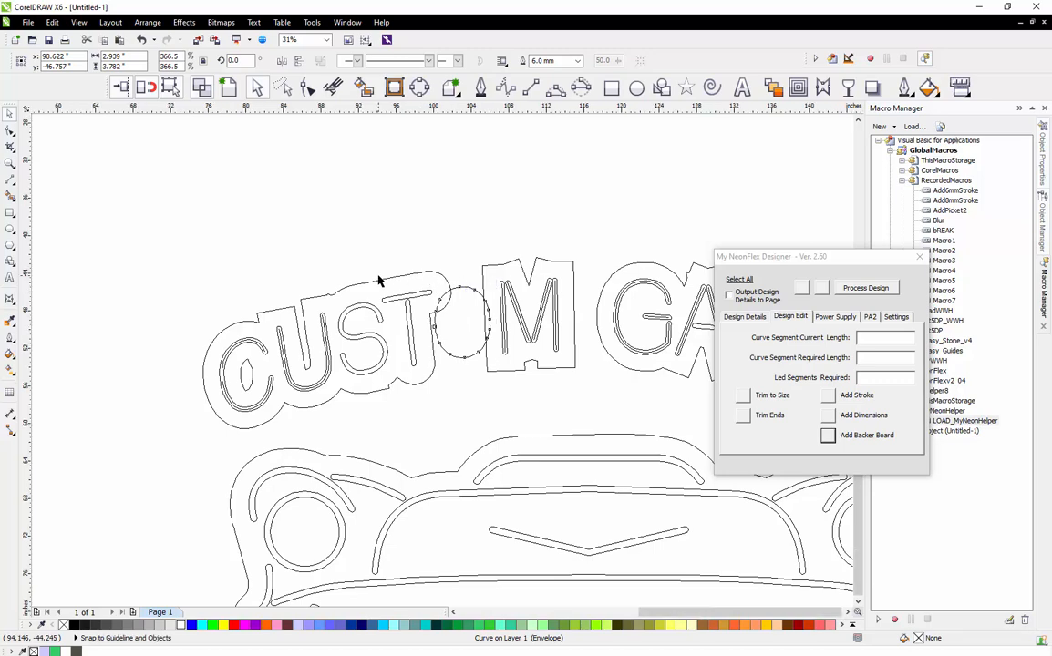
{"action": "scroll", "coordinate": [360, 233], "scroll_direction": "down", "scroll_amount": 1}
{"action": "left_click", "coordinate": [147, 22]}
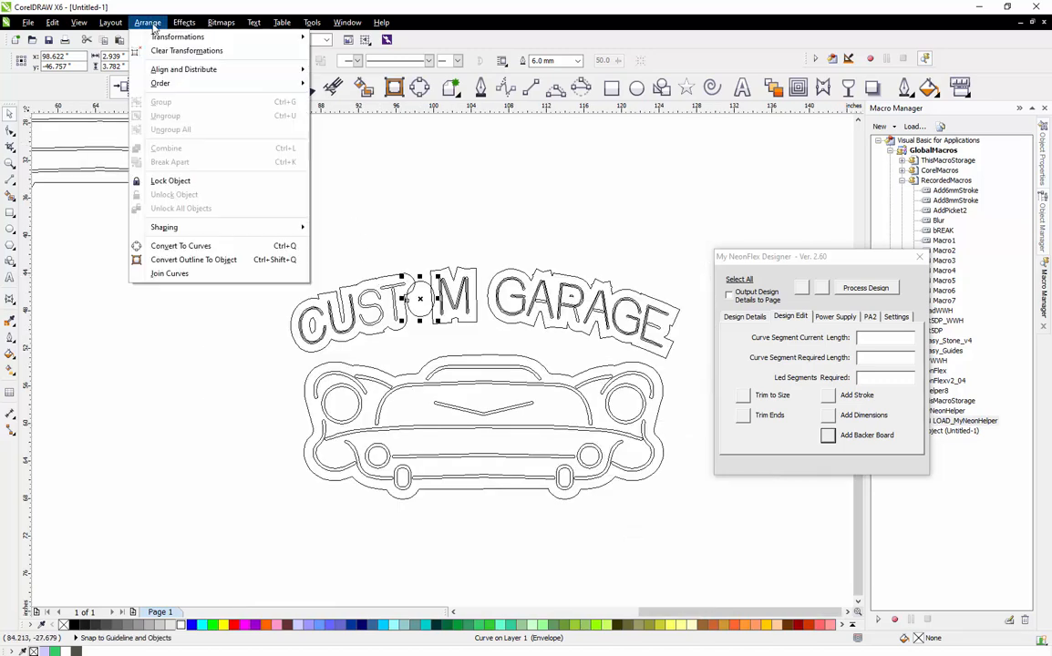
{"action": "left_click", "coordinate": [188, 262]}
{"action": "left_click", "coordinate": [467, 290]}
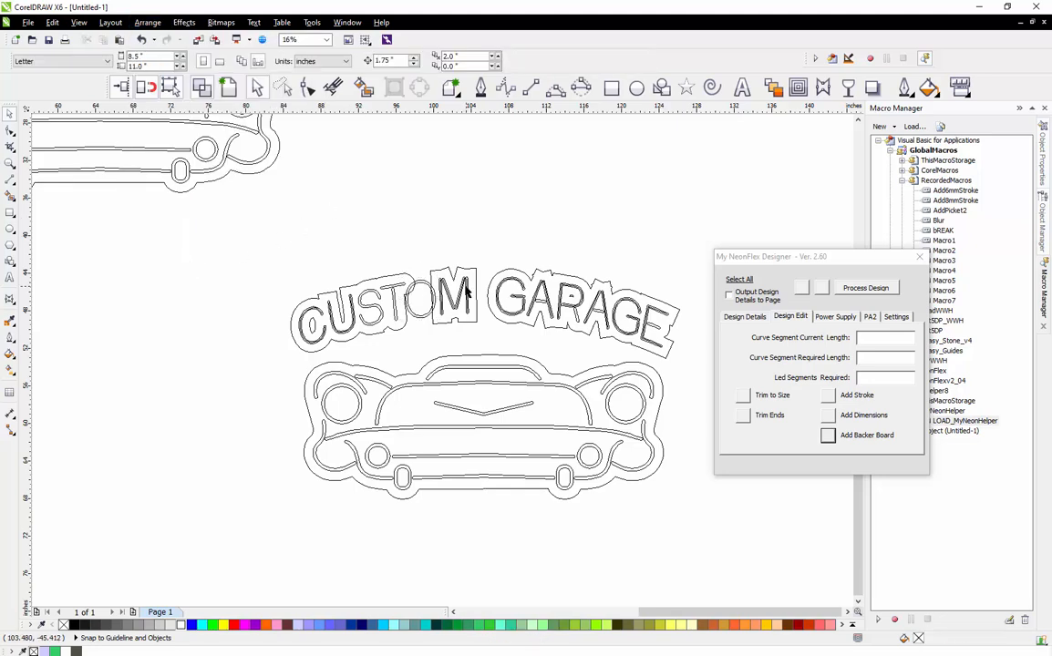
Add a single-step outside contour of 1.0 inch around the converted O
{"action": "scroll", "coordinate": [390, 275], "scroll_direction": "up", "scroll_amount": 4}
{"action": "left_click", "coordinate": [379, 294]}
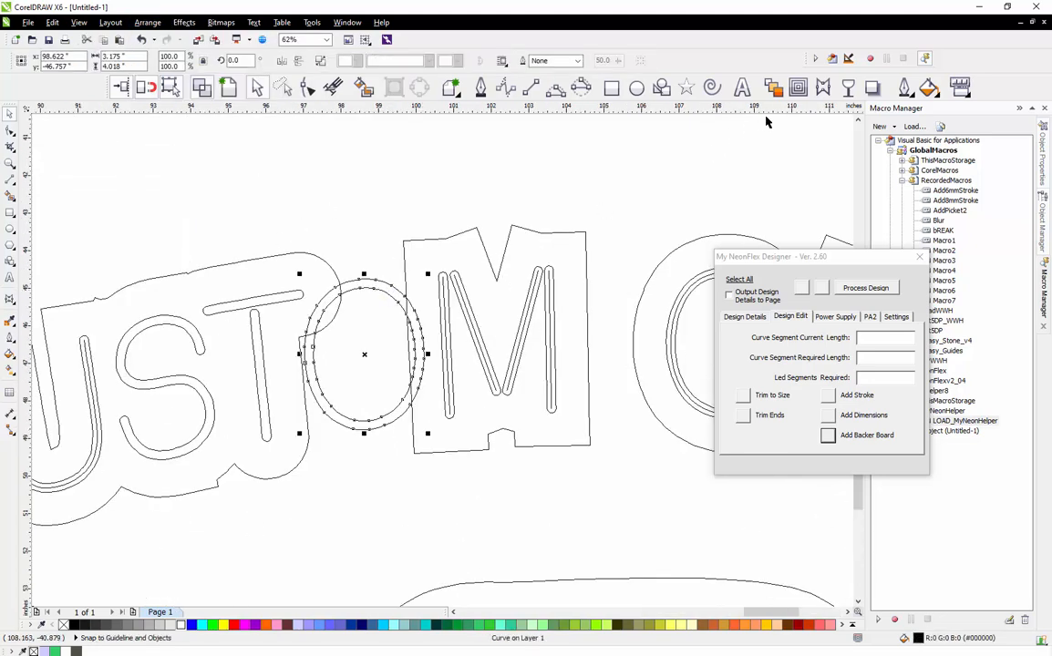
{"action": "left_click", "coordinate": [798, 89]}
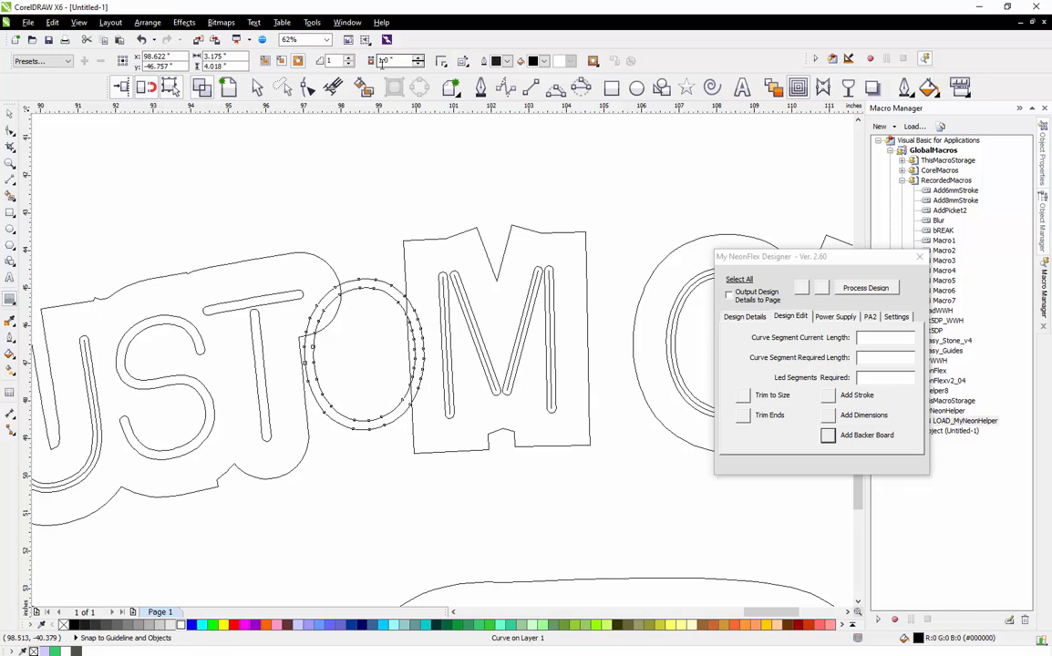
{"action": "left_click", "coordinate": [299, 63]}
{"action": "left_click", "coordinate": [352, 193]}
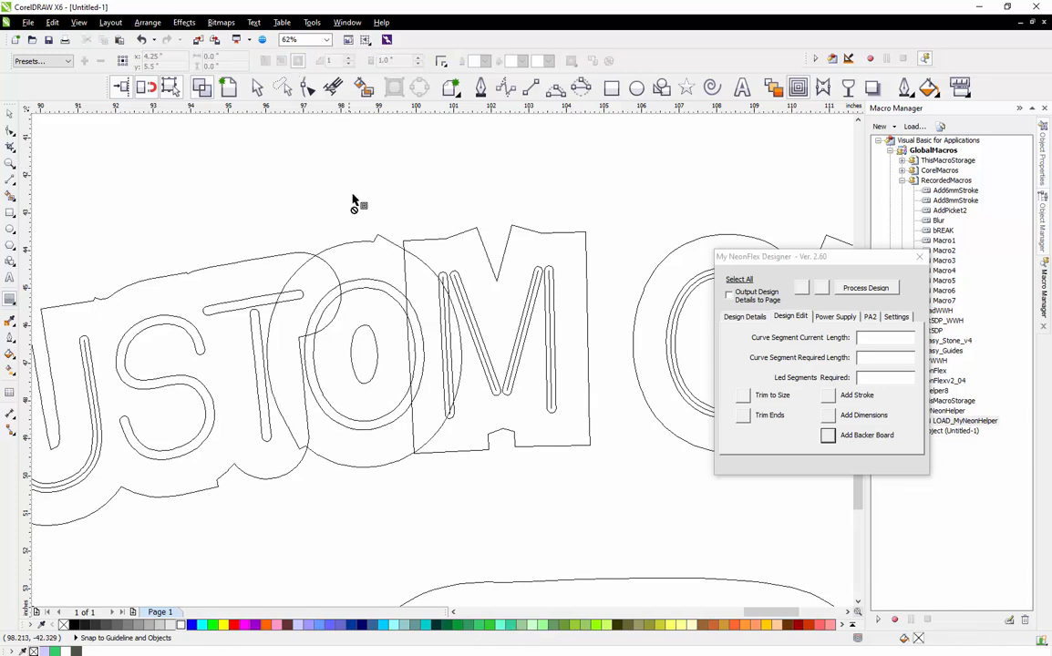
{"action": "key", "text": "space"}
Break the O's contour group apart so its contour is a separate shape
{"action": "left_click", "coordinate": [376, 242]}
{"action": "right_click", "coordinate": [376, 242]}
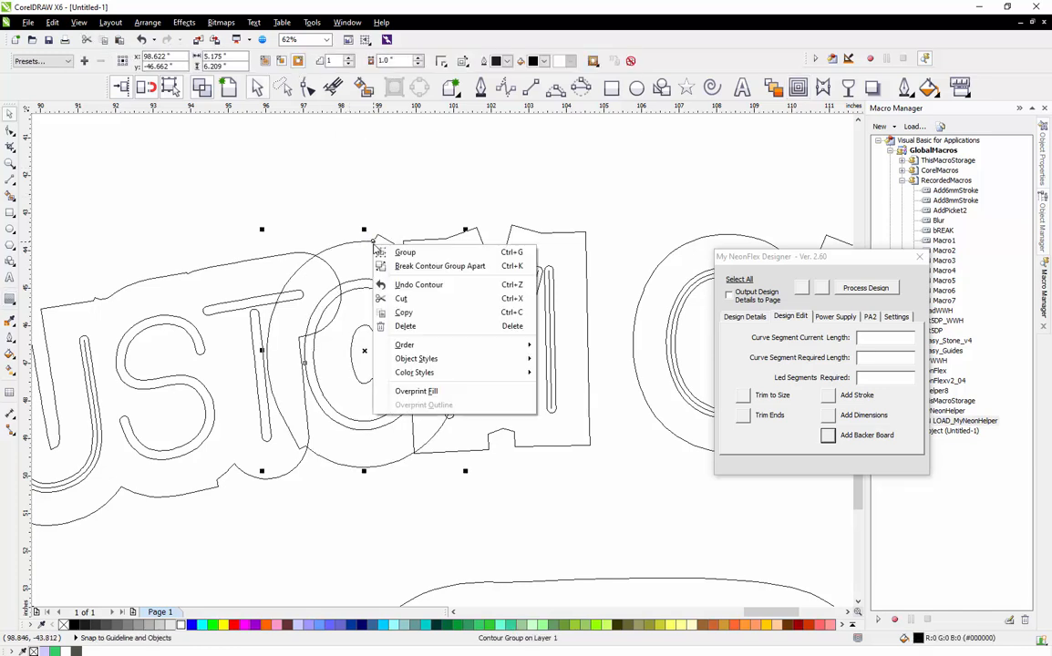
{"action": "left_click", "coordinate": [411, 202]}
Weld the O's separated contour to the backer board of the duplicated CUSTOM GARAGE lettering
{"action": "scroll", "coordinate": [411, 202], "scroll_direction": "down", "scroll_amount": 2}
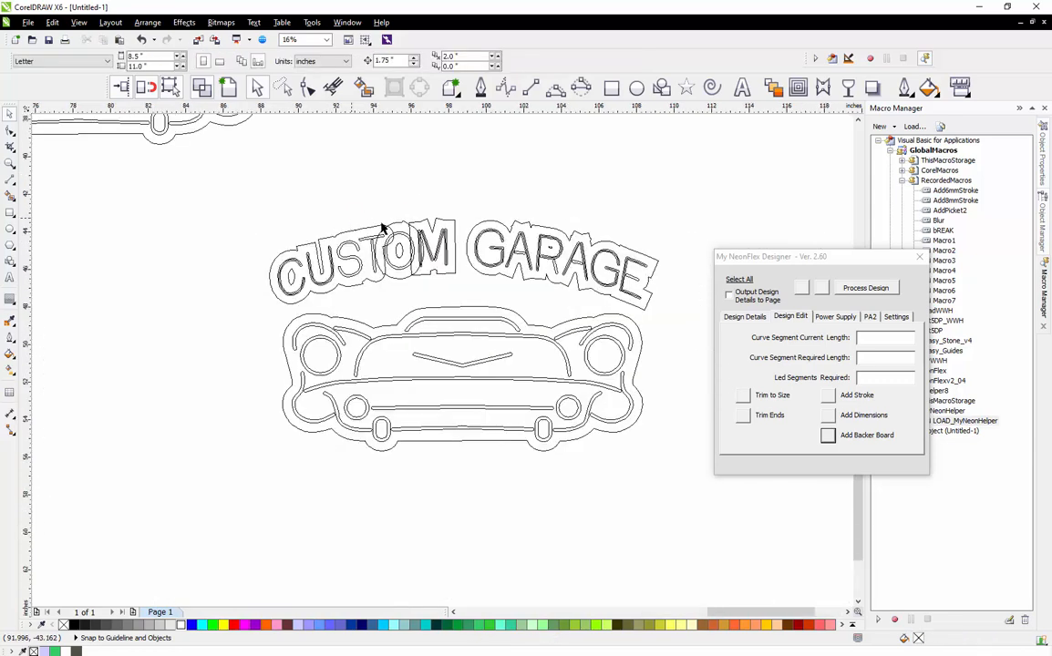
{"action": "scroll", "coordinate": [401, 235], "scroll_direction": "up", "scroll_amount": 1}
{"action": "left_click", "coordinate": [457, 237]}
{"action": "left_click", "coordinate": [456, 228], "text": "shift"}
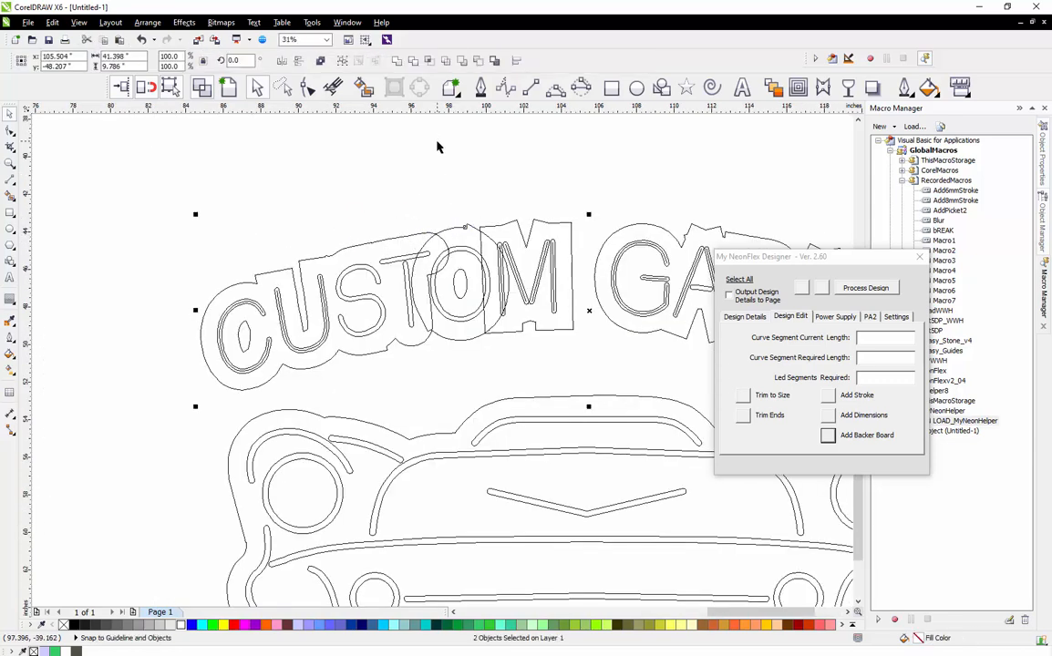
{"action": "left_click", "coordinate": [399, 61]}
{"action": "left_click", "coordinate": [399, 178]}
{"action": "scroll", "coordinate": [285, 270], "scroll_direction": "down", "scroll_amount": 1}
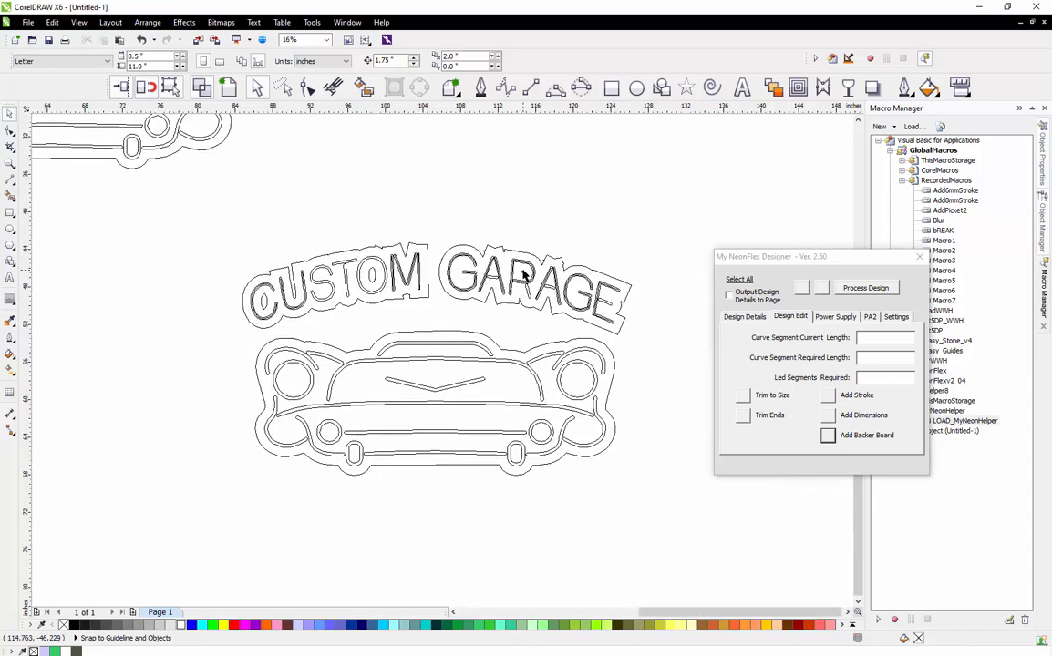
Display the design in full colour and give the duplicated CUSTOM GARAGE letter tubes a white outline
{"action": "scroll", "coordinate": [524, 274], "scroll_direction": "up", "scroll_amount": 2}
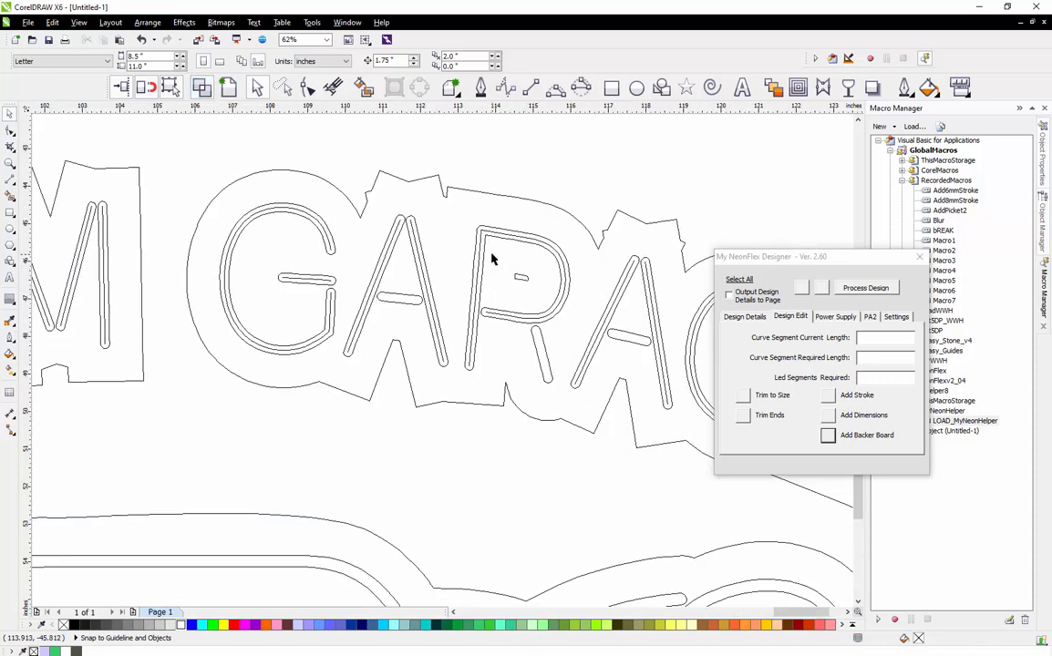
{"action": "left_click", "coordinate": [226, 87]}
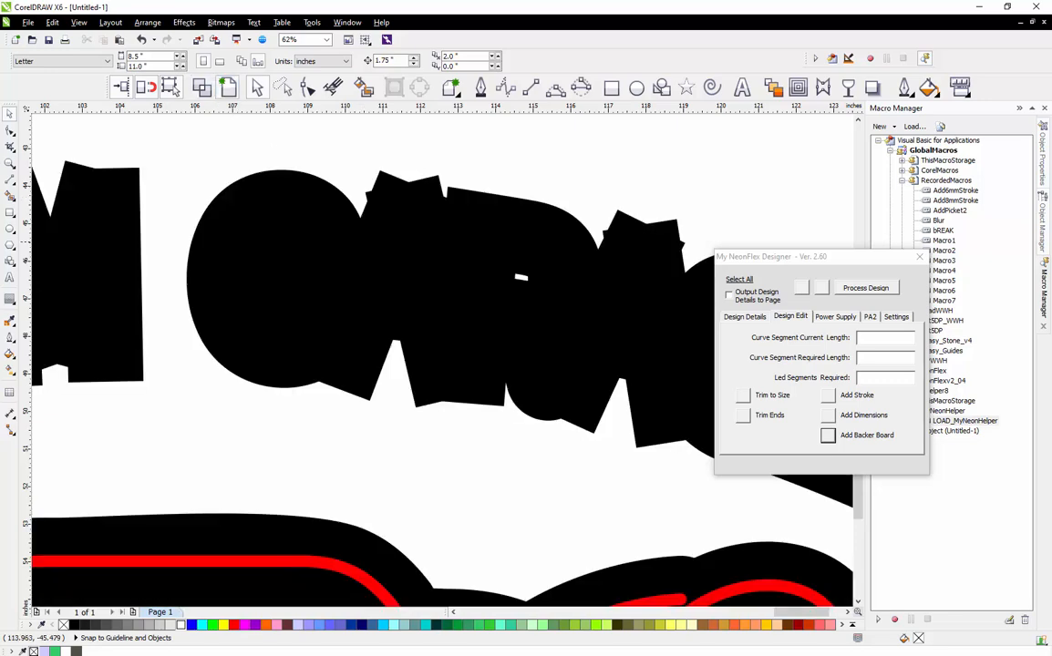
{"action": "scroll", "coordinate": [517, 276], "scroll_direction": "down", "scroll_amount": 2}
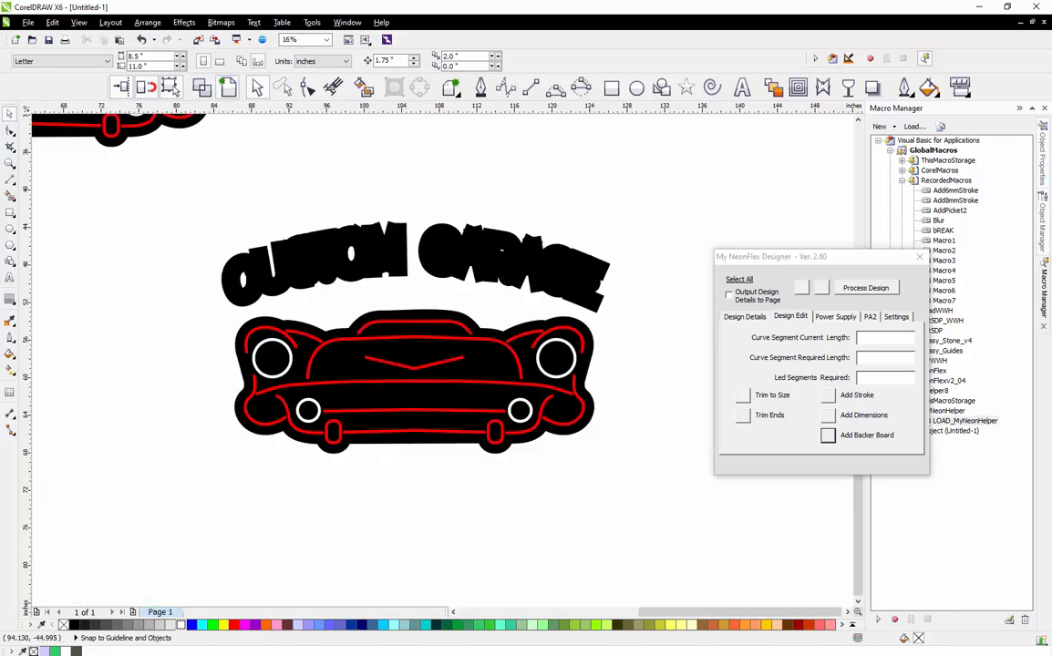
{"action": "left_click_drag", "start_coordinate": [202, 208], "coordinate": [604, 319]}
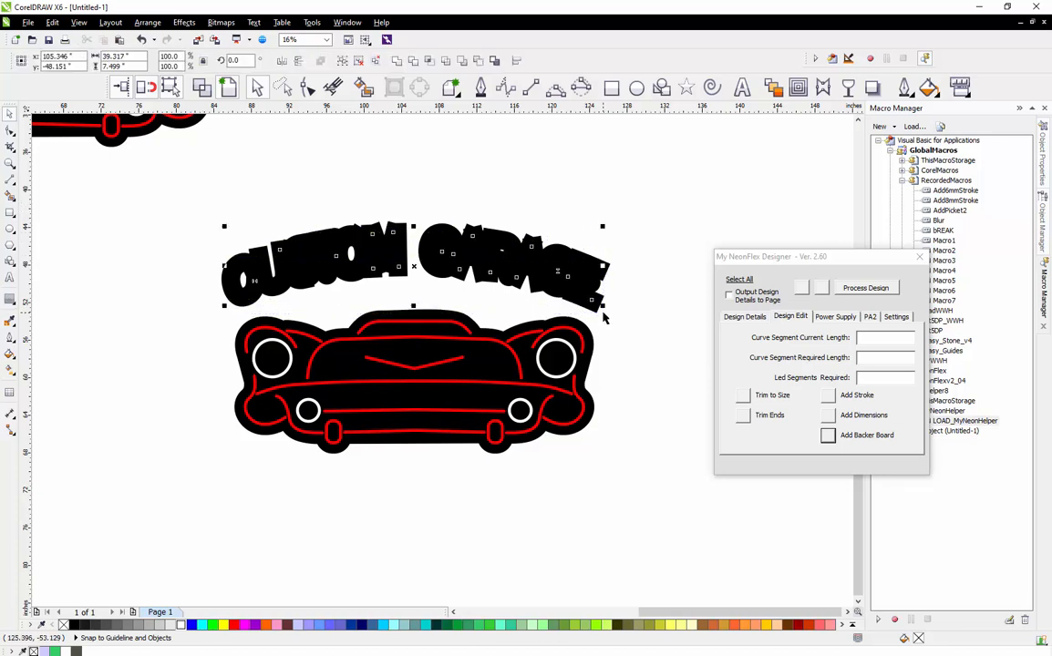
{"action": "right_click", "coordinate": [181, 628]}
{"action": "left_click", "coordinate": [129, 462]}
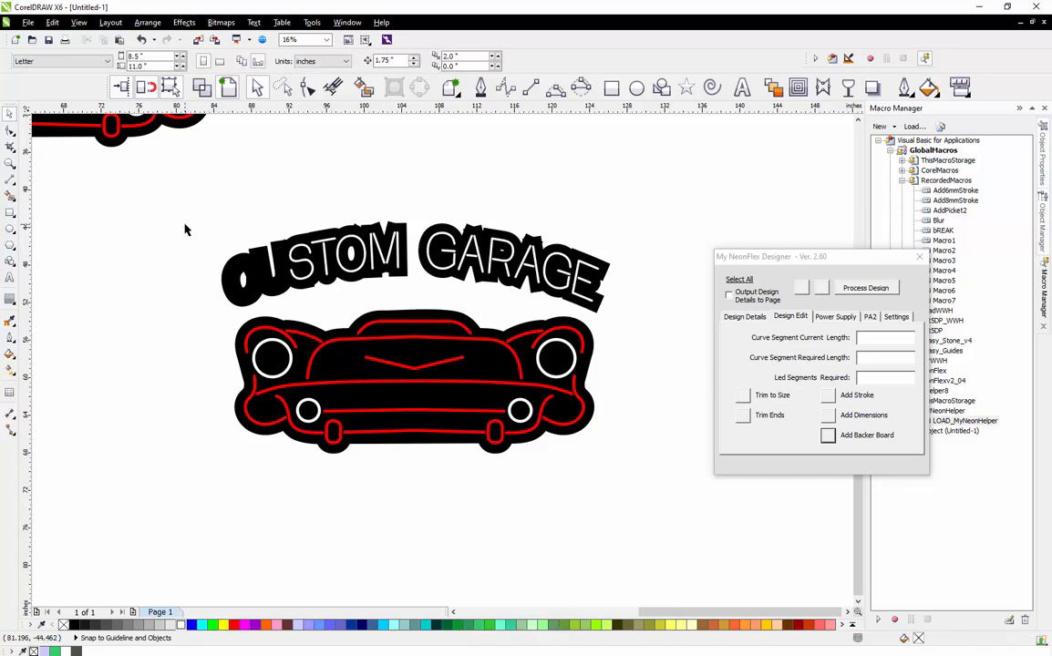
Check the C and U of the duplicated CUSTOM and the welded backer board up close
{"action": "left_click_drag", "start_coordinate": [184, 230], "coordinate": [301, 308]}
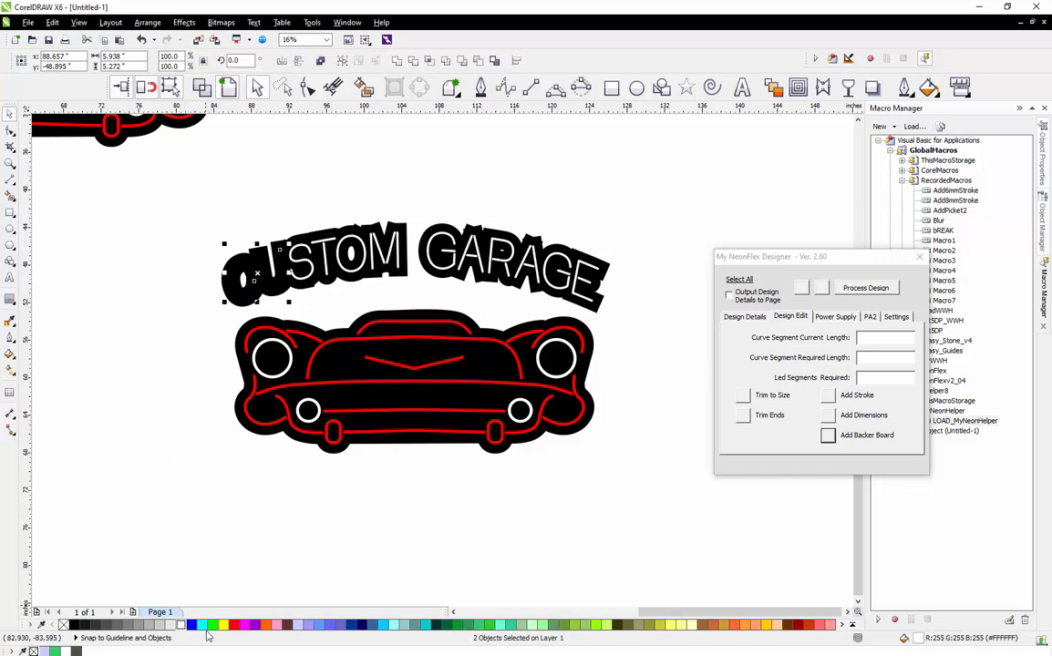
{"action": "left_click", "coordinate": [124, 450]}
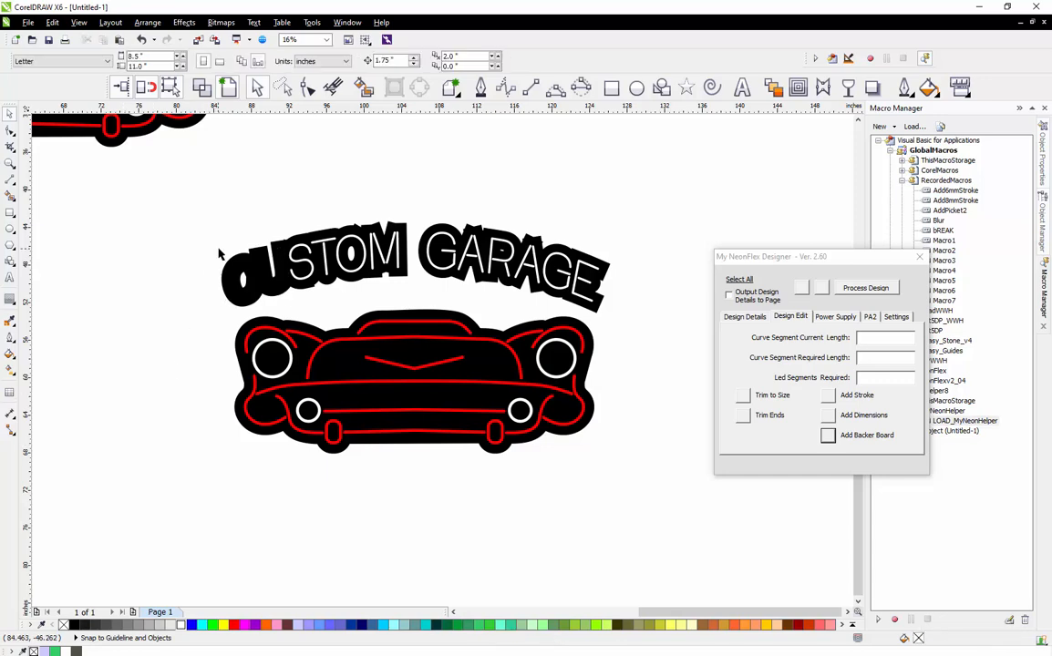
{"action": "scroll", "coordinate": [222, 247], "scroll_direction": "up", "scroll_amount": 1}
{"action": "left_click", "coordinate": [251, 263]}
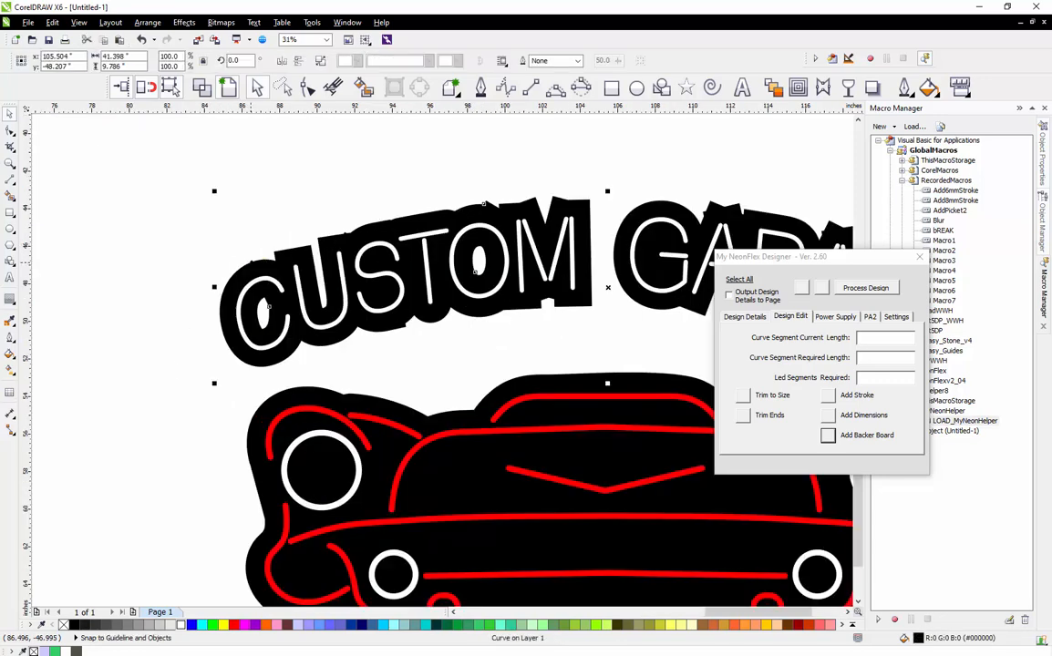
{"action": "left_click", "coordinate": [194, 275]}
{"action": "scroll", "coordinate": [194, 274], "scroll_direction": "down", "scroll_amount": 1}
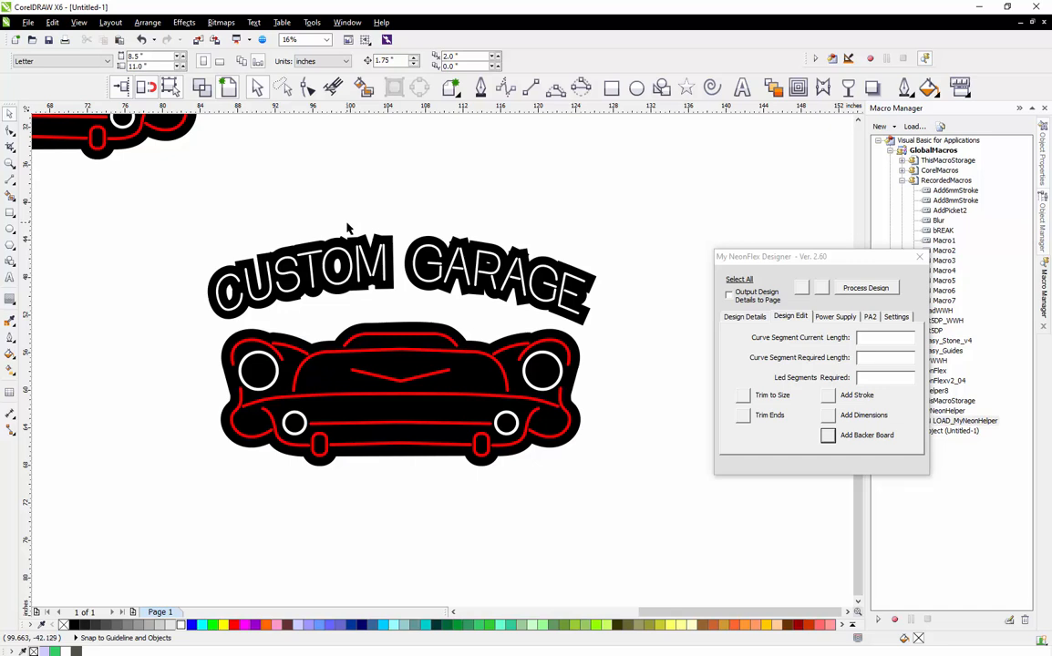
Draw 3-point curves along the lower and upper edges of the lettering's backer board, about 35.7 and 38.4 inches wide
{"action": "left_click", "coordinate": [555, 88]}
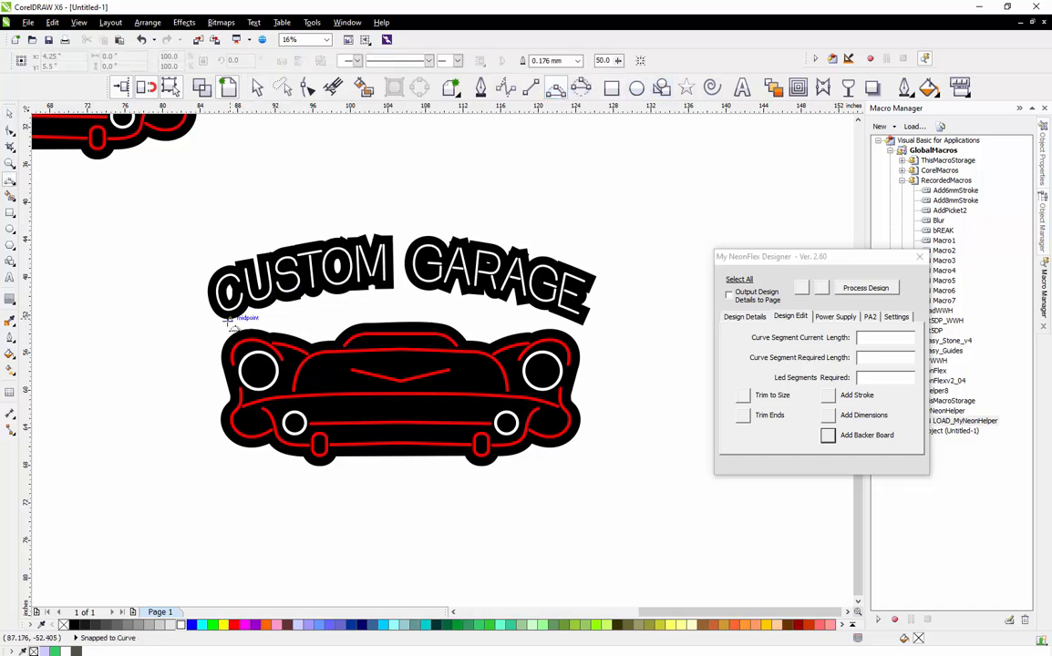
{"action": "mouse_move", "coordinate": [228, 318]}
{"action": "left_mouse_down"}
{"action": "mouse_move", "coordinate": [490, 309]}
{"action": "mouse_move", "coordinate": [565, 318]}
{"action": "left_mouse_up"}
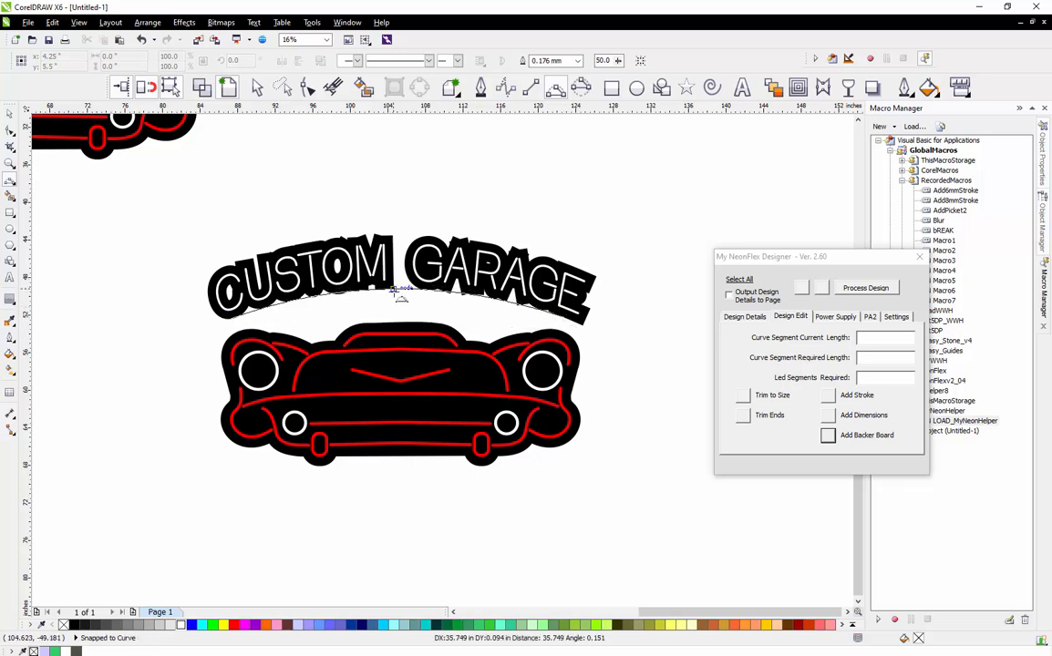
{"action": "left_click", "coordinate": [395, 292]}
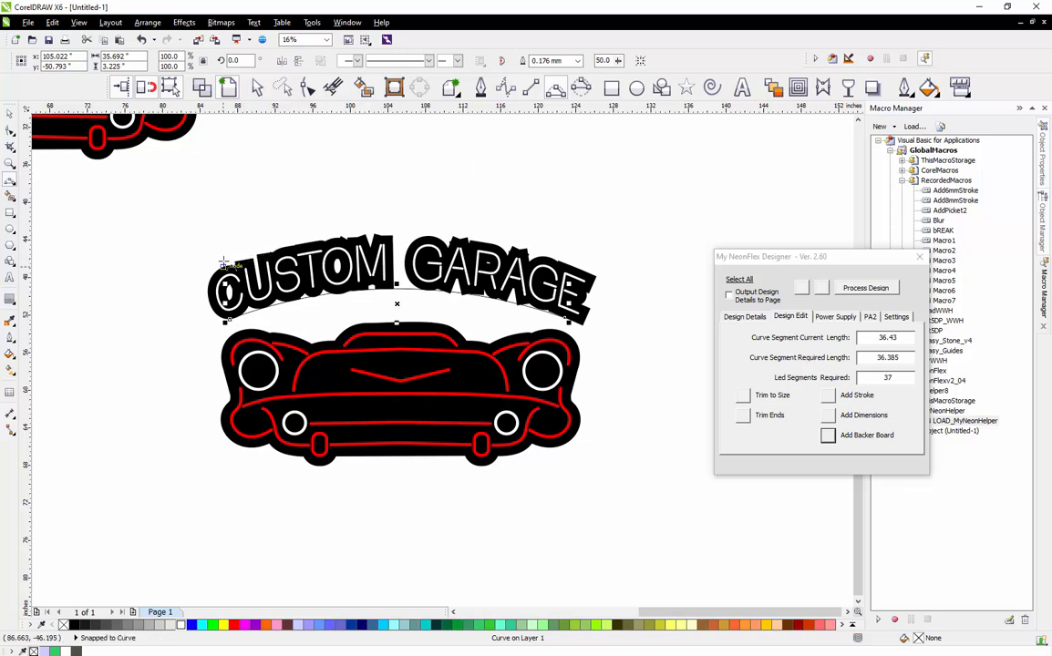
{"action": "left_click_drag", "start_coordinate": [223, 265], "coordinate": [584, 270]}
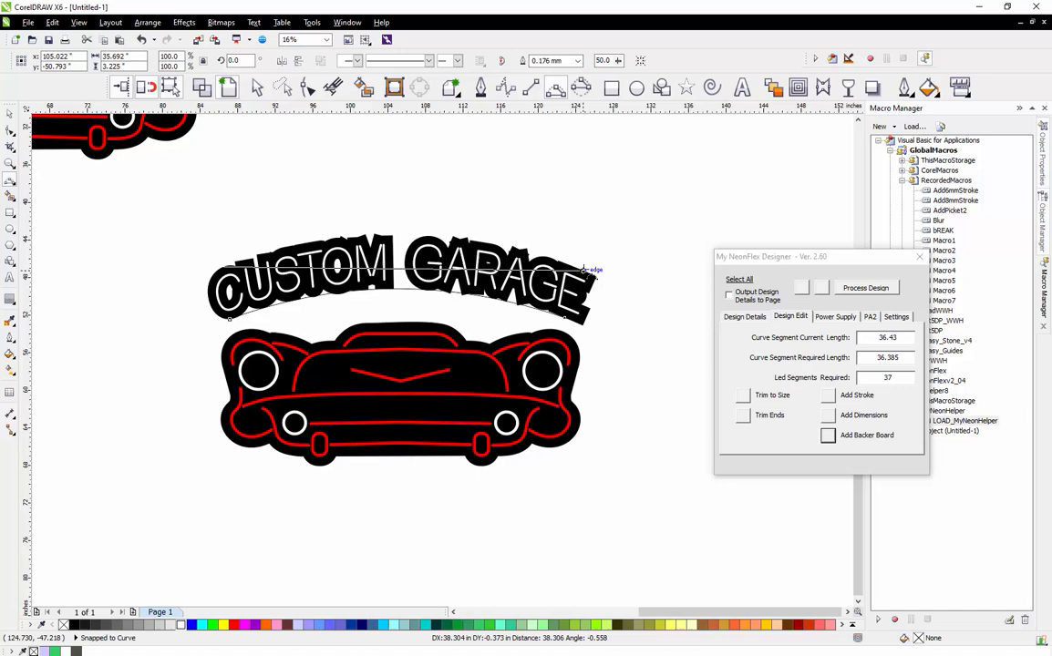
{"action": "left_click", "coordinate": [403, 235]}
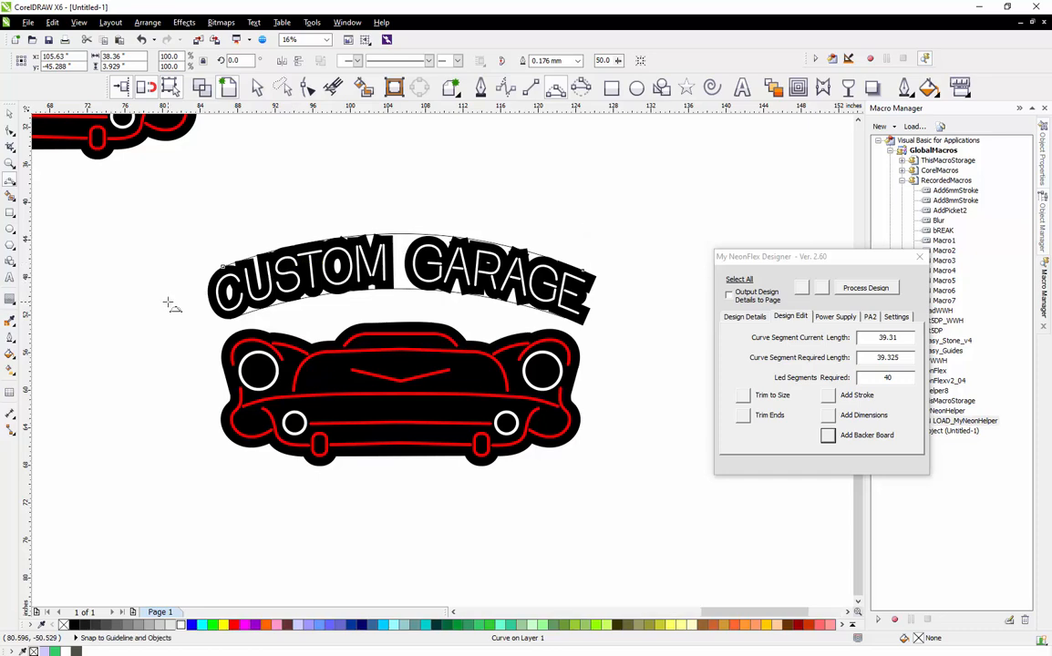
Draw a 3-point curve around the C, from the upper arc's end down to the lower arc
{"action": "scroll", "coordinate": [172, 303], "scroll_direction": "up", "scroll_amount": 4}
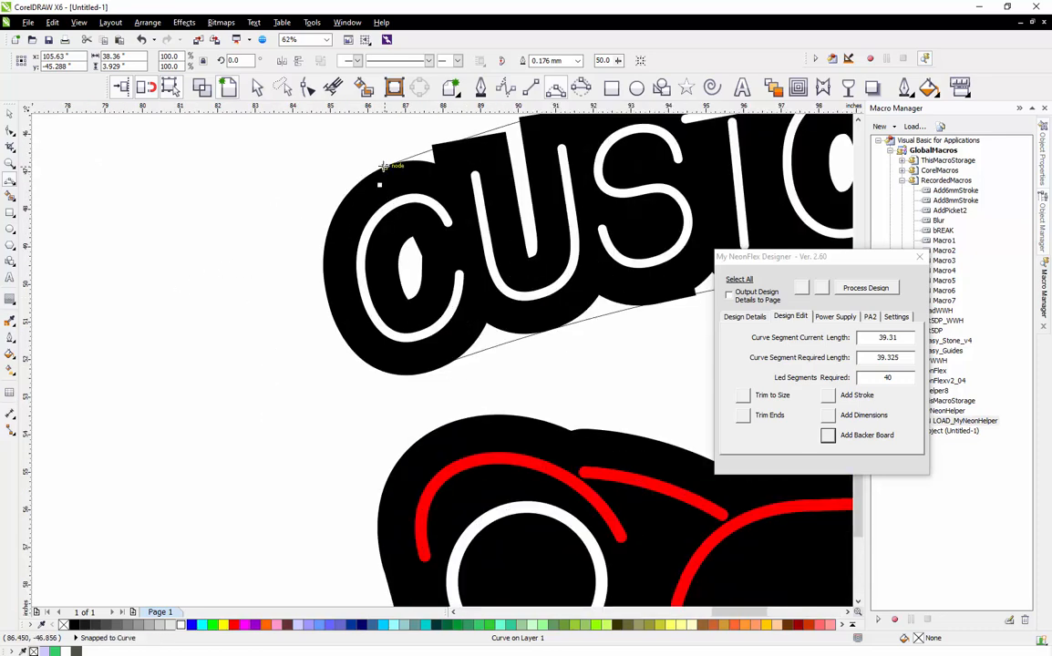
{"action": "left_click_drag", "start_coordinate": [384, 167], "coordinate": [365, 363]}
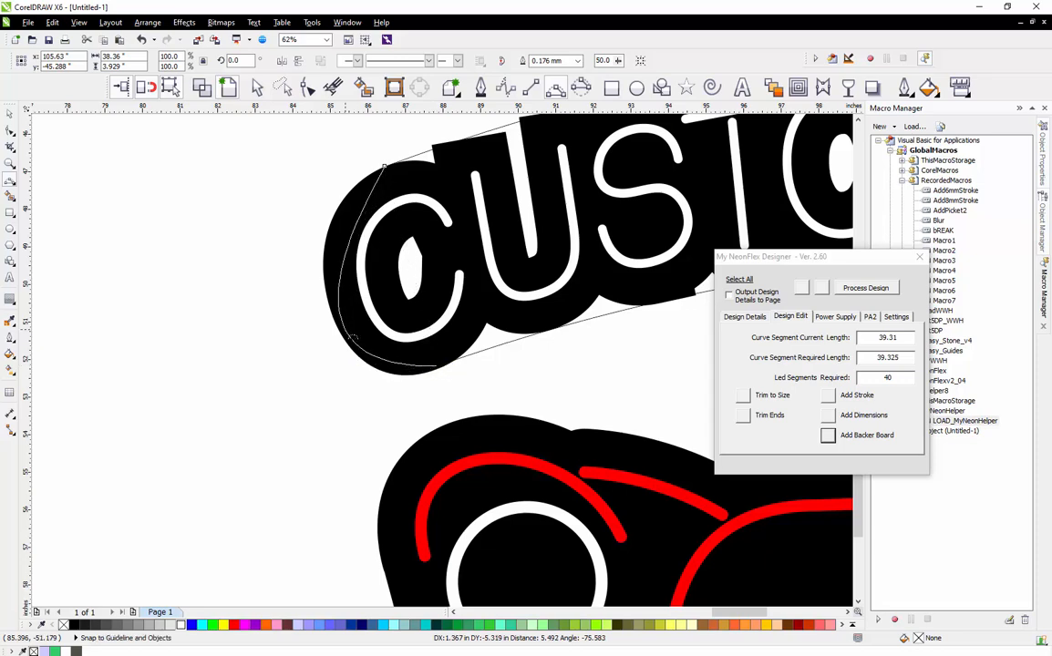
{"action": "left_click", "coordinate": [335, 327]}
In wireframe, move the end curve's lower node to the bottom of the C's backer and bend its handles around the rounded edge
{"action": "left_click", "coordinate": [308, 88]}
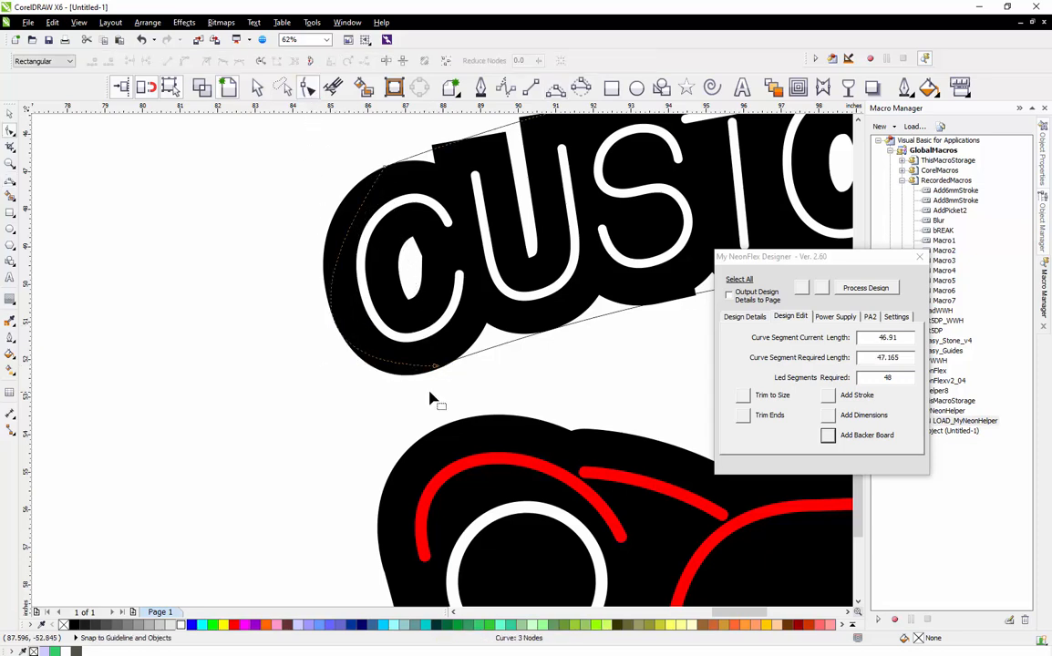
{"action": "left_click", "coordinate": [201, 89]}
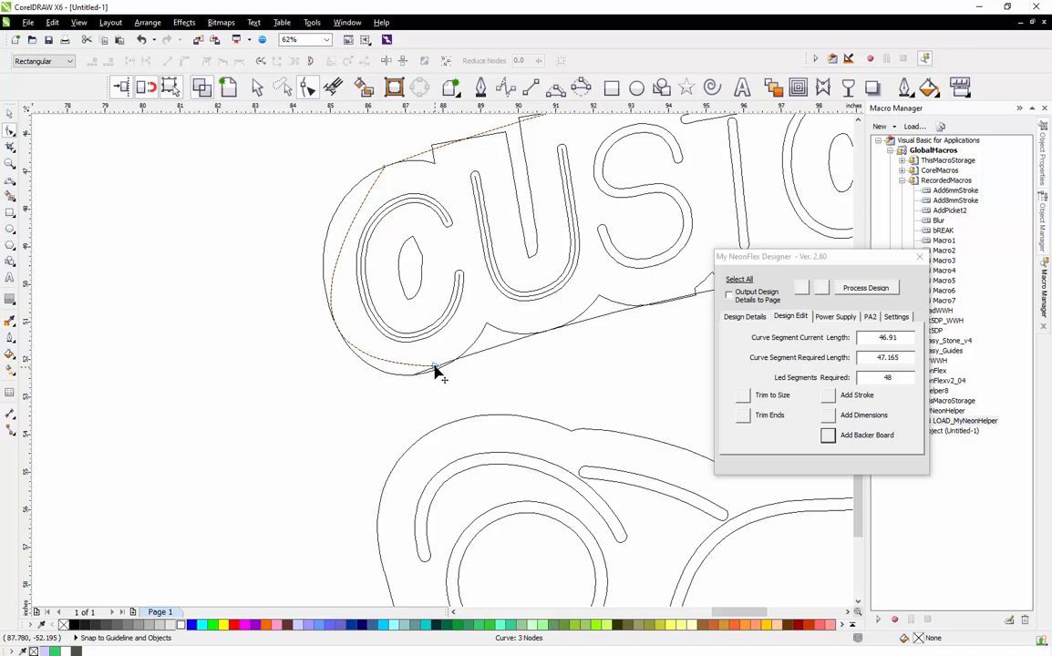
{"action": "left_click_drag", "start_coordinate": [435, 369], "coordinate": [410, 373]}
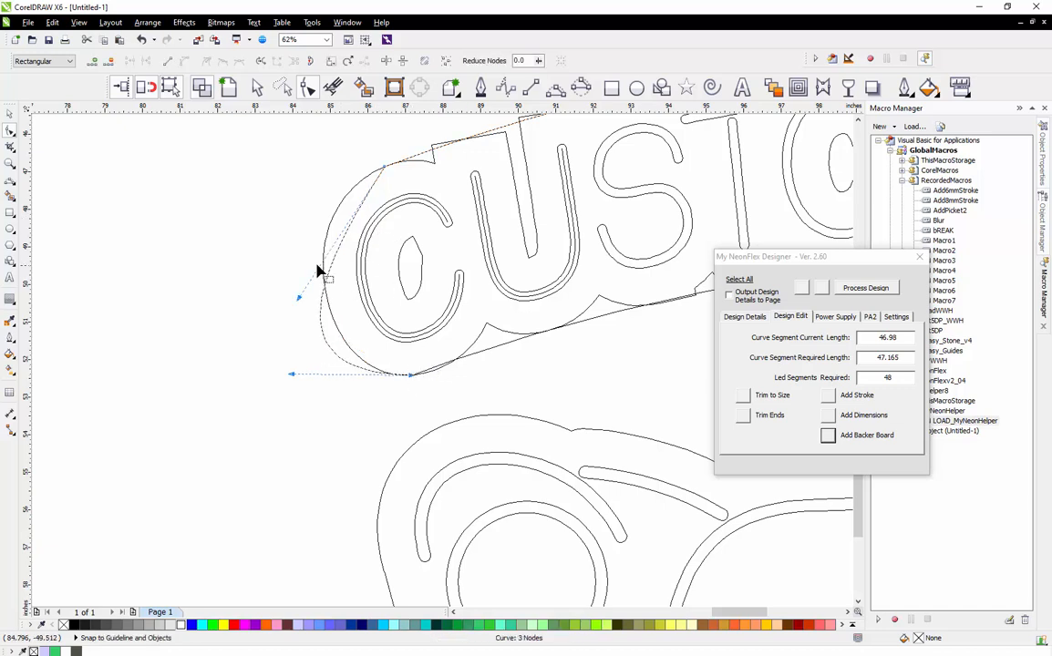
{"action": "left_click_drag", "start_coordinate": [299, 301], "coordinate": [300, 181]}
{"action": "mouse_move", "coordinate": [291, 374]}
{"action": "left_mouse_down"}
{"action": "mouse_move", "coordinate": [320, 398]}
{"action": "mouse_move", "coordinate": [304, 386]}
{"action": "left_mouse_up"}
{"action": "scroll", "coordinate": [284, 294], "scroll_direction": "down", "scroll_amount": 4}
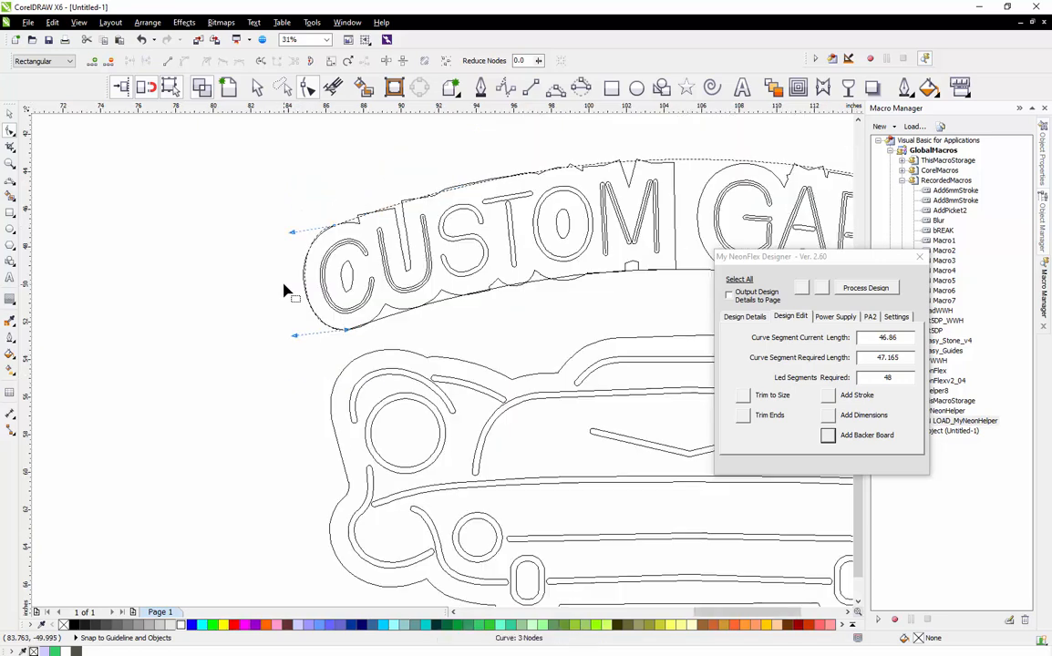
Draw a 3-point curve around the final E, from the lower arc's end up to the upper arc
{"action": "scroll", "coordinate": [684, 287], "scroll_direction": "up", "scroll_amount": 4}
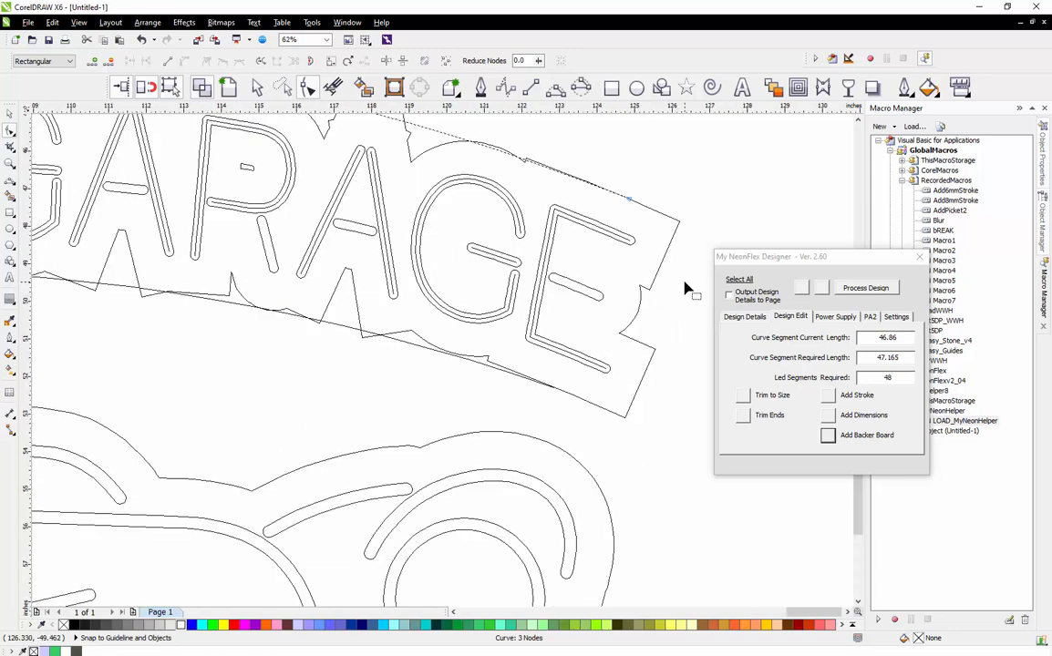
{"action": "left_click", "coordinate": [555, 89]}
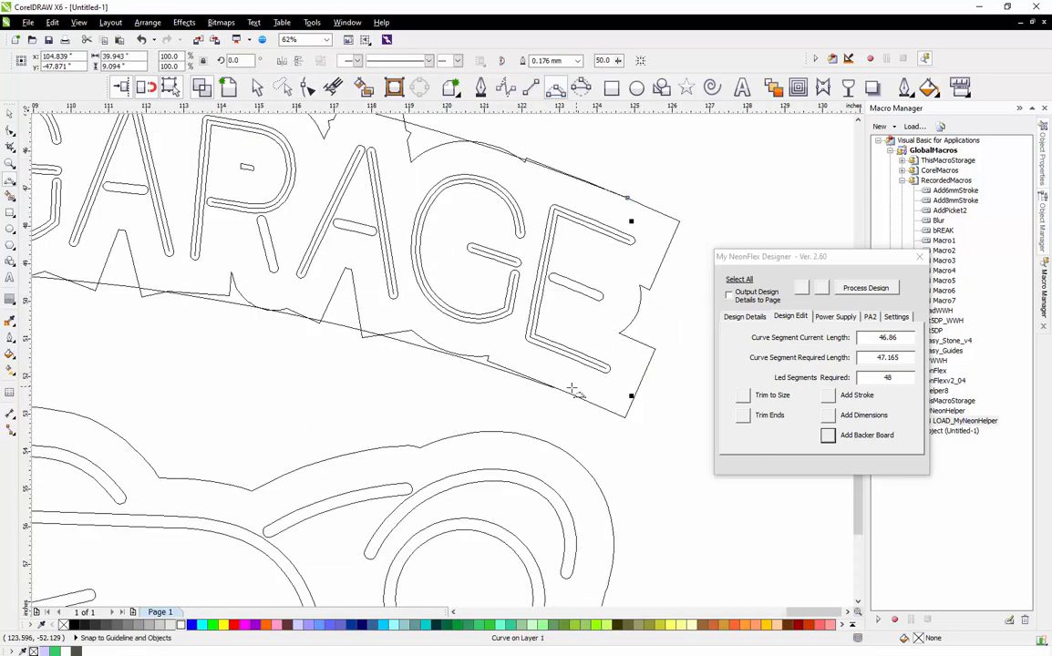
{"action": "left_click_drag", "start_coordinate": [560, 389], "coordinate": [628, 197]}
{"action": "left_click", "coordinate": [658, 283]}
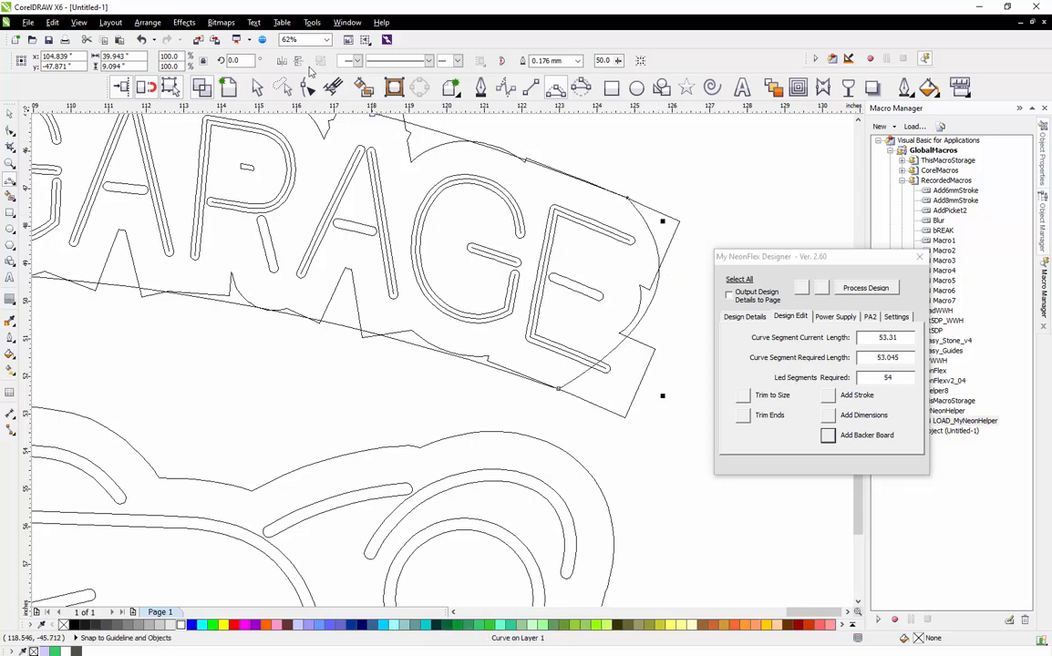
Reshape the curve around the final E with its node handles into a fuller rounded end that continues both arcs
{"action": "left_click", "coordinate": [282, 87]}
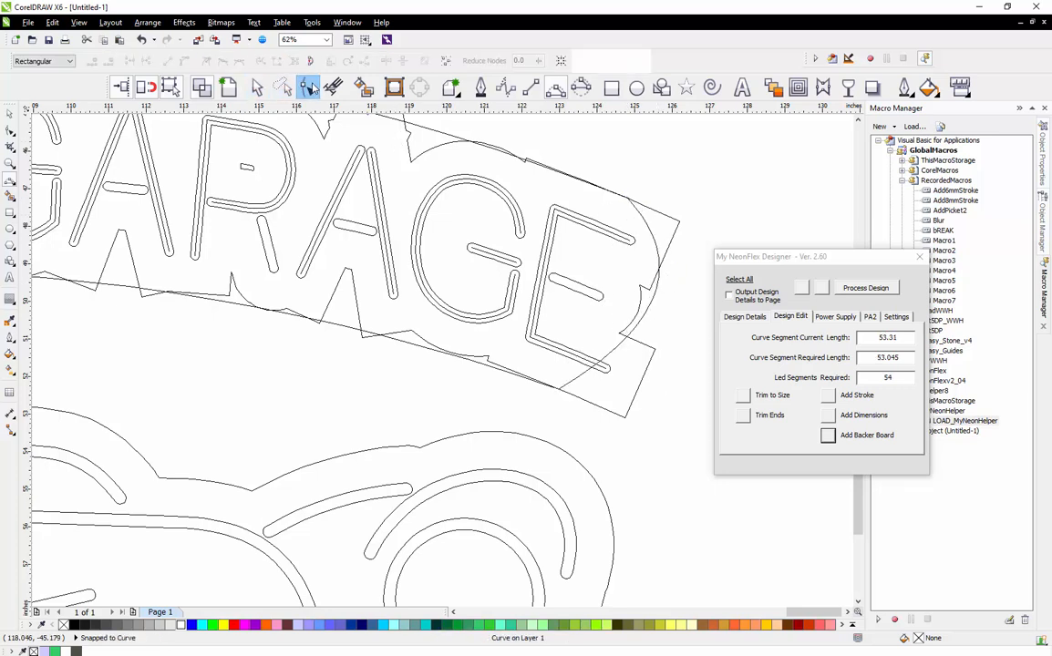
{"action": "left_click", "coordinate": [559, 391]}
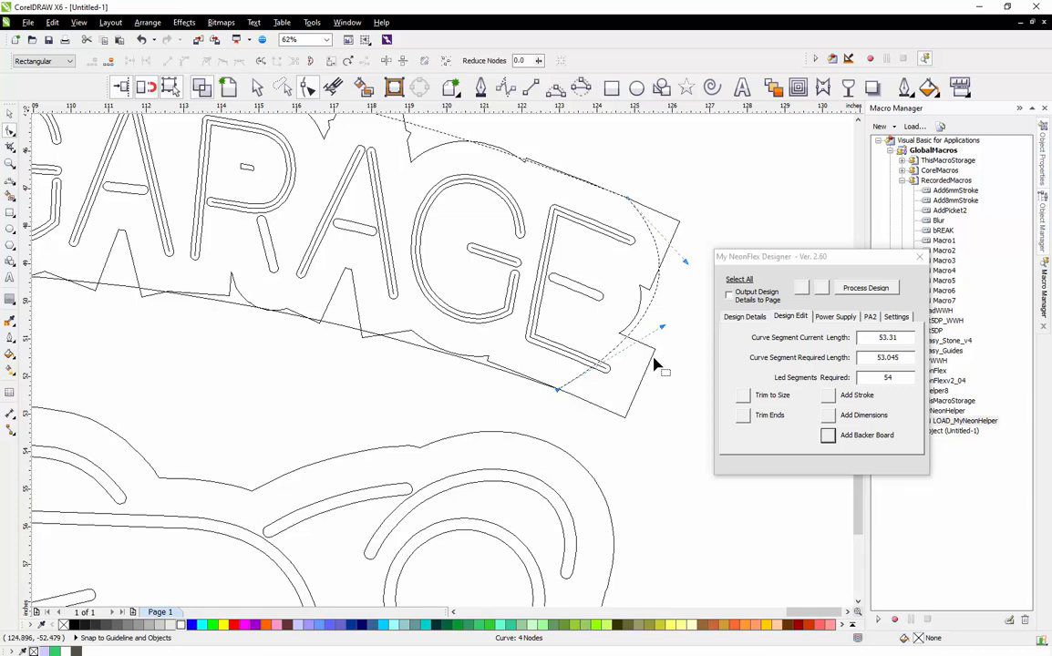
{"action": "left_click_drag", "start_coordinate": [668, 353], "coordinate": [674, 429]}
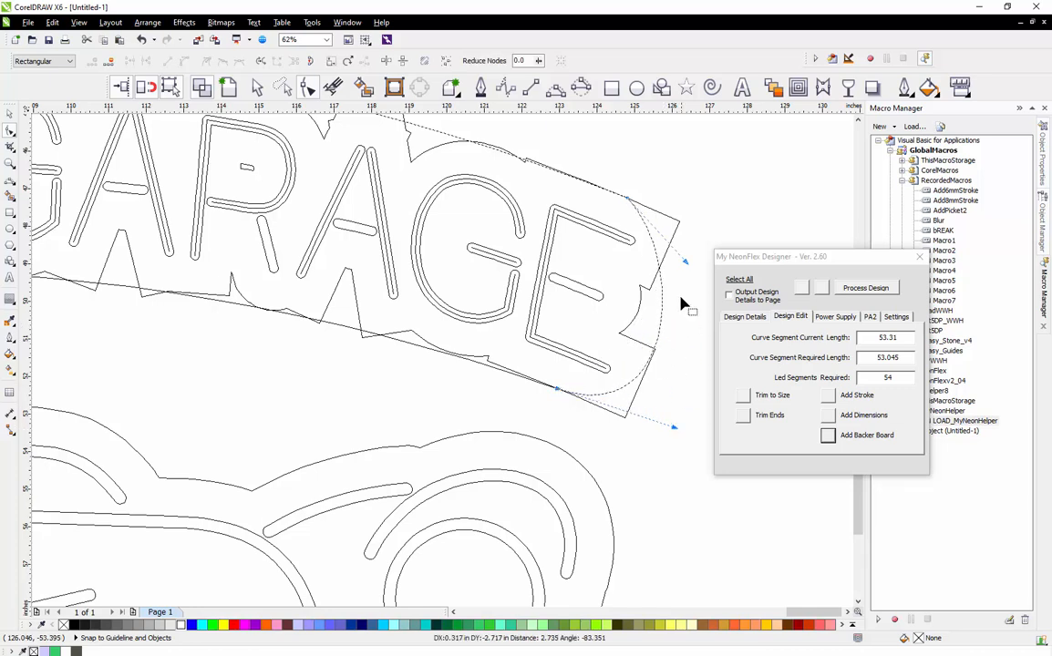
{"action": "left_click_drag", "start_coordinate": [686, 261], "coordinate": [710, 224]}
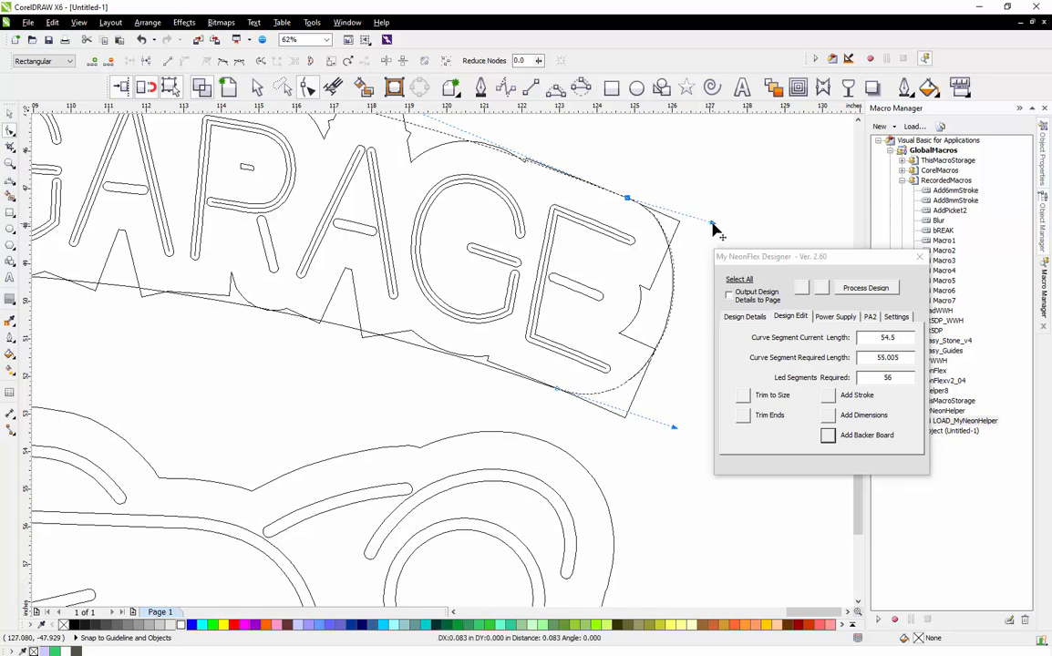
{"action": "key", "text": "space"}
{"action": "left_click", "coordinate": [630, 449]}
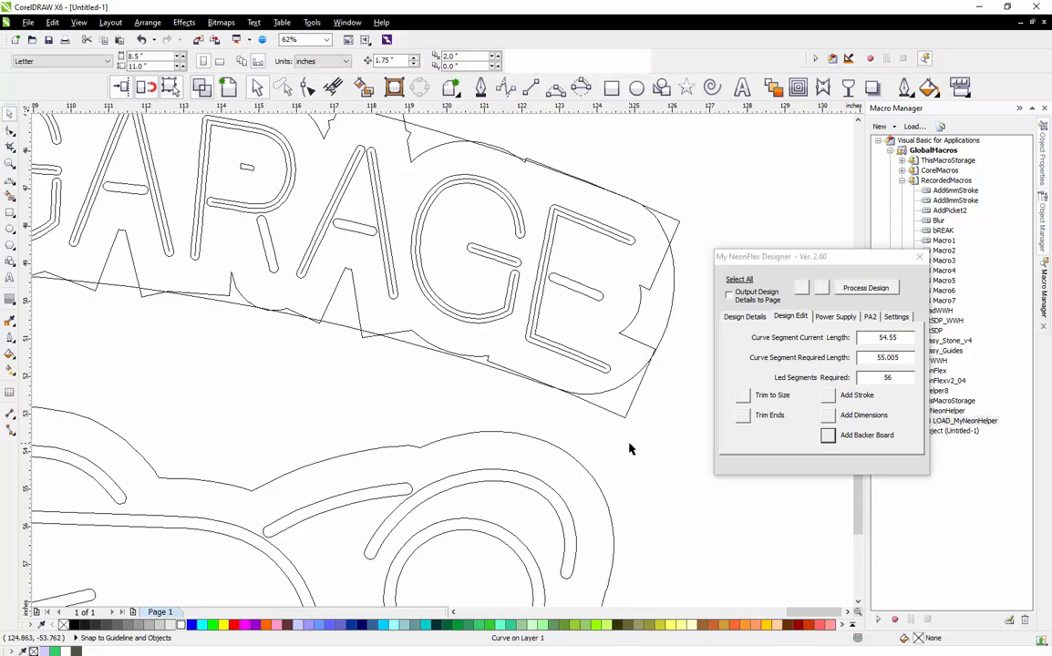
Delete the old jagged backer board around the CUSTOM GARAGE lettering
{"action": "left_click", "coordinate": [624, 418]}
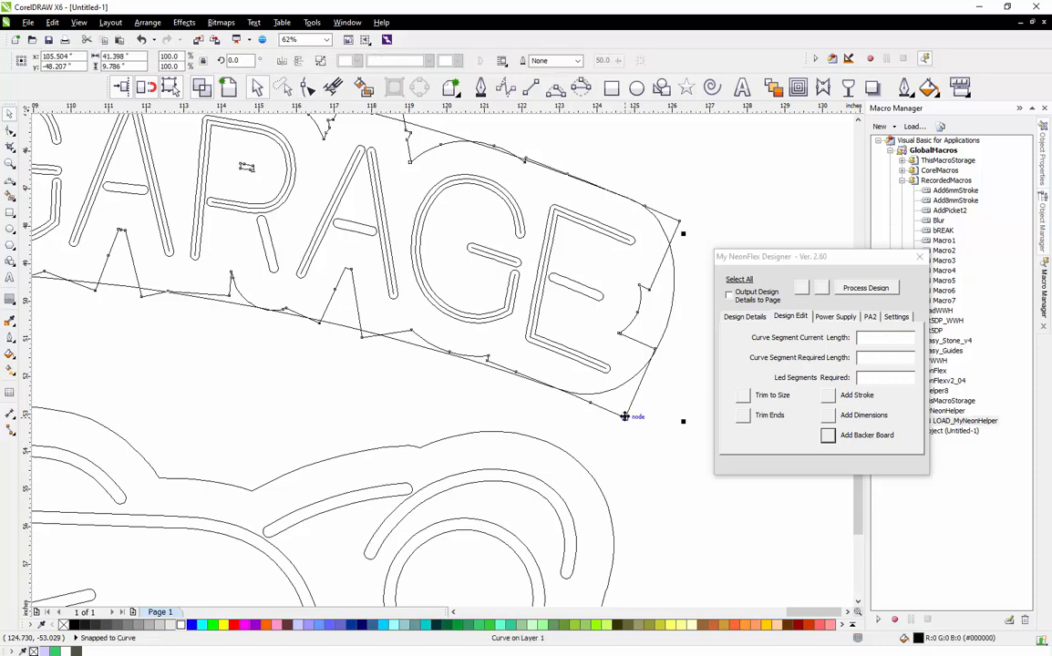
{"action": "key", "text": "Escape"}
{"action": "scroll", "coordinate": [625, 418], "scroll_direction": "down", "scroll_amount": 2}
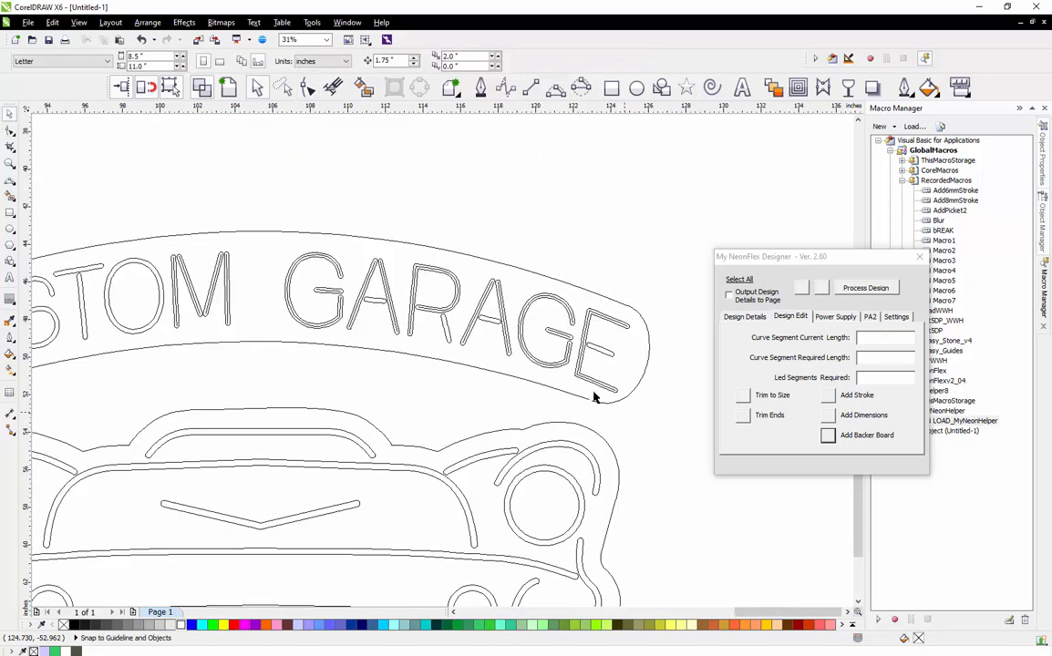
Move the lower arc's end node below the final E onto the end of the rounded end curve
{"action": "scroll", "coordinate": [597, 413], "scroll_direction": "up", "scroll_amount": 6}
{"action": "double_click", "coordinate": [537, 344]}
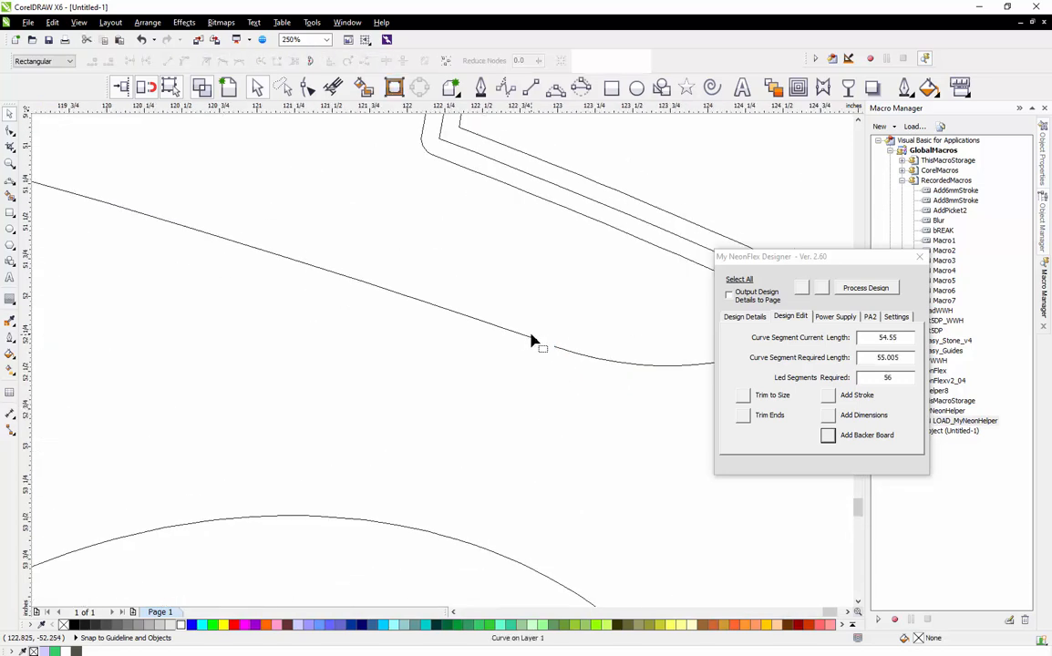
{"action": "left_click", "coordinate": [533, 345]}
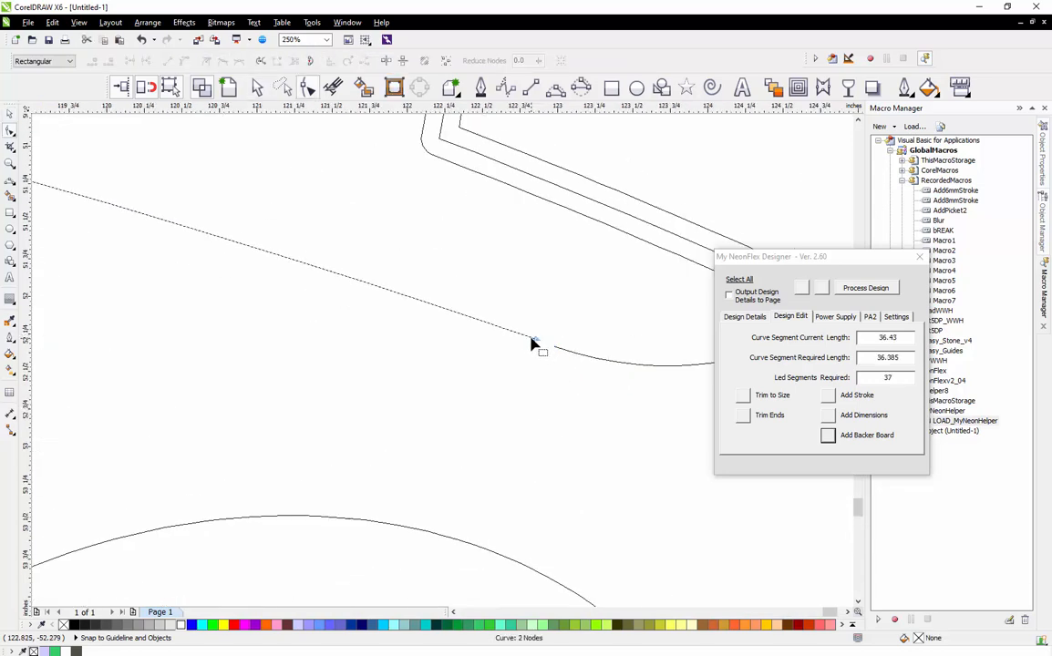
{"action": "left_click_drag", "start_coordinate": [537, 345], "coordinate": [552, 350]}
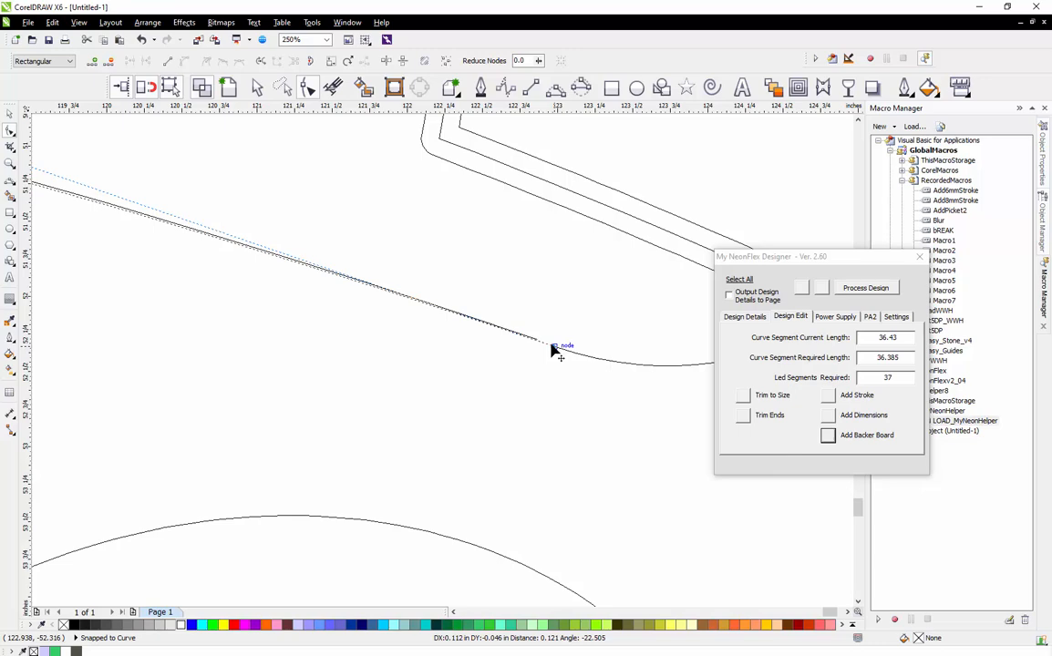
{"action": "scroll", "coordinate": [589, 412], "scroll_direction": "down", "scroll_amount": 3}
{"action": "key", "text": "space"}
{"action": "scroll", "coordinate": [655, 256], "scroll_direction": "down", "scroll_amount": 1}
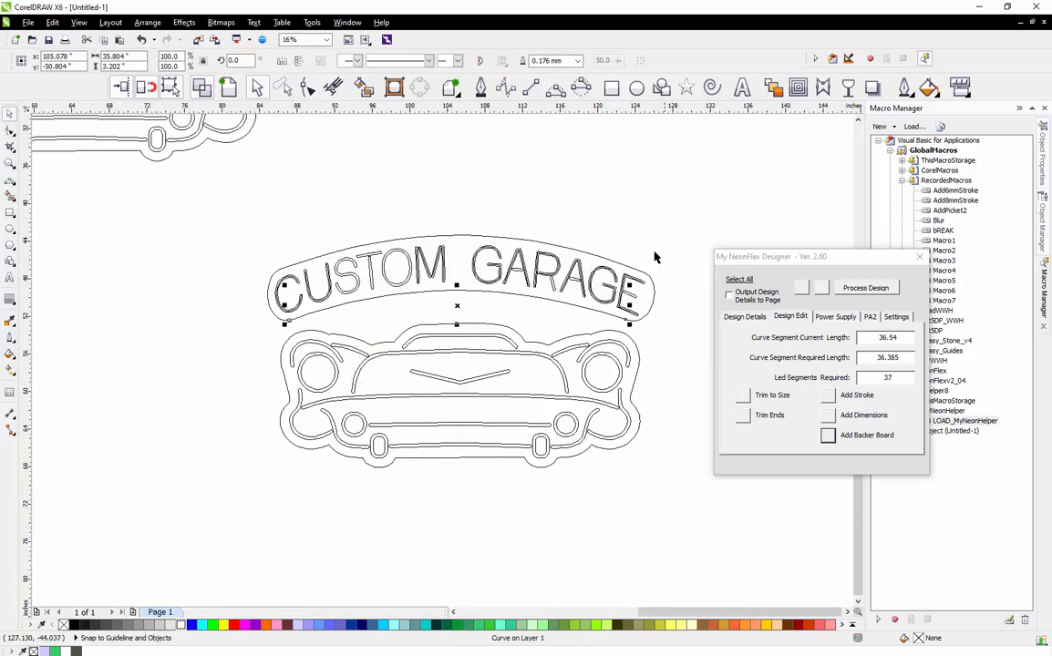
{"action": "left_click", "coordinate": [564, 224]}
Combine the lower arc and the upper outline with its rounded ends into a single curve
{"action": "scroll", "coordinate": [325, 302], "scroll_direction": "up", "scroll_amount": 2}
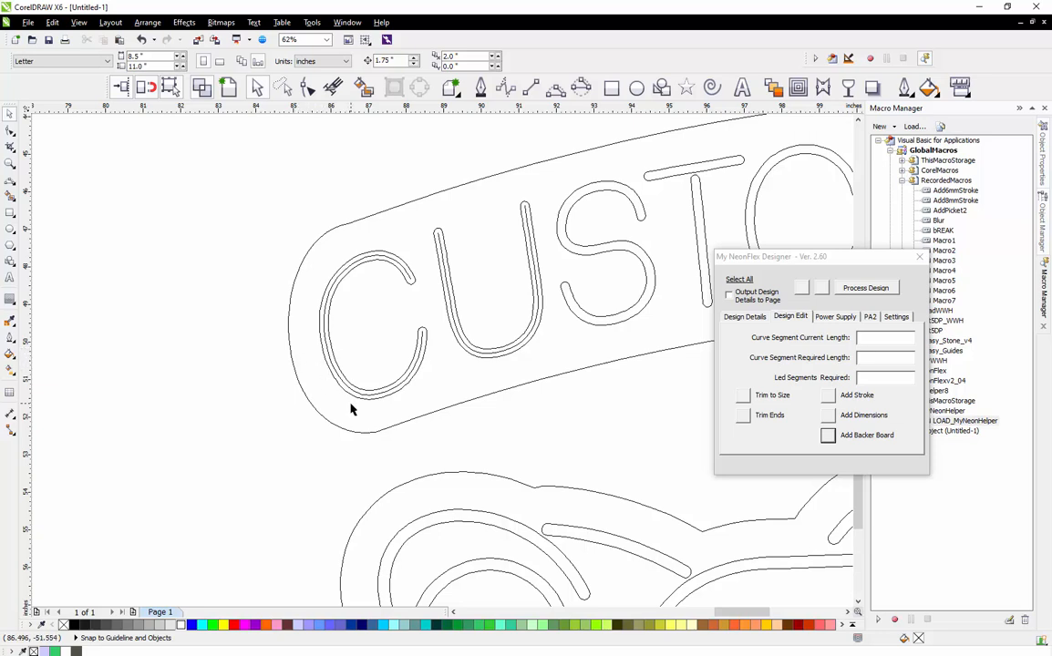
{"action": "double_click", "coordinate": [386, 432]}
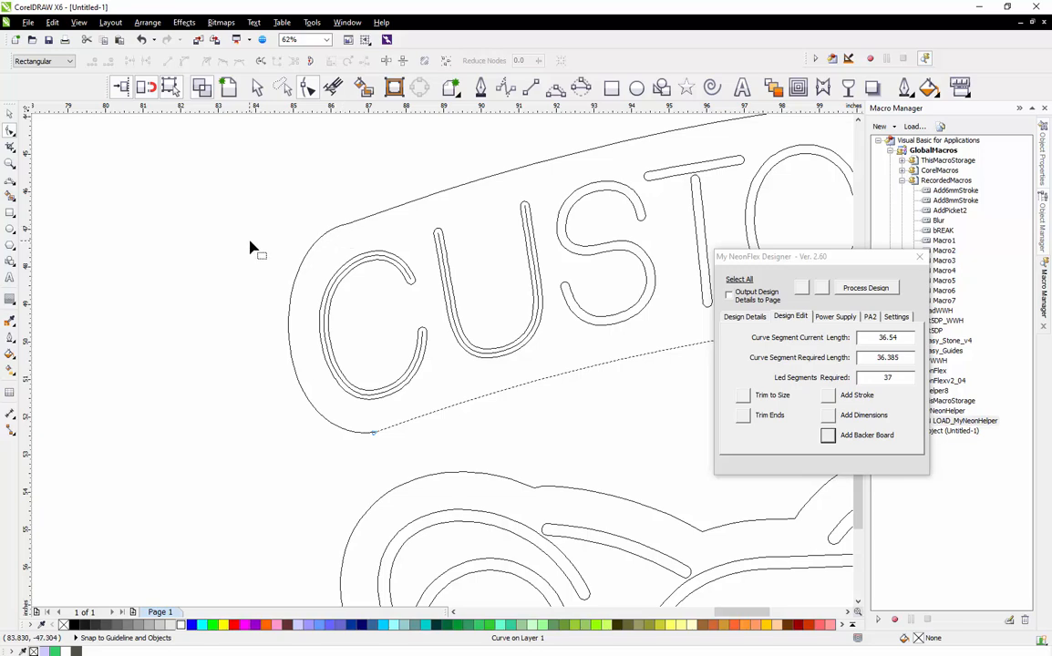
{"action": "scroll", "coordinate": [252, 248], "scroll_direction": "down", "scroll_amount": 1}
{"action": "key", "text": "space"}
{"action": "left_click", "coordinate": [306, 233], "text": "shift"}
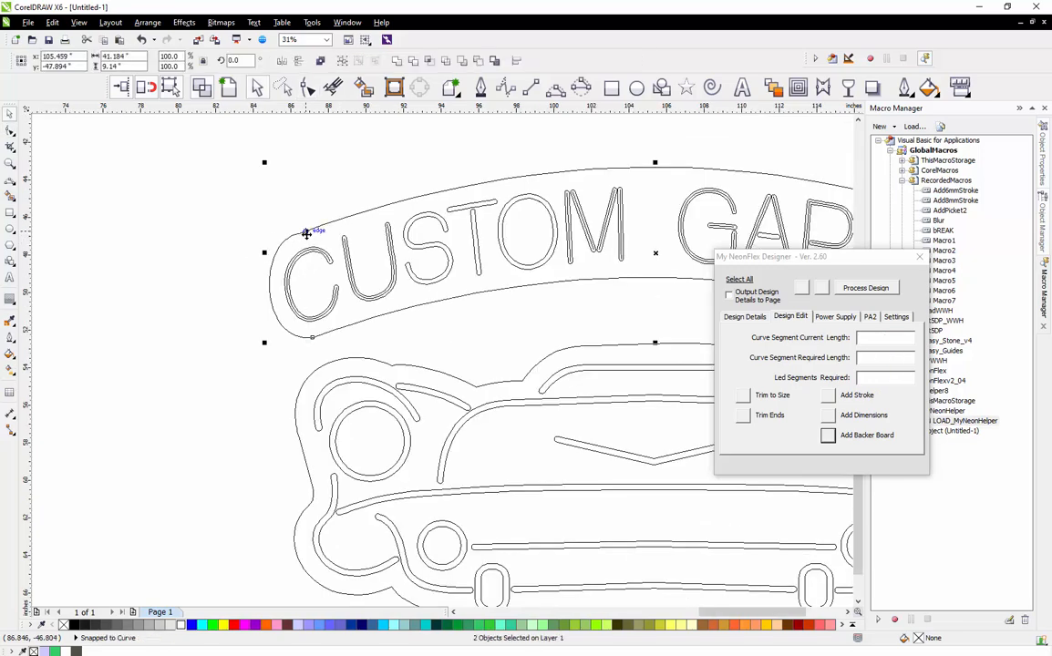
{"action": "left_click", "coordinate": [266, 282]}
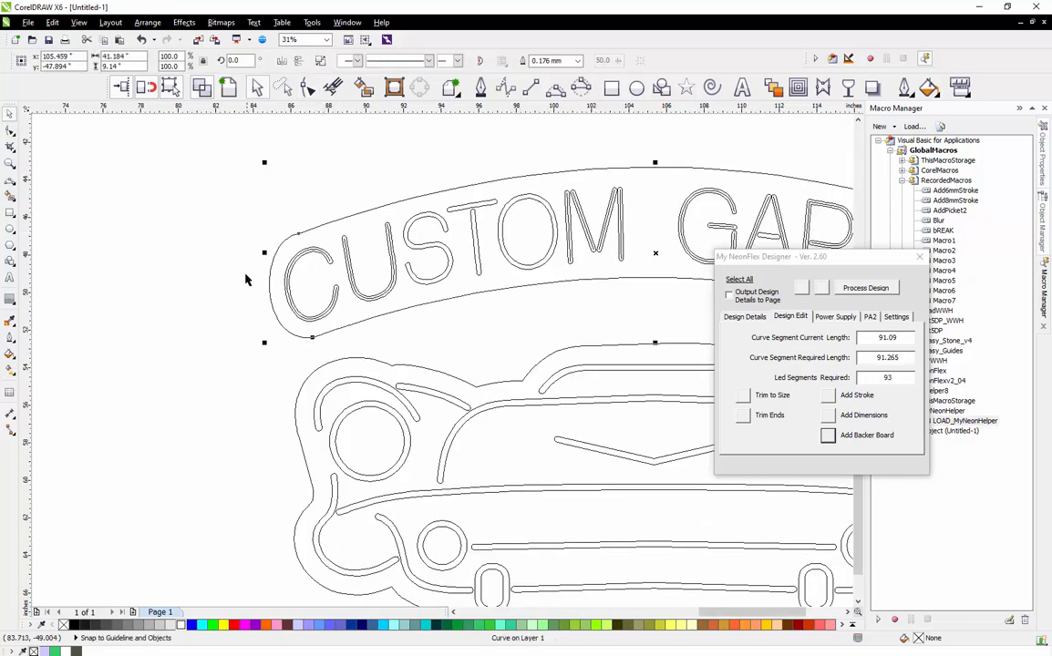
Join the overlapping nodes below the C and below the final E to close the backer outline
{"action": "scroll", "coordinate": [283, 315], "scroll_direction": "up", "scroll_amount": 1}
{"action": "key", "text": "space"}
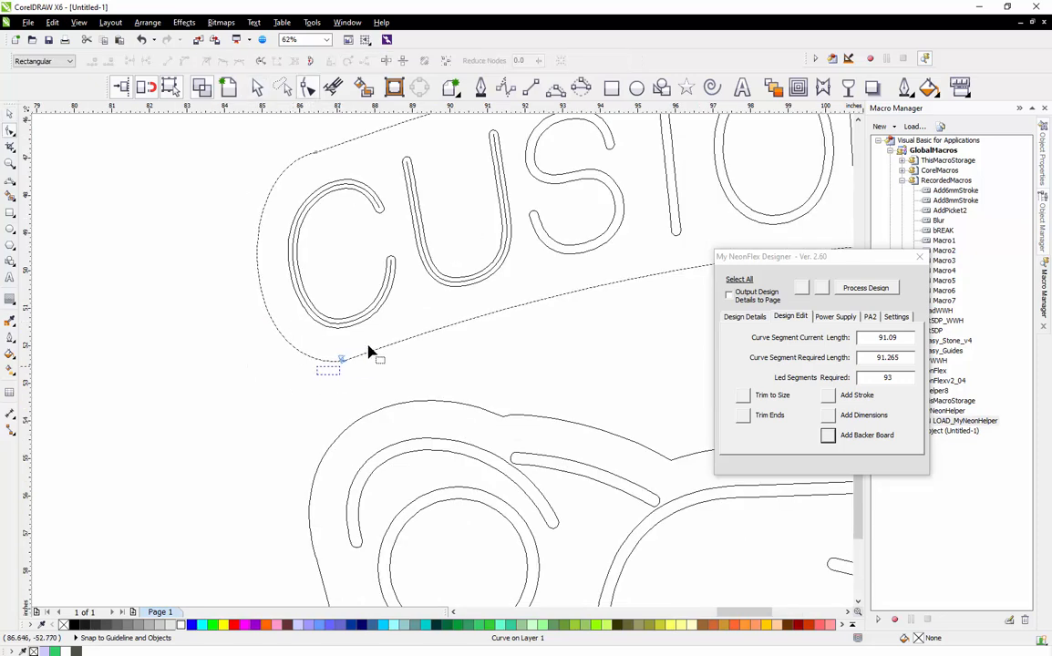
{"action": "left_click", "coordinate": [341, 359]}
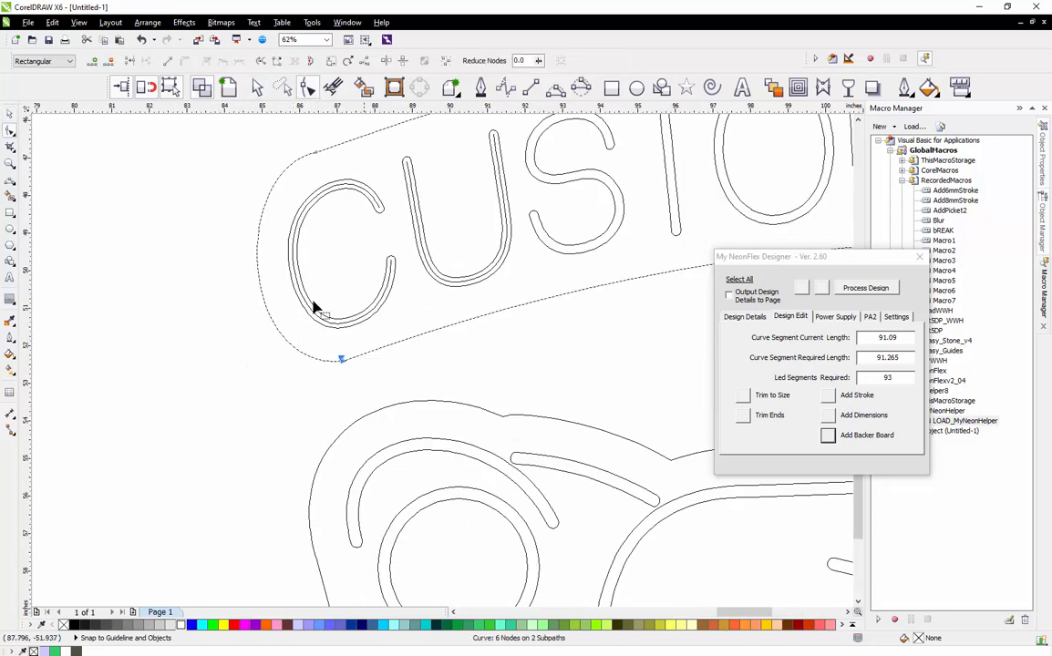
{"action": "left_click", "coordinate": [130, 62]}
{"action": "scroll", "coordinate": [133, 243], "scroll_direction": "down", "scroll_amount": 3}
{"action": "scroll", "coordinate": [282, 244], "scroll_direction": "up", "scroll_amount": 5}
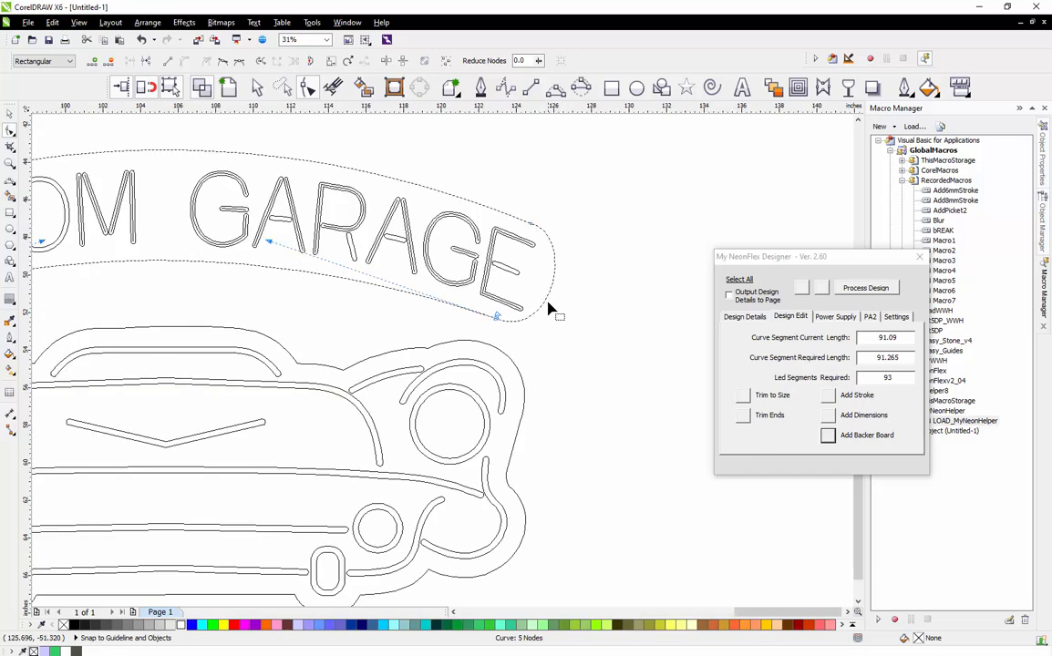
{"action": "left_click_drag", "start_coordinate": [418, 360], "coordinate": [468, 326]}
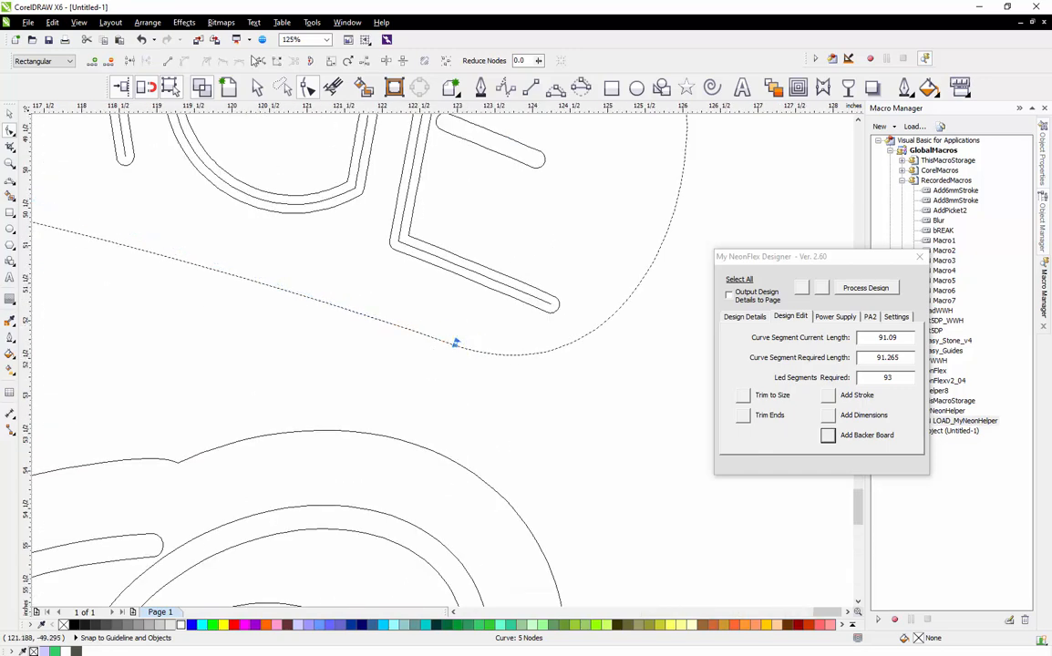
{"action": "left_click", "coordinate": [108, 61]}
{"action": "scroll", "coordinate": [435, 321], "scroll_direction": "down", "scroll_amount": 2}
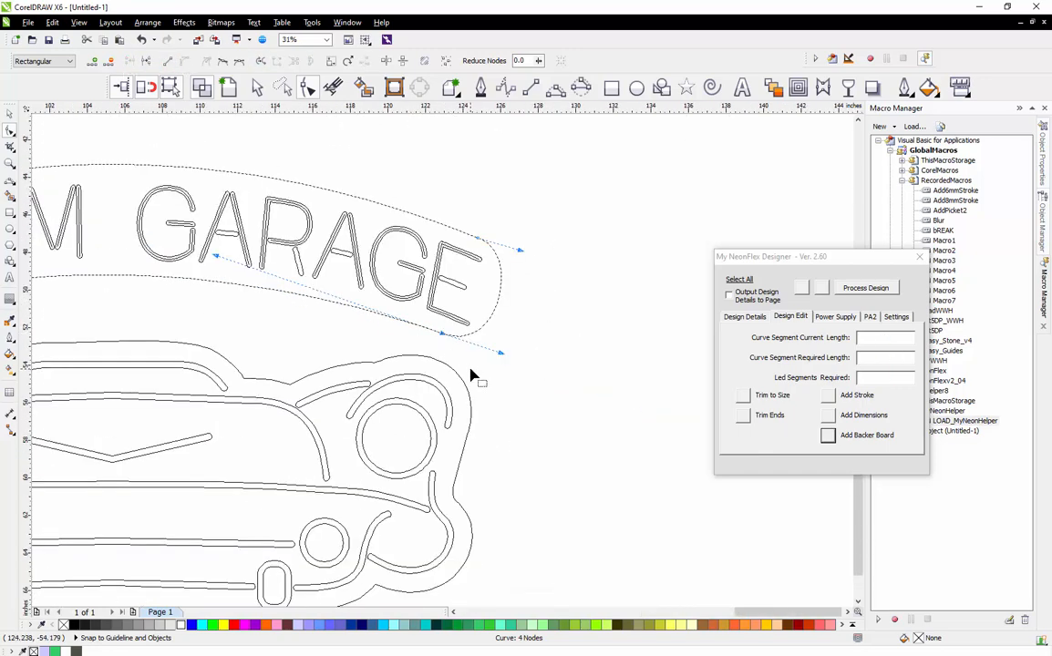
Shift both nodes of the rounded end beside the final E slightly outward, widening the margin around the letter
{"action": "scroll", "coordinate": [553, 319], "scroll_direction": "down", "scroll_amount": 1}
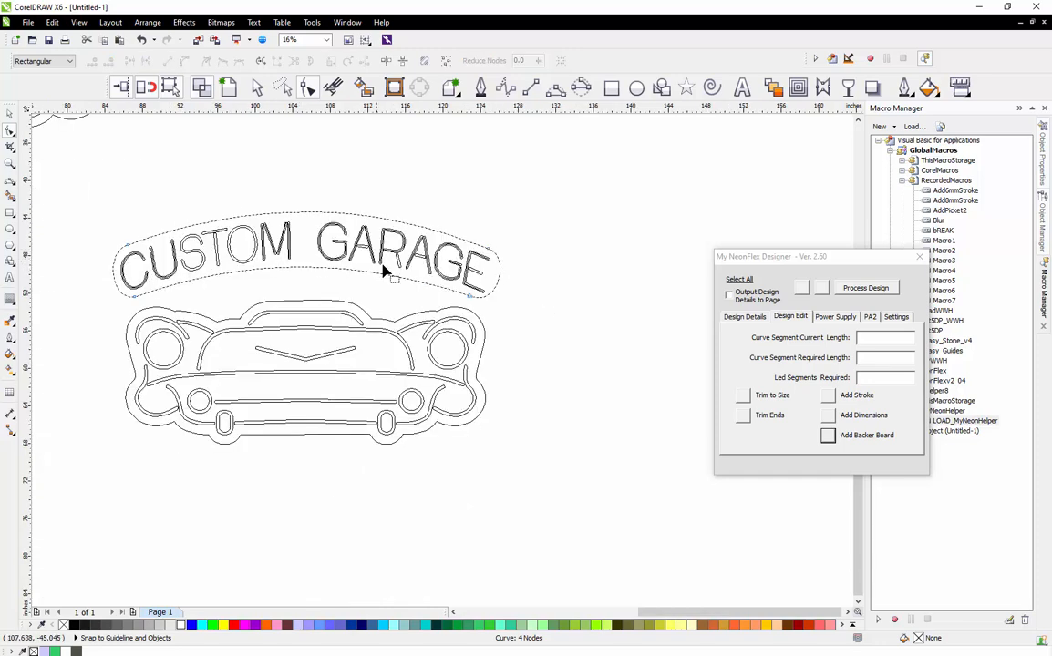
{"action": "scroll", "coordinate": [561, 274], "scroll_direction": "up", "scroll_amount": 2}
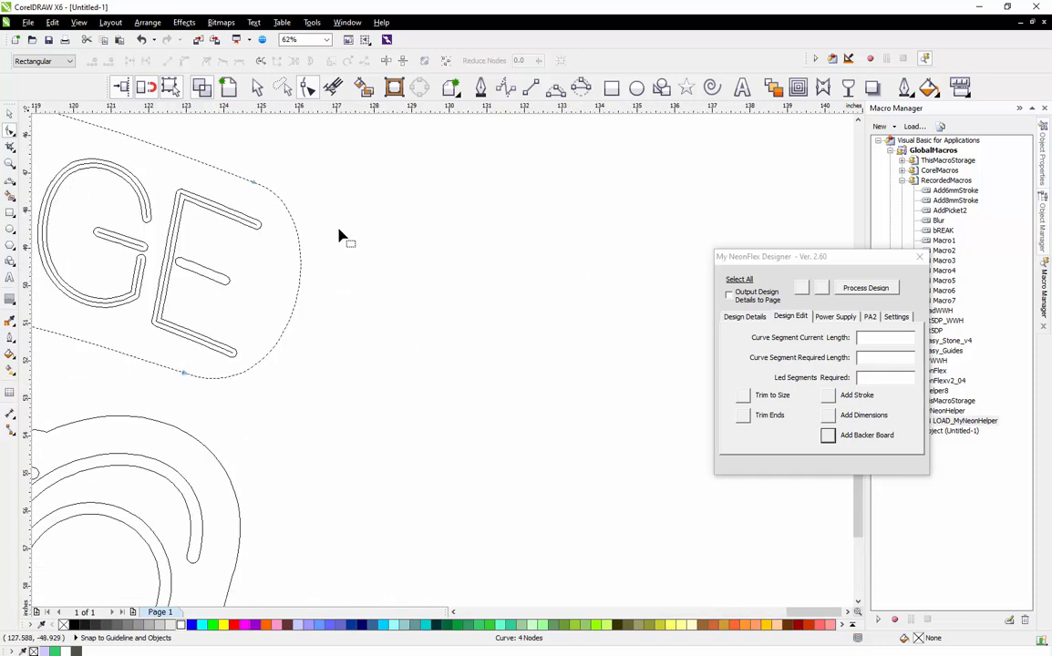
{"action": "left_click", "coordinate": [254, 183]}
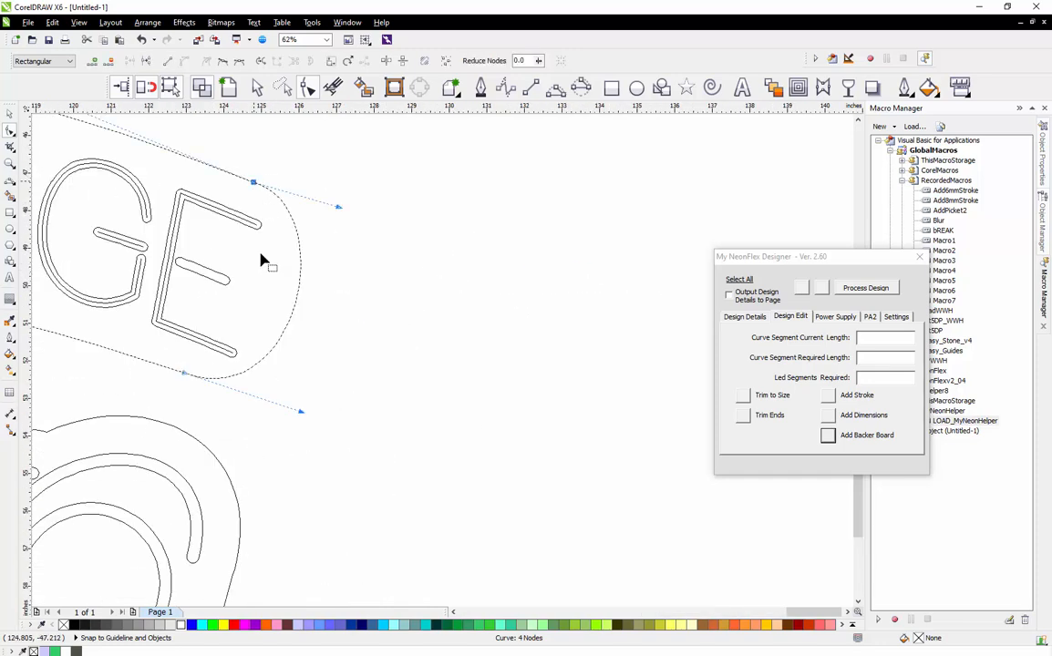
{"action": "left_click", "coordinate": [186, 373], "text": "shift"}
{"action": "left_click_drag", "start_coordinate": [253, 183], "coordinate": [278, 191]}
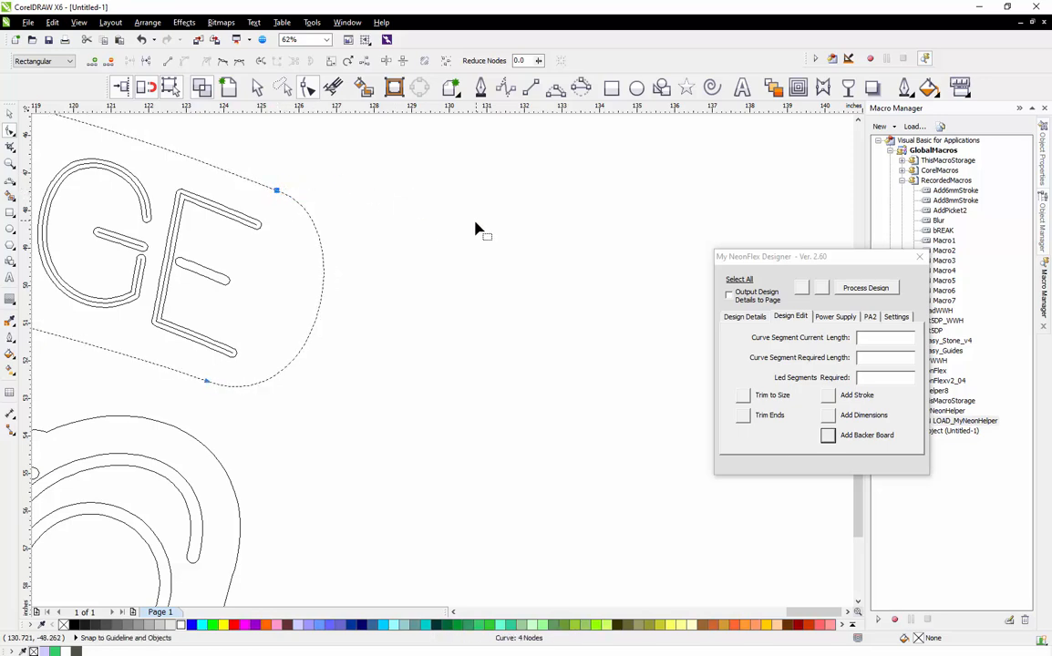
Shift both nodes of the rounded end beside the C slightly outward to widen that margin
{"action": "scroll", "coordinate": [476, 227], "scroll_direction": "down", "scroll_amount": 2}
{"action": "scroll", "coordinate": [72, 240], "scroll_direction": "up", "scroll_amount": 1}
{"action": "scroll", "coordinate": [446, 242], "scroll_direction": "up", "scroll_amount": 2}
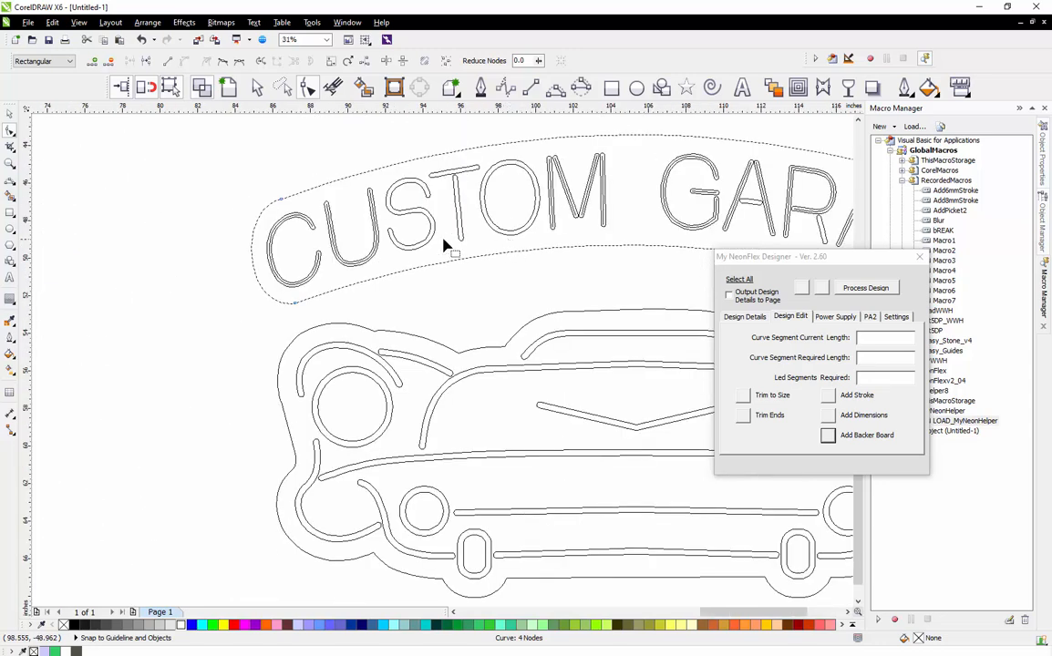
{"action": "left_click", "coordinate": [317, 162]}
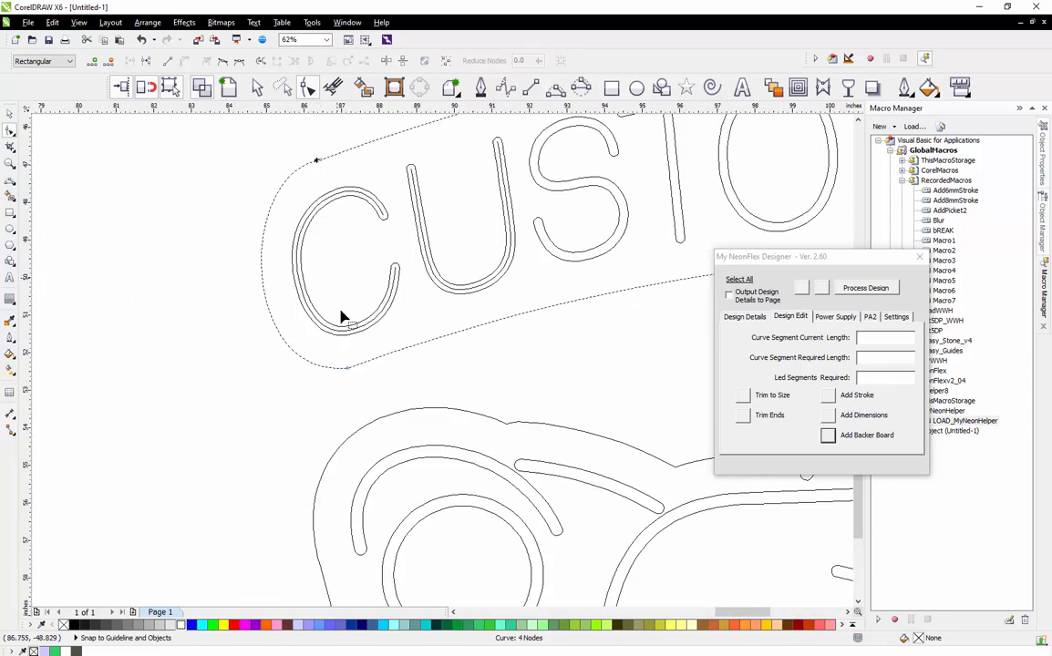
{"action": "left_click", "coordinate": [348, 368]}
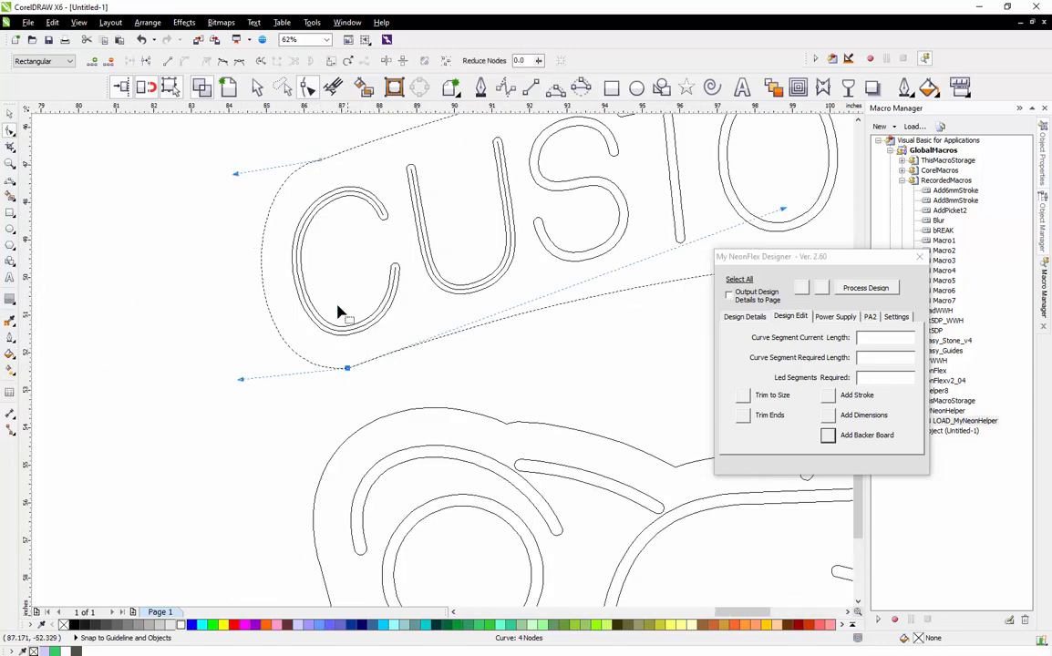
{"action": "left_click", "coordinate": [319, 162], "text": "shift"}
{"action": "mouse_move", "coordinate": [313, 173]}
{"action": "left_mouse_down"}
{"action": "mouse_move", "coordinate": [284, 184]}
{"action": "mouse_move", "coordinate": [297, 173]}
{"action": "left_mouse_up"}
{"action": "key", "text": "space"}
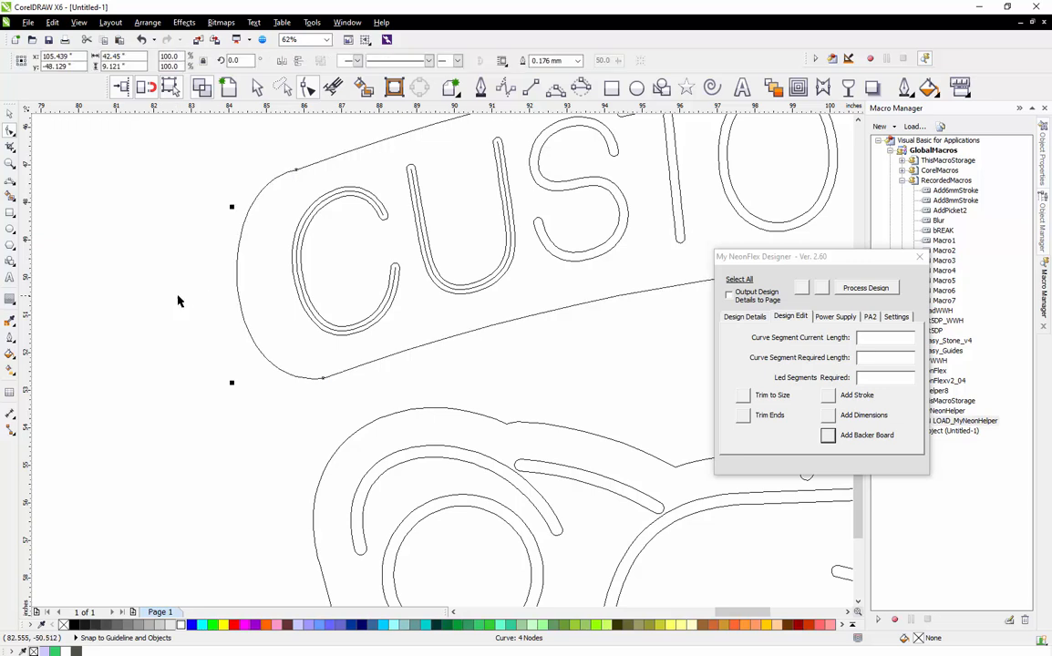
Adjust the upper and lower node handles at the C end so the rounded end flows smoothly into both arcs
{"action": "key", "text": "Escape"}
{"action": "left_click", "coordinate": [289, 175]}
{"action": "key", "text": "space"}
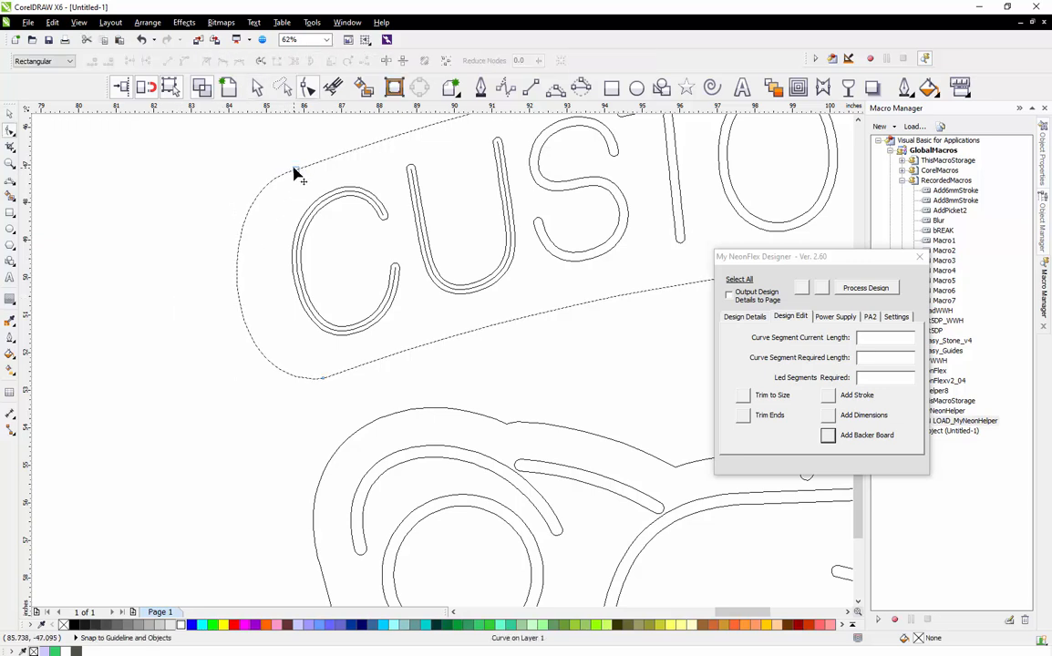
{"action": "left_click_drag", "start_coordinate": [210, 187], "coordinate": [199, 202]}
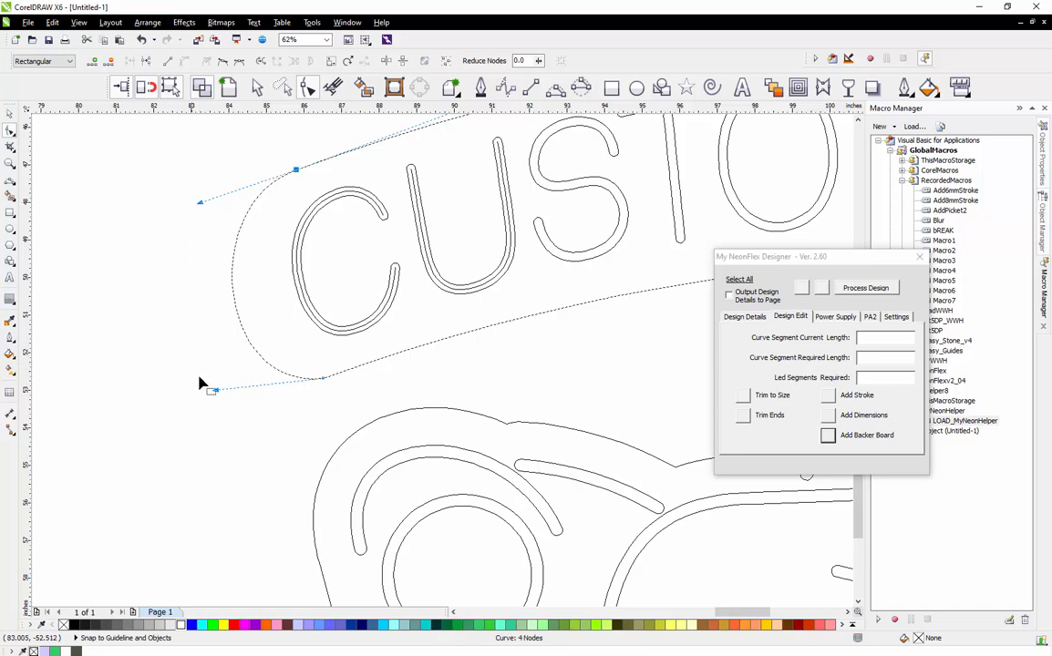
{"action": "left_click_drag", "start_coordinate": [216, 392], "coordinate": [228, 402]}
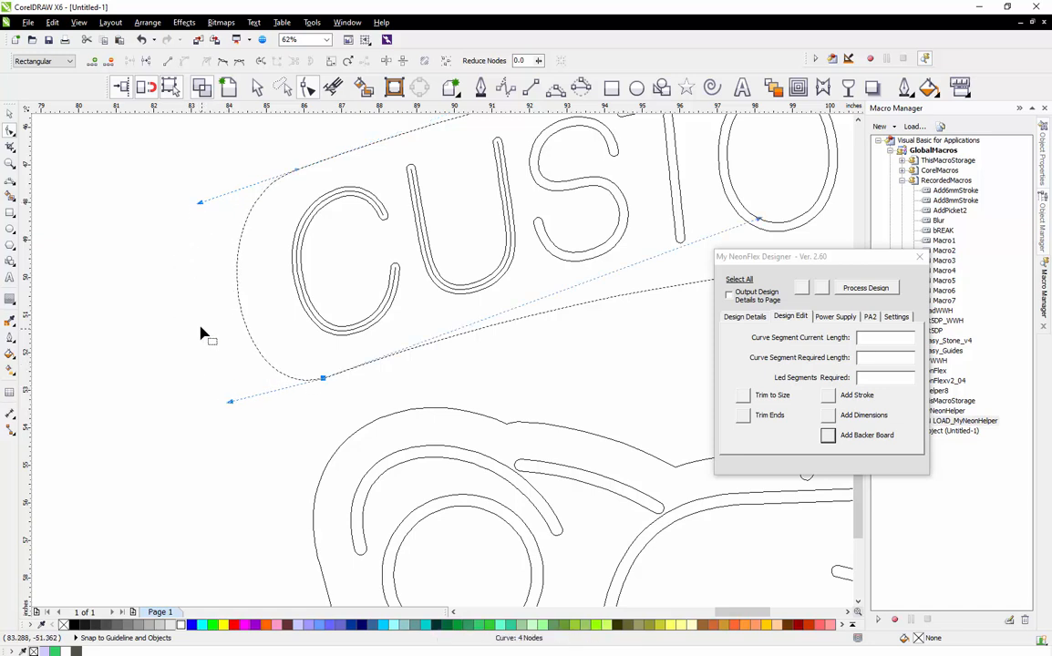
Deselect the finished outline and switch the sign from wireframe back to the full-colour view
{"action": "key", "text": "space"}
{"action": "left_click", "coordinate": [199, 274]}
{"action": "left_click", "coordinate": [226, 87]}
{"action": "scroll", "coordinate": [199, 221], "scroll_direction": "down", "scroll_amount": 1}
{"action": "scroll", "coordinate": [200, 221], "scroll_direction": "down", "scroll_amount": 3}
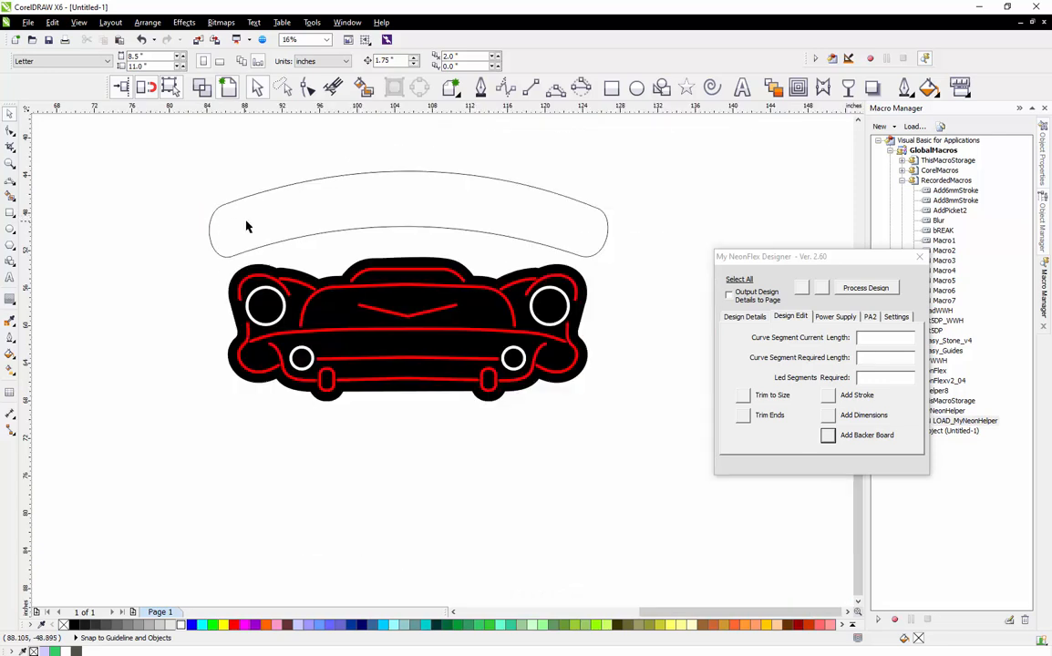
Fill the arched backer with black, remove its outline and send it behind the CUSTOM GARAGE lettering
{"action": "left_click", "coordinate": [218, 253]}
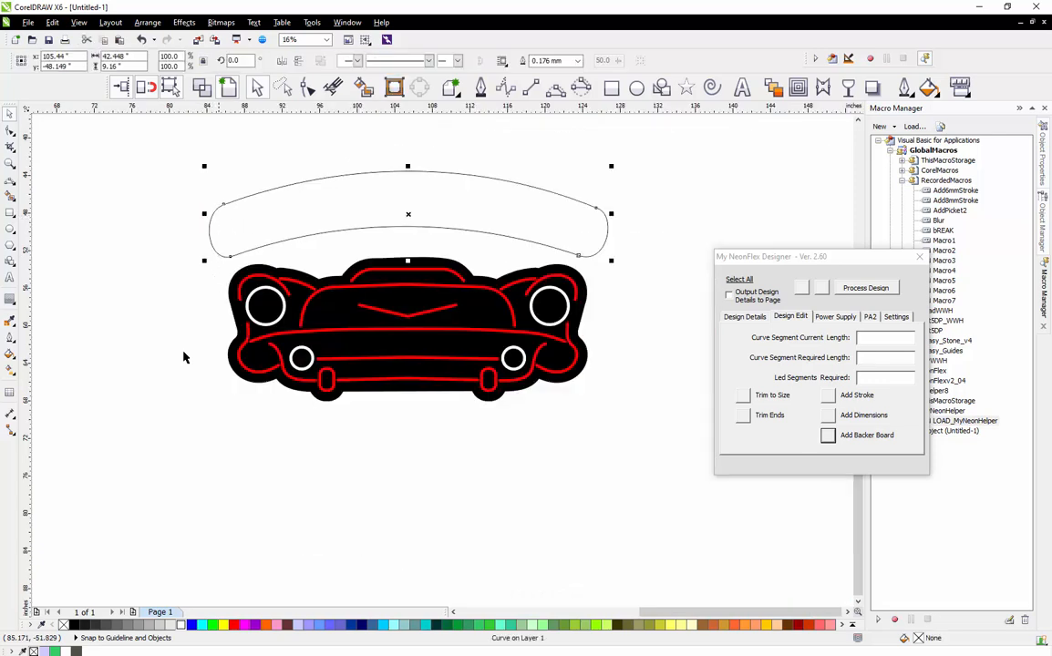
{"action": "left_click", "coordinate": [74, 626]}
{"action": "right_click", "coordinate": [64, 626]}
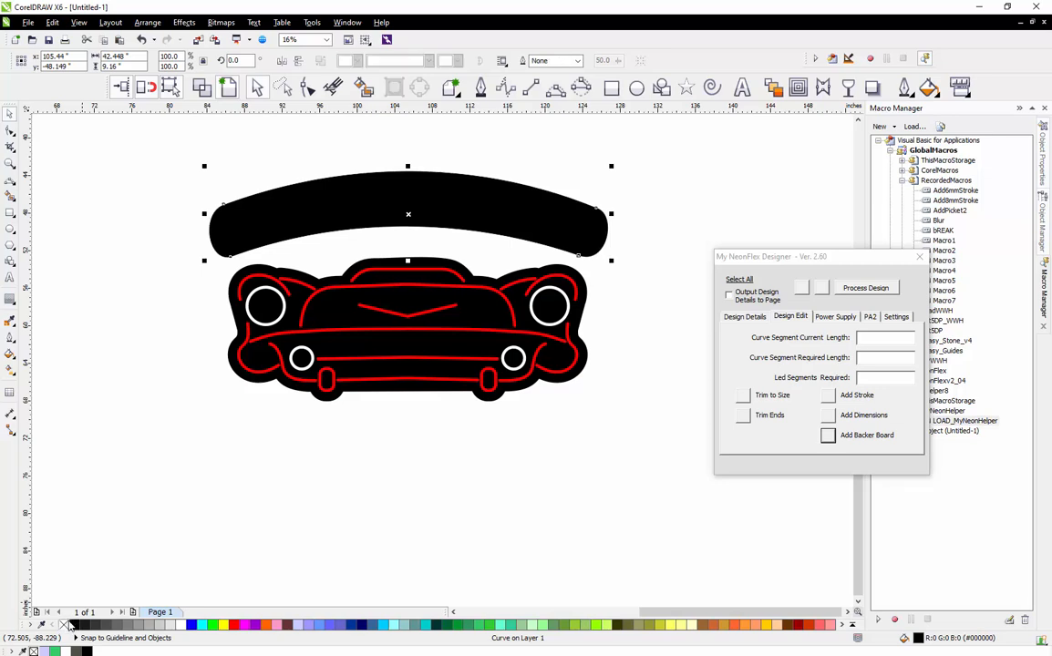
{"action": "key", "text": "shift+Page_Down"}
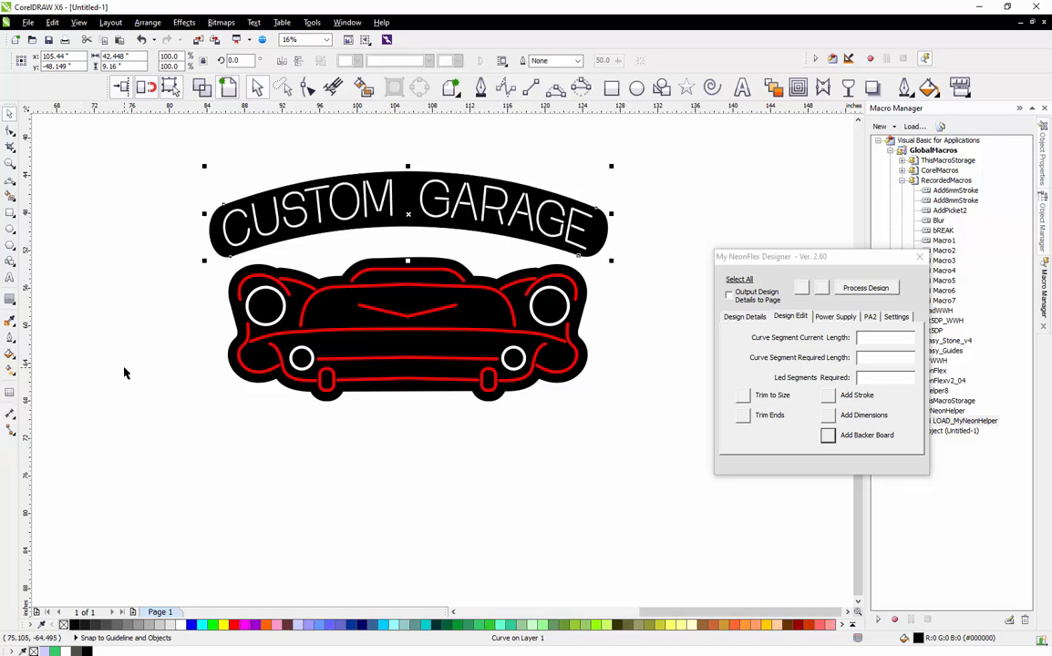
{"action": "left_click", "coordinate": [111, 331]}
{"action": "scroll", "coordinate": [199, 358], "scroll_direction": "down", "scroll_amount": 1}
{"action": "scroll", "coordinate": [245, 286], "scroll_direction": "up", "scroll_amount": 1}
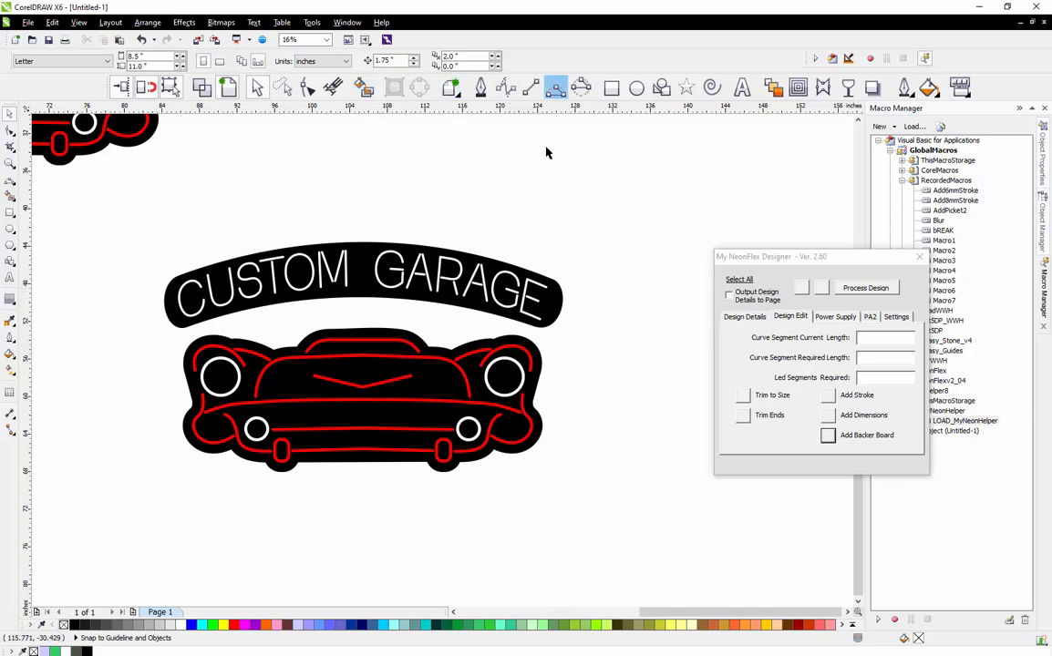
Draw a straight line about 6.6 inches long from the arched backer's edge beside the final E down to the car backer's upper side
{"action": "left_click", "coordinate": [559, 317]}
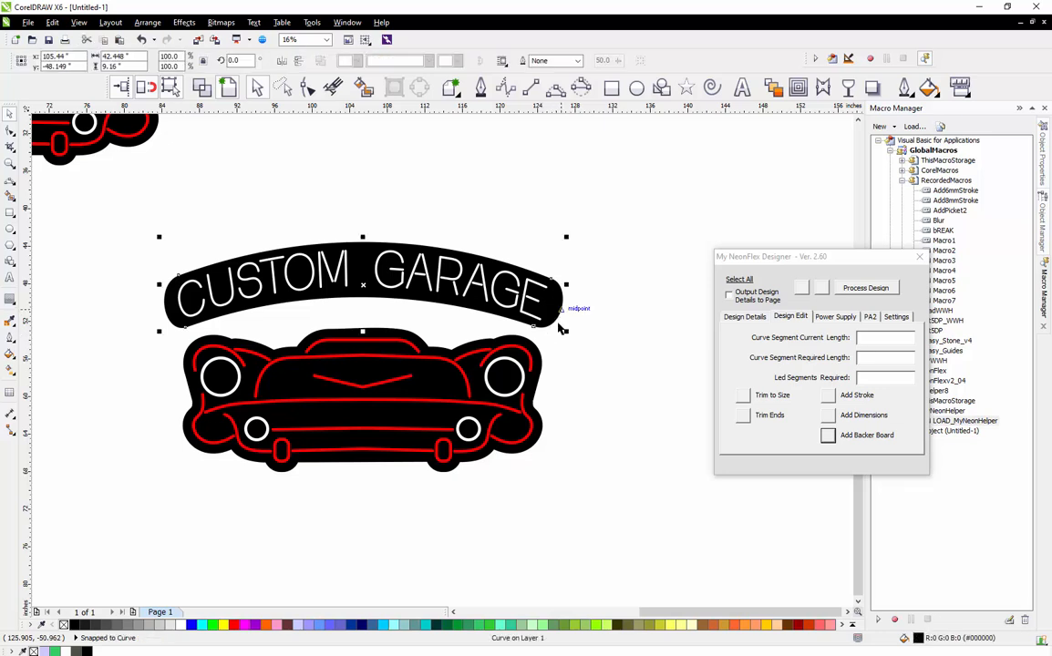
{"action": "left_click", "coordinate": [578, 359]}
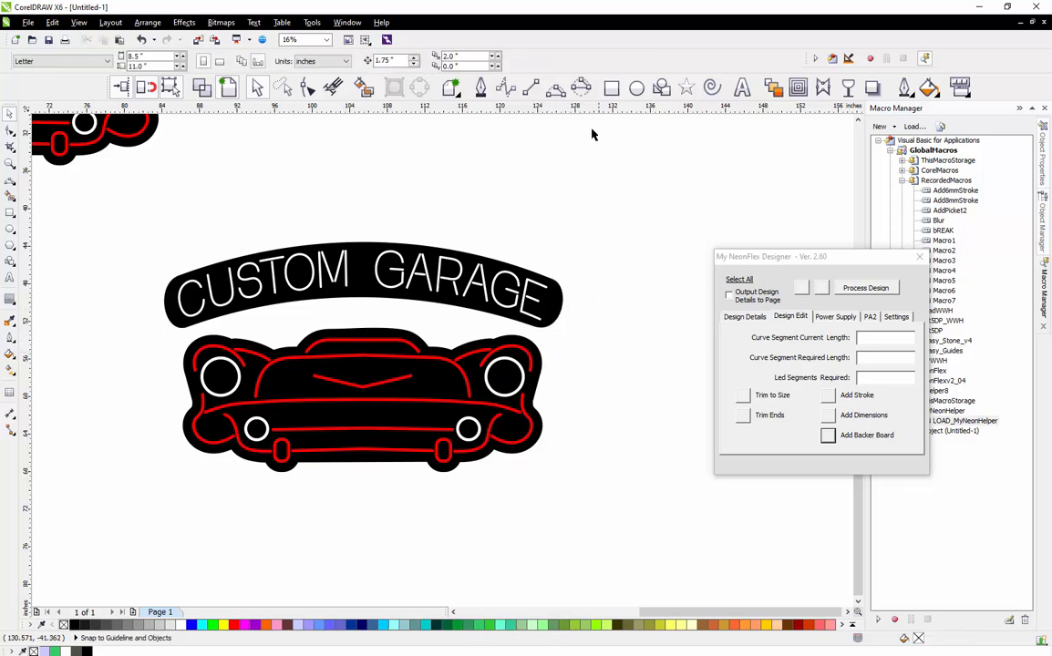
{"action": "left_click", "coordinate": [482, 86]}
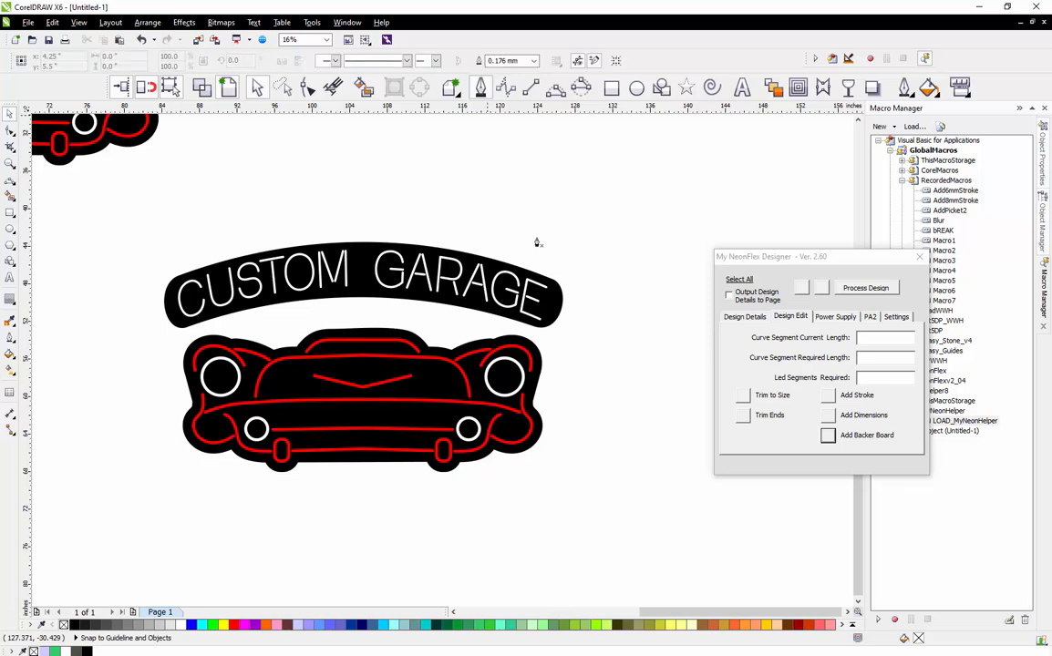
{"action": "left_click", "coordinate": [563, 314]}
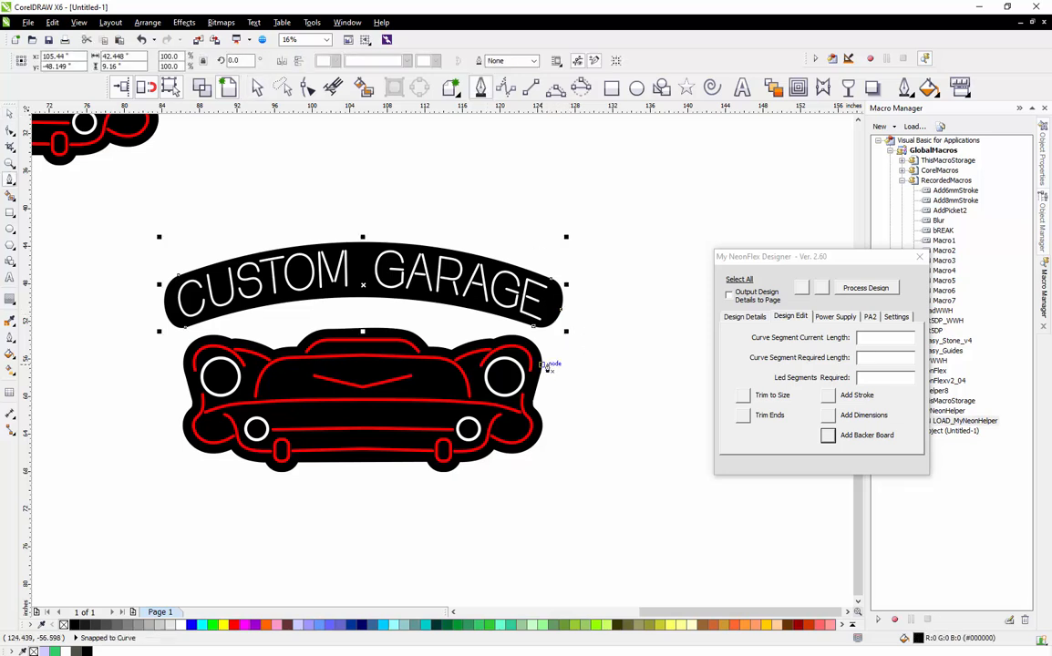
{"action": "left_click", "coordinate": [531, 86]}
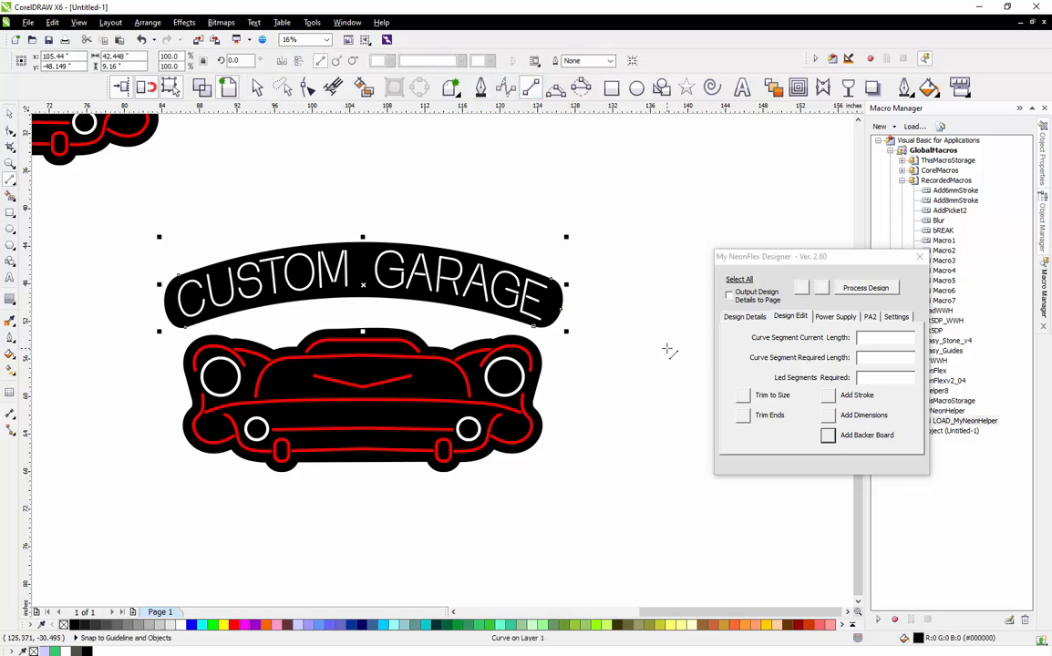
{"action": "left_click_drag", "start_coordinate": [561, 312], "coordinate": [541, 368]}
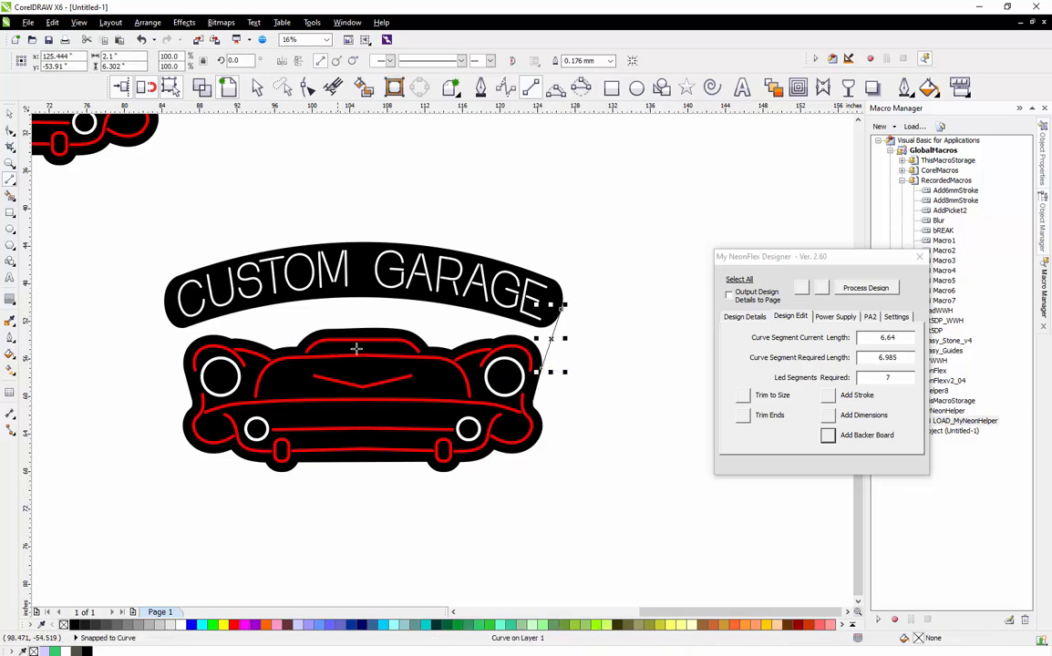
Draw a rectangle about 49.7 by 3.1 inches below the car and centre it horizontally on the car backer
{"action": "key", "text": "space"}
{"action": "left_click", "coordinate": [331, 191]}
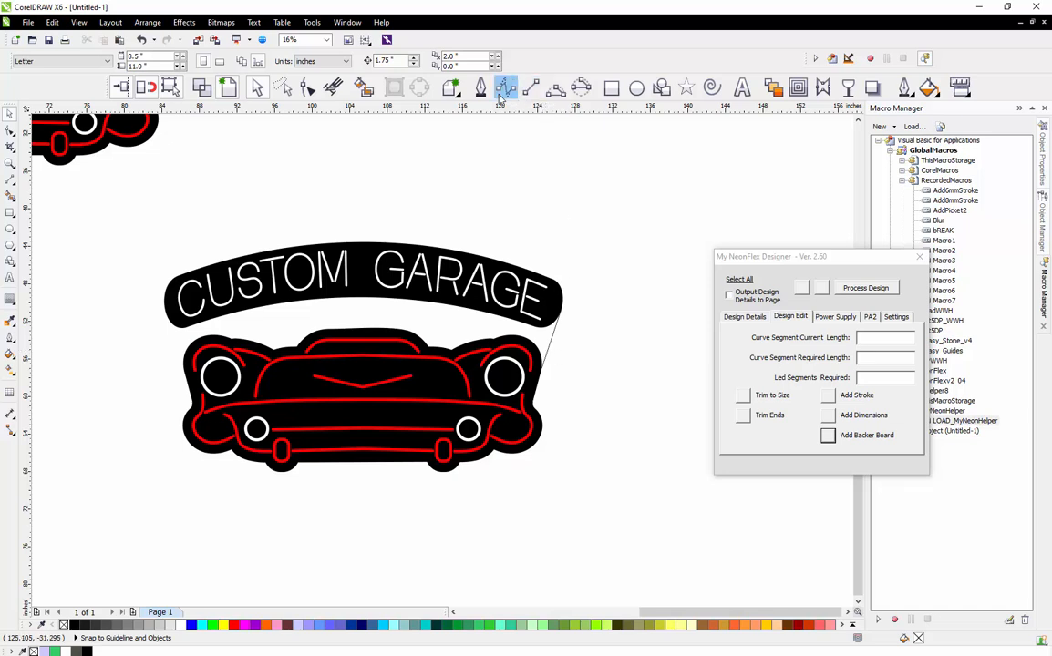
{"action": "key", "text": "F6"}
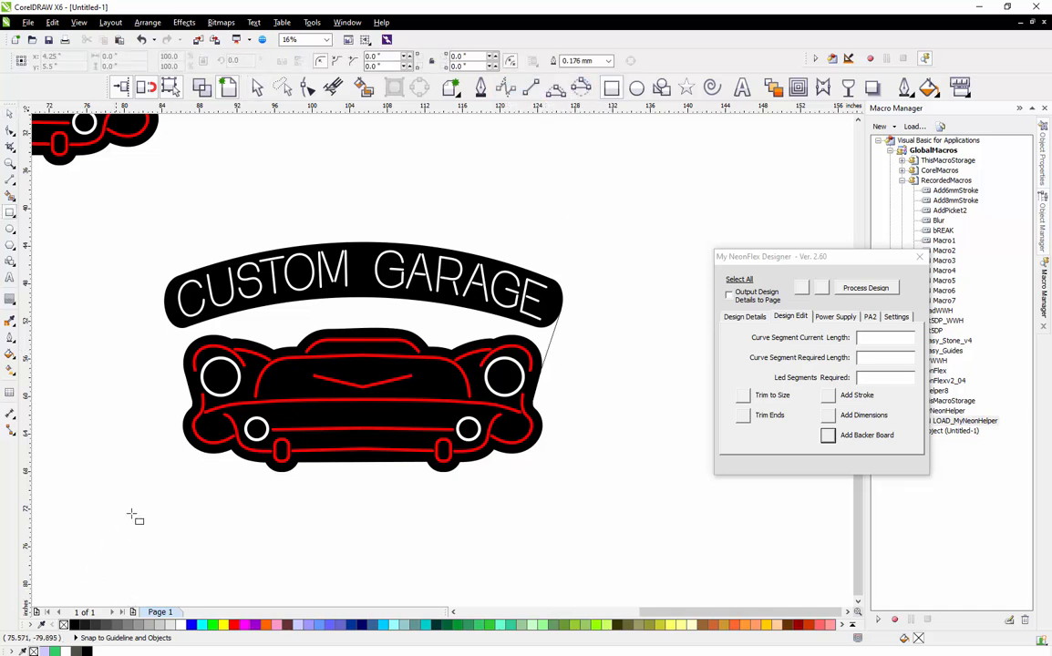
{"action": "left_click_drag", "start_coordinate": [133, 488], "coordinate": [601, 516]}
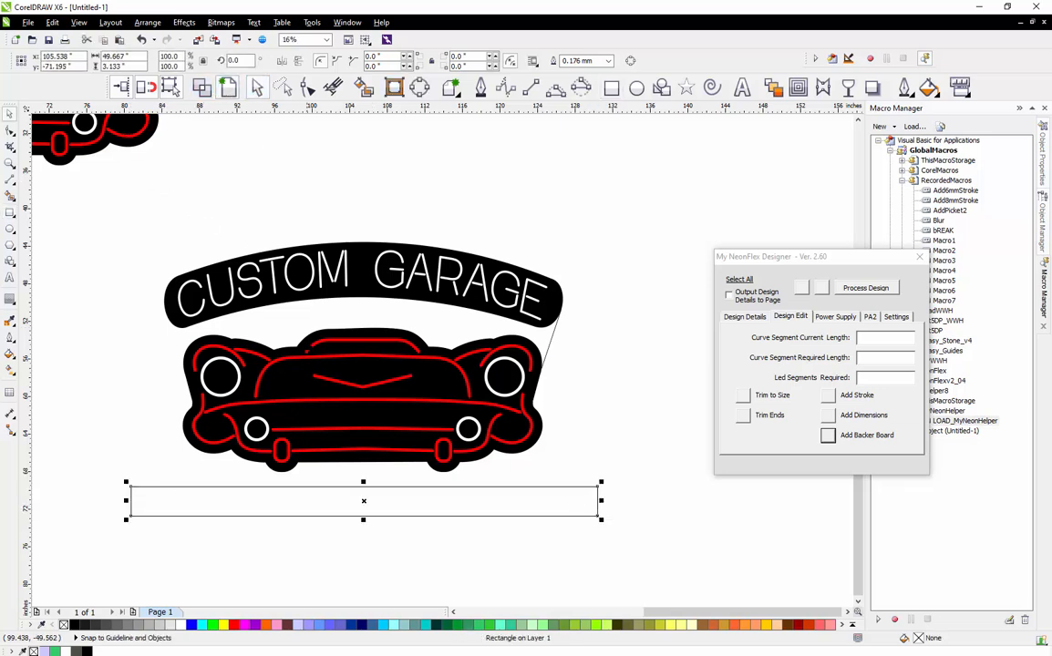
{"action": "left_click", "coordinate": [321, 465], "text": "shift"}
{"action": "left_click", "coordinate": [562, 344]}
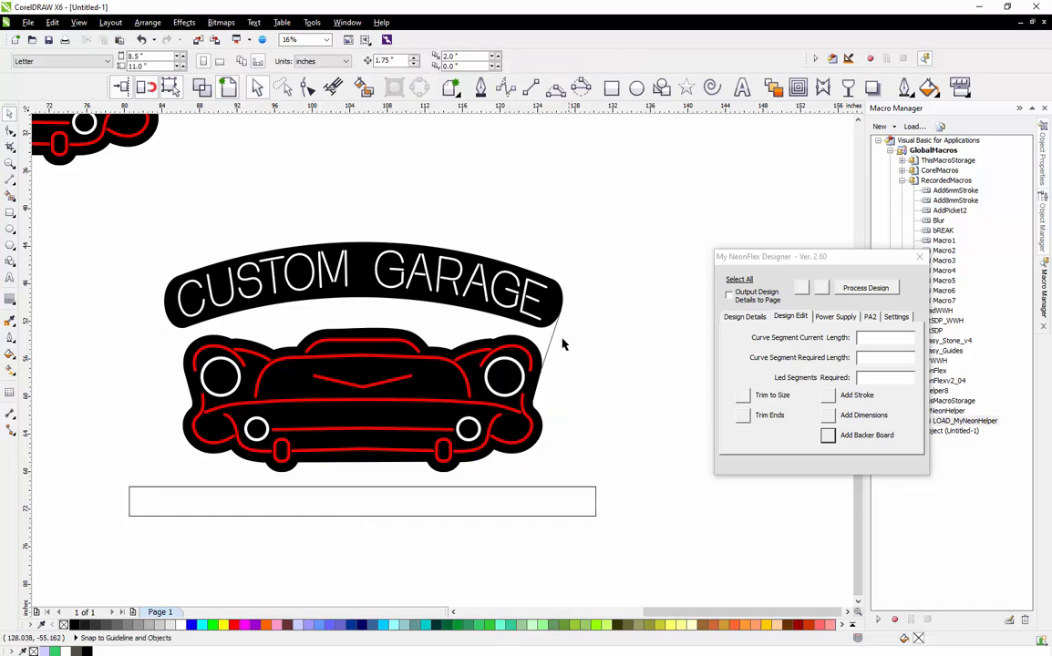
Mirror a copy of the connecting line horizontally to the C side, using the rectangle as reference, and delete the rectangle
{"action": "left_click", "coordinate": [552, 340]}
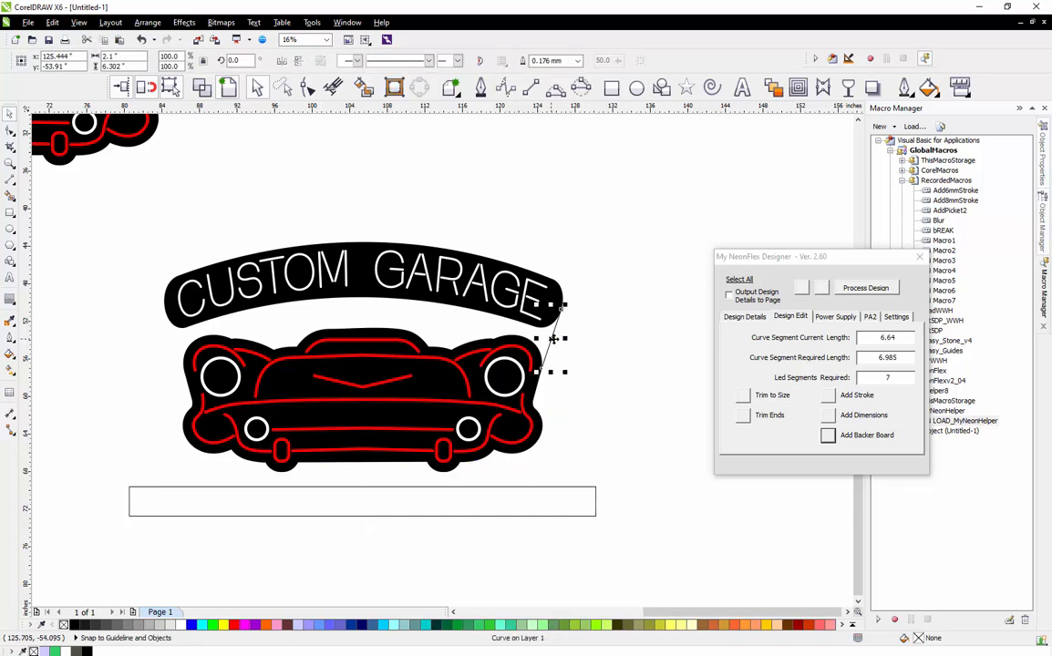
{"action": "left_click", "coordinate": [395, 505], "text": "shift"}
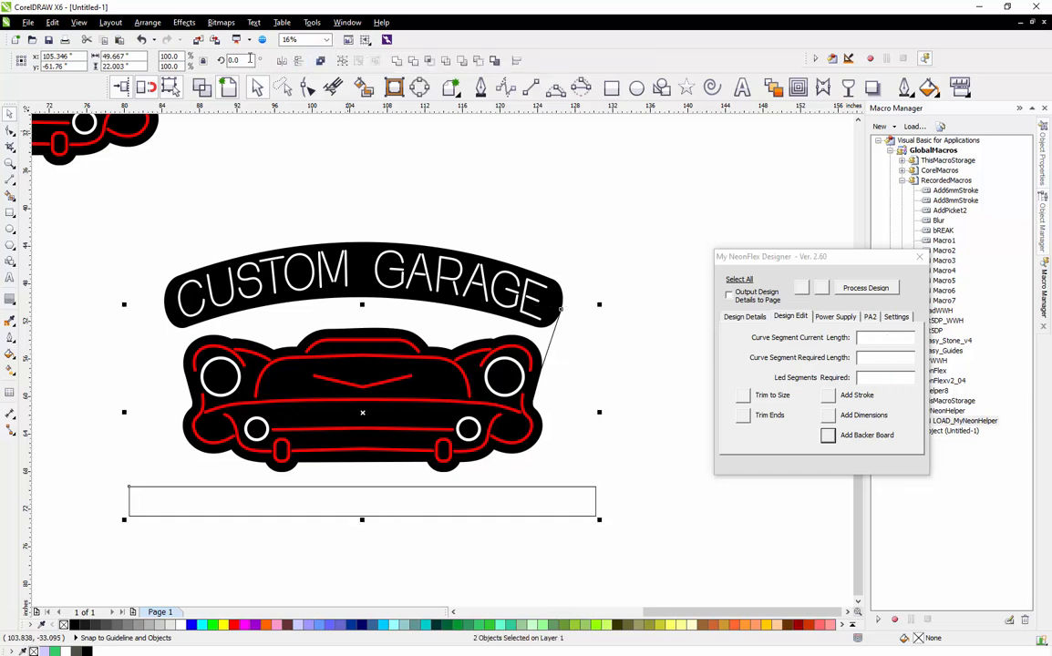
{"action": "left_click", "coordinate": [281, 61]}
{"action": "left_click", "coordinate": [138, 321]}
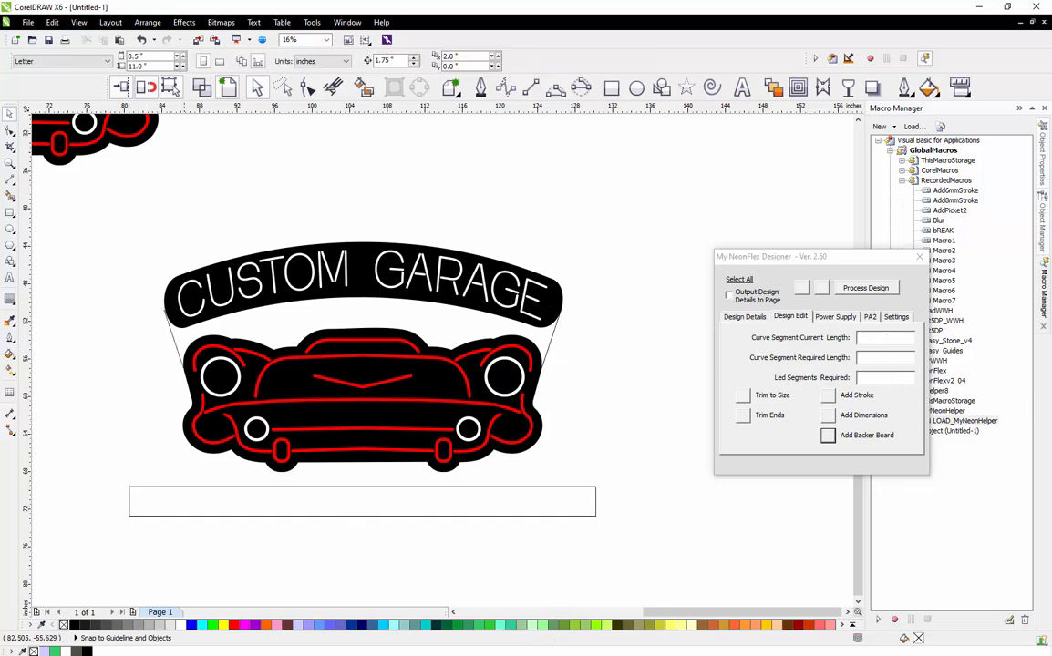
{"action": "left_click", "coordinate": [270, 489]}
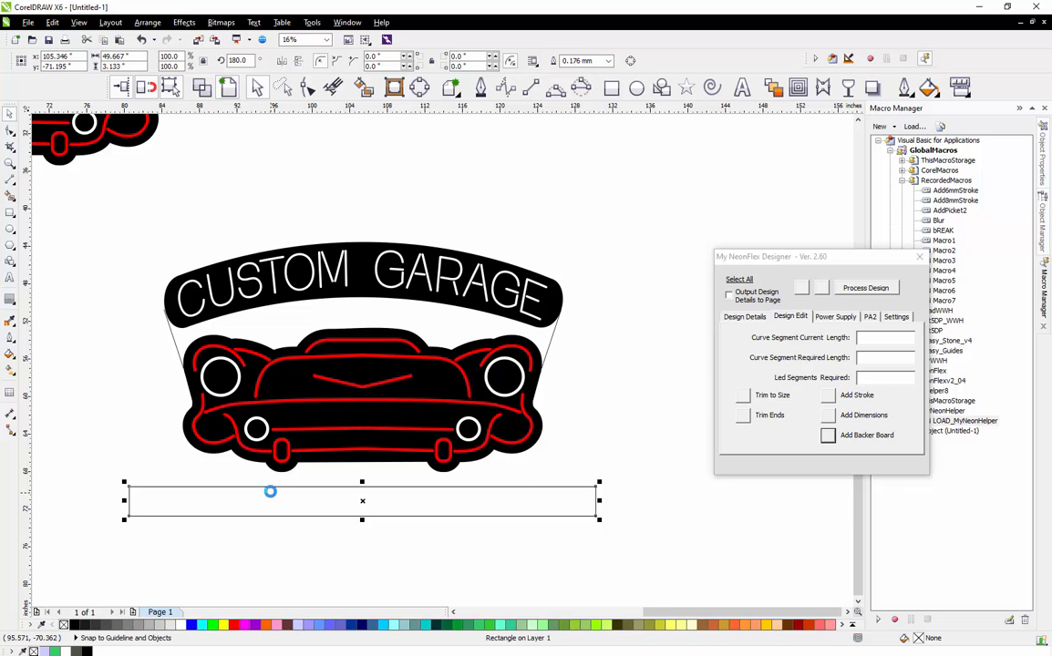
{"action": "key", "text": "Delete"}
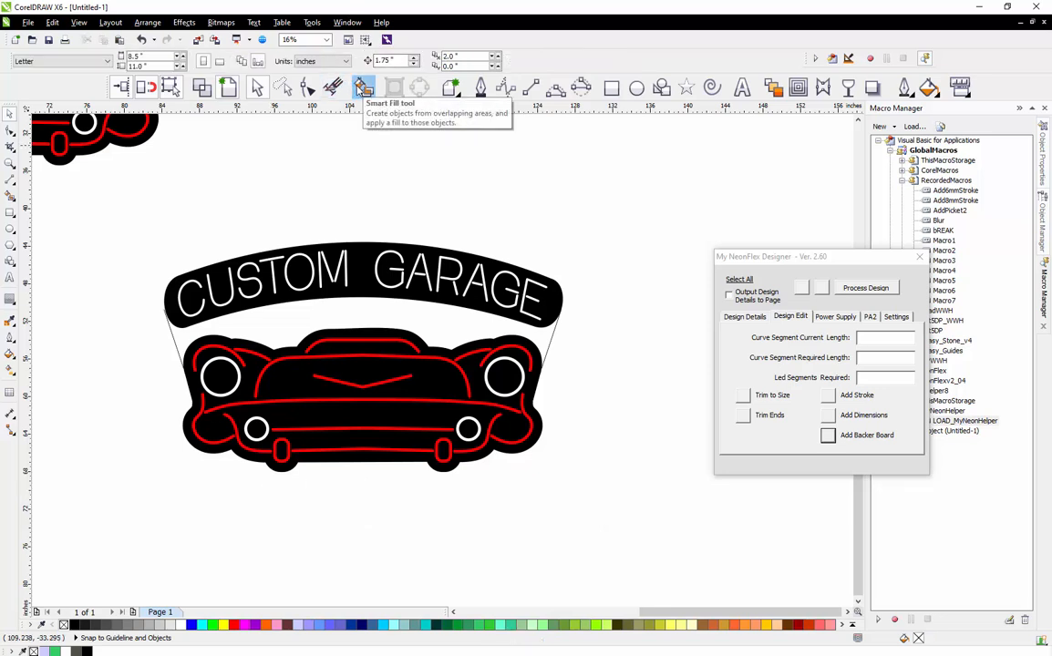
{"action": "left_click", "coordinate": [362, 88]}
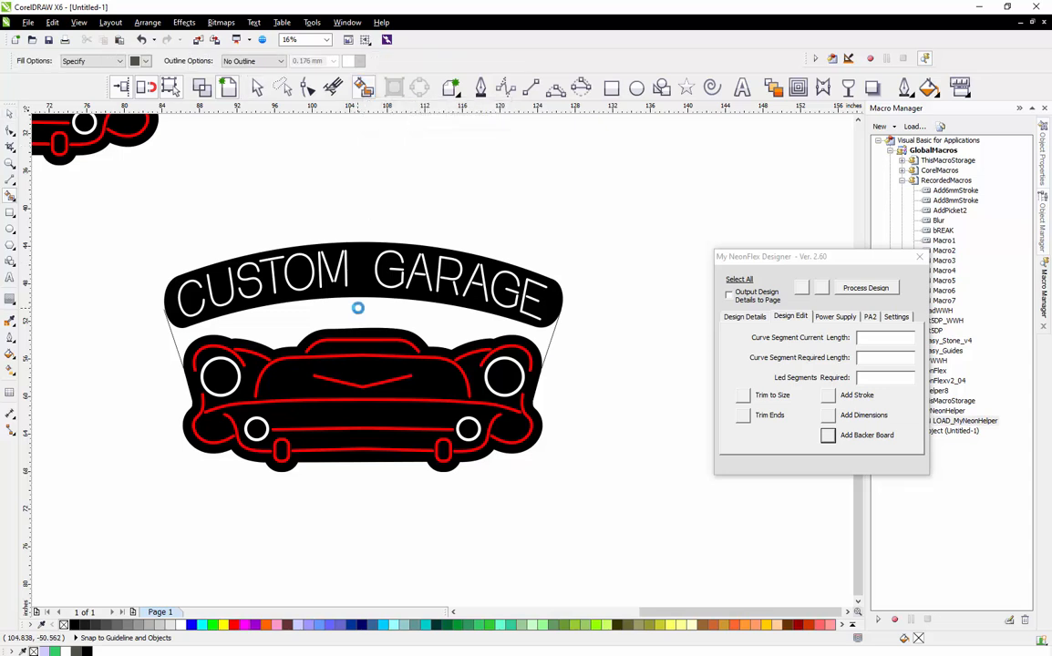
{"action": "key", "text": "ctrl+z"}
{"action": "key", "text": "space"}
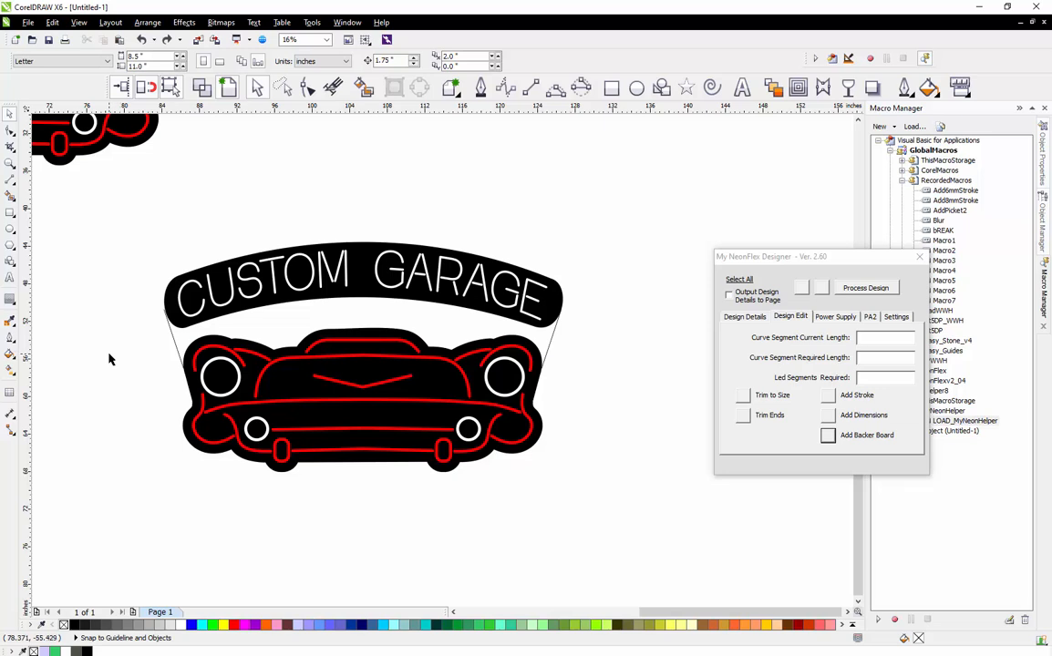
Draw two horizontal straight lines joining the upper ends and the lower ends of the two slanted side lines
{"action": "left_click", "coordinate": [171, 340]}
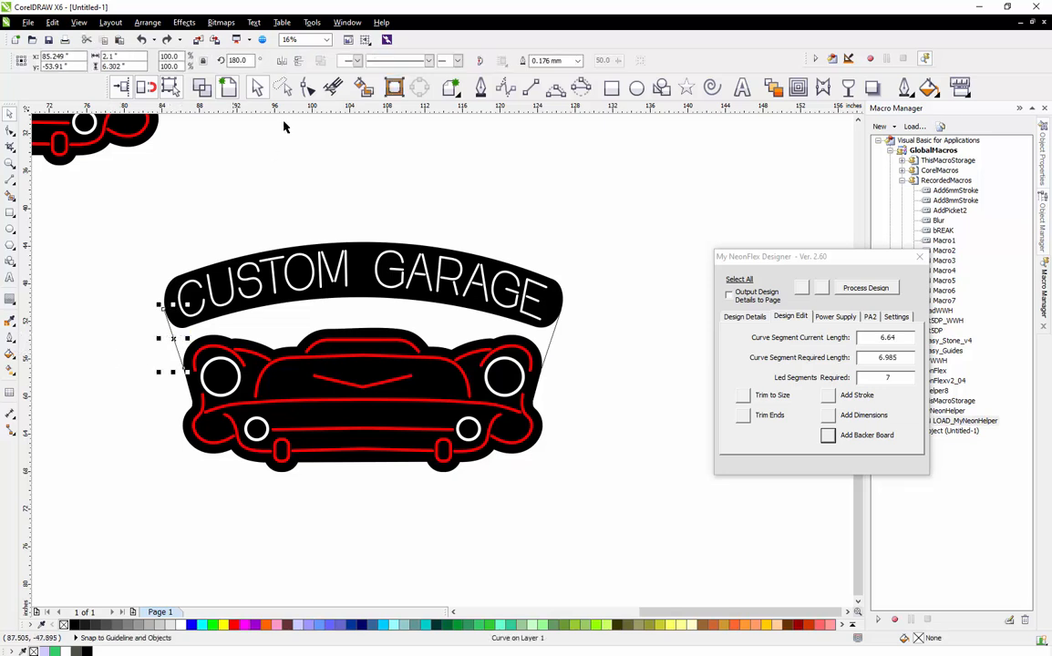
{"action": "left_click", "coordinate": [531, 86]}
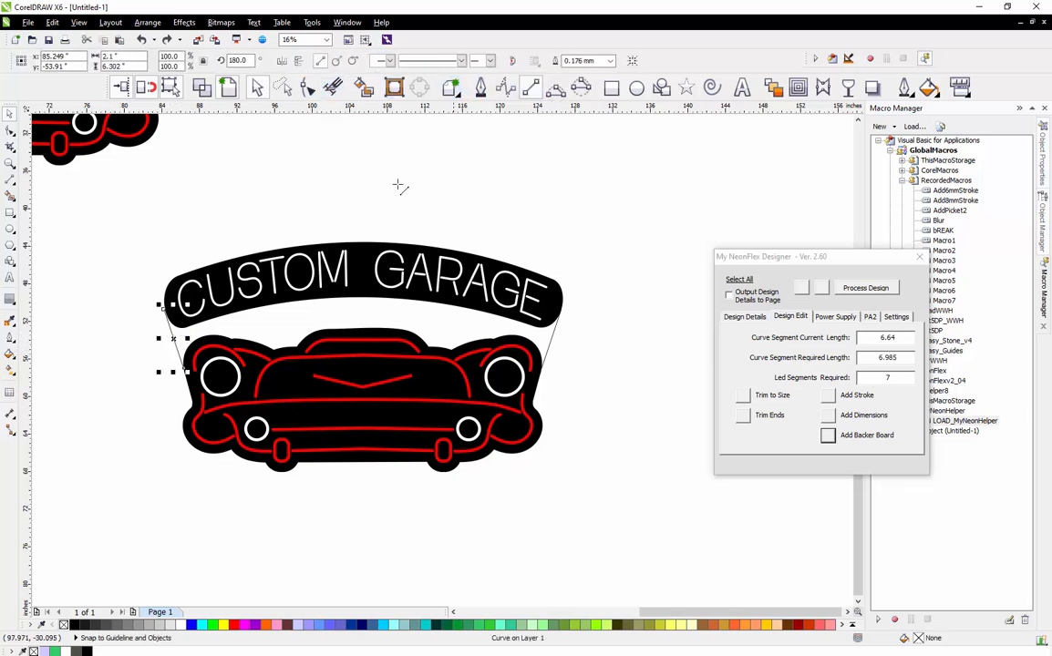
{"action": "left_click_drag", "start_coordinate": [163, 309], "coordinate": [564, 306]}
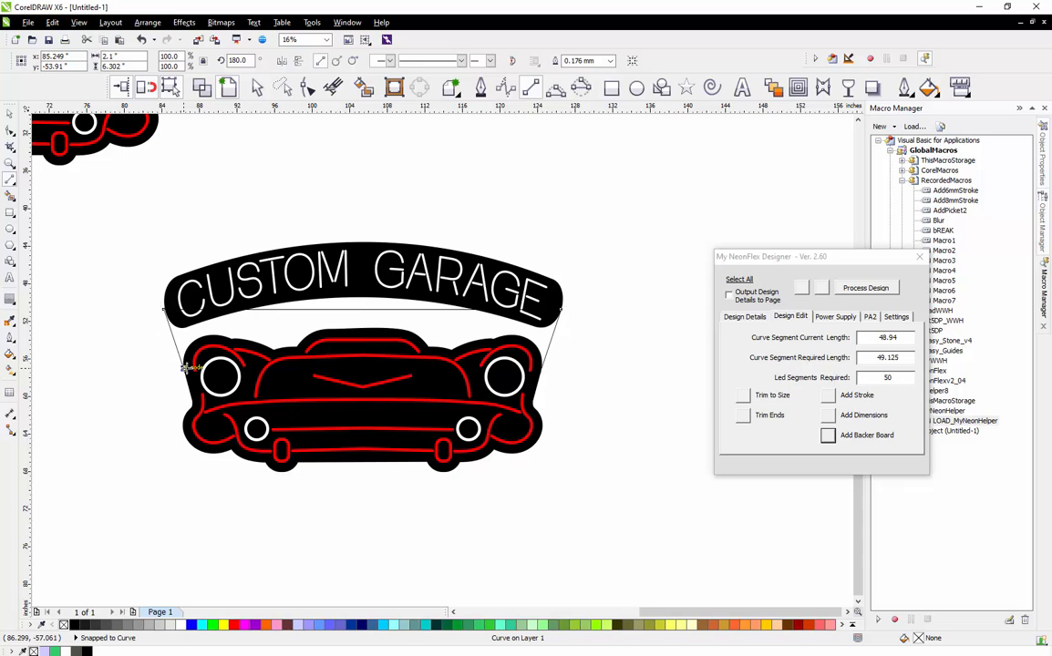
{"action": "left_click_drag", "start_coordinate": [184, 369], "coordinate": [541, 369]}
{"action": "left_click", "coordinate": [255, 87]}
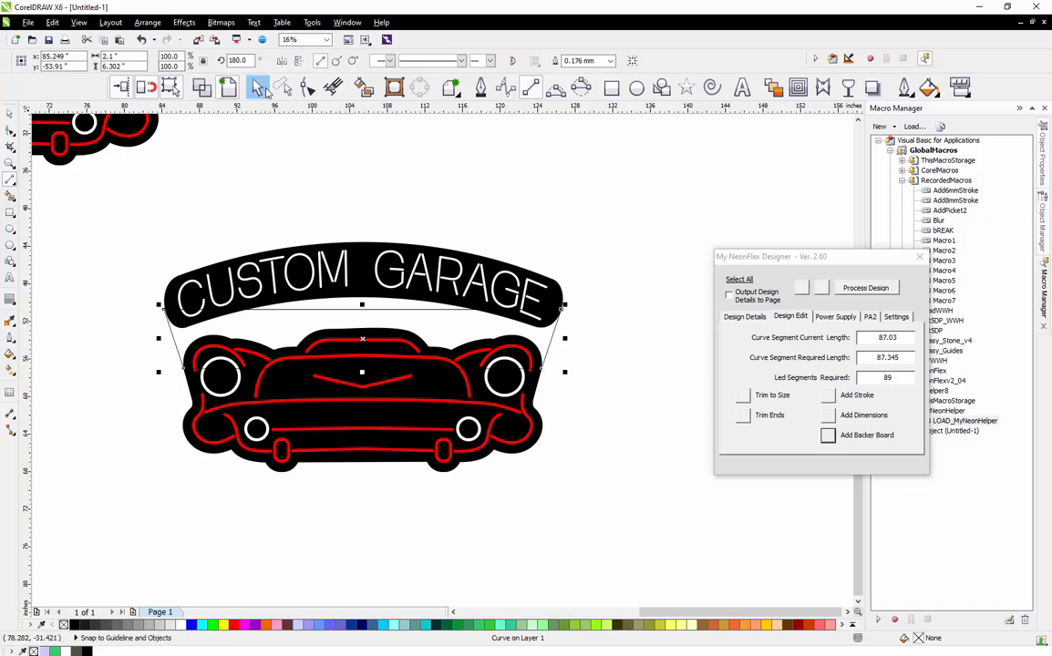
{"action": "left_click_drag", "start_coordinate": [362, 338], "coordinate": [522, 178]}
{"action": "key", "text": "ctrl+z"}
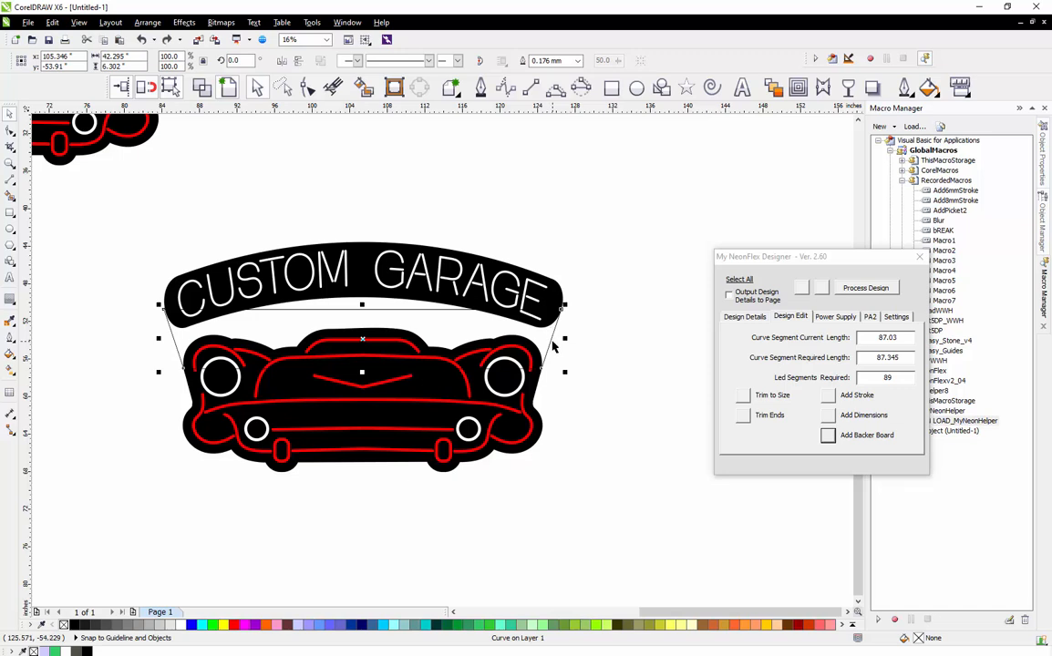
Combine the slanted line on the E side with the three connected lines into one curve
{"action": "left_click", "coordinate": [552, 347]}
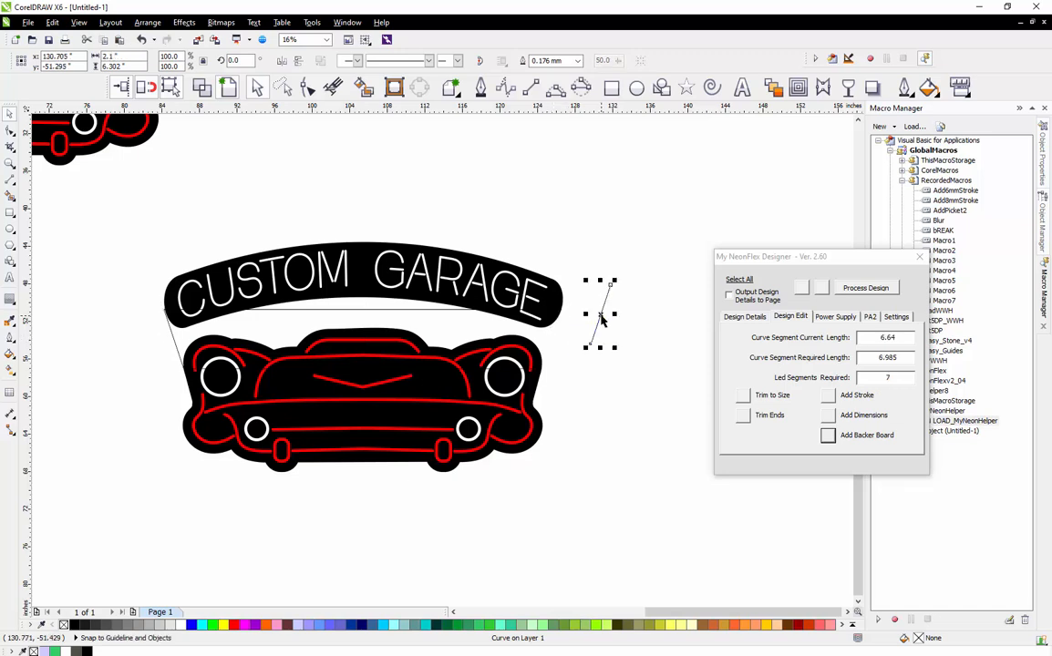
{"action": "left_click", "coordinate": [440, 316], "text": "shift"}
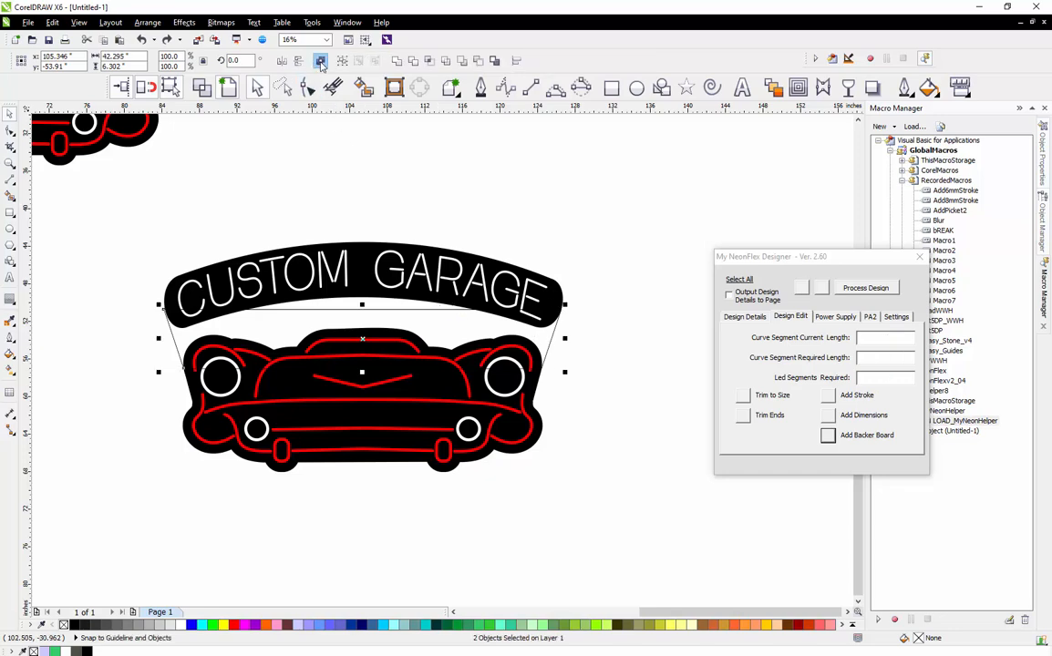
{"action": "left_click", "coordinate": [321, 61]}
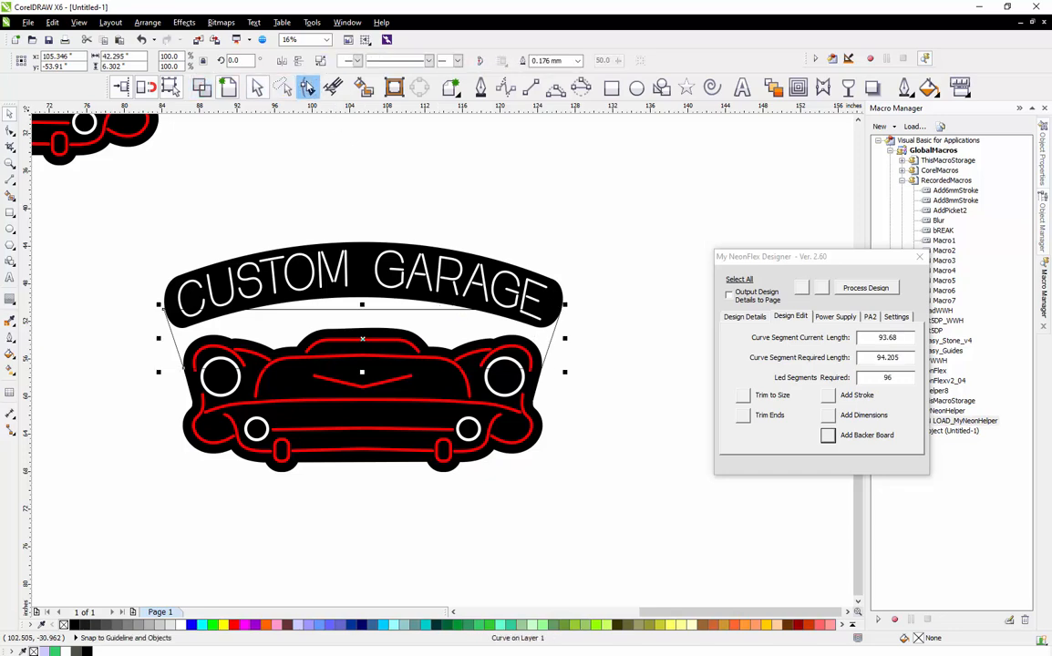
Join the overlapping nodes at the upper and lower corners on the E side to close the trapezoid
{"action": "left_click", "coordinate": [307, 86]}
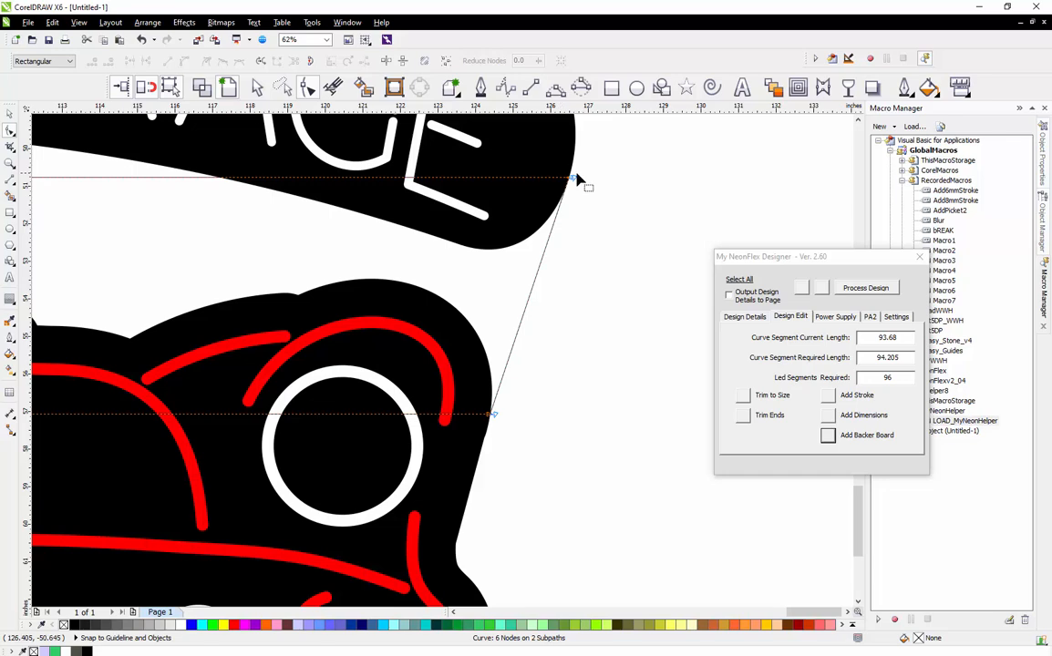
{"action": "scroll", "coordinate": [588, 169], "scroll_direction": "up", "scroll_amount": 3}
{"action": "left_click_drag", "start_coordinate": [563, 187], "coordinate": [503, 248]}
{"action": "left_click", "coordinate": [131, 60]}
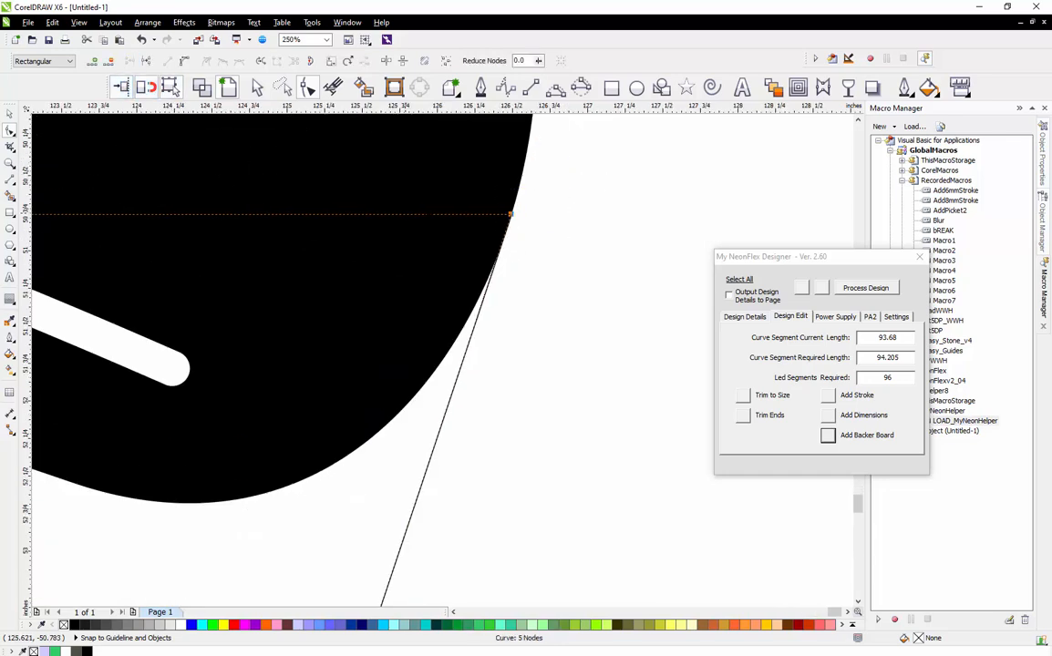
{"action": "scroll", "coordinate": [438, 205], "scroll_direction": "down", "scroll_amount": 3}
{"action": "left_click_drag", "start_coordinate": [431, 399], "coordinate": [363, 472]}
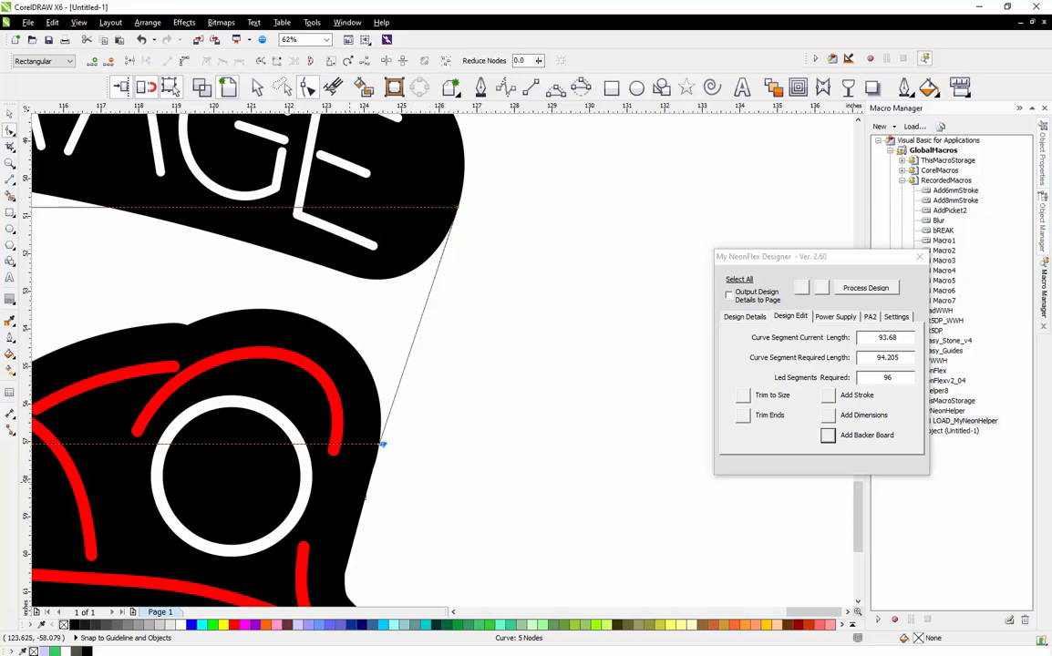
{"action": "left_click", "coordinate": [130, 60]}
Fill the closed trapezoid with light blue, add a node midway along its upper edge and raise it into the arched backer
{"action": "scroll", "coordinate": [462, 281], "scroll_direction": "down", "scroll_amount": 3}
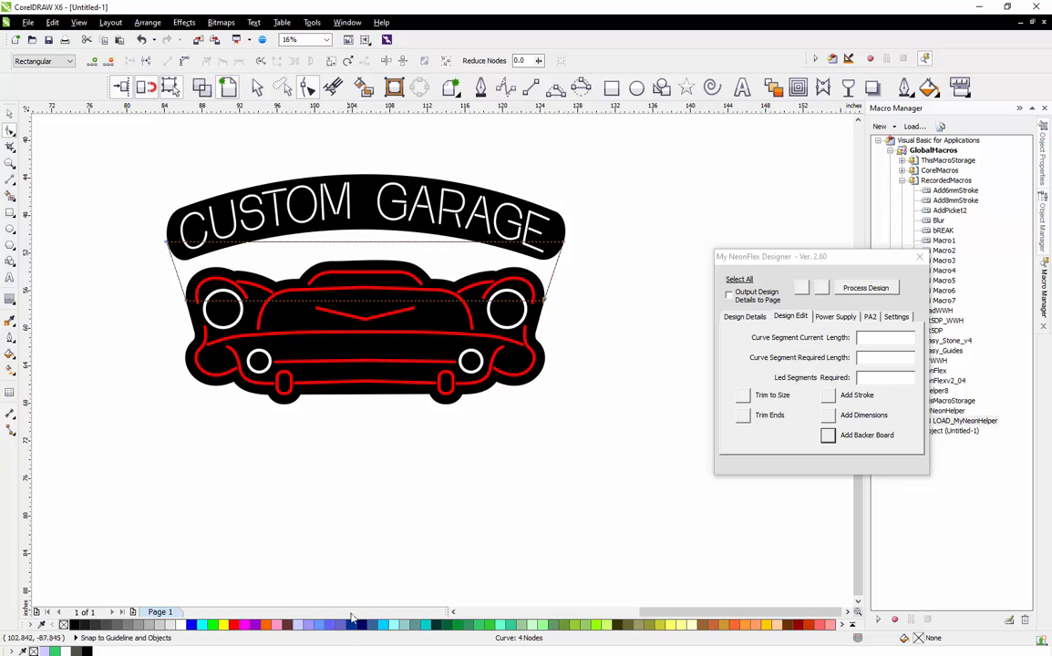
{"action": "left_click", "coordinate": [384, 625]}
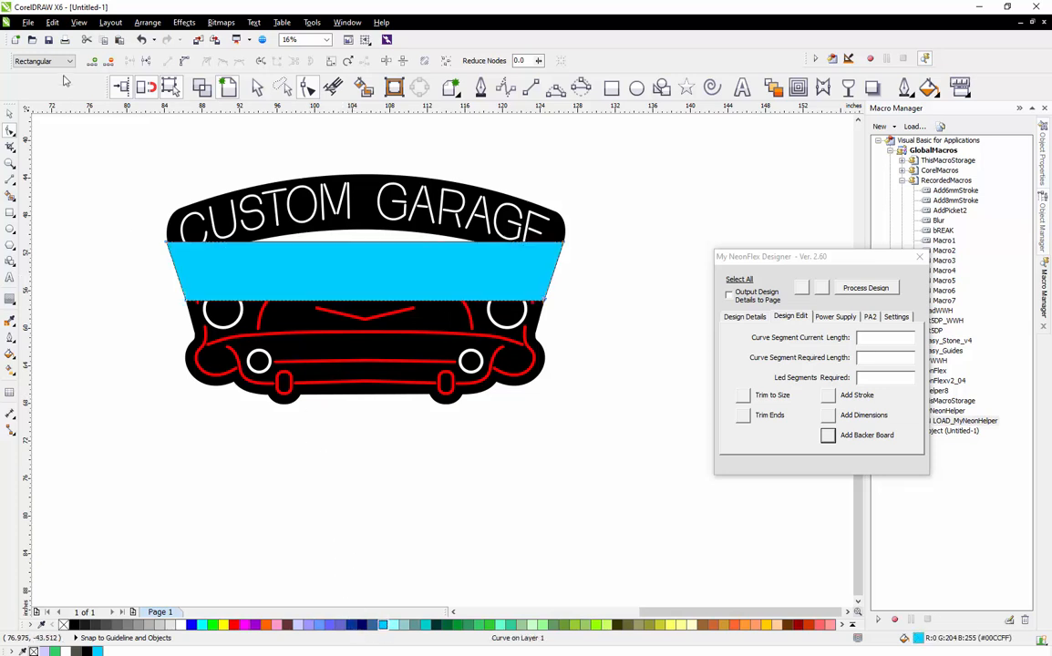
{"action": "double_click", "coordinate": [355, 243]}
{"action": "left_click_drag", "start_coordinate": [356, 243], "coordinate": [360, 211]}
Weld the light blue shape to the black arched backer and deselect the result
{"action": "left_click", "coordinate": [9, 113]}
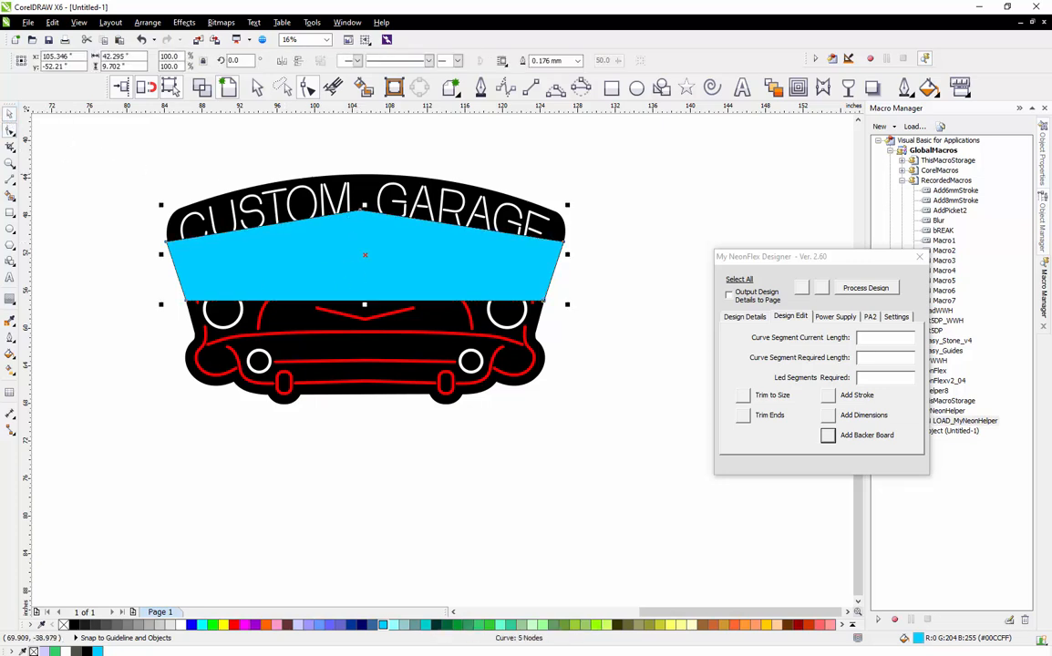
{"action": "left_click", "coordinate": [407, 177], "text": "shift"}
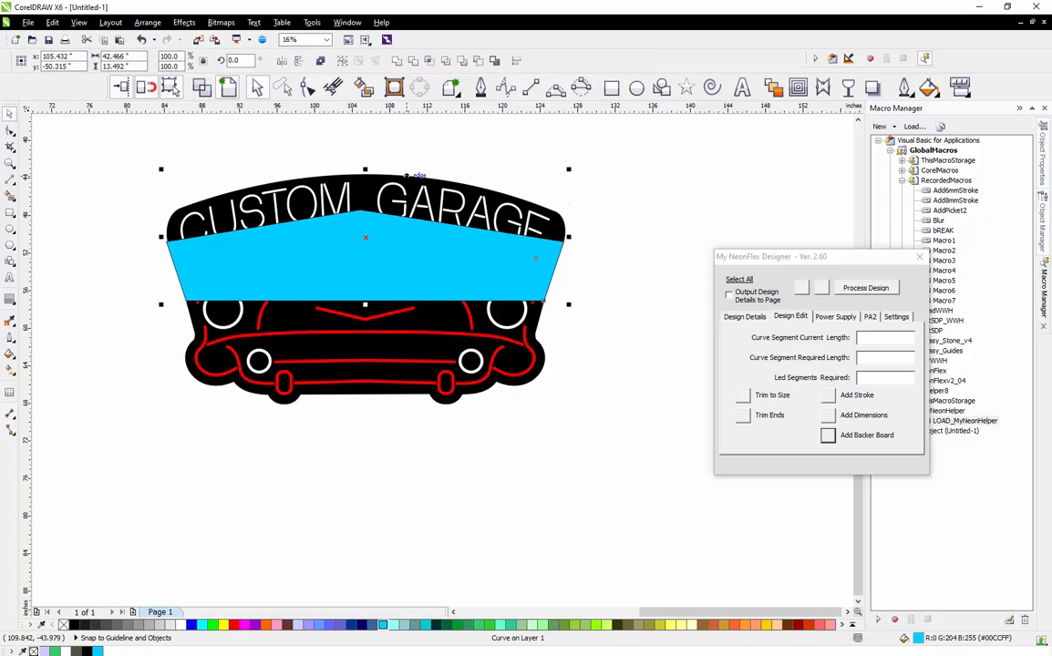
{"action": "left_click", "coordinate": [397, 62]}
{"action": "left_click", "coordinate": [606, 243]}
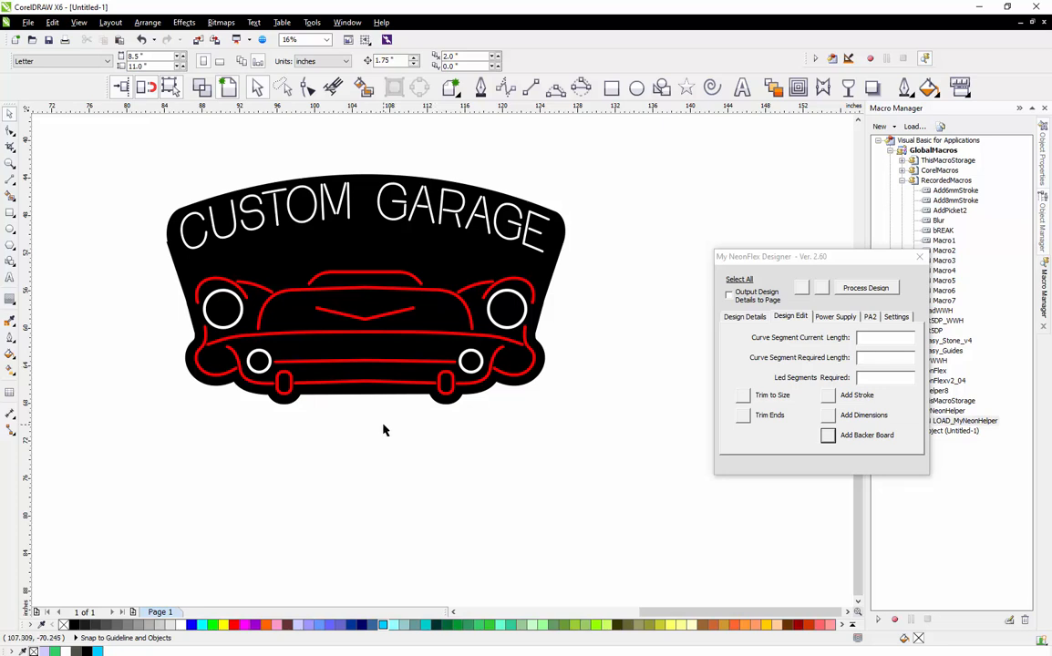
{"action": "scroll", "coordinate": [383, 428], "scroll_direction": "down", "scroll_amount": 2}
{"action": "scroll", "coordinate": [392, 301], "scroll_direction": "up", "scroll_amount": 2}
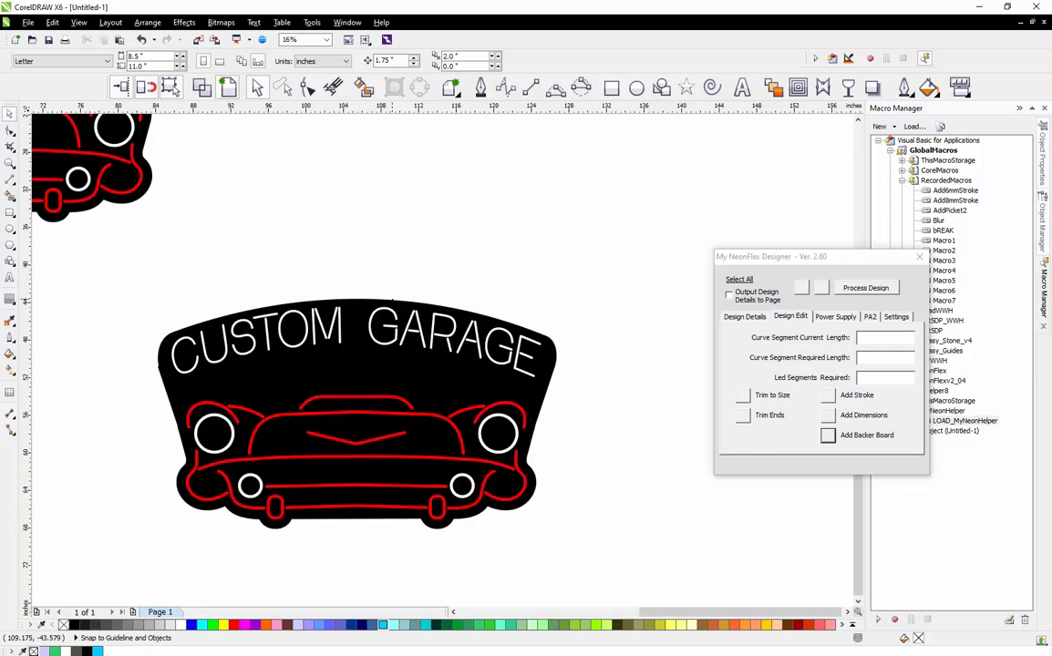